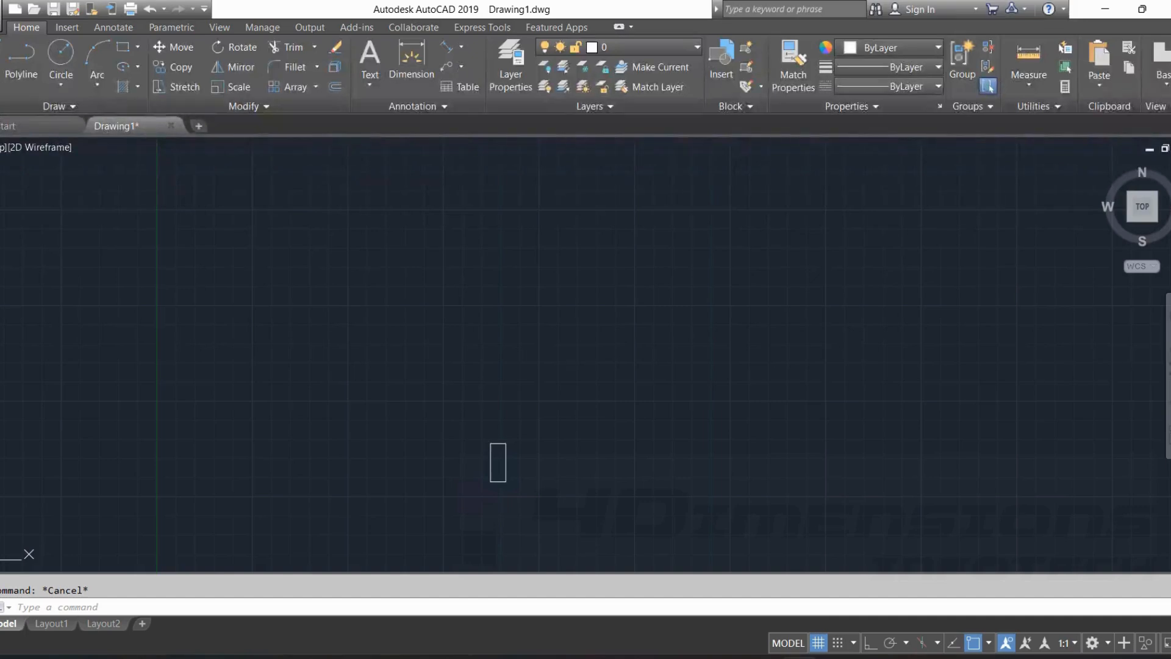
# Toggle the drawing grid display off and back on twice.
pyautogui.moveTo(567, 369); pyautogui.dragTo(669, 335, button='middle')
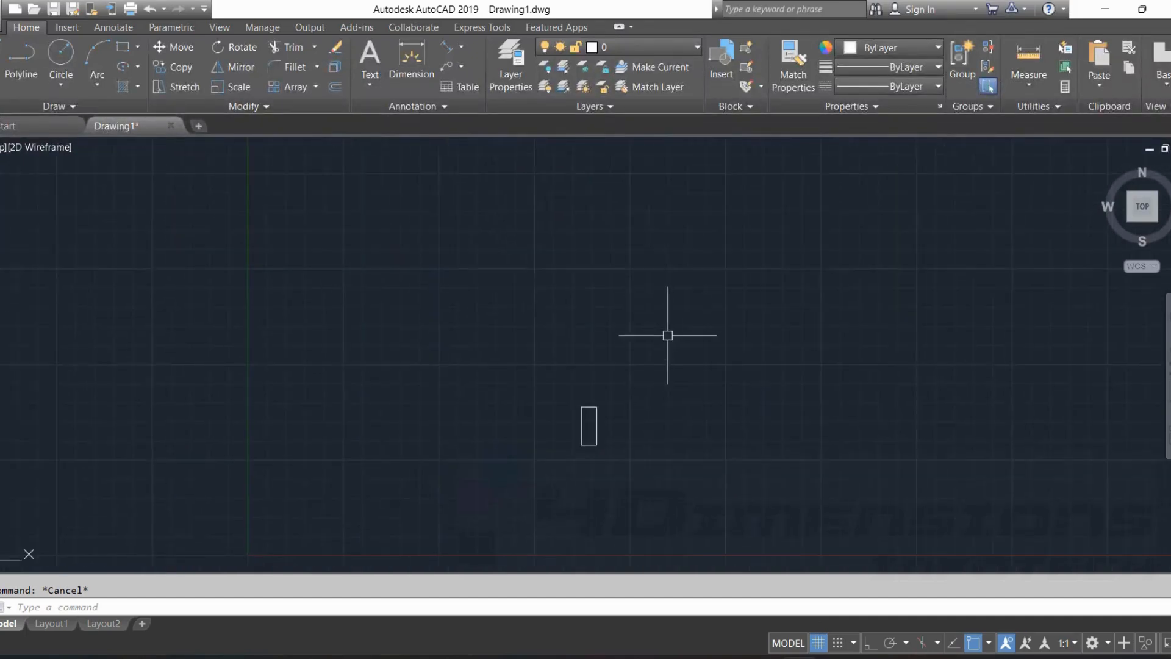
pyautogui.scroll(-2, 669, 335)
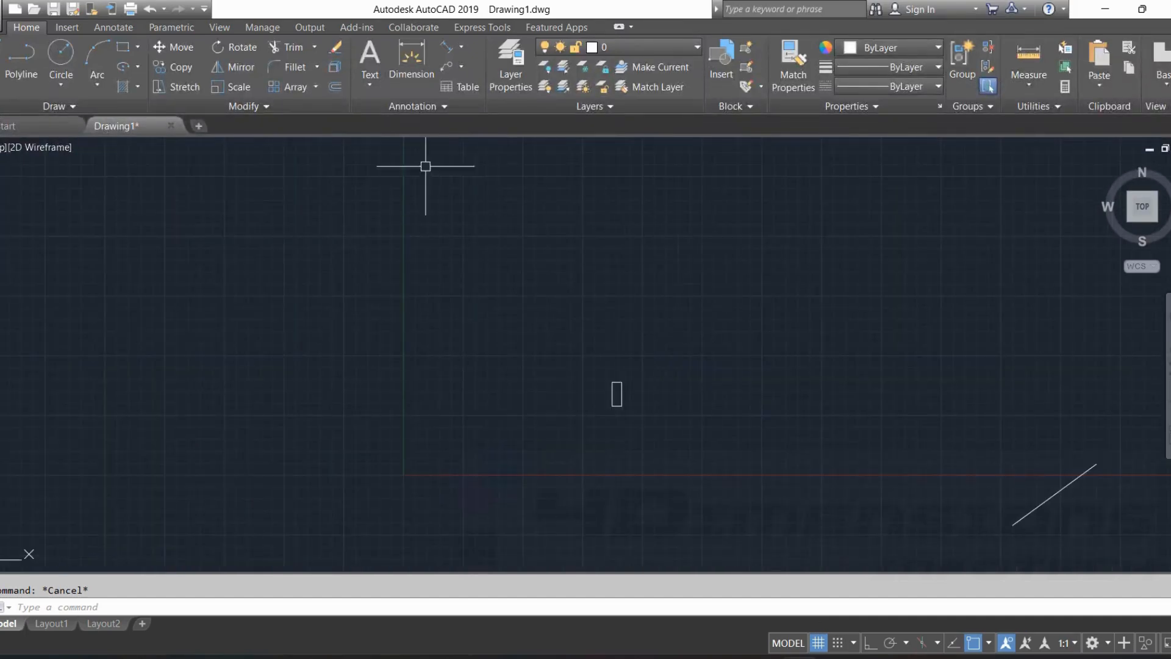
pyautogui.click(819, 643)
pyautogui.moveTo(833, 657)
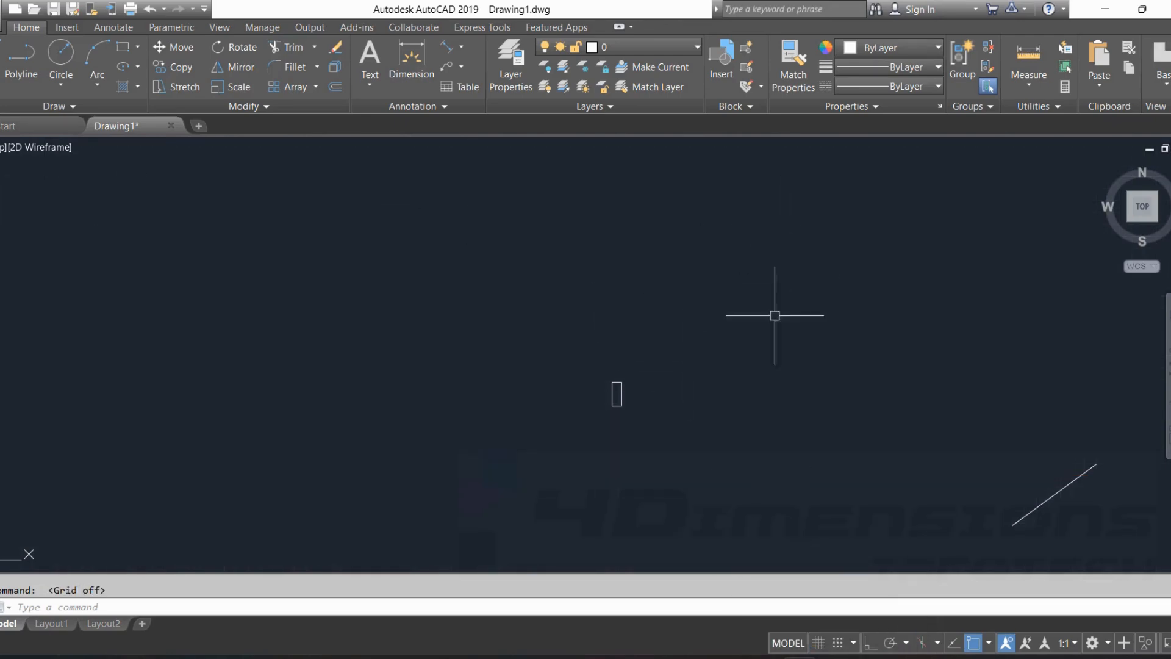
pyautogui.click(818, 643)
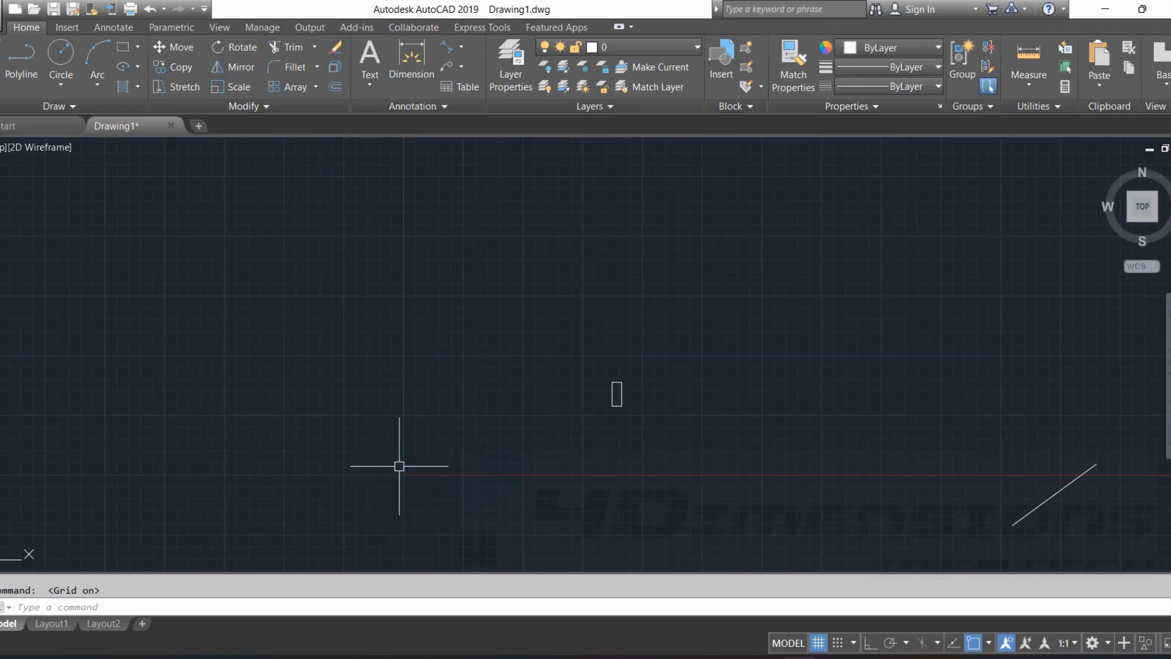
pyautogui.click(819, 643)
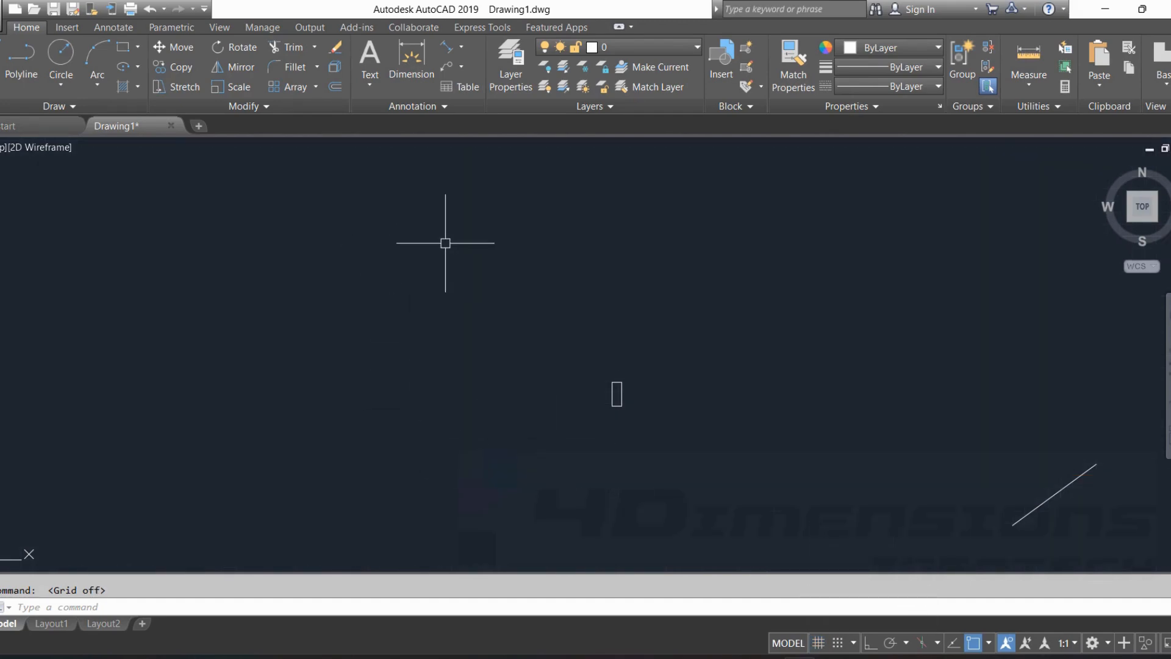
pyautogui.press('F7')
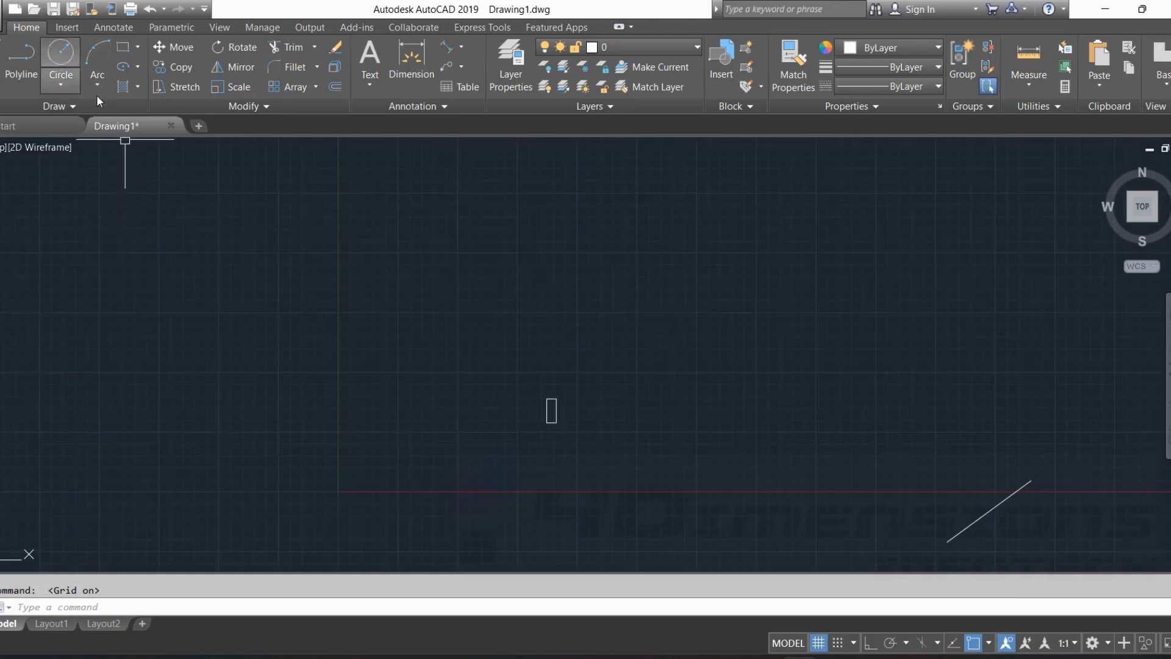
# Draw a circle of radius 300 in an empty area using the Center, Radius method.
pyautogui.click(58, 86)
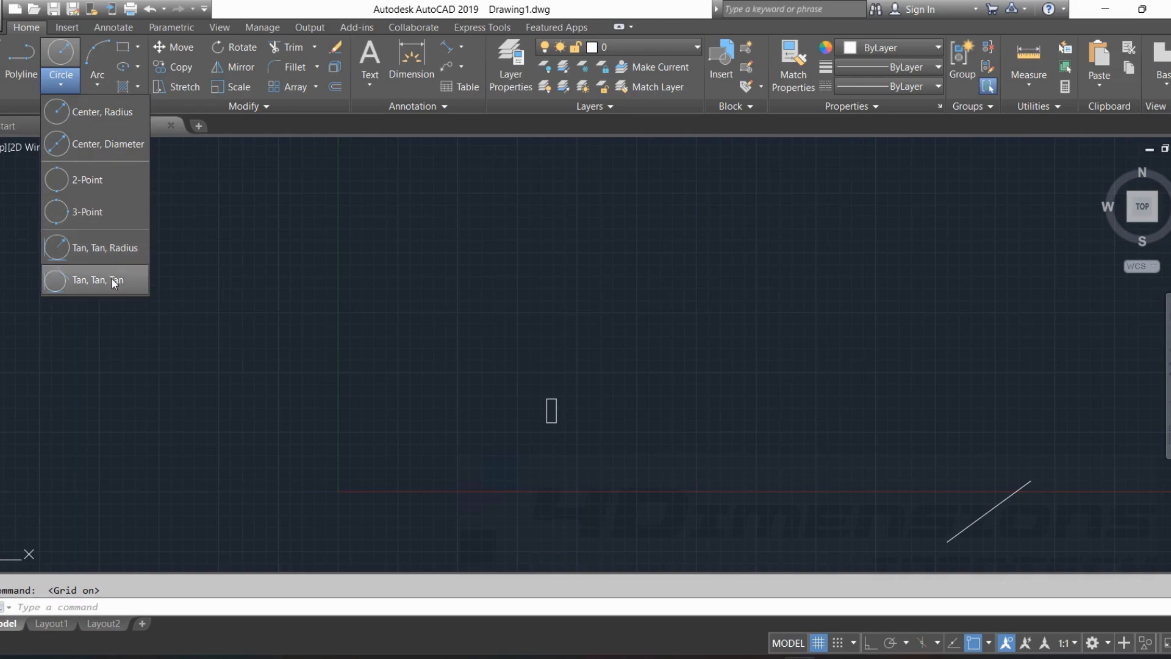
pyautogui.click(94, 115)
pyautogui.moveTo(577, 308); pyautogui.dragTo(316, 309, button='middle')
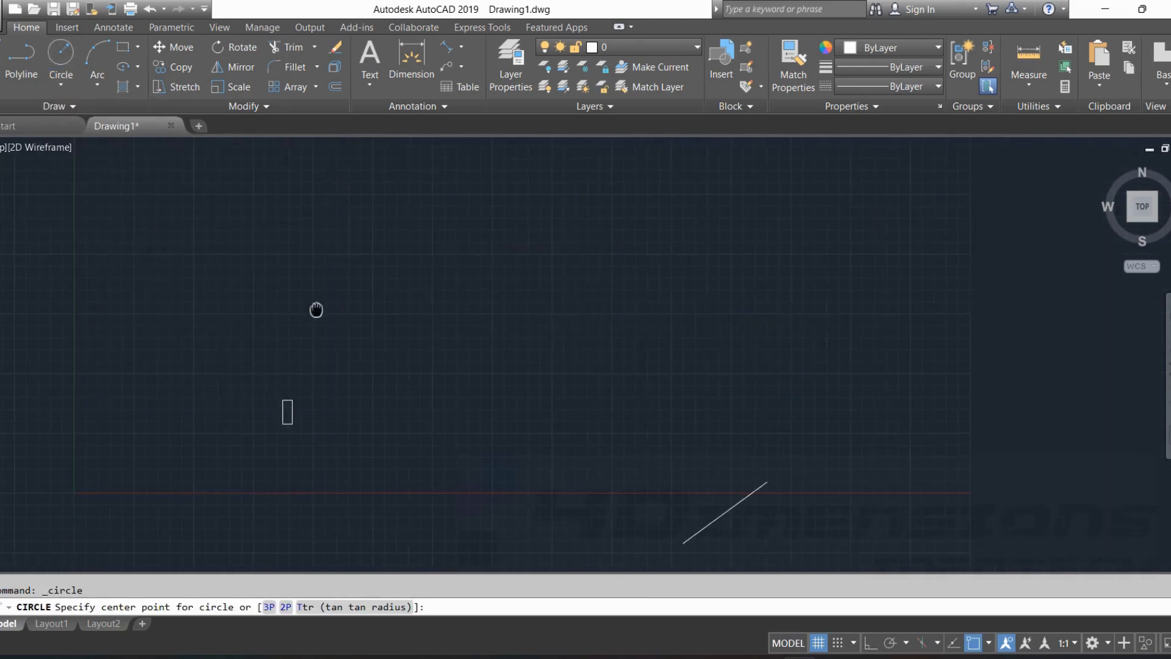
pyautogui.click(447, 329)
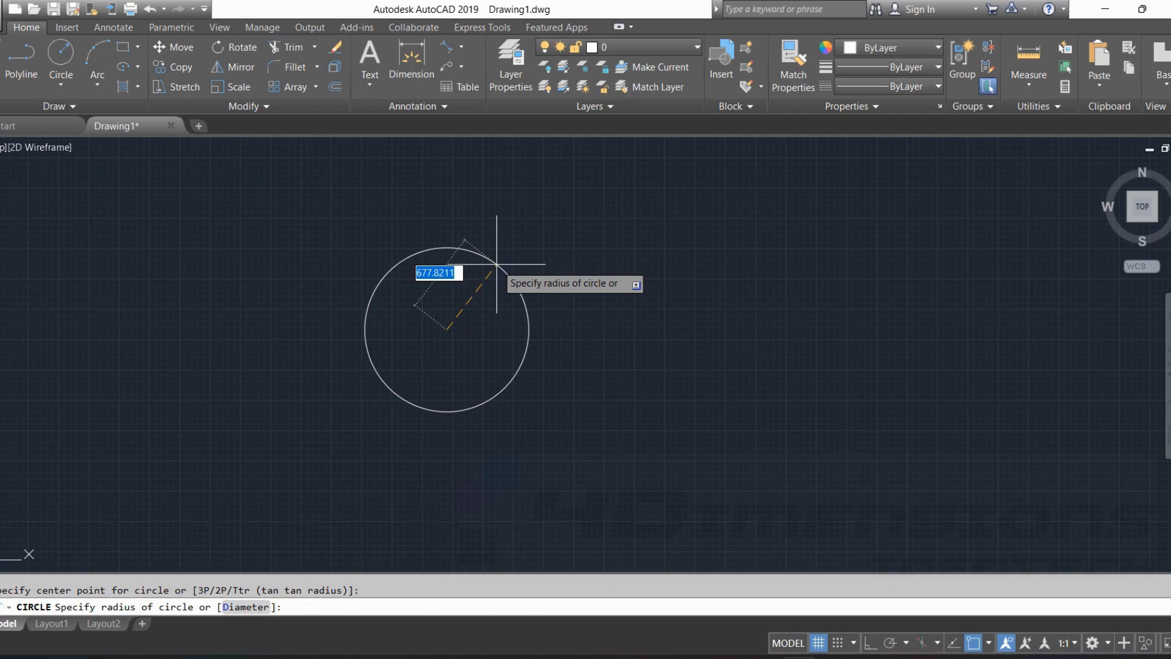
pyautogui.write('300')
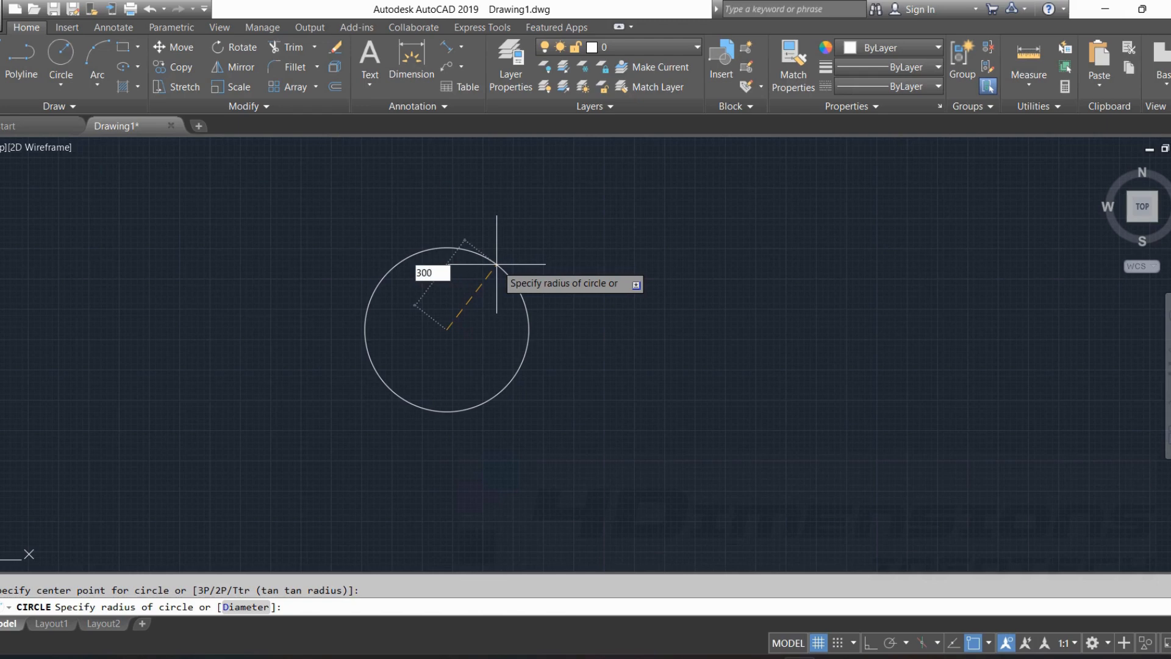
pyautogui.press('Return')
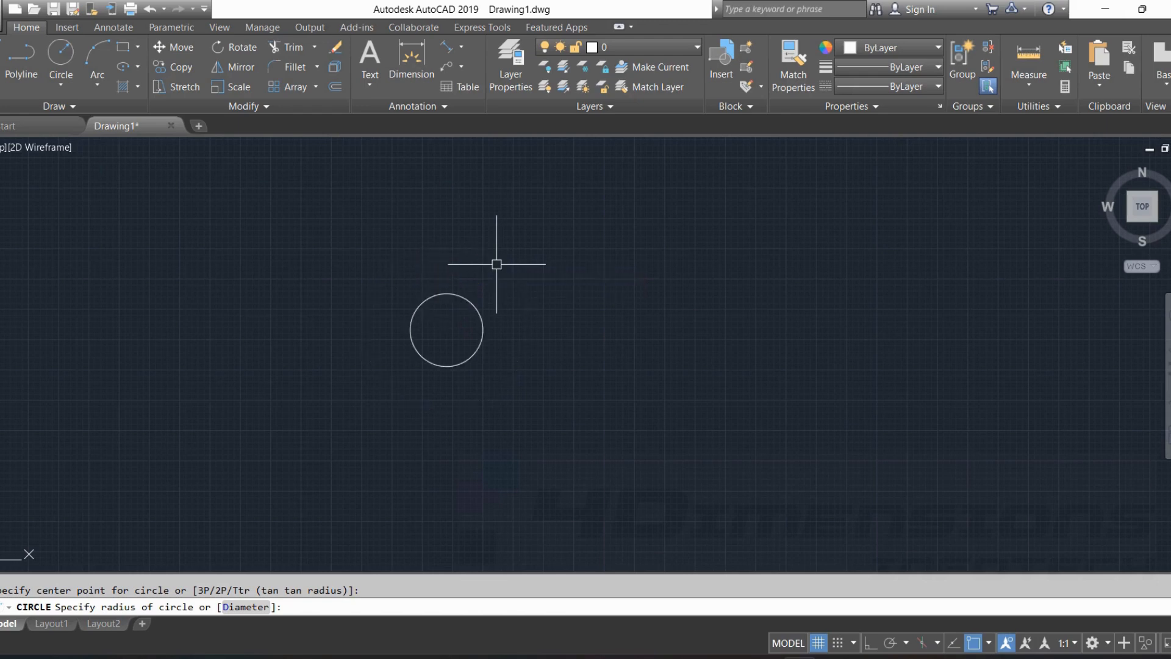
pyautogui.scroll(4, 478, 358)
# Draw a second circle of diameter 600 to the right of the first using the Center, Diameter method.
pyautogui.click(61, 84)
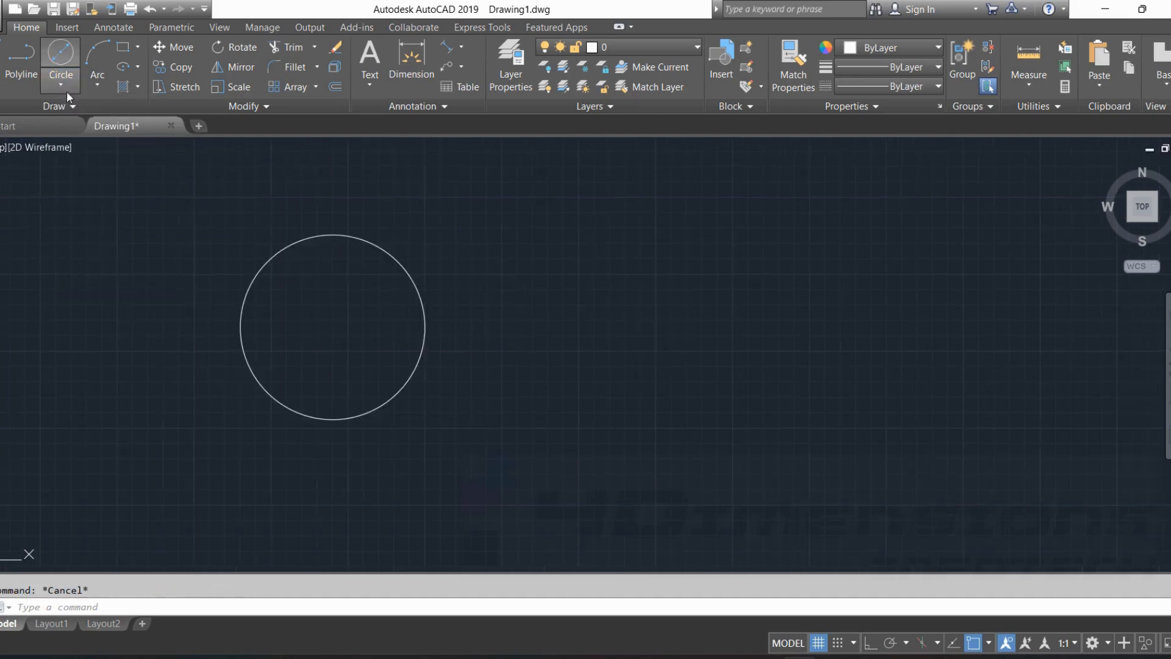
pyautogui.click(61, 85)
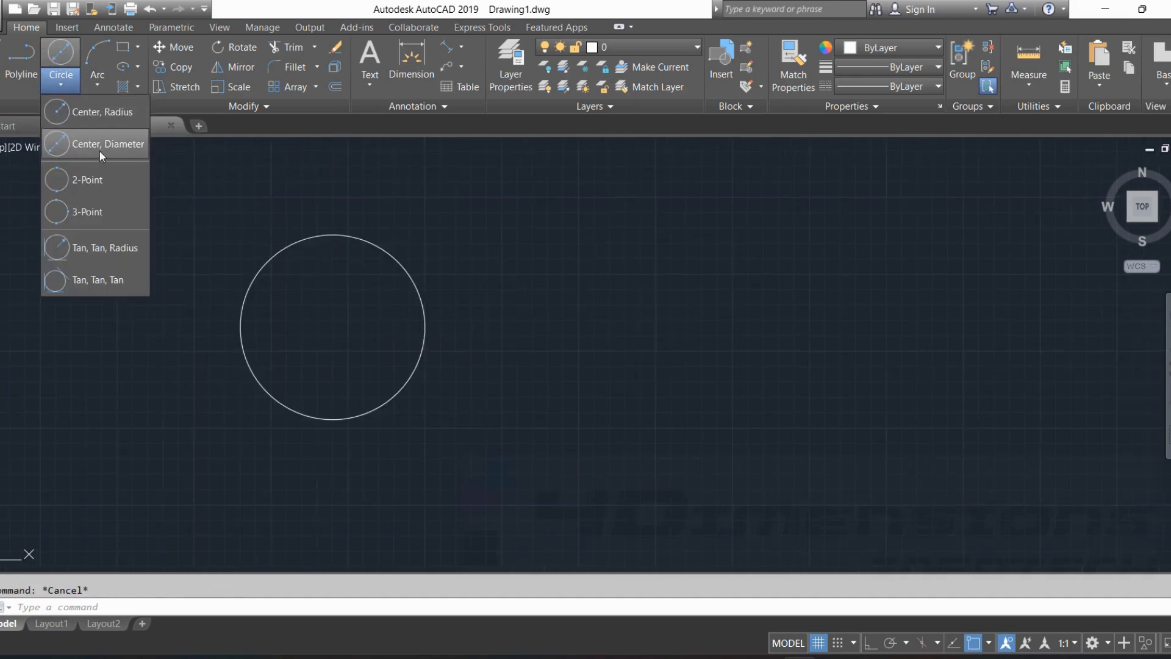
pyautogui.click(64, 147)
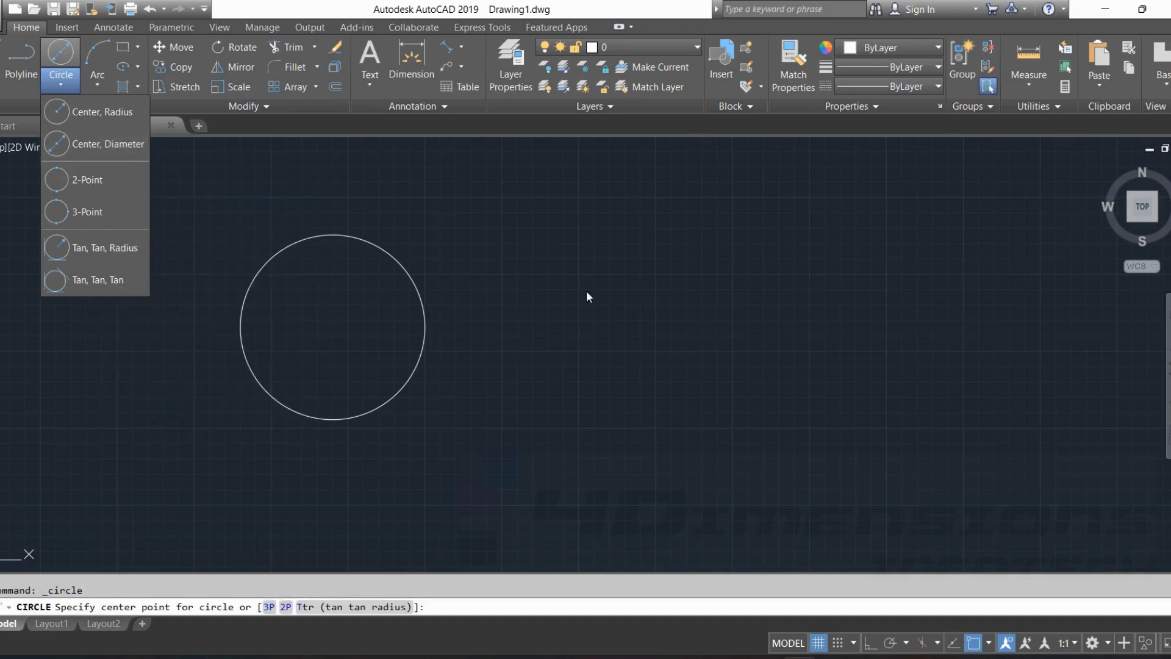
pyautogui.click(634, 340)
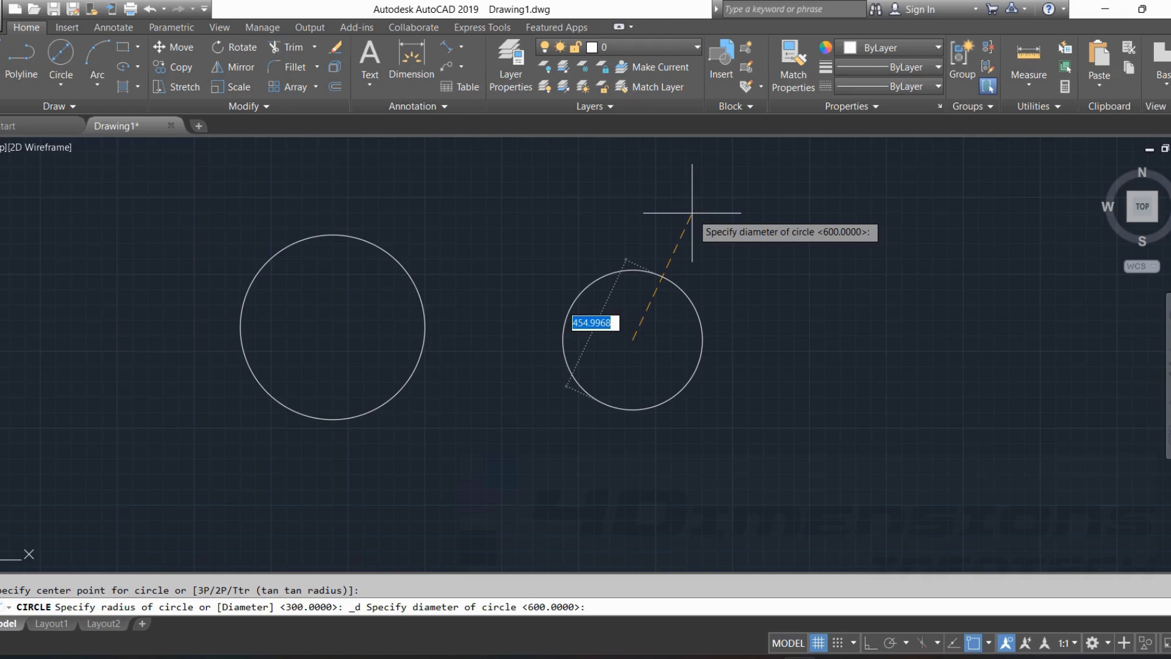
pyautogui.write('600')
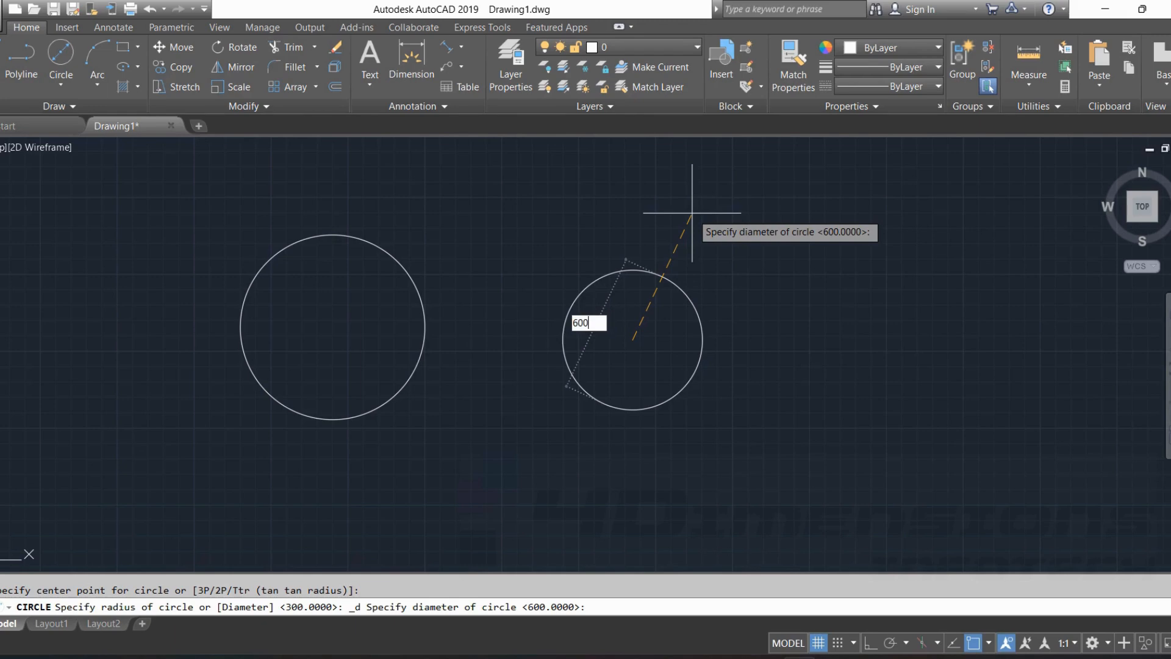
pyautogui.press('Return')
pyautogui.press('Escape')
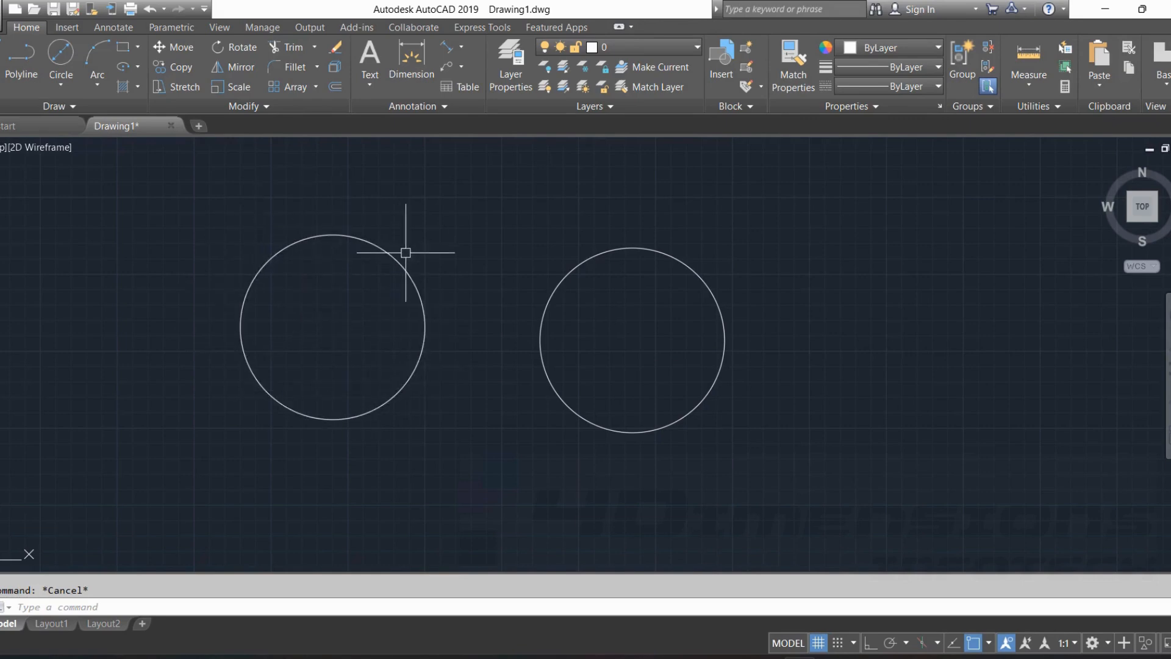
# Turn on Ortho mode and draw a vertical line 200 units long upward, to the right of the two circles.
pyautogui.click(61, 82)
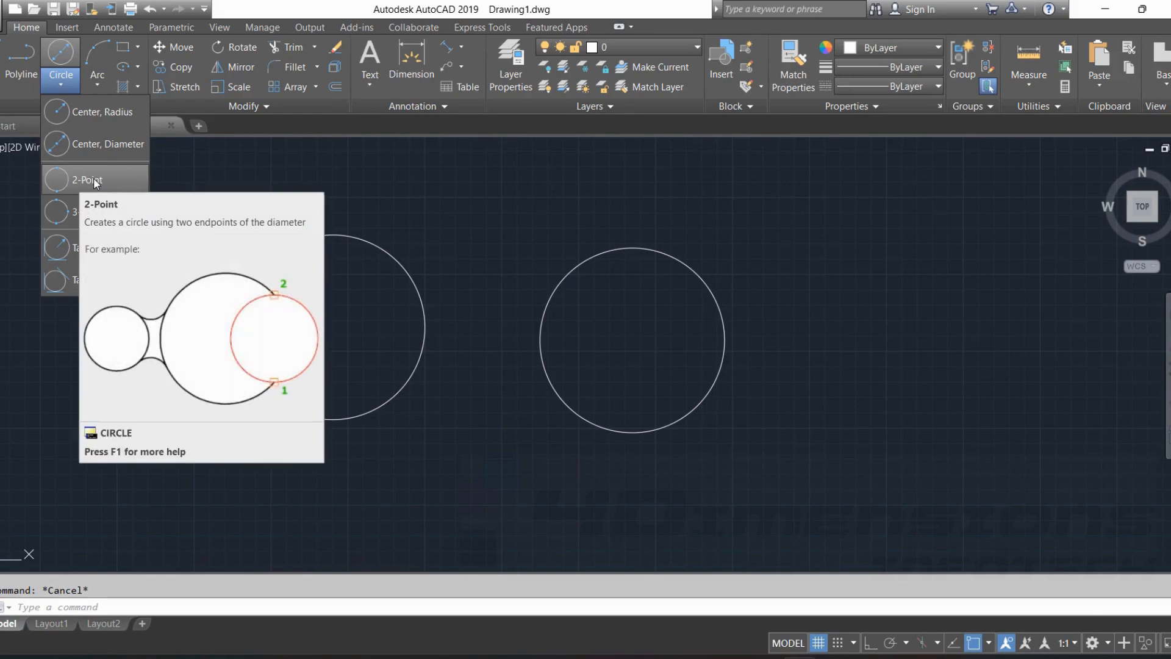
pyautogui.click(327, 218)
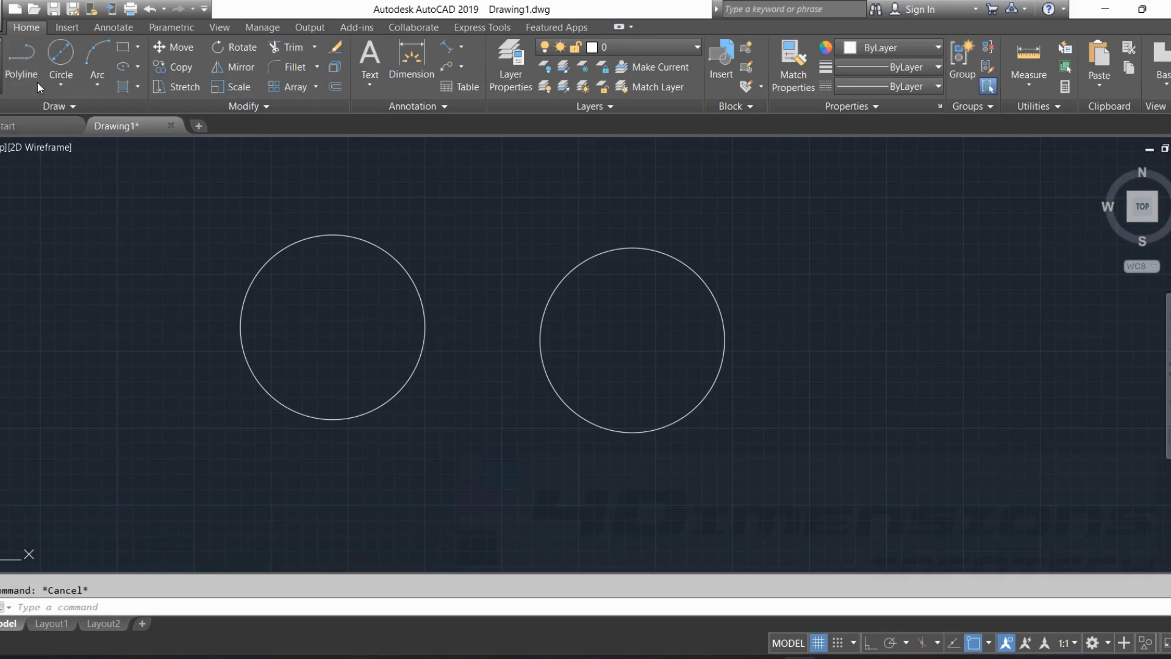
pyautogui.click(3, 61)
pyautogui.moveTo(938, 346); pyautogui.dragTo(683, 331, button='middle')
pyautogui.click(545, 450)
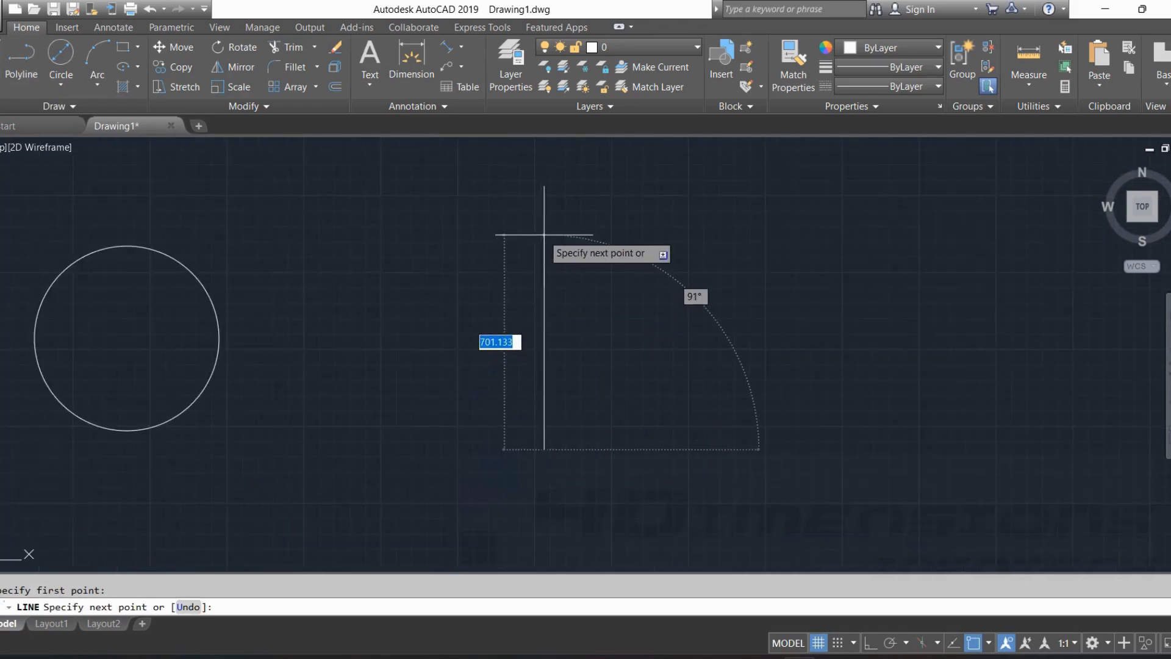
pyautogui.click(873, 644)
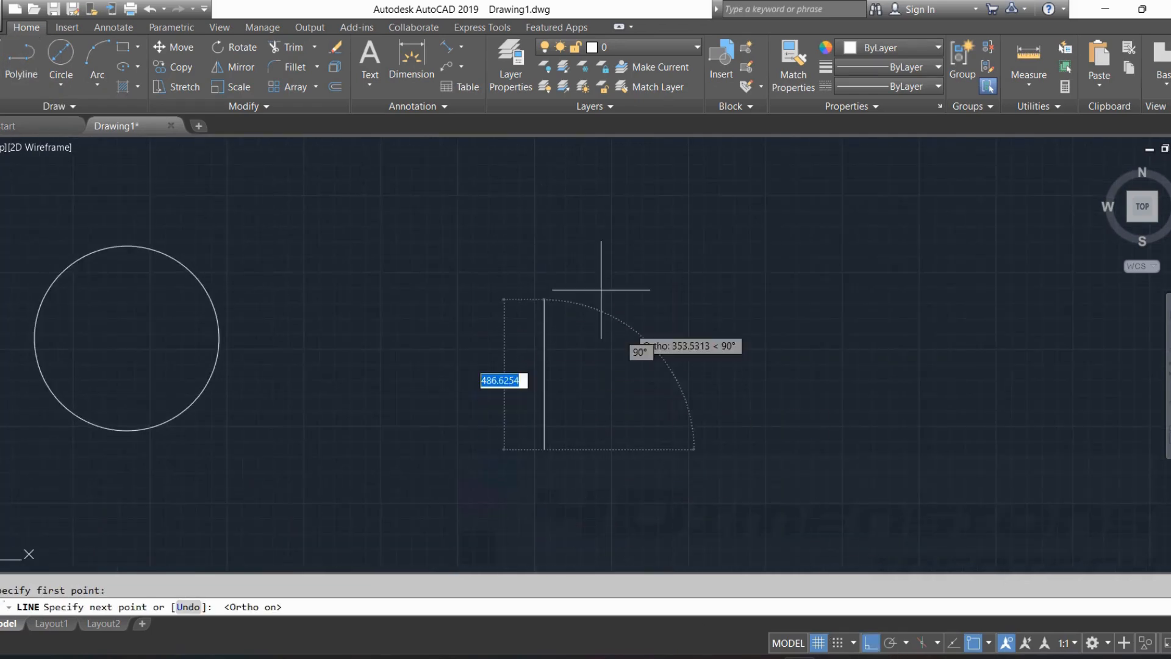
pyautogui.write('200')
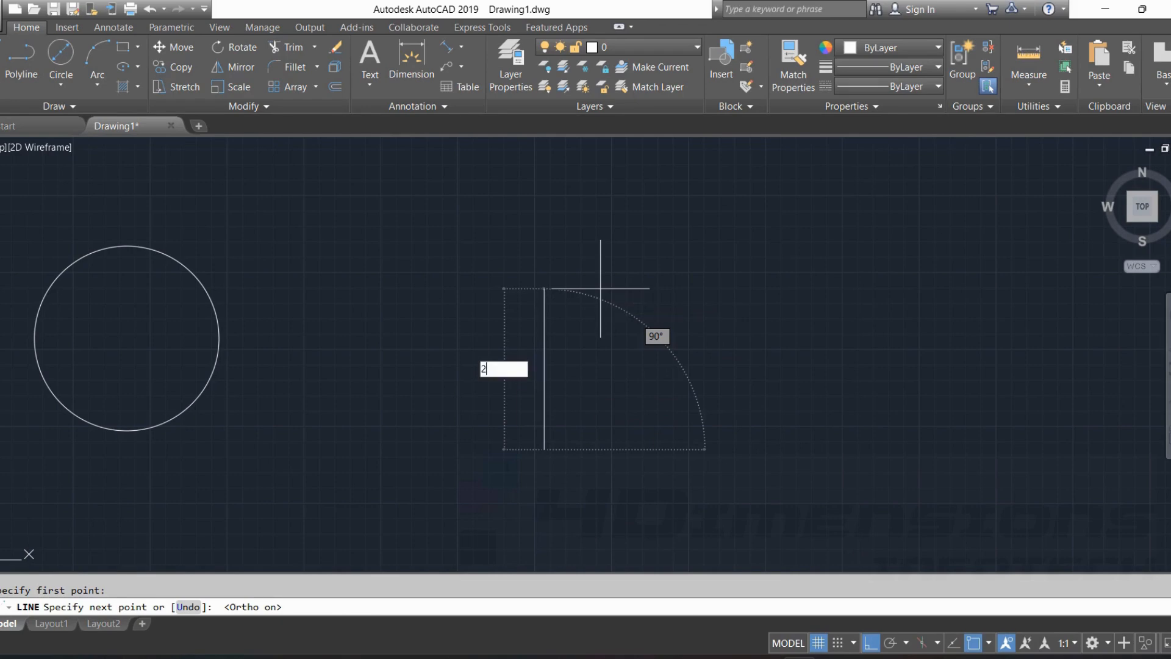
pyautogui.press('Return')
pyautogui.press('Escape')
pyautogui.scroll(5, 574, 439)
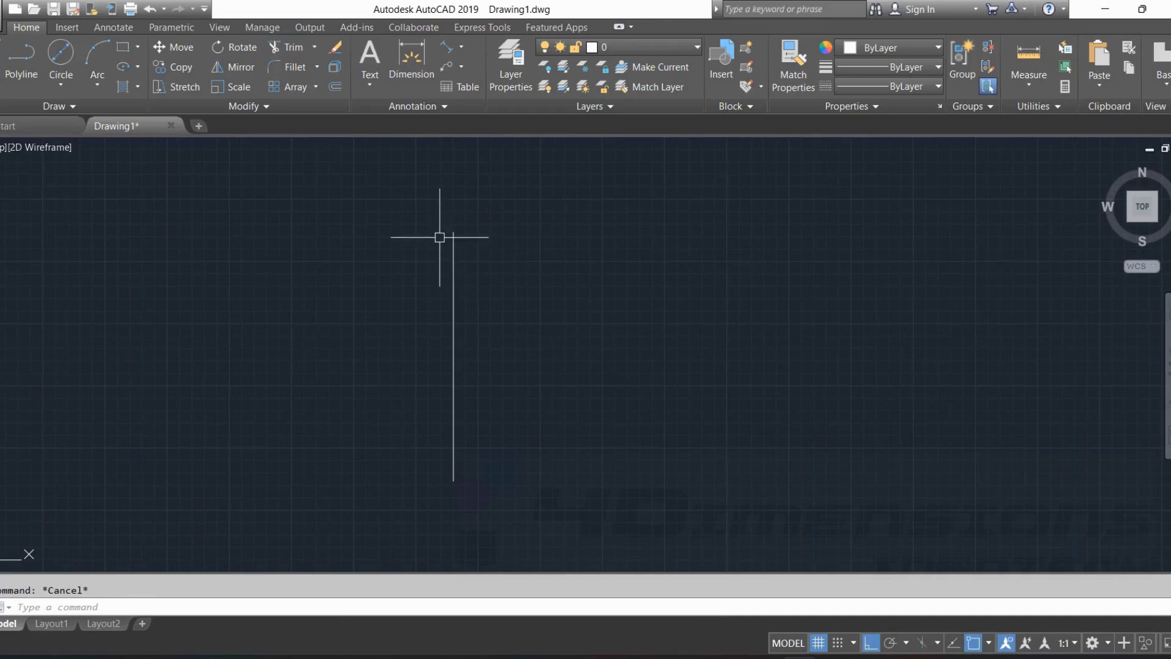
# Draw a 2-Point circle from the vertical line's upper endpoint, with its diameter extending 100 units horizontally to the right.
pyautogui.moveTo(657, 249); pyautogui.dragTo(564, 291, button='middle')
pyautogui.scroll(-2, 562, 264)
pyautogui.scroll(2, 453, 299)
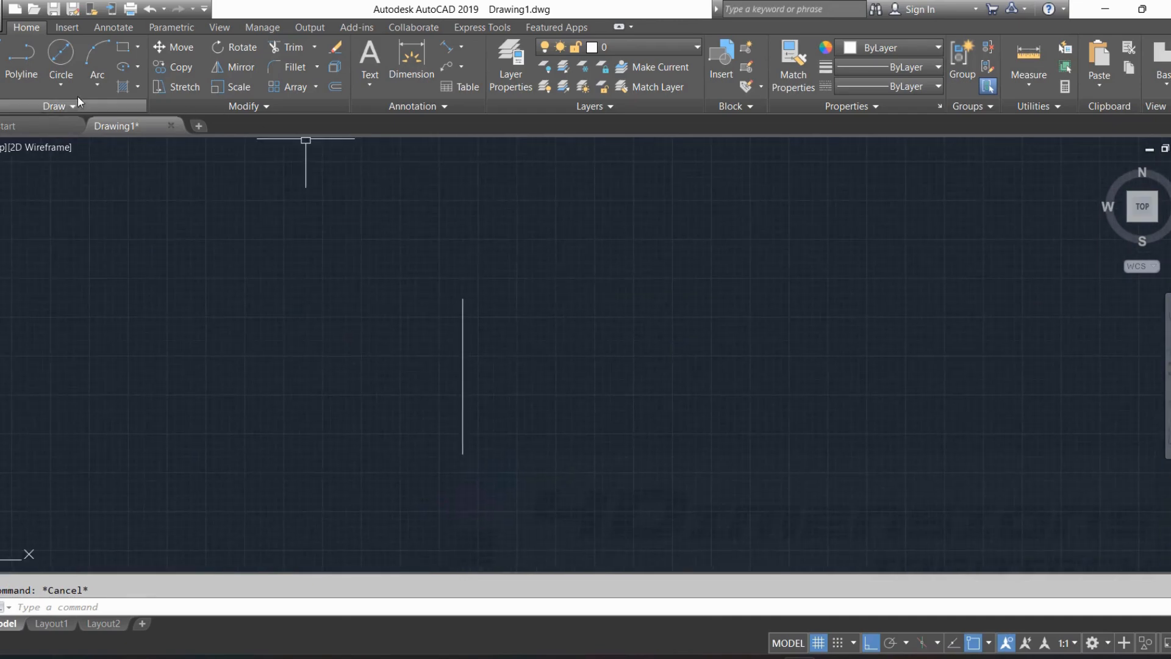
pyautogui.click(61, 80)
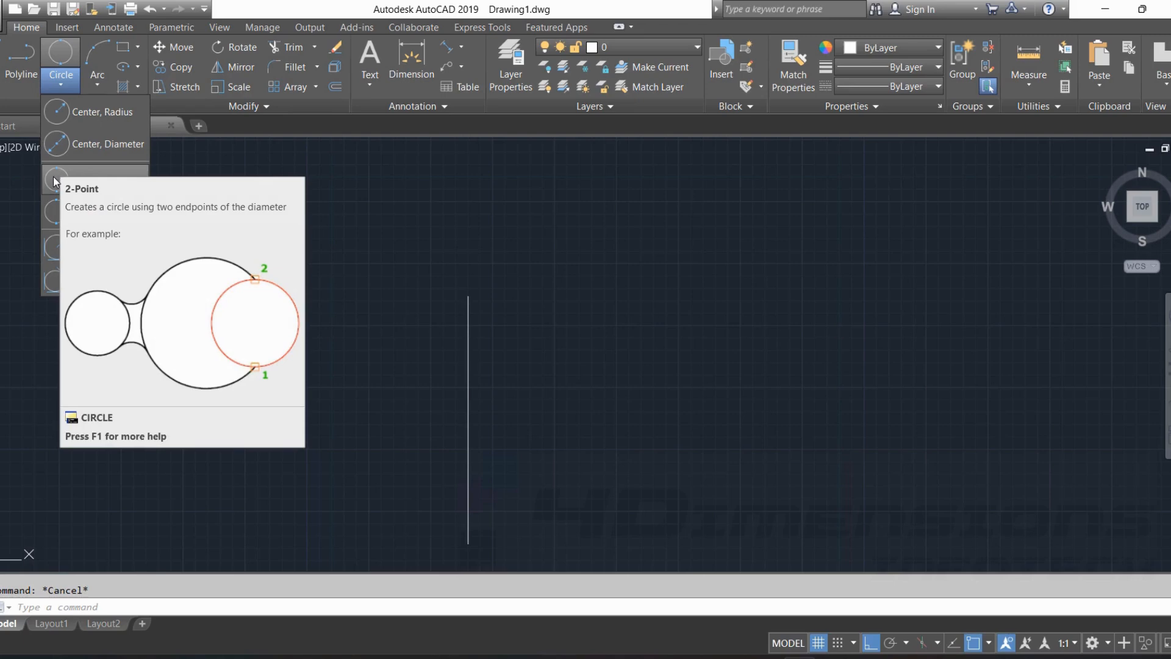
pyautogui.click(55, 181)
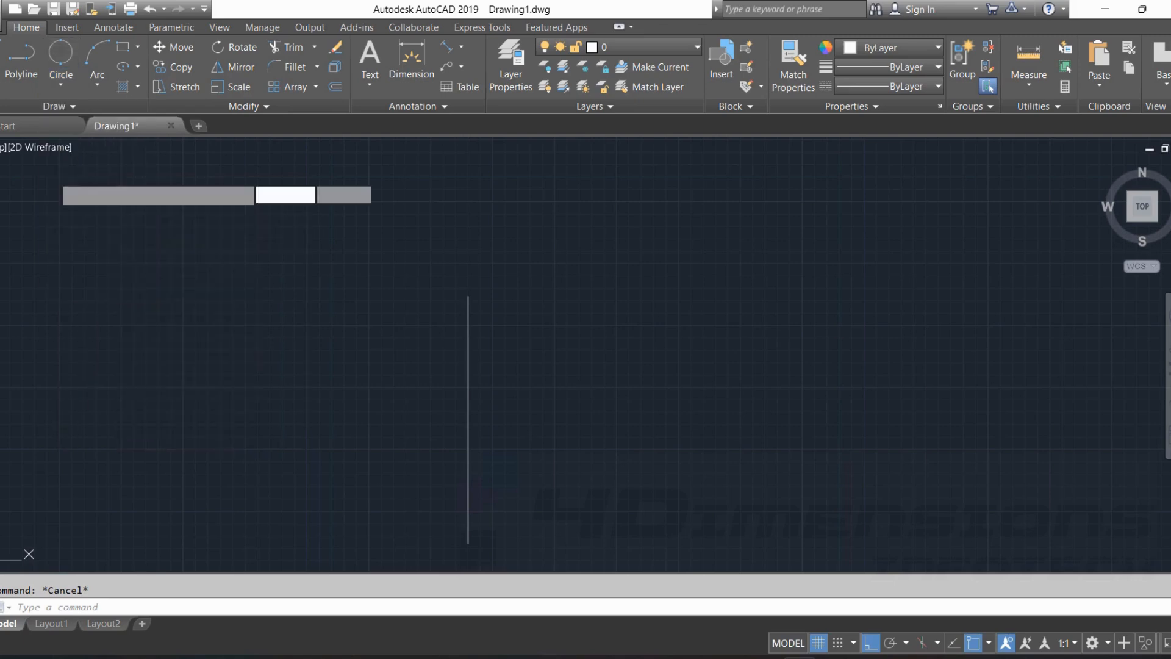
pyautogui.click(468, 295)
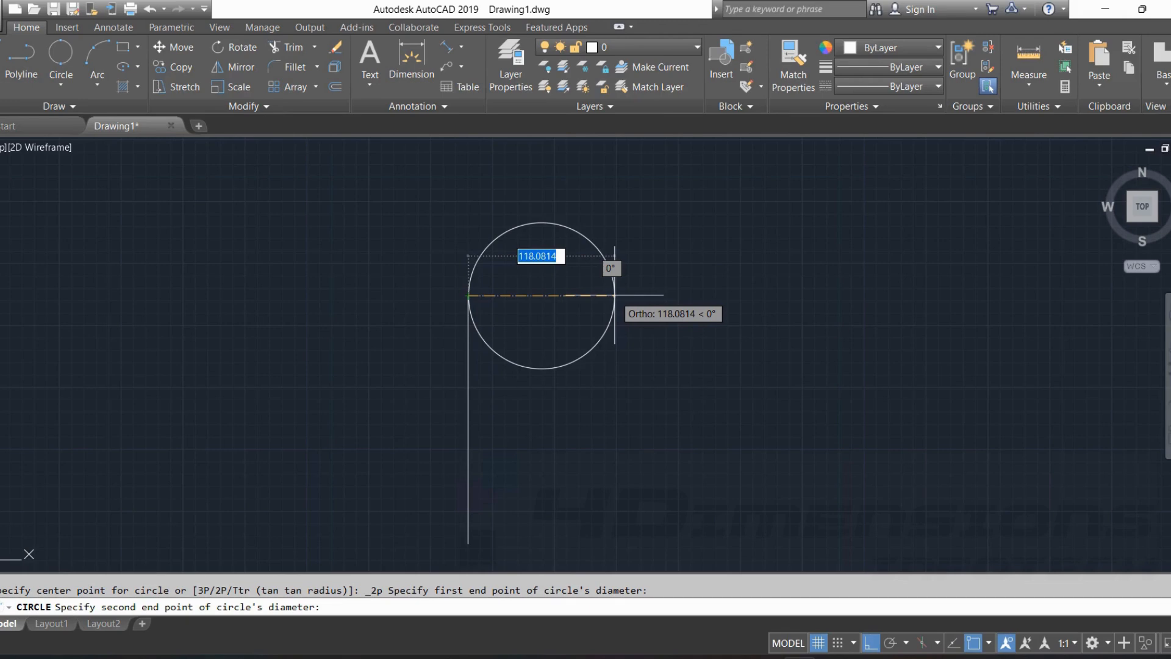
pyautogui.write('100')
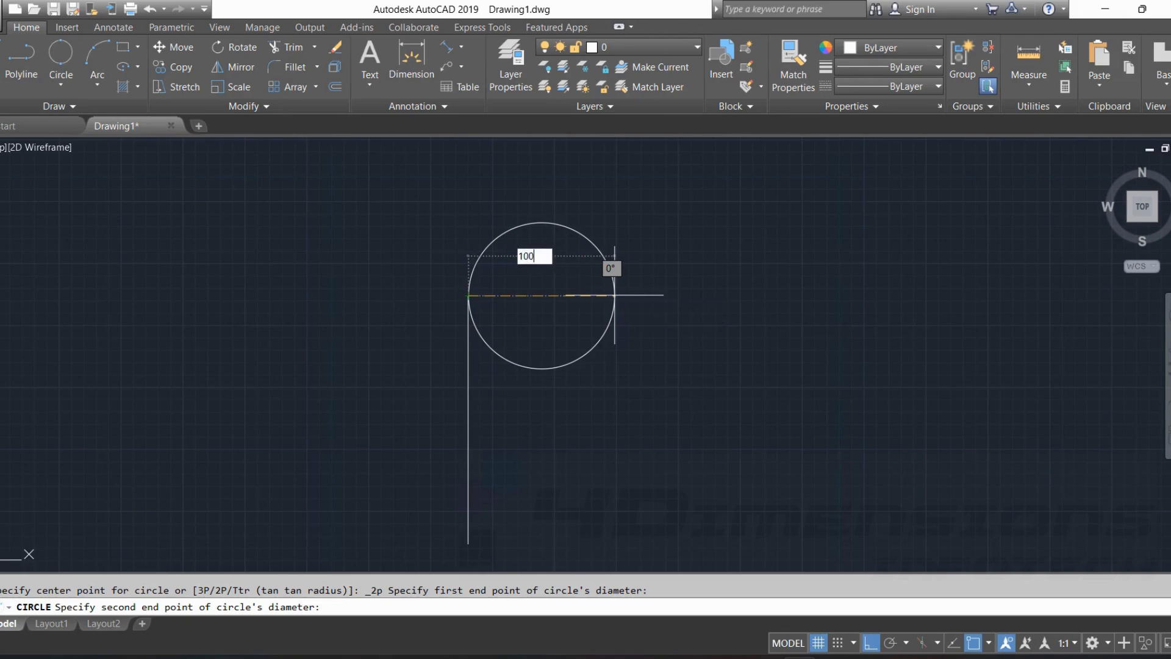
pyautogui.press('Return')
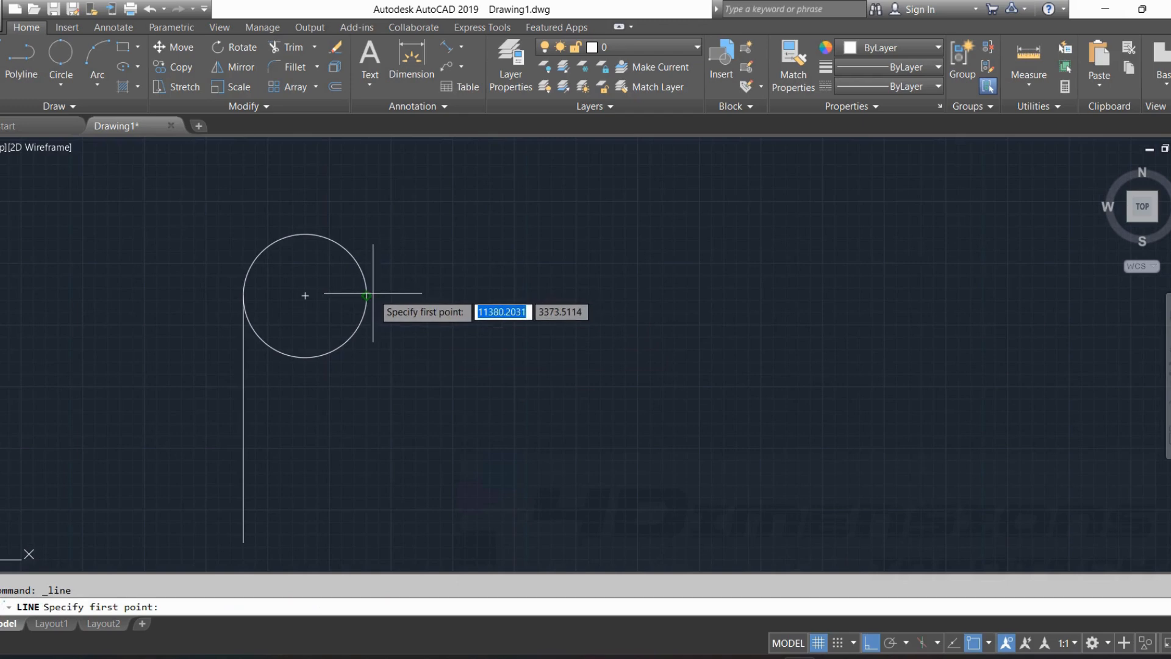
# Draw a horizontal line 30 units long to the right from the rightmost point of the 100-diameter circle.
pyautogui.click(368, 296)
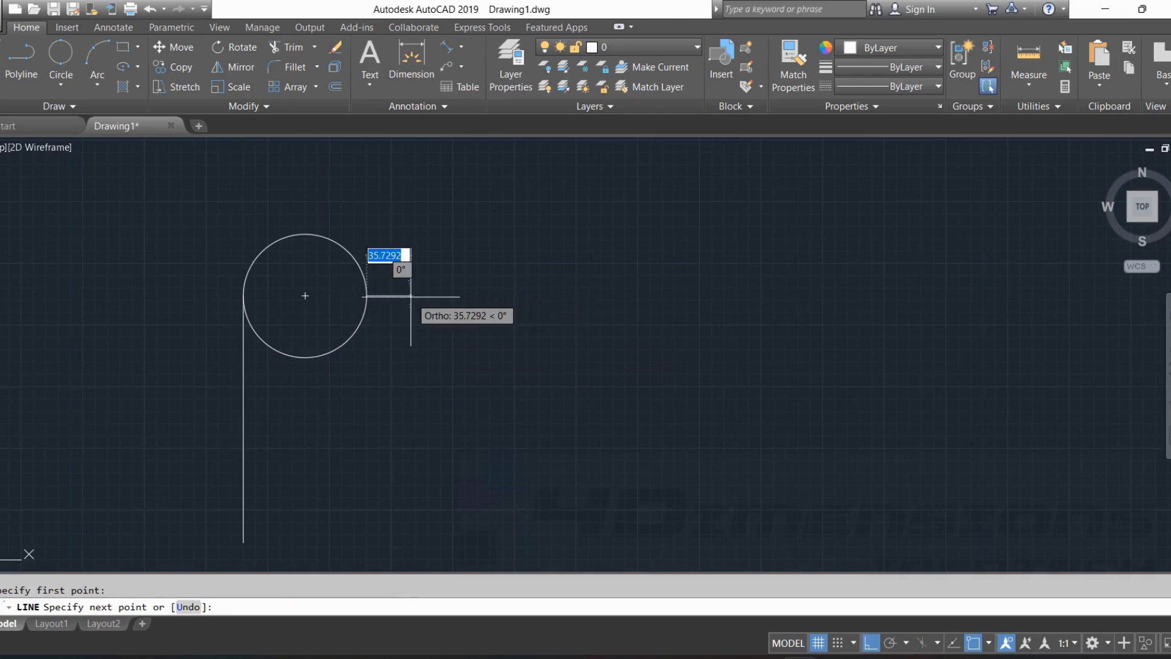
pyautogui.write('30')
pyautogui.press('Return')
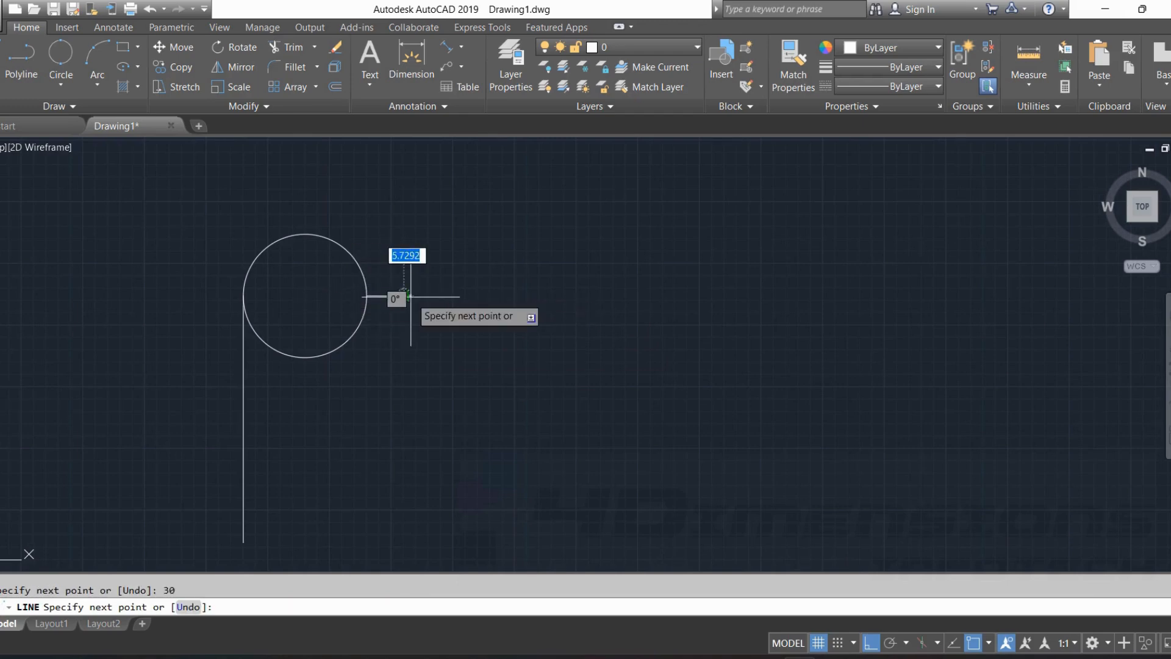
pyautogui.press('Escape')
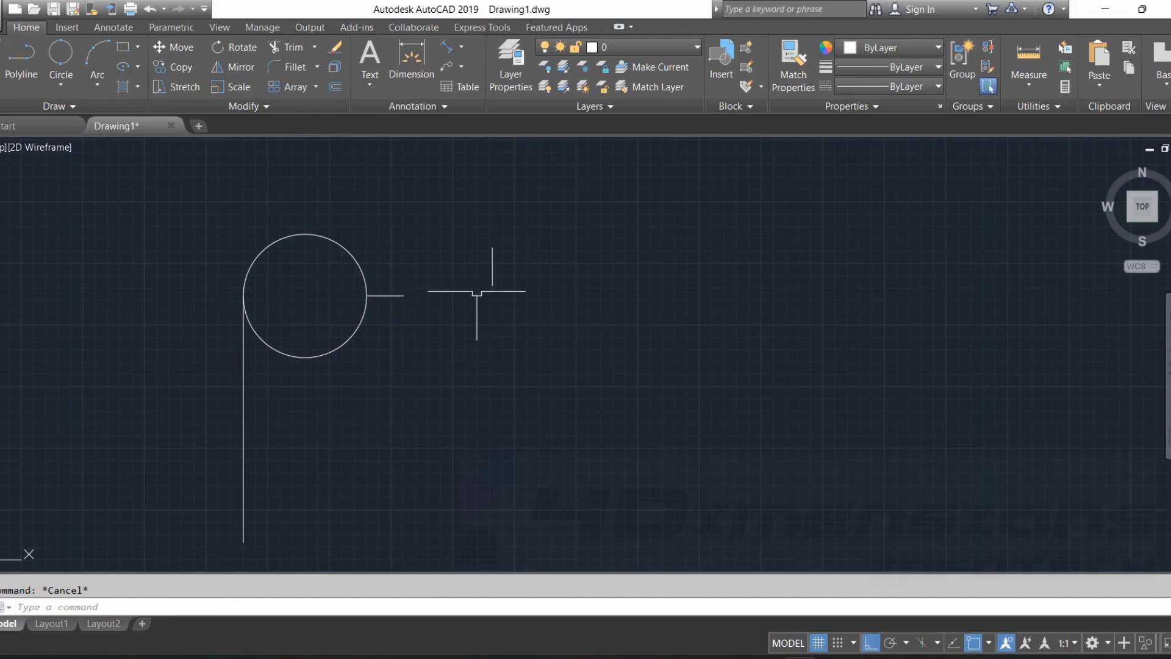
# Draw a 2-Point circle from the free end of the 30-unit line, with its diameter extending 200 units horizontally to the right.
pyautogui.scroll(4, 400, 294)
pyautogui.scroll(-4, 524, 306)
pyautogui.scroll(2, 482, 311)
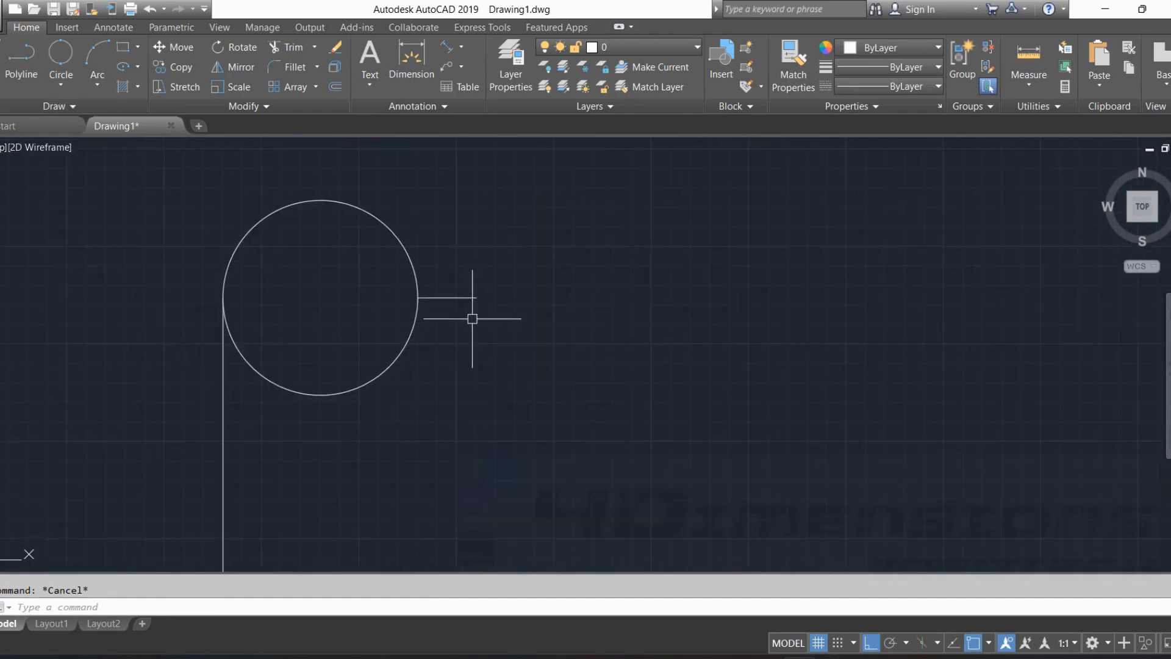
pyautogui.click(61, 85)
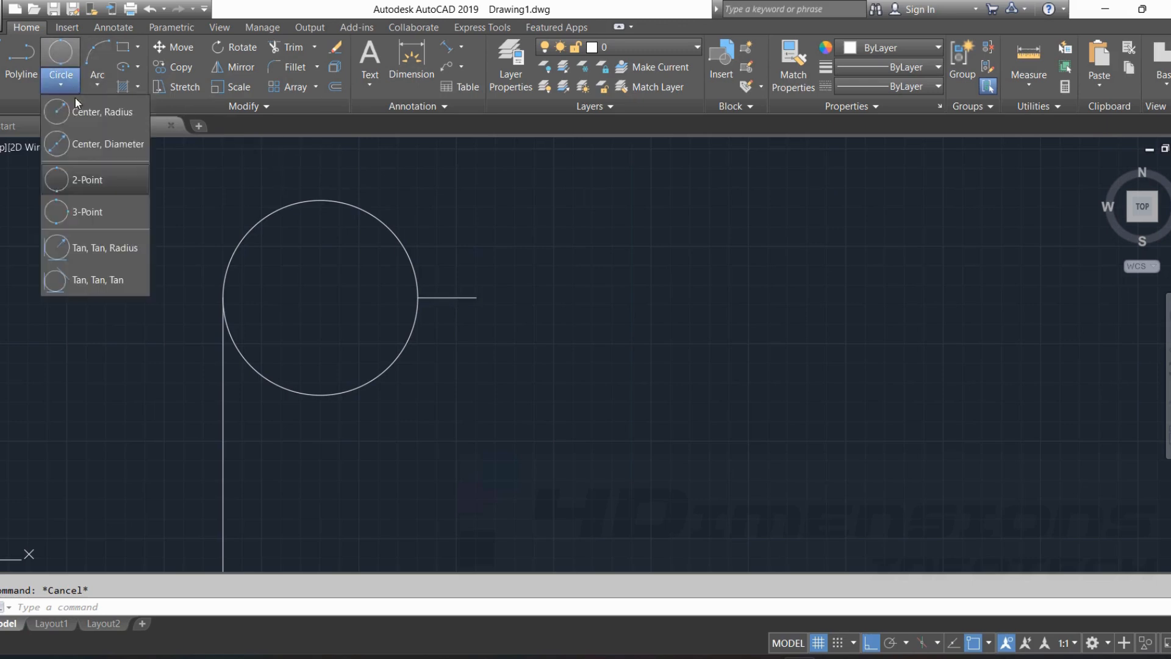
pyautogui.click(89, 176)
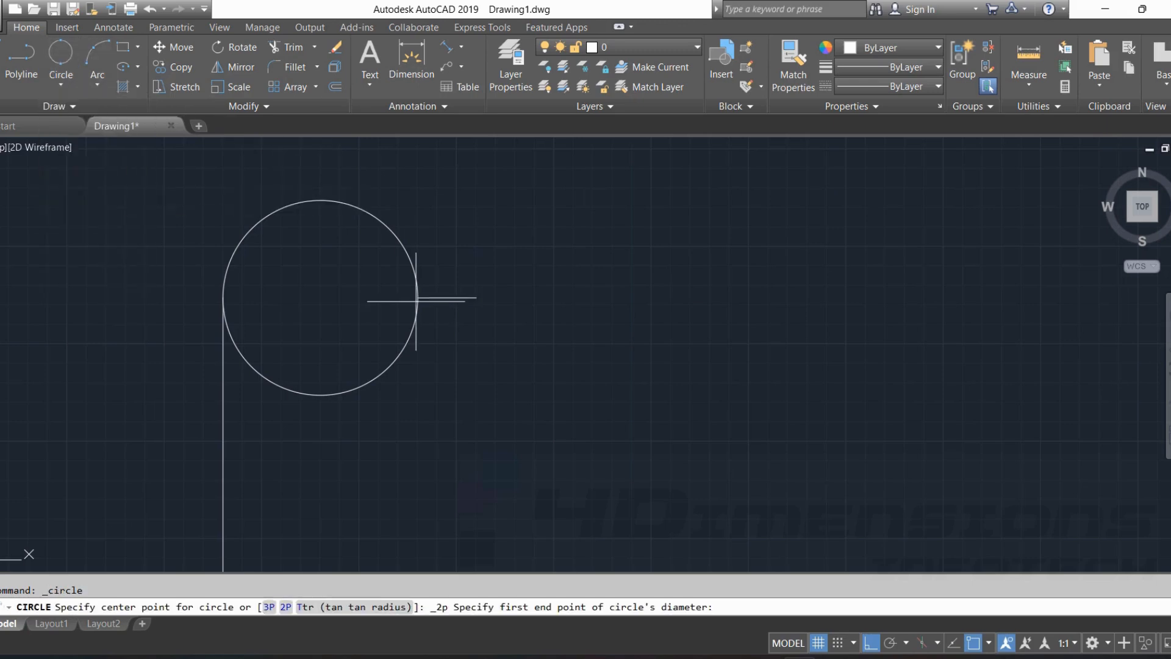
pyautogui.click(476, 298)
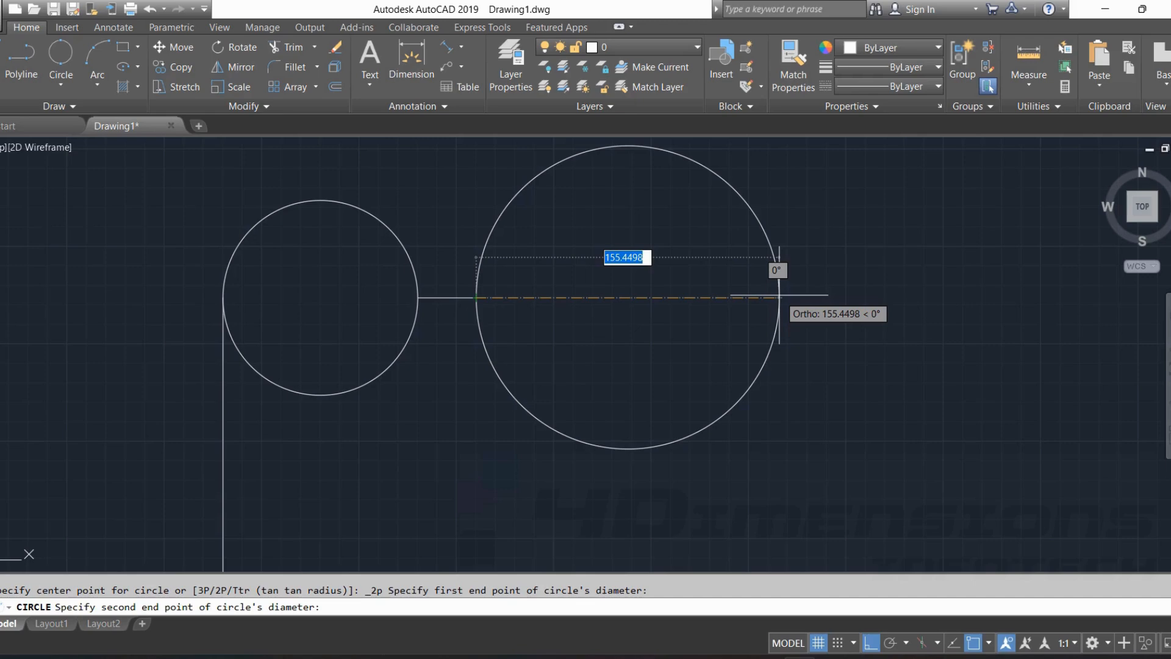
pyautogui.write('200')
pyautogui.press('Return')
pyautogui.press('Escape')
pyautogui.scroll(-2, 732, 262)
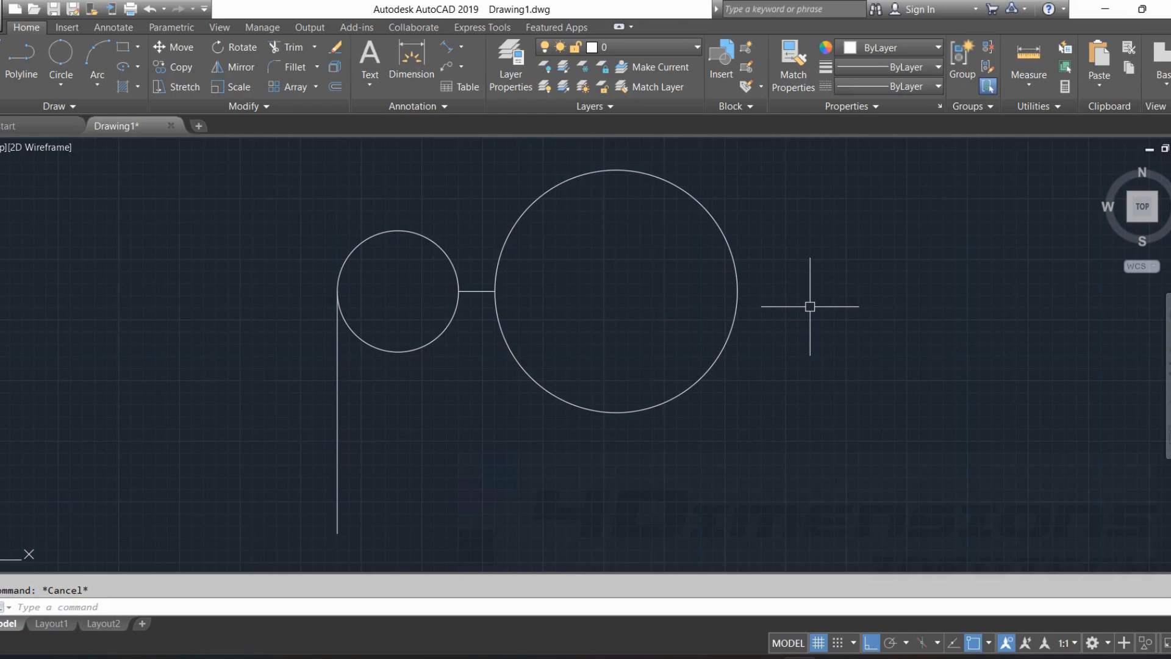
# Draw a horizontal line 100 units long in the empty area between the 600-diameter circle and the vertical line.
pyautogui.moveTo(810, 307); pyautogui.dragTo(725, 306, button='middle')
pyautogui.click(61, 85)
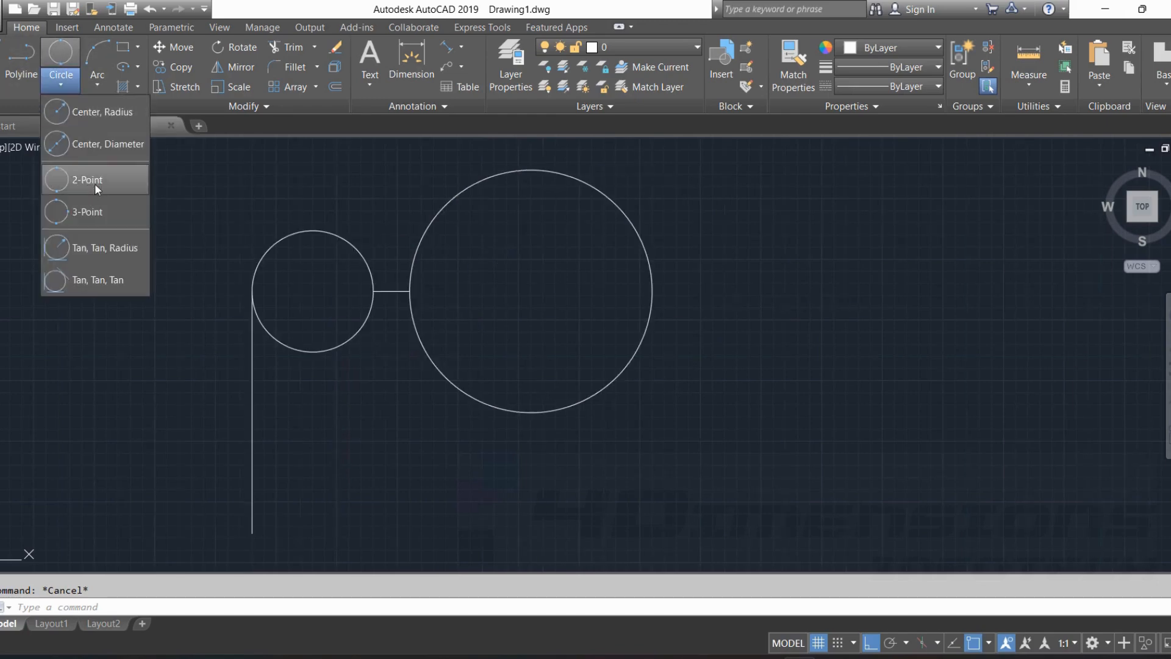
pyautogui.click(85, 216)
pyautogui.click(269, 305)
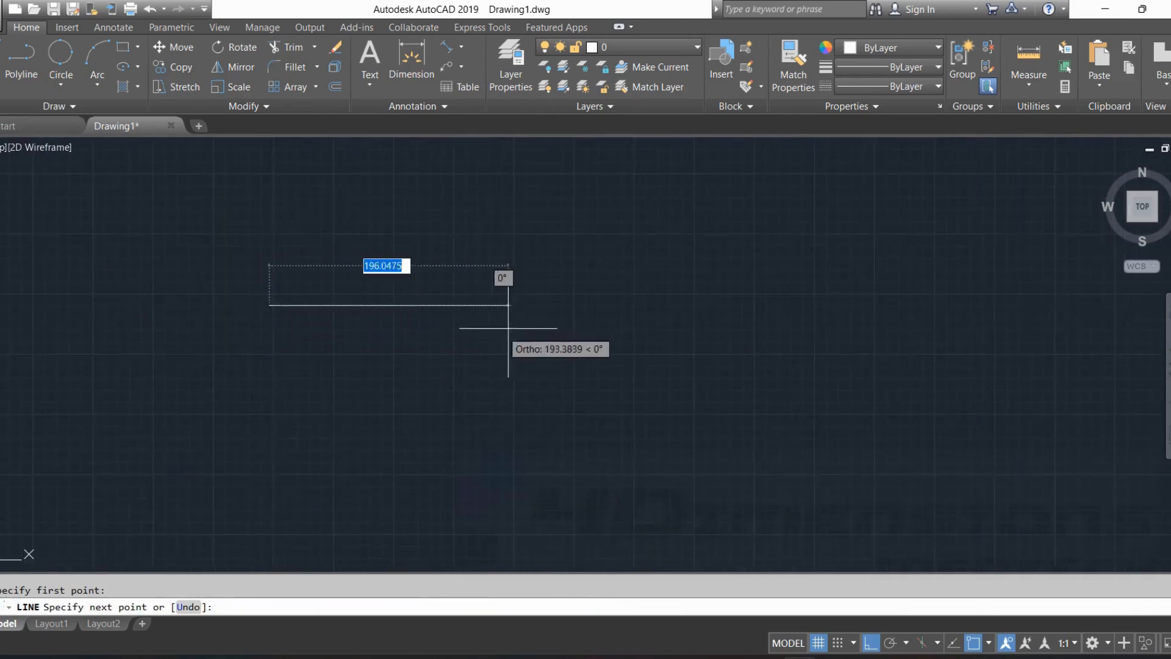
pyautogui.write('10')
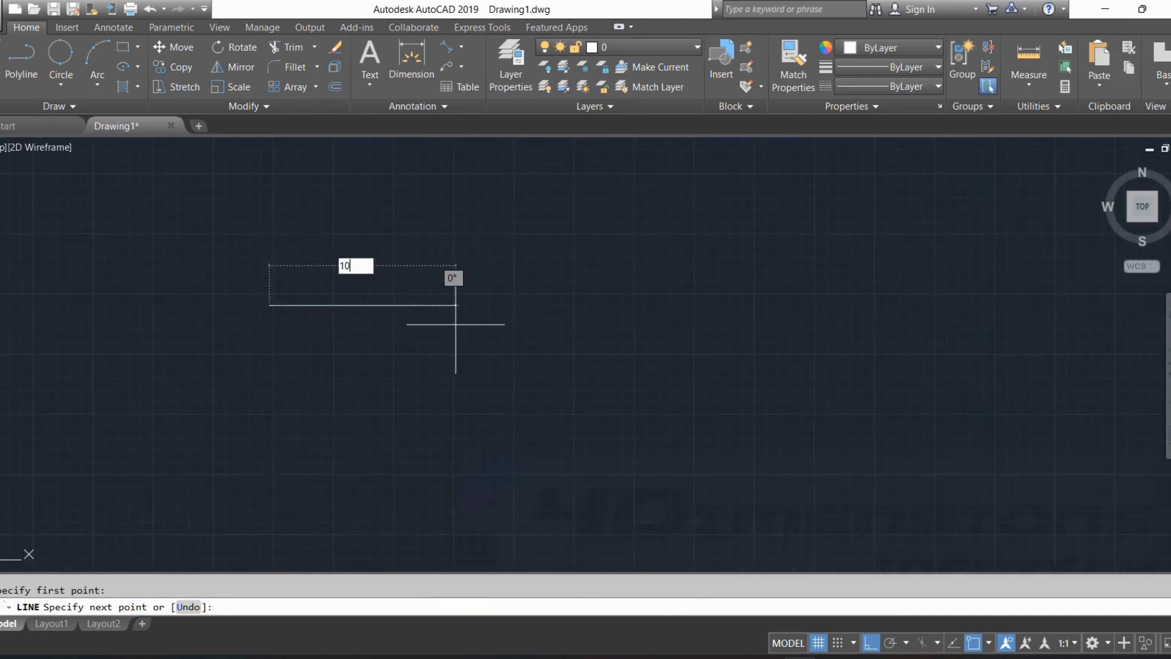
pyautogui.write('0')
pyautogui.press('Return')
pyautogui.press('Escape')
pyautogui.click(2, 61)
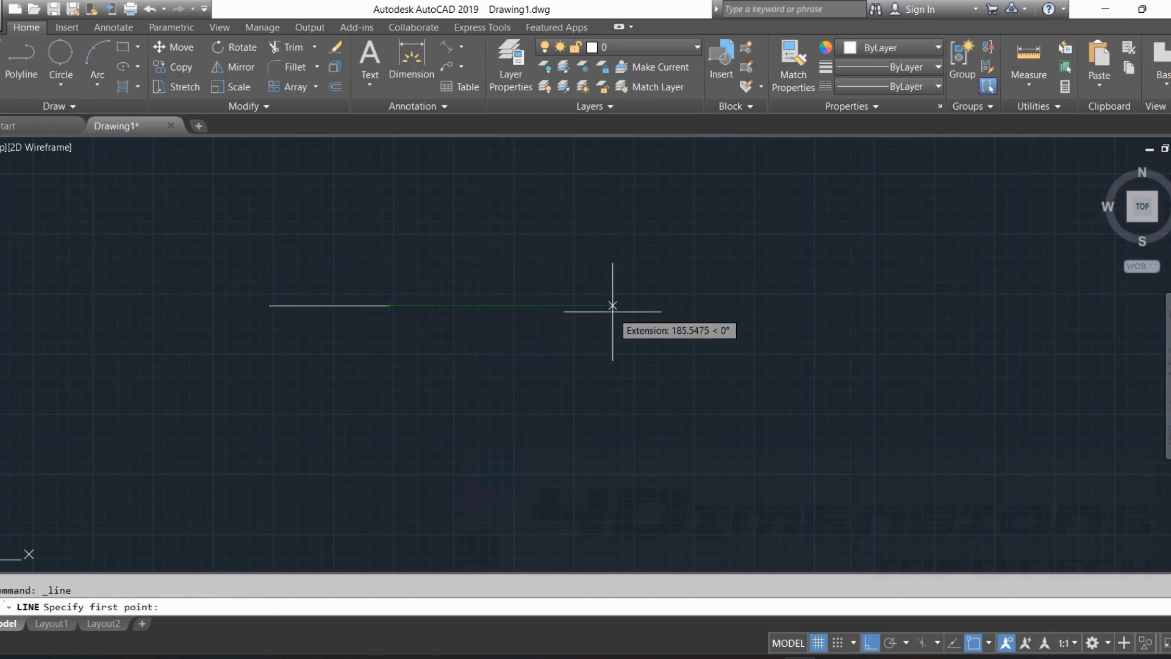
pyautogui.press('Escape')
pyautogui.click(1, 61)
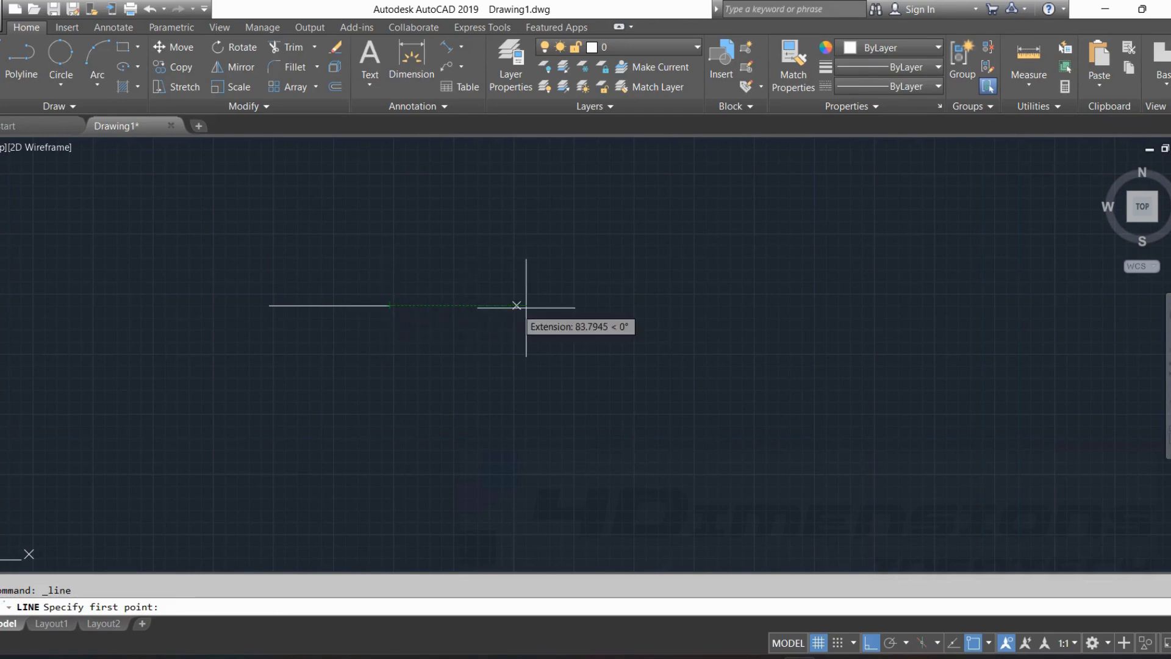
pyautogui.press('Escape')
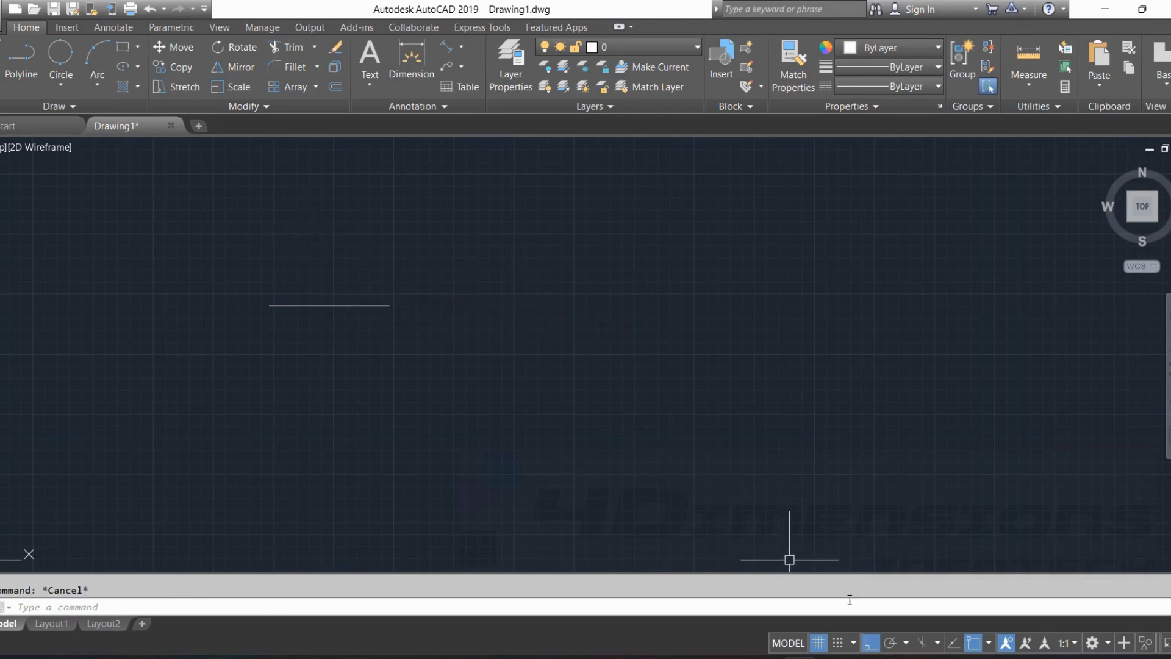
# Turn on Object Snap Tracking and draw a second 100-unit horizontal line starting 100 units to the right of the first line's end.
pyautogui.click(955, 643)
pyautogui.click(1, 61)
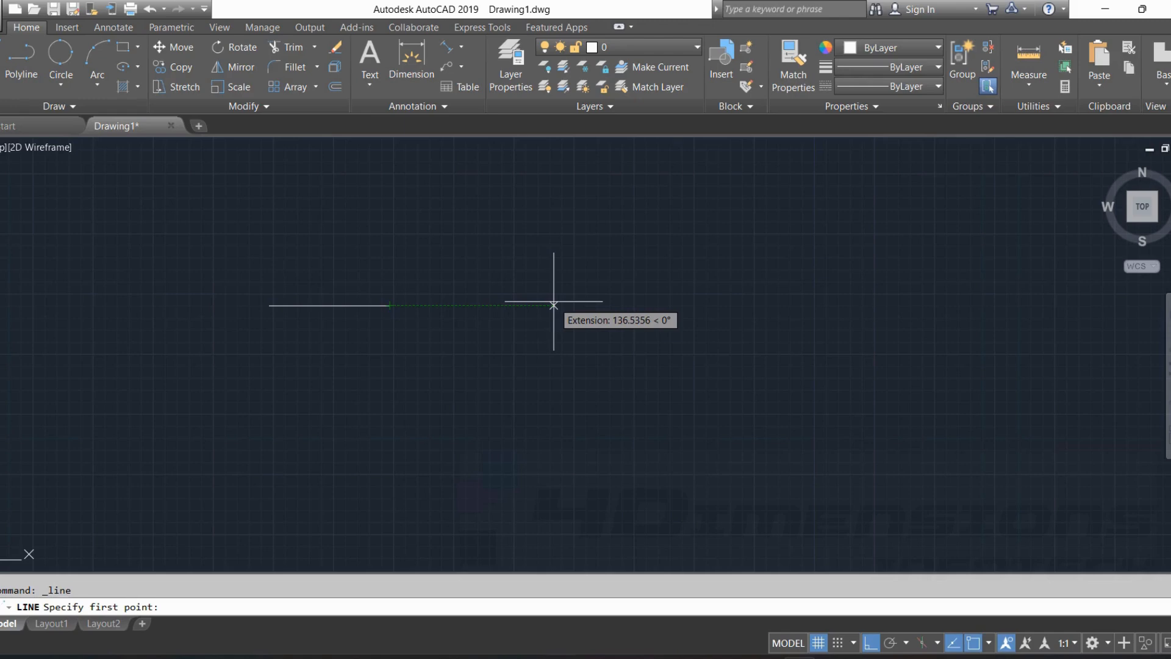
pyautogui.write('100')
pyautogui.press('Return')
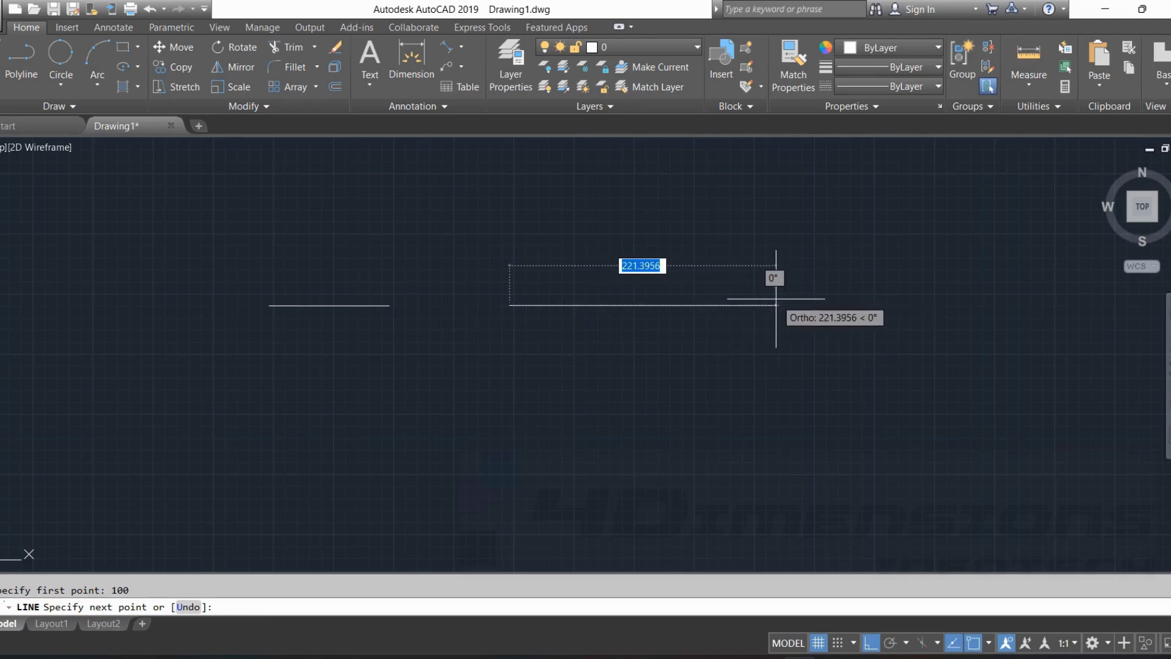
pyautogui.write('100')
pyautogui.press('Return')
pyautogui.press('Escape')
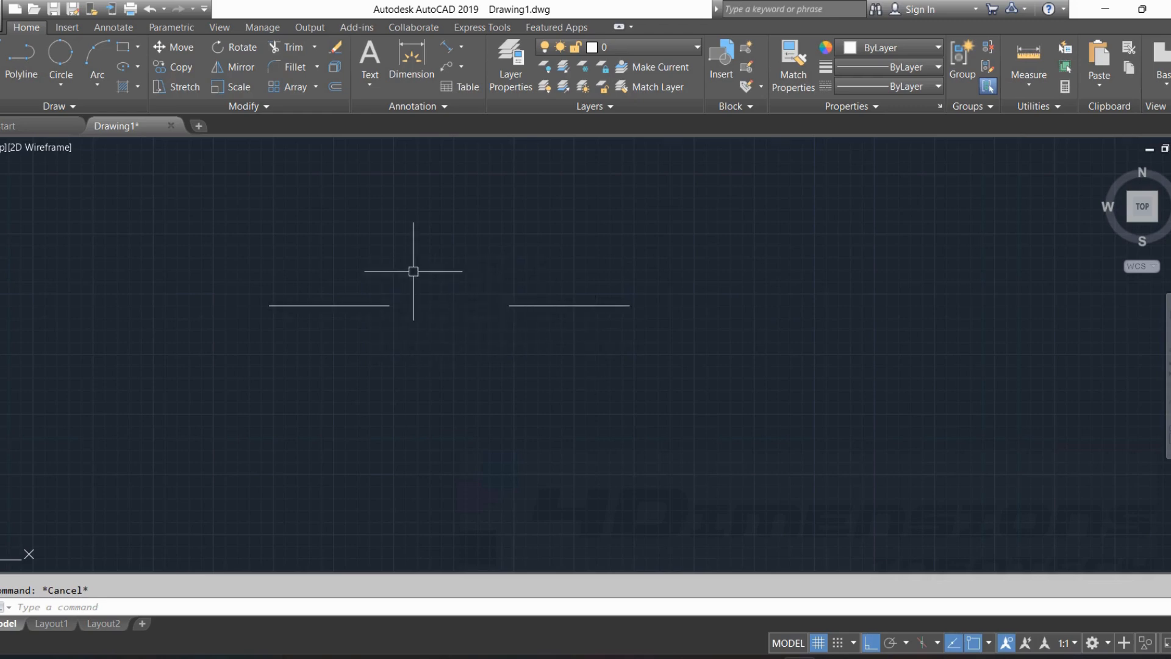
# Draw a line bridging the gap between the facing endpoints of the two collinear 100-unit lines.
pyautogui.press('Return')
pyautogui.click(390, 306)
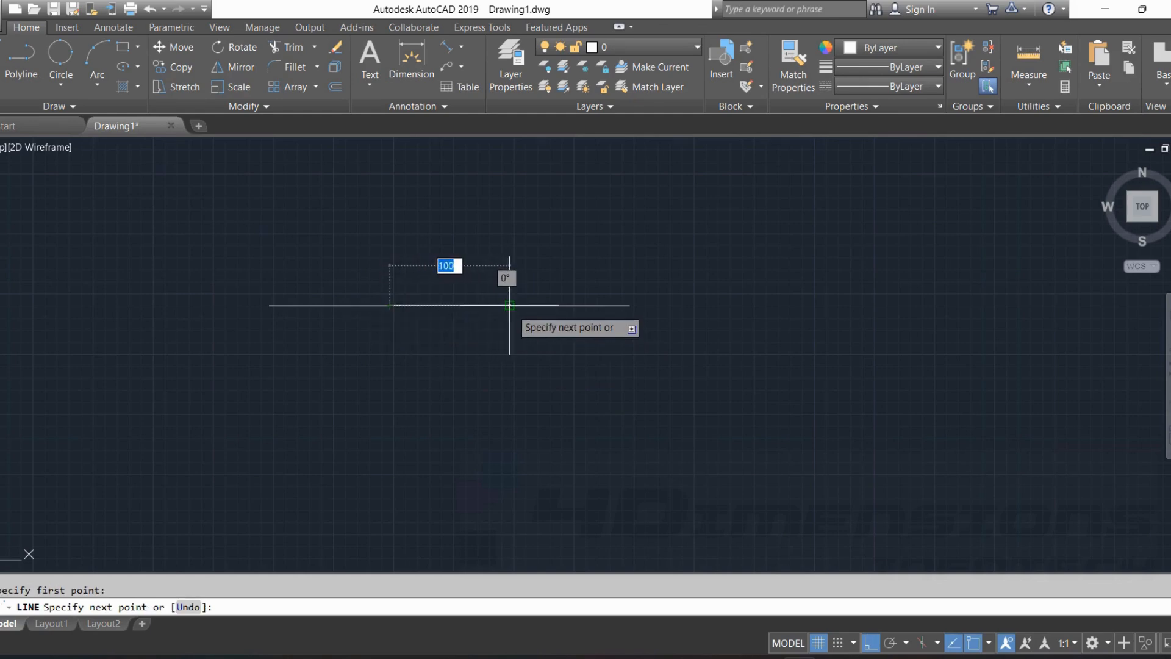
pyautogui.press('Escape')
pyautogui.press('Escape')
pyautogui.click(490, 304)
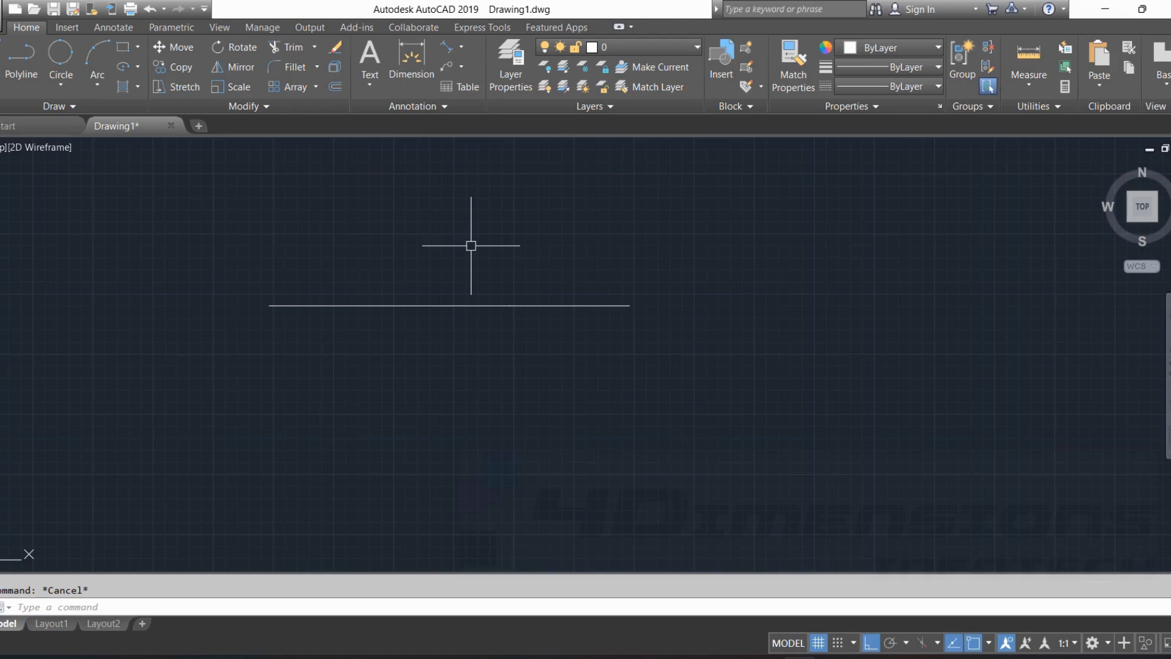
# Offset the middle line segment 50 units upward.
pyautogui.write('o')
pyautogui.press('Return')
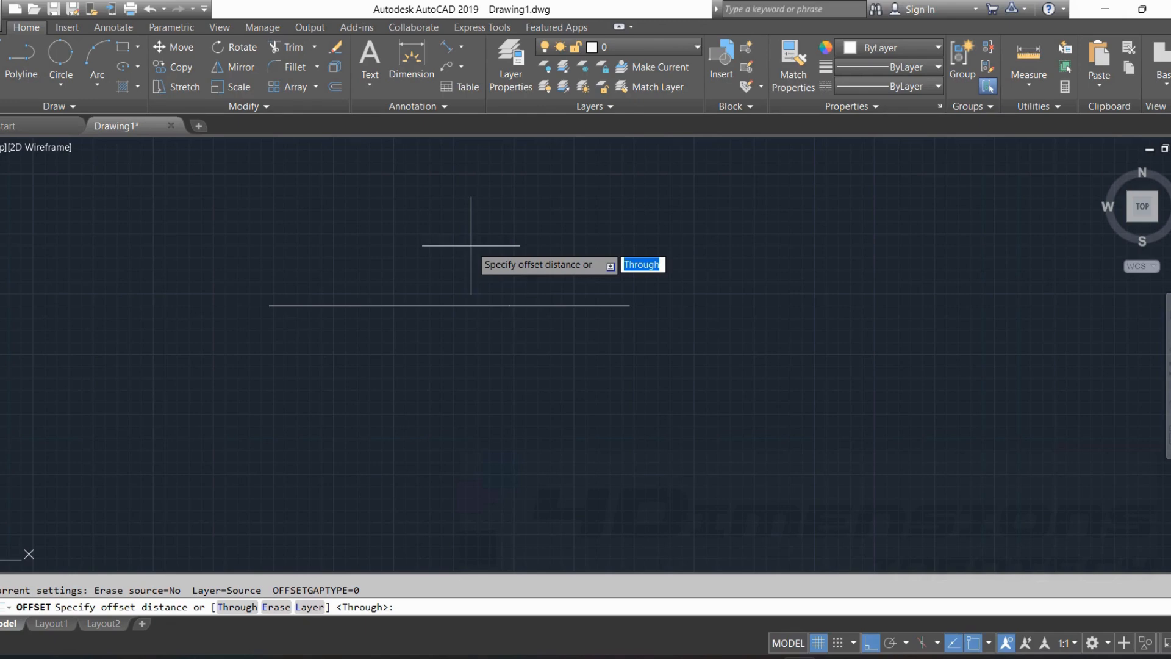
pyautogui.press('Return')
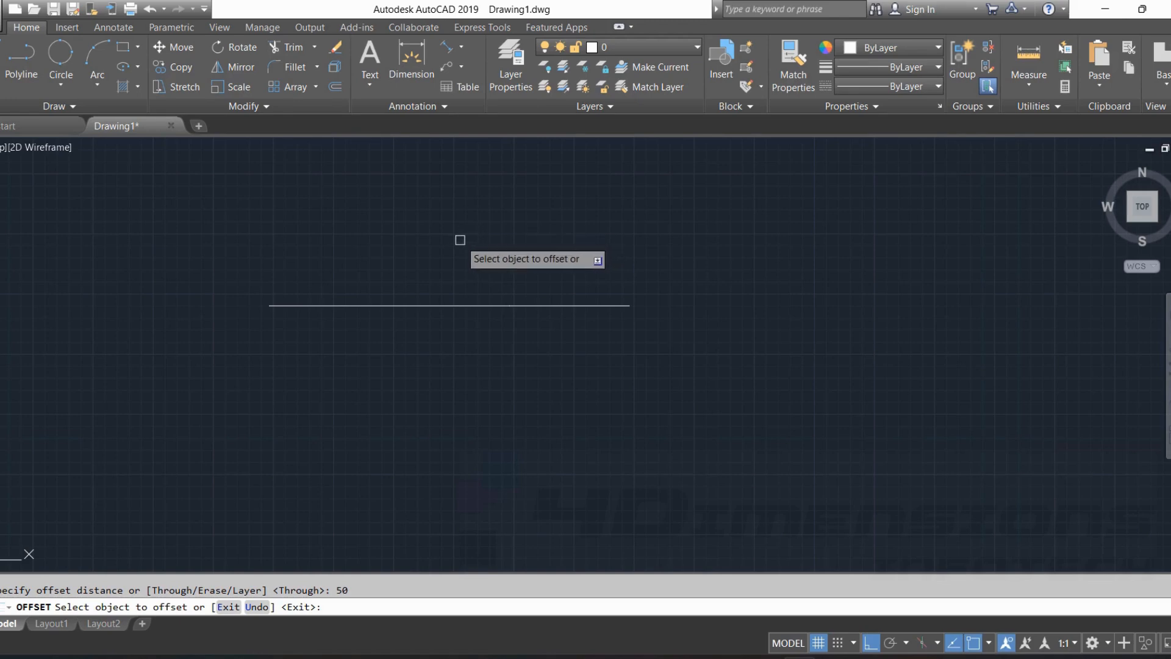
pyautogui.click(438, 305)
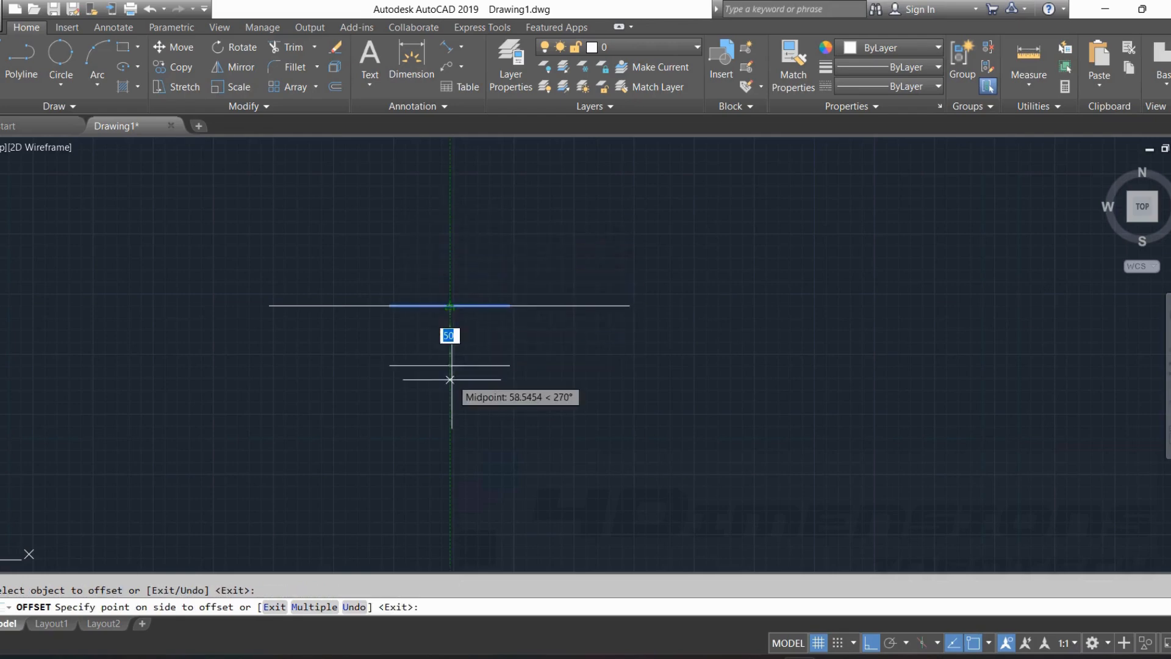
pyautogui.click(469, 246)
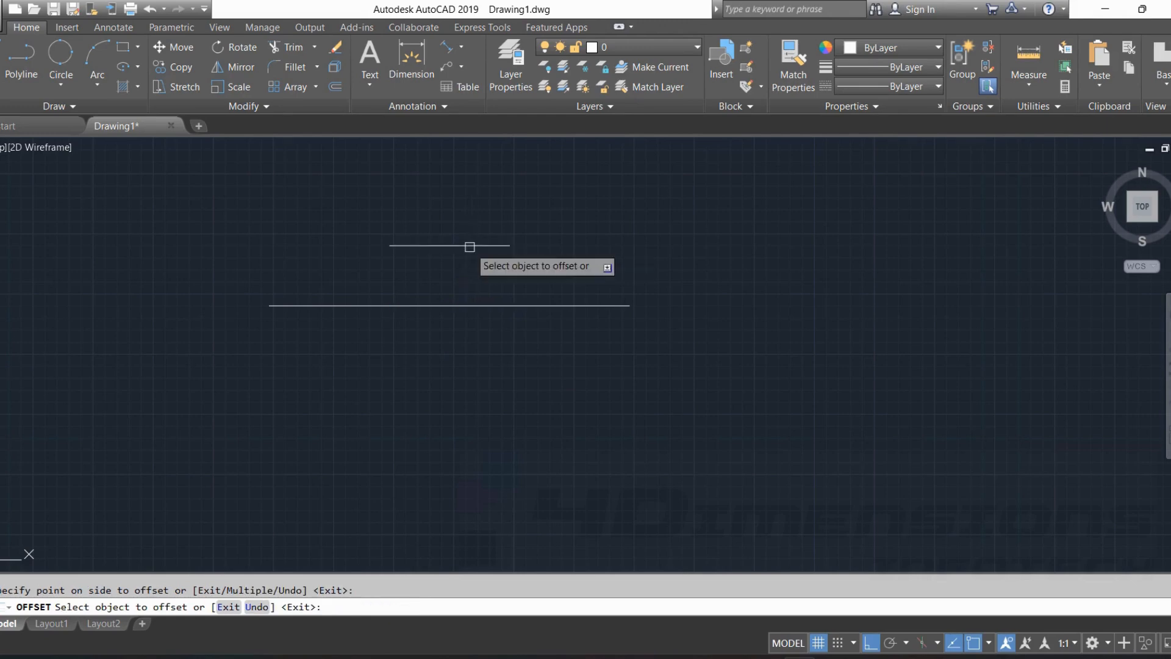
pyautogui.press('Escape')
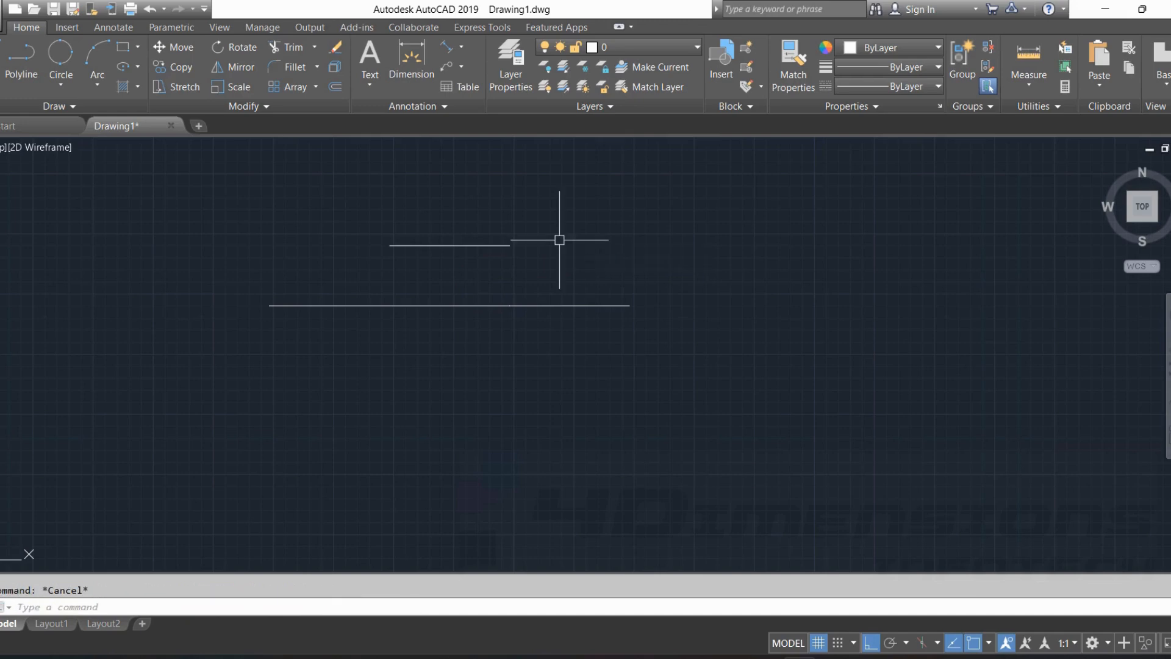
pyautogui.click(463, 305)
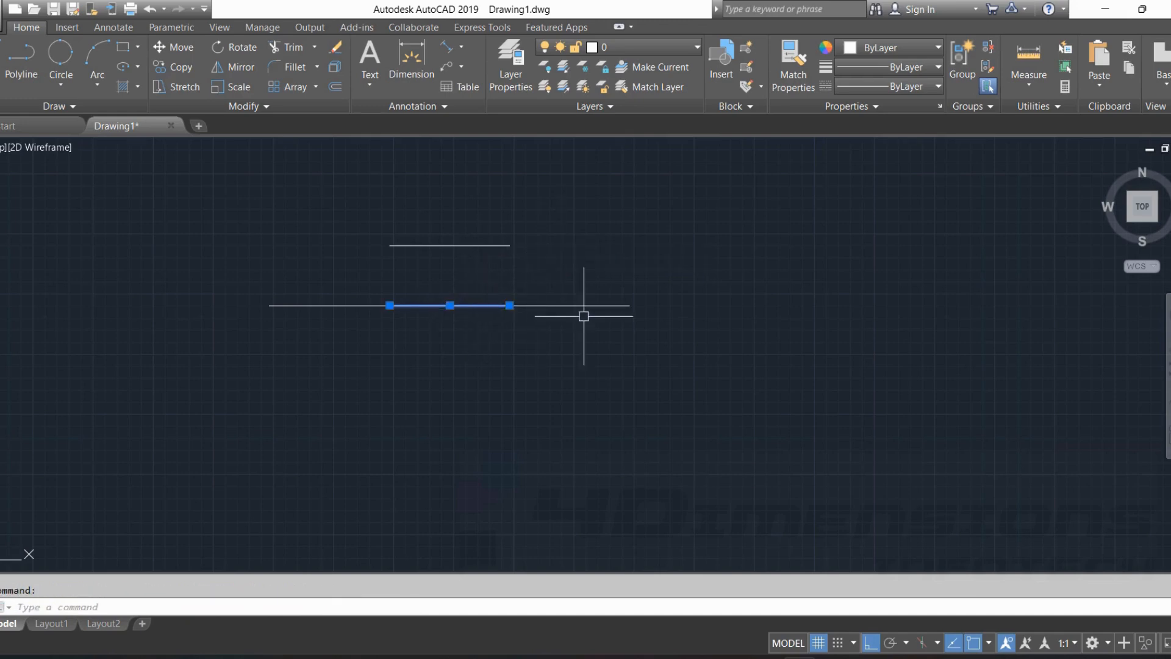
pyautogui.press('Escape')
pyautogui.press('Escape')
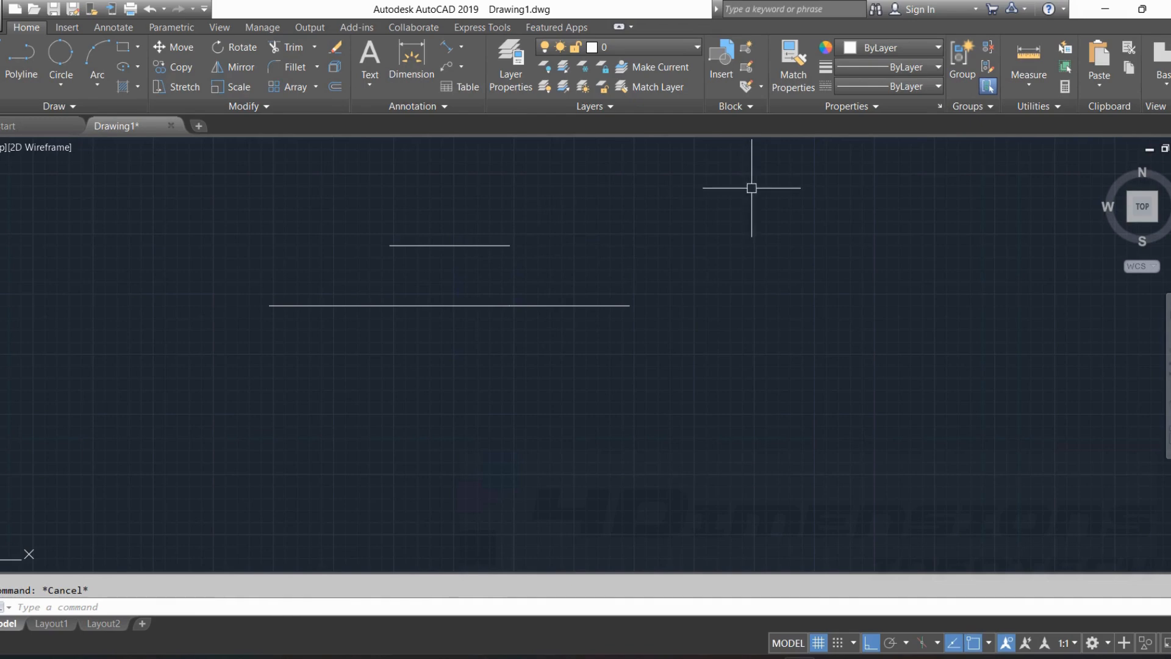
# Offset the middle line segment 60 units downward.
pyautogui.write('o')
pyautogui.press('Return')
pyautogui.write('6')
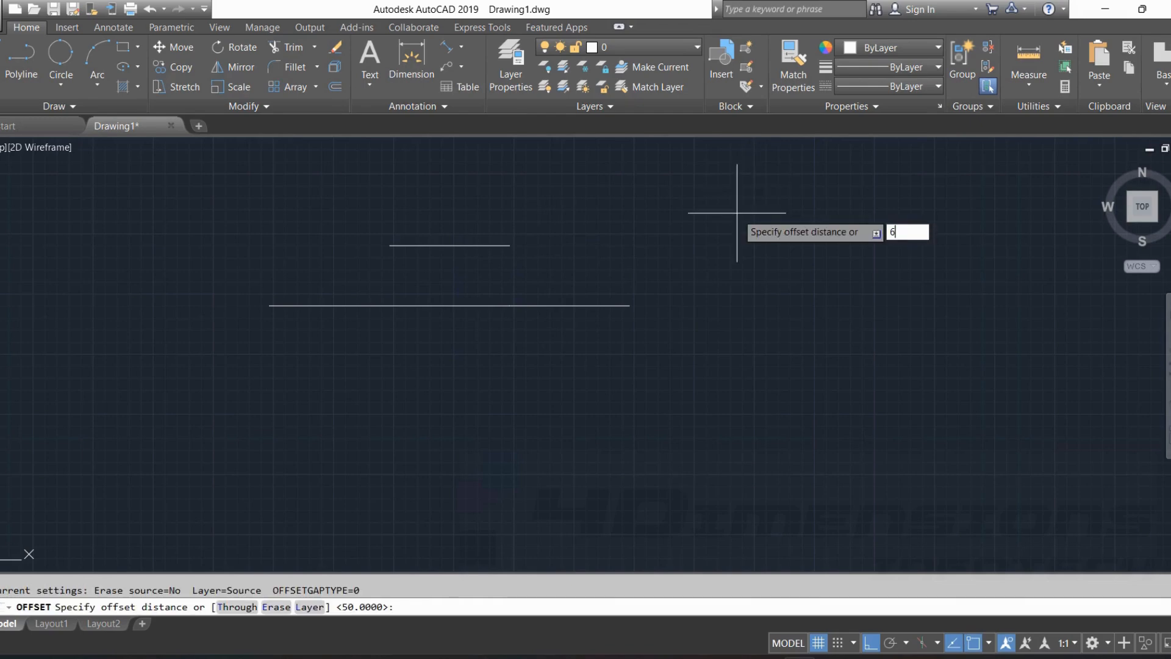
pyautogui.write('0')
pyautogui.press('Return')
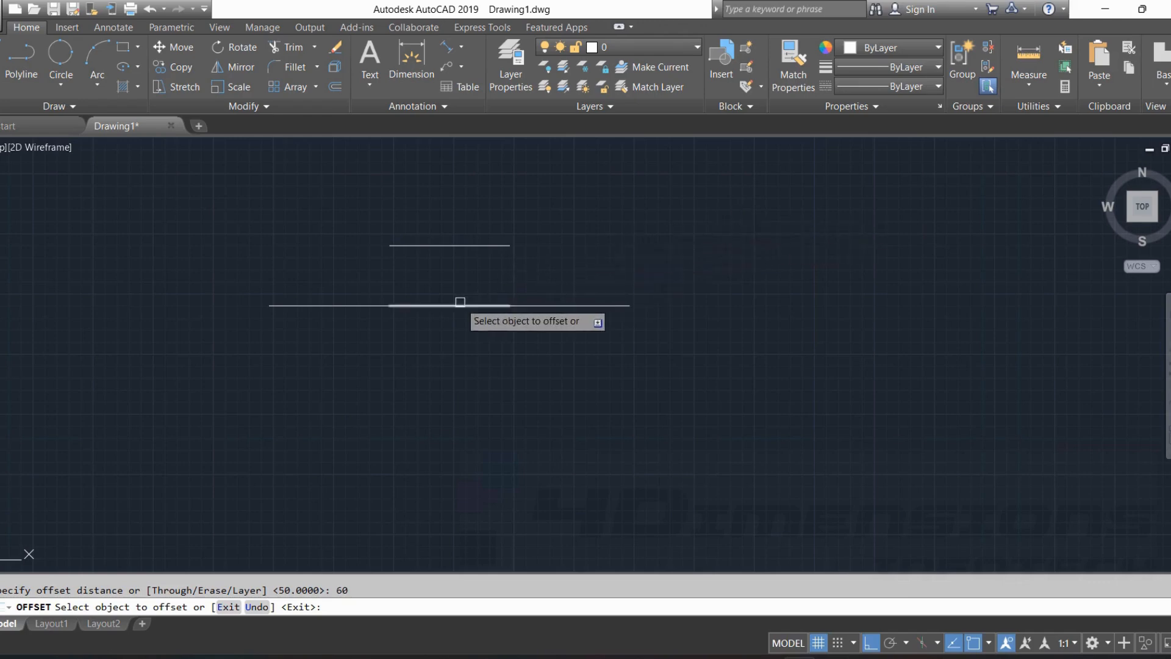
pyautogui.click(439, 305)
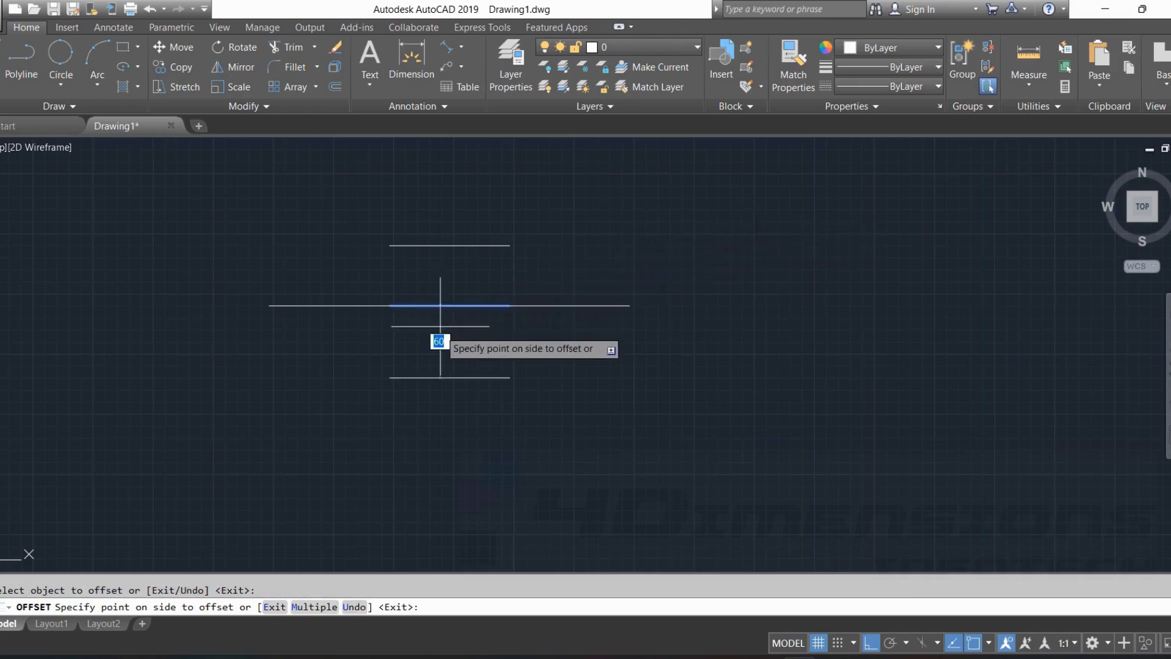
pyautogui.click(460, 428)
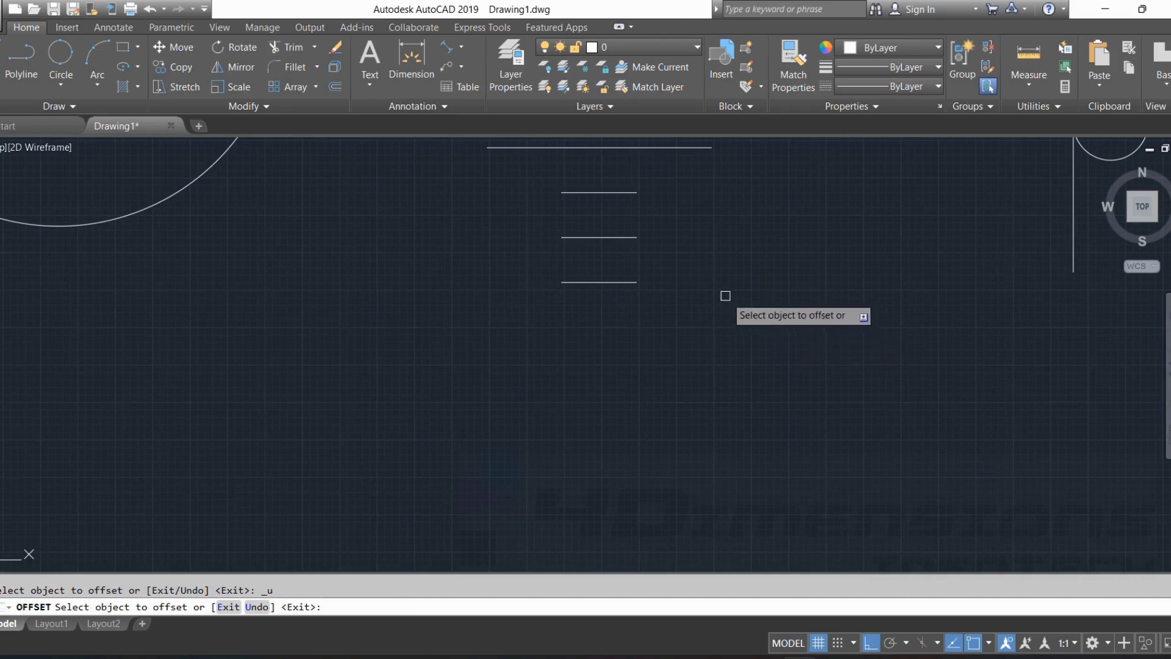
# Continue offsetting downward by 60 units, each time from the lowest parallel line, for two more copies.
pyautogui.click(609, 282)
pyautogui.click(618, 326)
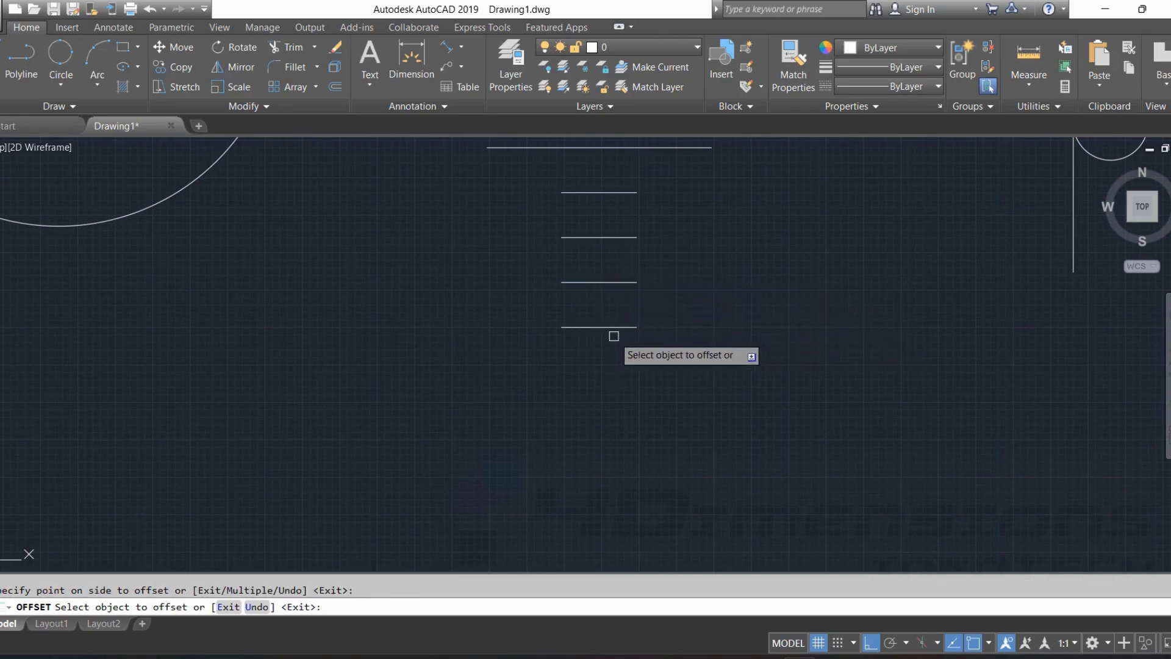
pyautogui.click(620, 327)
pyautogui.click(618, 379)
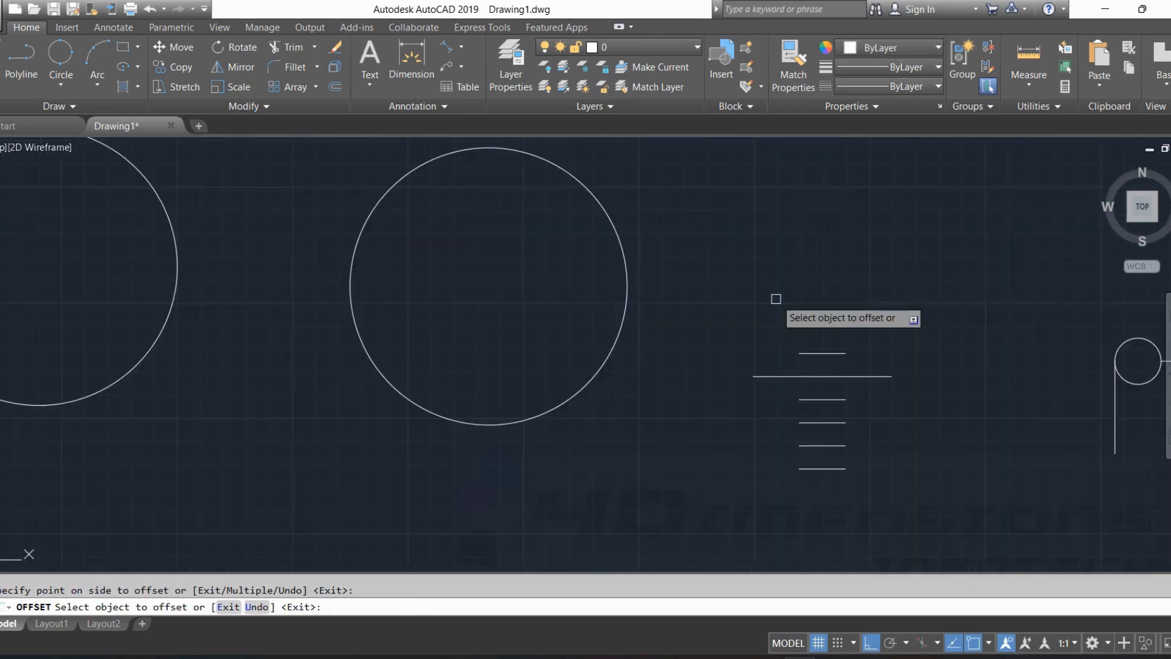
# Offset the 600-diameter circle inward three times by 50 units, each time from the newest inner circle.
pyautogui.moveTo(748, 280); pyautogui.dragTo(739, 299, button='middle')
pyautogui.click(602, 229)
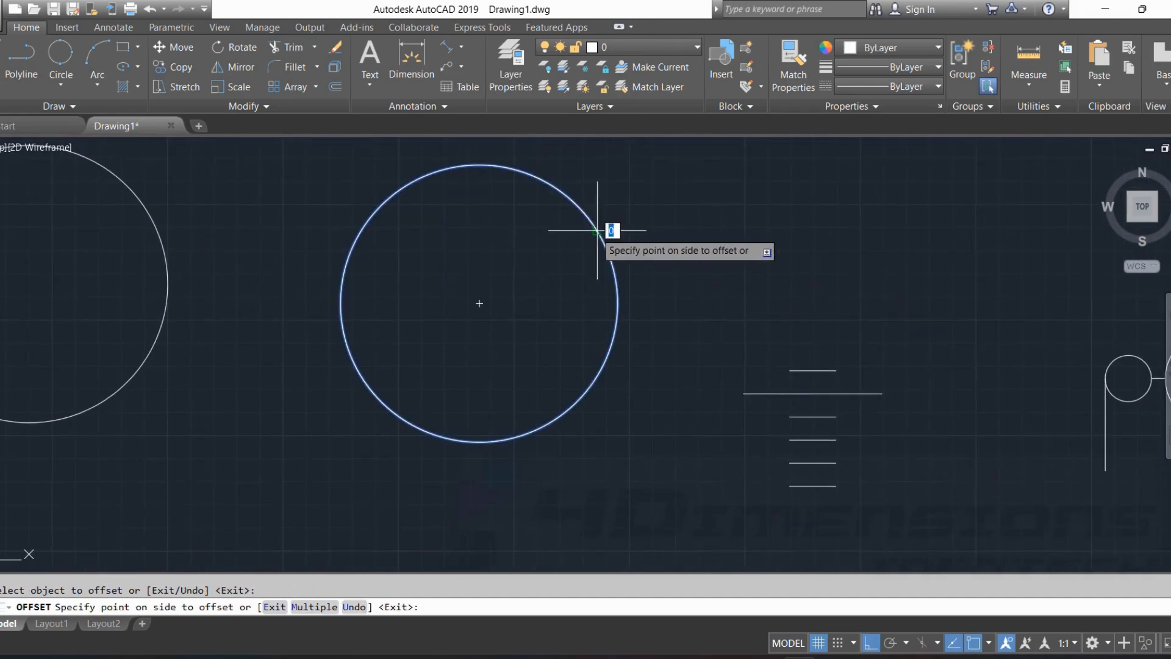
pyautogui.click(581, 245)
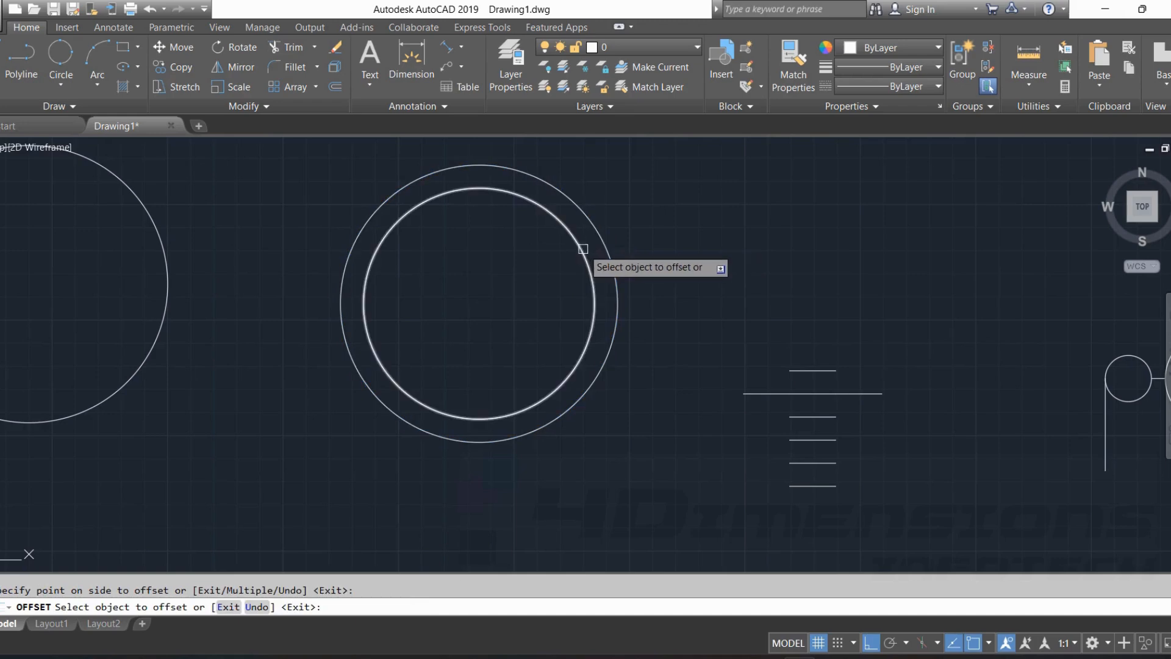
pyautogui.click(581, 248)
pyautogui.click(567, 251)
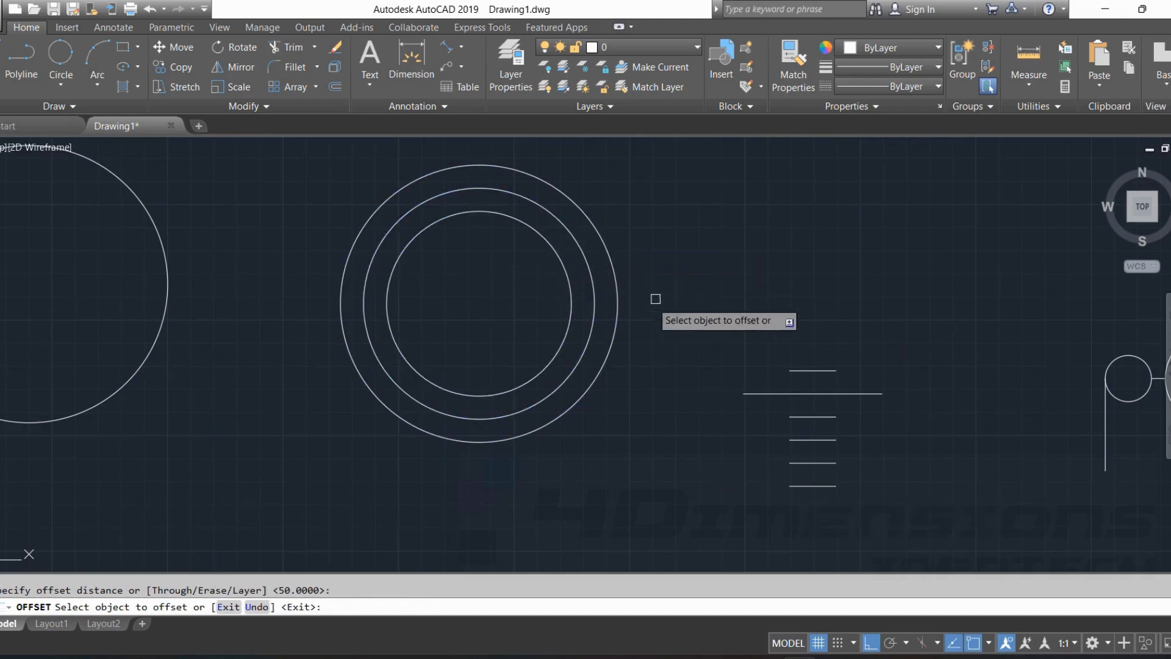
pyautogui.click(562, 263)
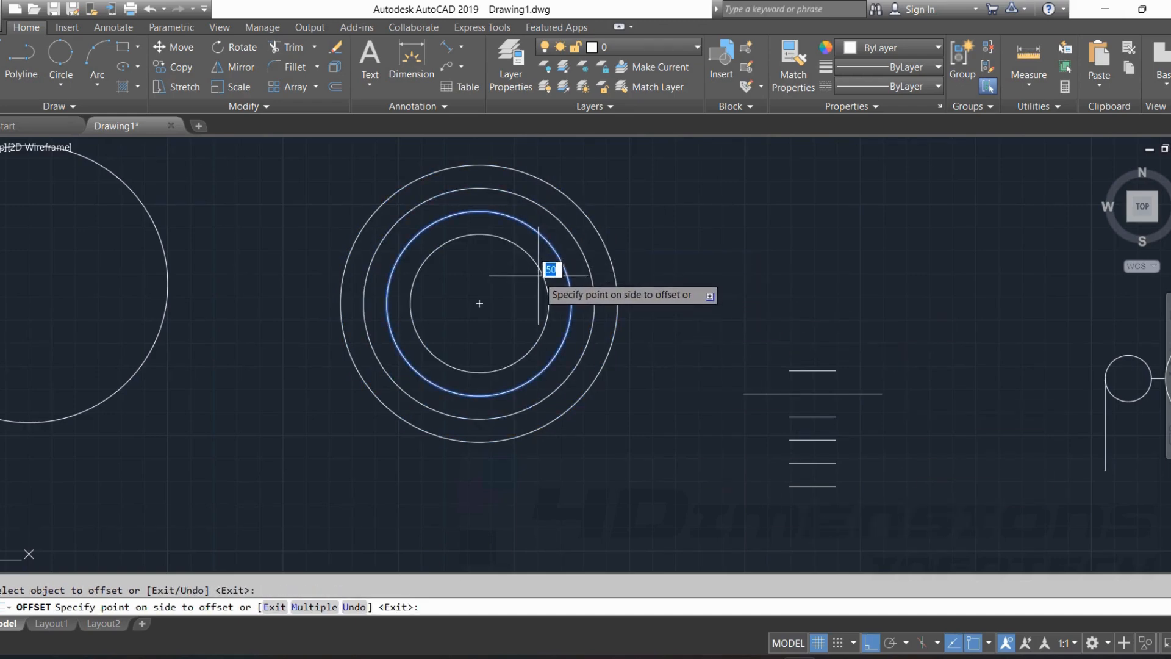
pyautogui.click(538, 275)
# Offset the outermost circle outward twice by 50 units, each time from the newest outer circle.
pyautogui.click(606, 254)
pyautogui.click(650, 214)
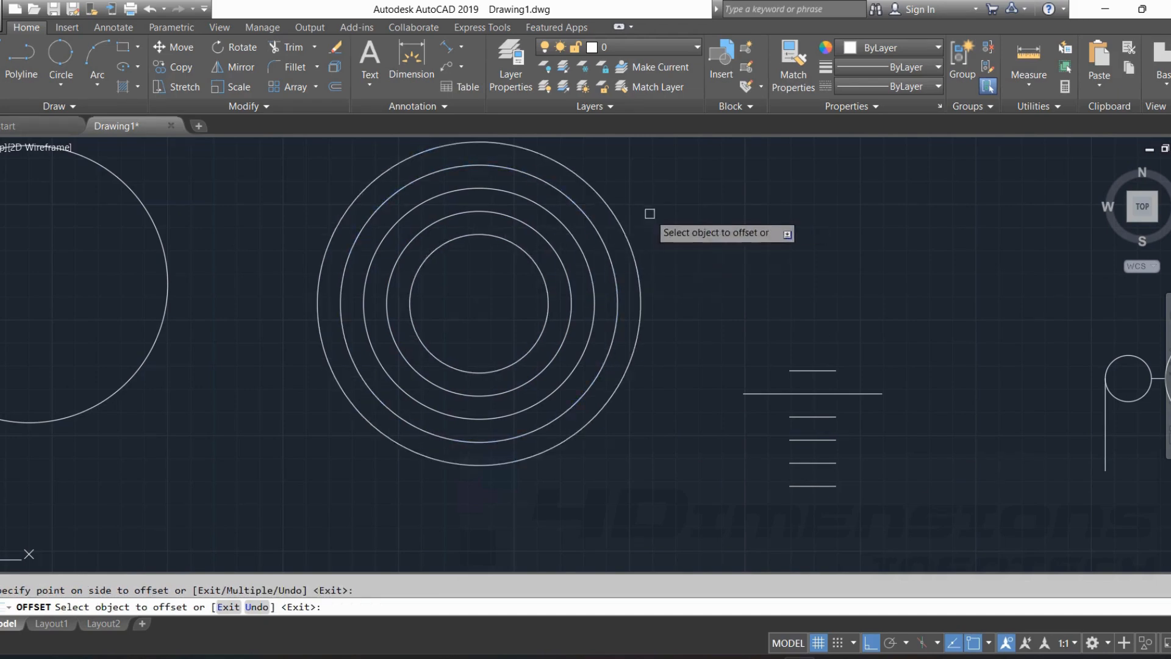
pyautogui.click(628, 235)
pyautogui.click(793, 323)
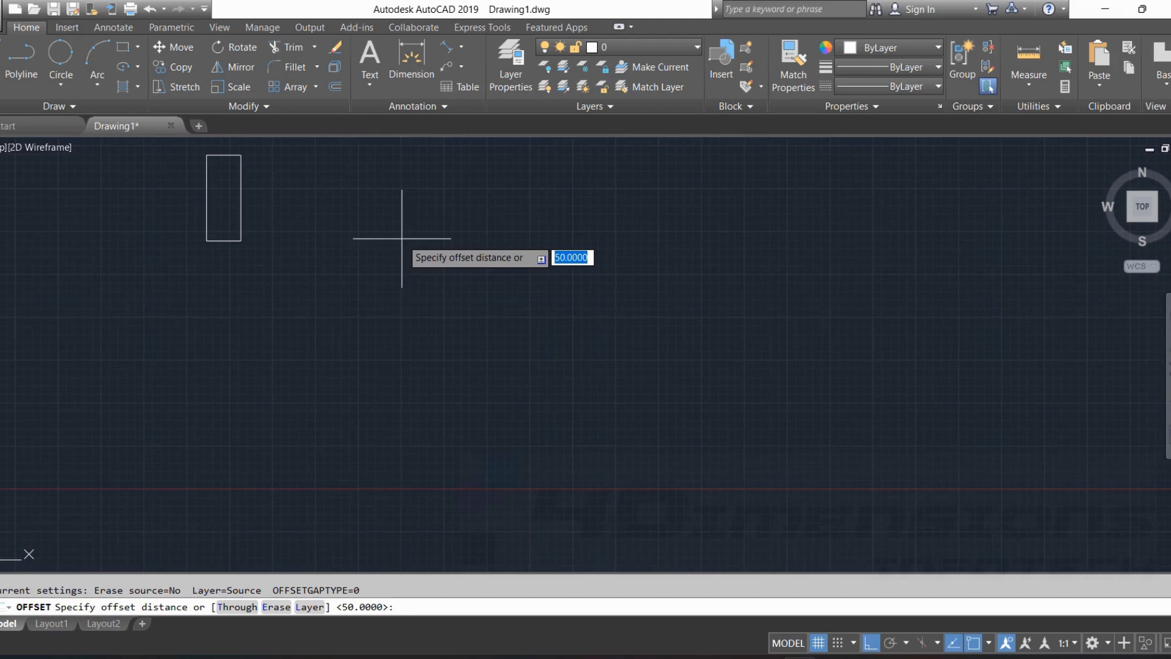
# Offset each of the four sides of the tall narrow rectangle outward by 20 units.
pyautogui.press('Return')
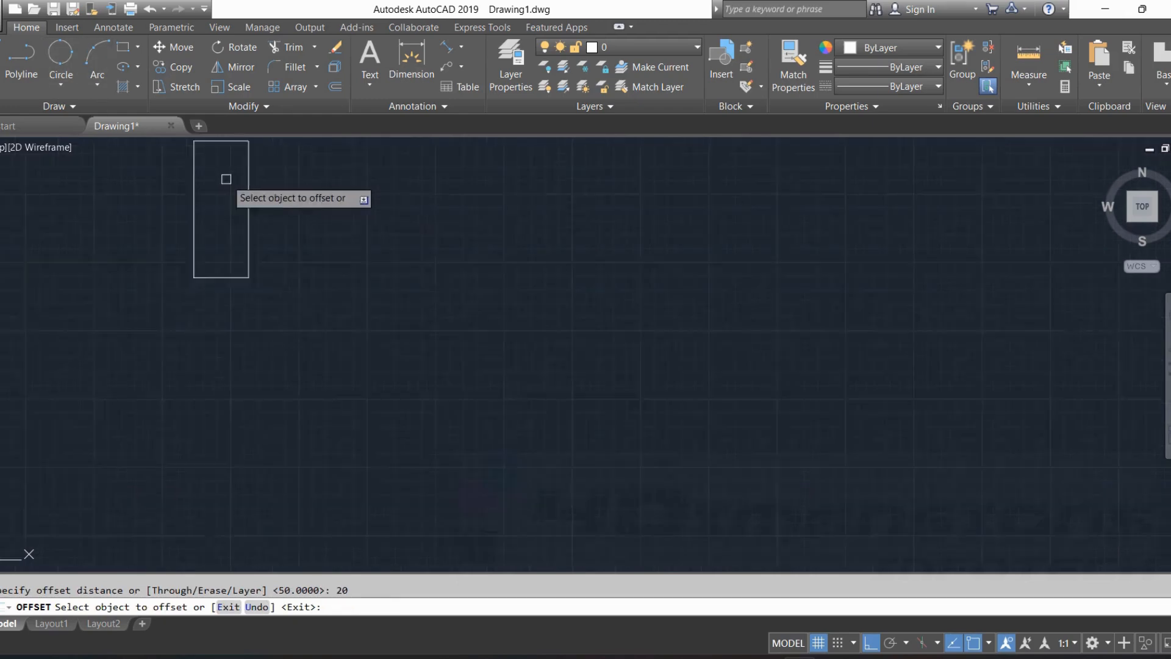
pyautogui.scroll(5, 227, 177)
pyautogui.moveTo(361, 225); pyautogui.dragTo(442, 254, button='middle')
pyautogui.click(445, 262)
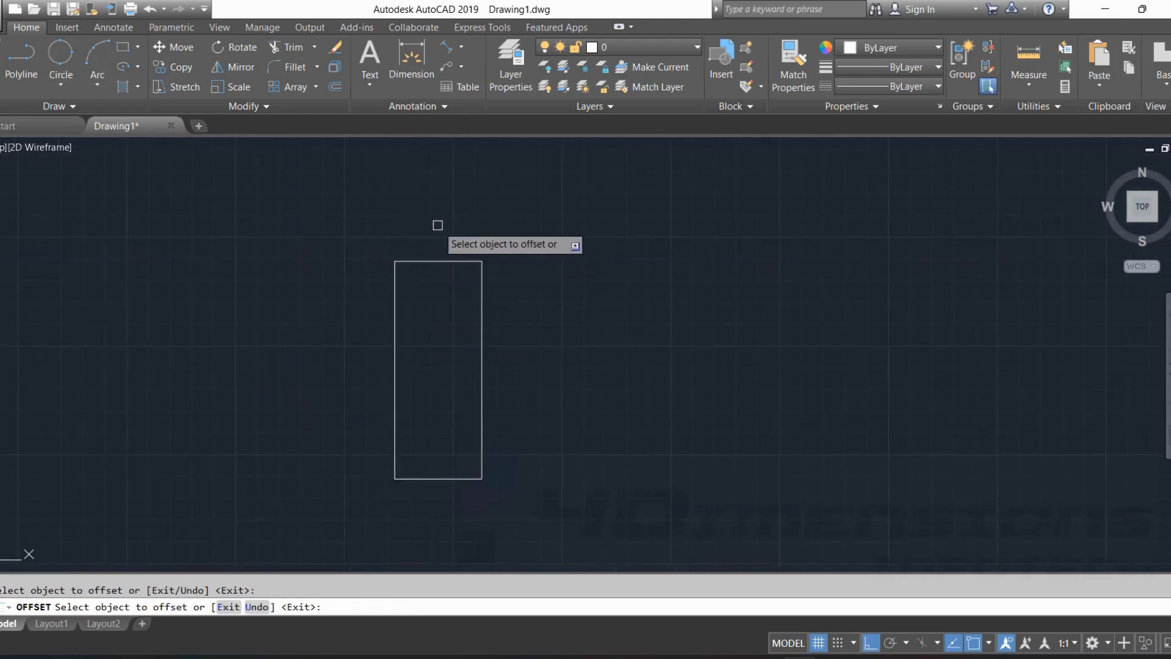
pyautogui.click(451, 260)
pyautogui.click(481, 317)
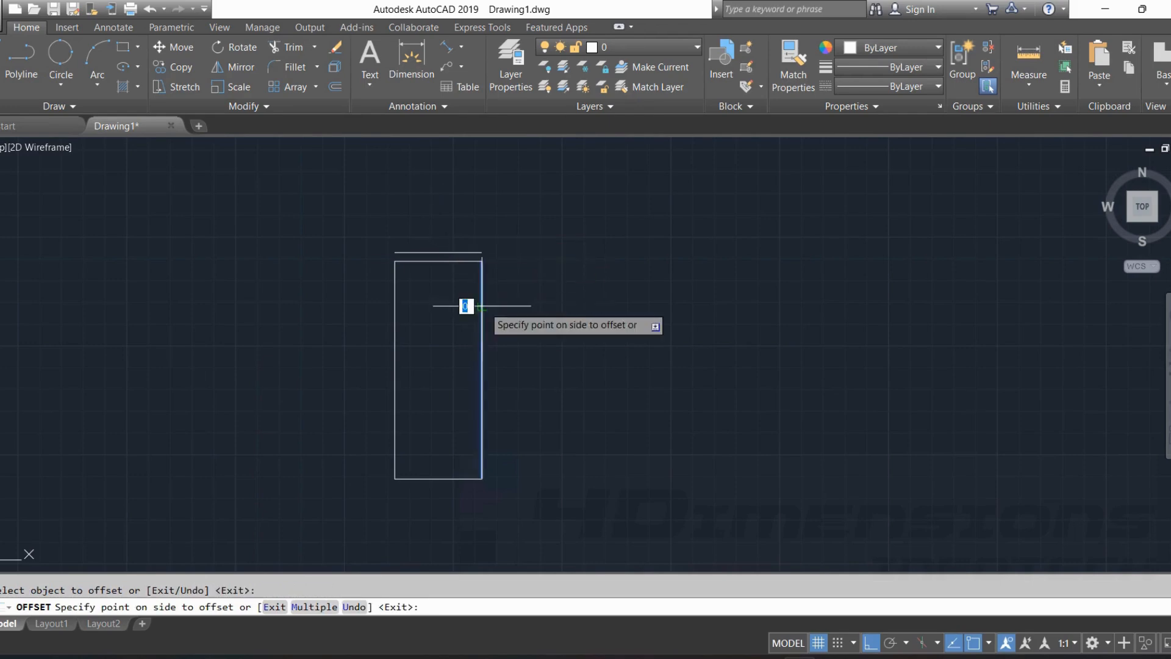
pyautogui.click(497, 312)
pyautogui.click(394, 319)
pyautogui.click(380, 342)
pyautogui.click(440, 479)
pyautogui.click(452, 510)
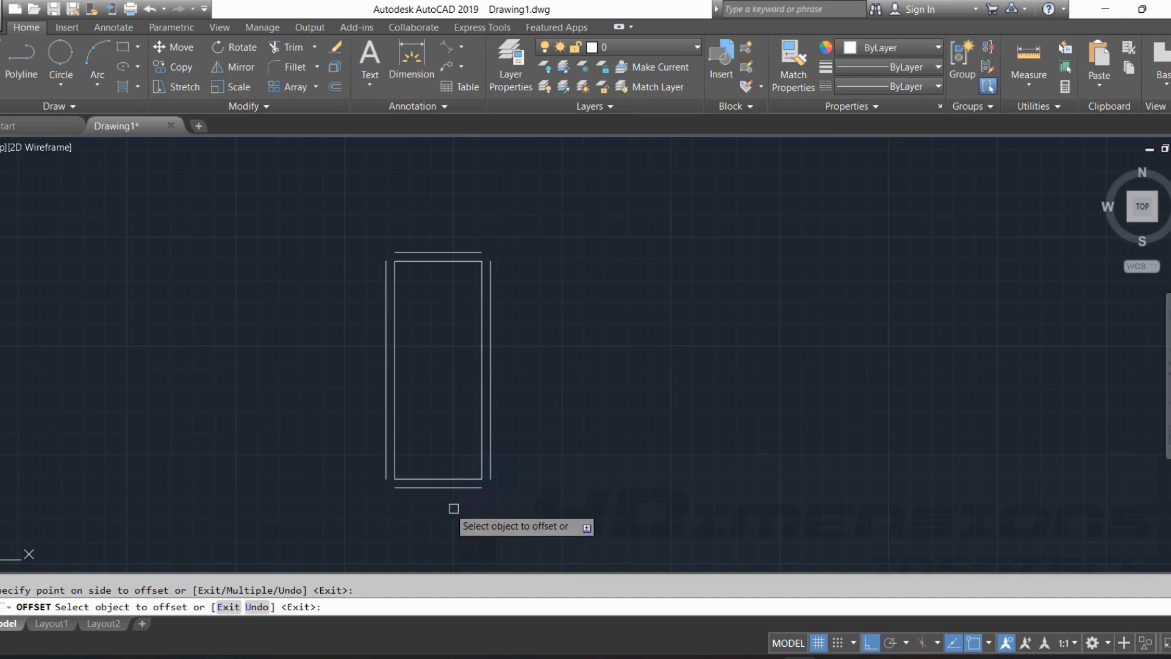
pyautogui.press('Escape')
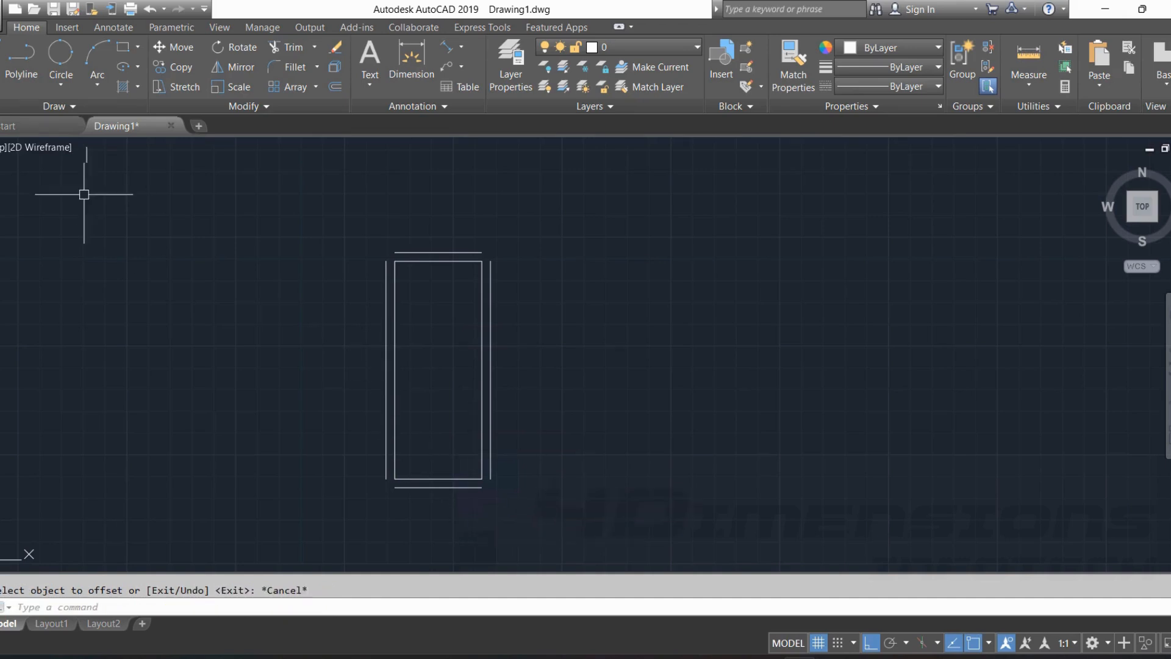
# Draw a rectangle about 315 by 340 units beside the tall one, using the Rectangle command.
pyautogui.click(120, 49)
pyautogui.click(601, 441)
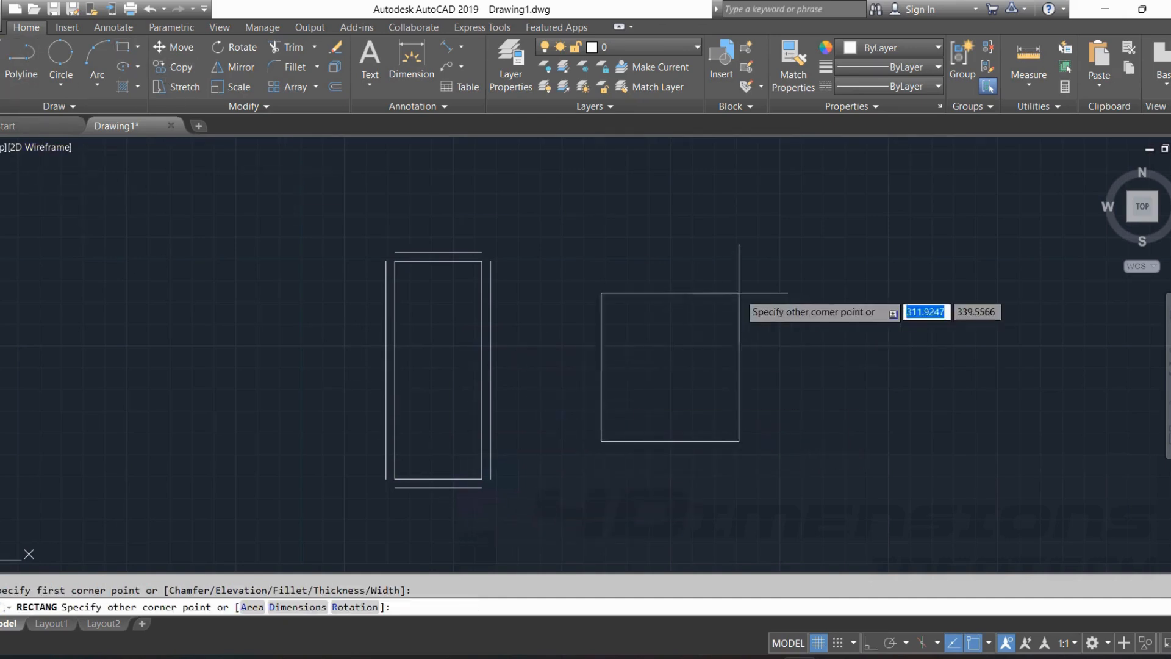
pyautogui.click(742, 292)
# Offset the new rectangle inward four times by 20 units, each time from the newest inner rectangle.
pyautogui.press('Return')
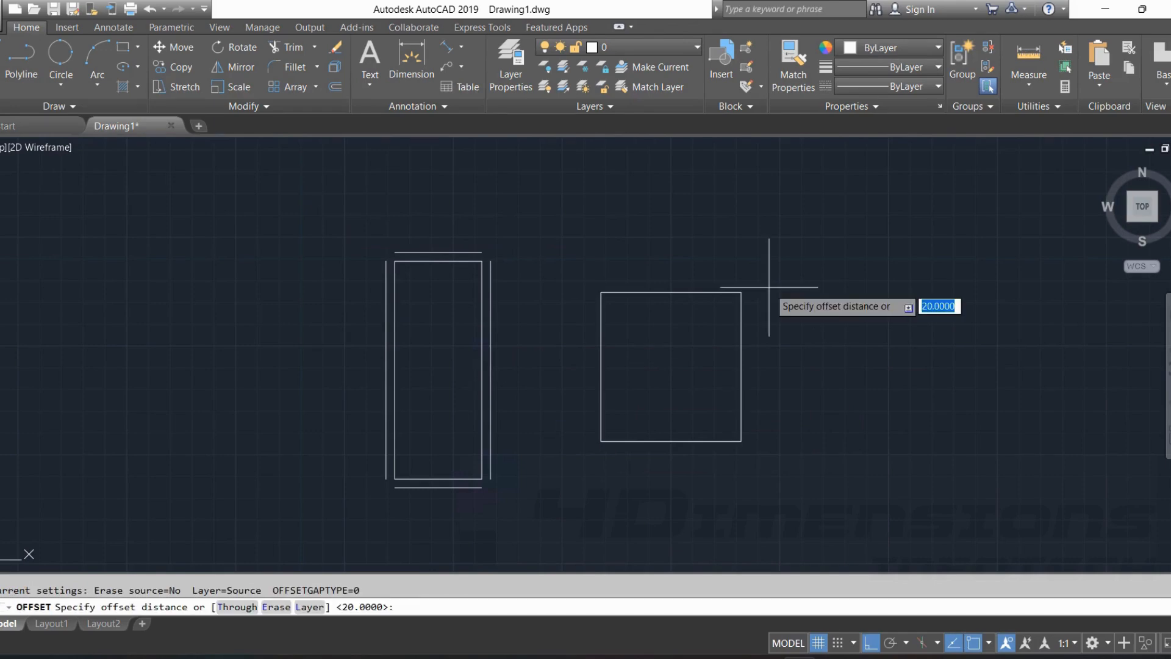
pyautogui.press('Return')
pyautogui.click(717, 293)
pyautogui.click(713, 320)
pyautogui.click(706, 303)
pyautogui.click(704, 324)
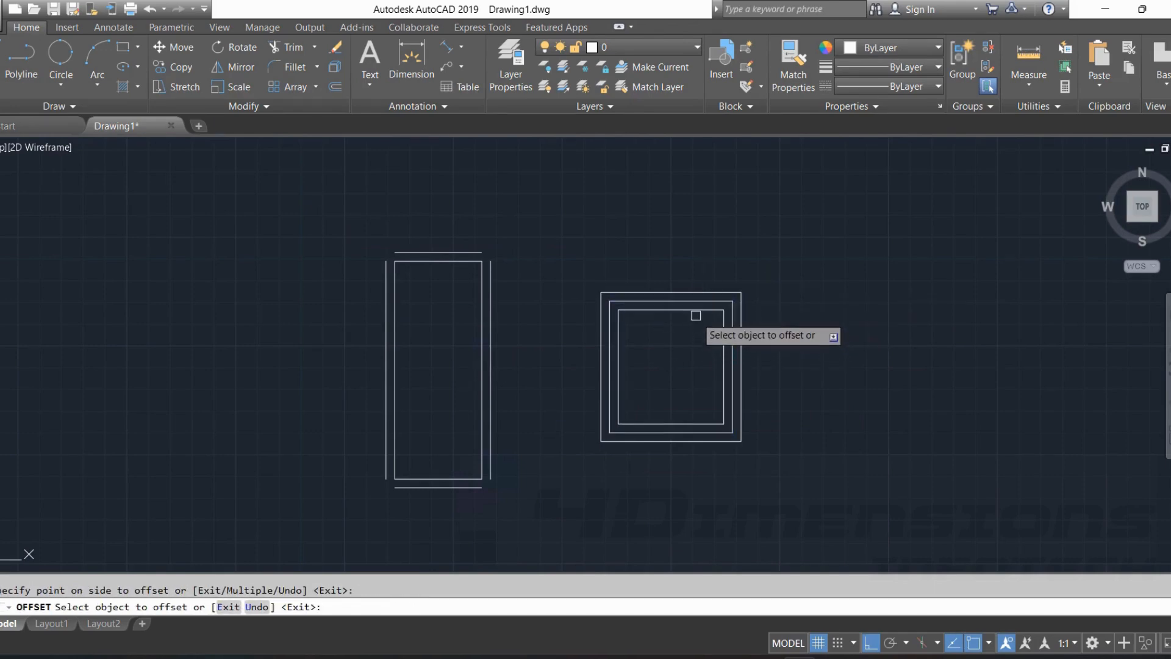
pyautogui.click(697, 312)
pyautogui.click(702, 335)
pyautogui.click(716, 332)
pyautogui.click(690, 345)
# Offset the original near-square rectangle outward four times by 20 units, each time from the newest outer rectangle.
pyautogui.click(696, 293)
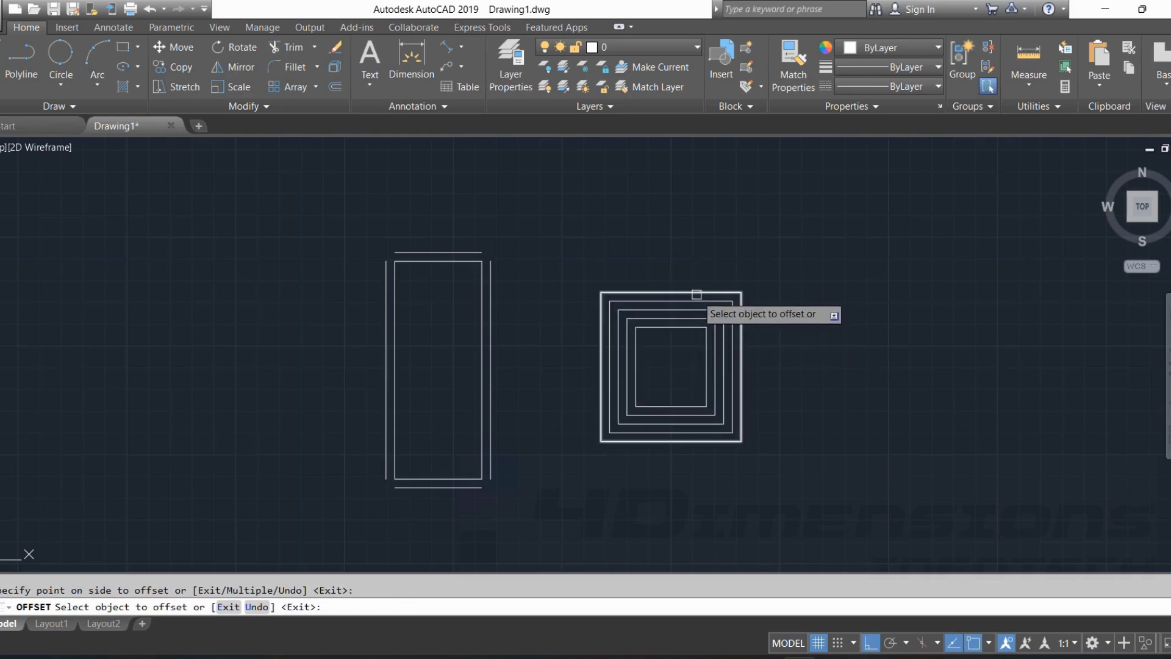
pyautogui.click(717, 263)
pyautogui.click(718, 283)
pyautogui.click(719, 266)
pyautogui.click(719, 275)
pyautogui.click(728, 248)
pyautogui.click(734, 265)
pyautogui.click(748, 226)
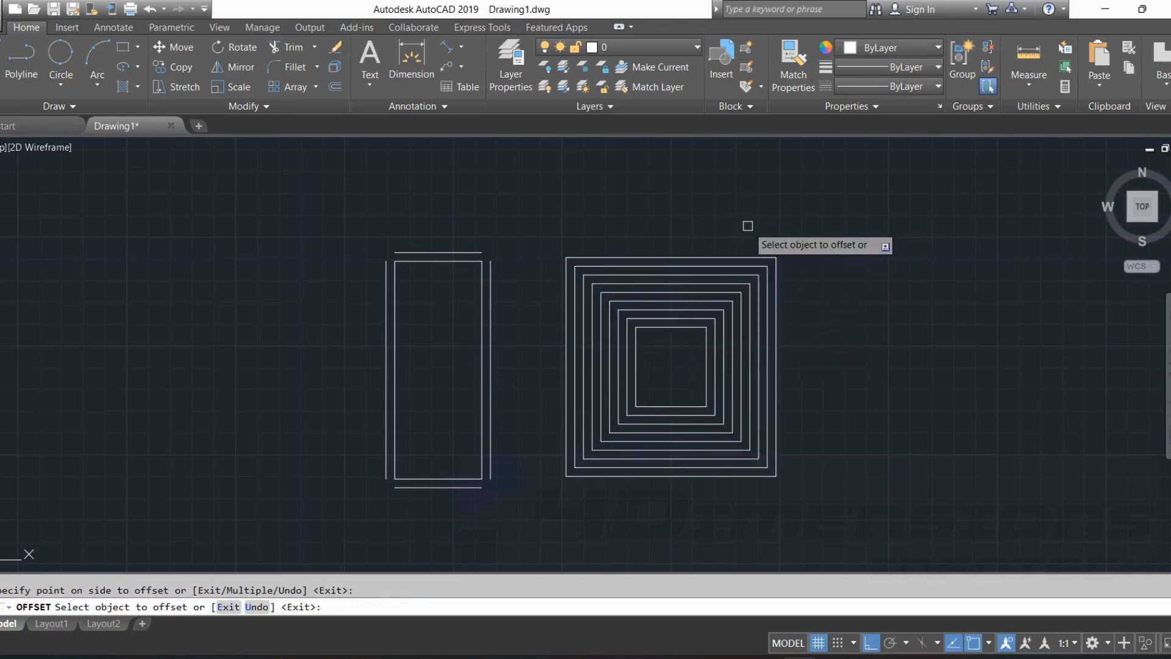
# Add three more inward offsets of 20 units, starting from the innermost rectangle.
pyautogui.click(670, 330)
pyautogui.click(672, 349)
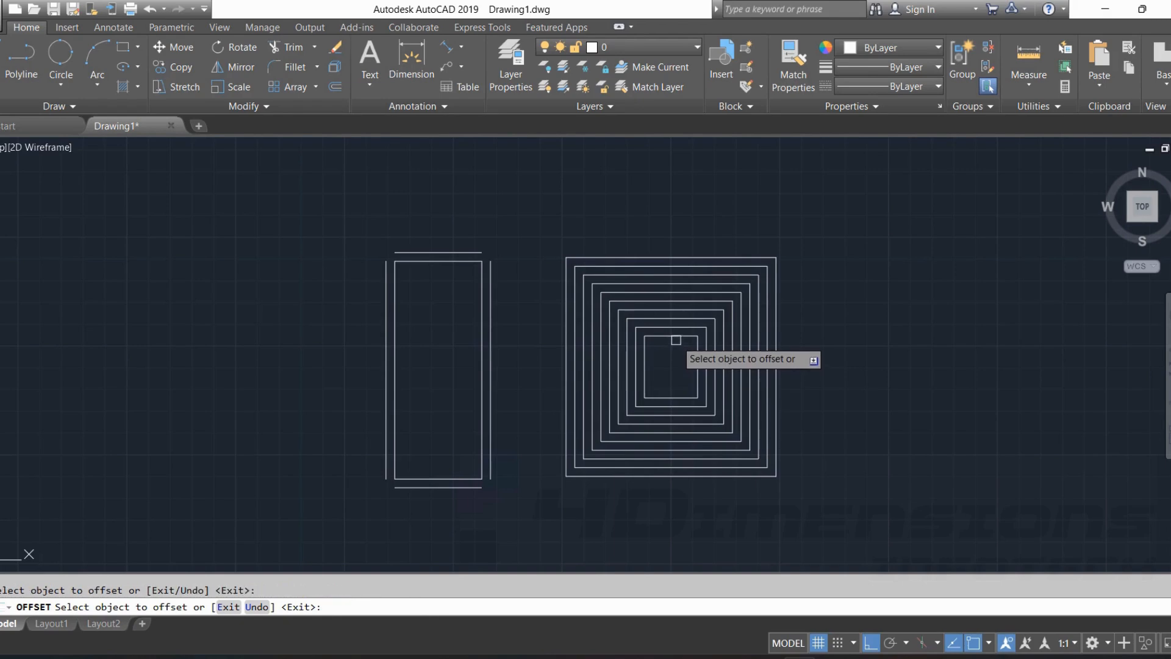
pyautogui.click(677, 346)
pyautogui.click(676, 355)
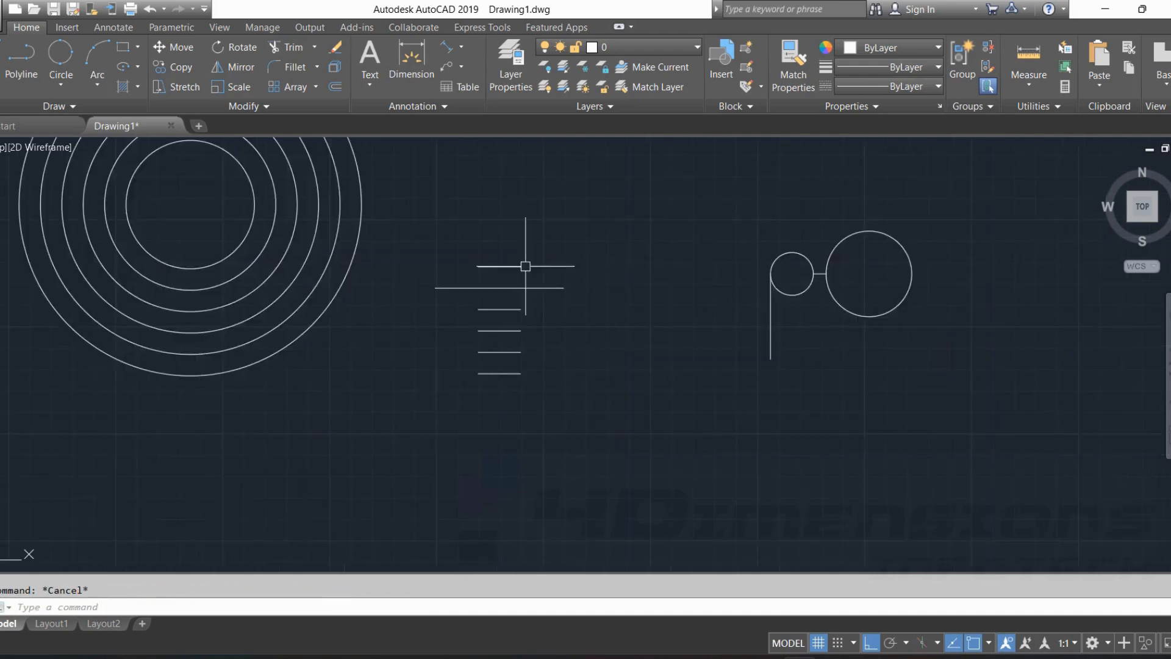
# Delete the four offset lines below the three-segment horizontal line, as well as that line's middle segment.
pyautogui.scroll(4, 522, 262)
pyautogui.moveTo(575, 261); pyautogui.dragTo(544, 238, button='middle')
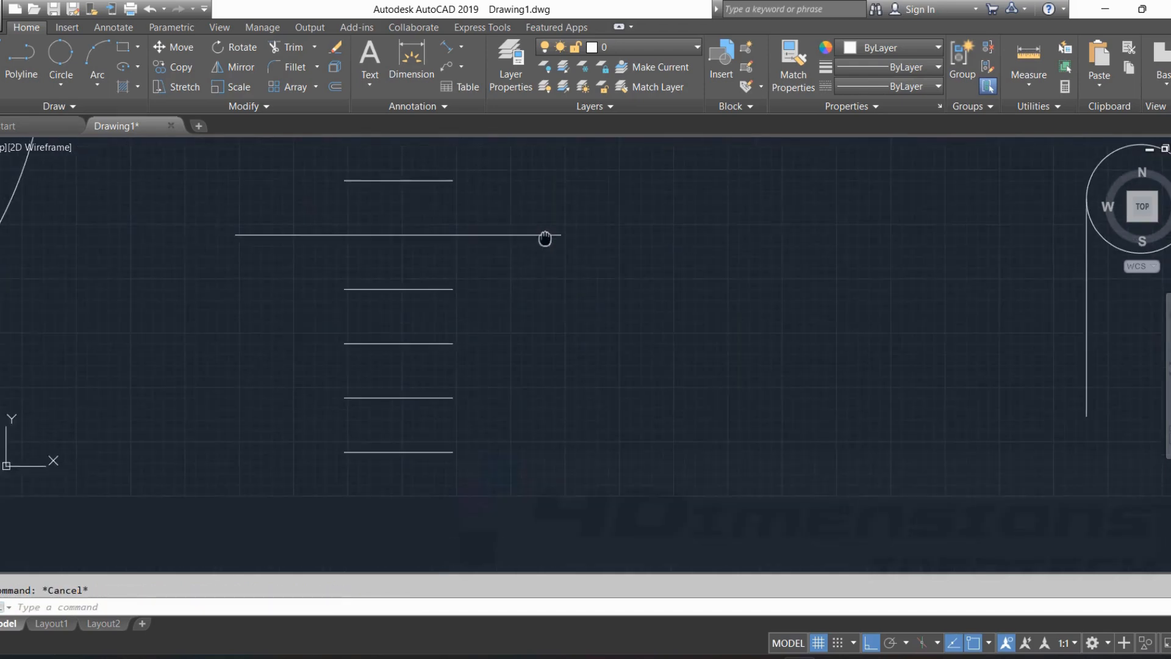
pyautogui.click(430, 177)
pyautogui.click(443, 285)
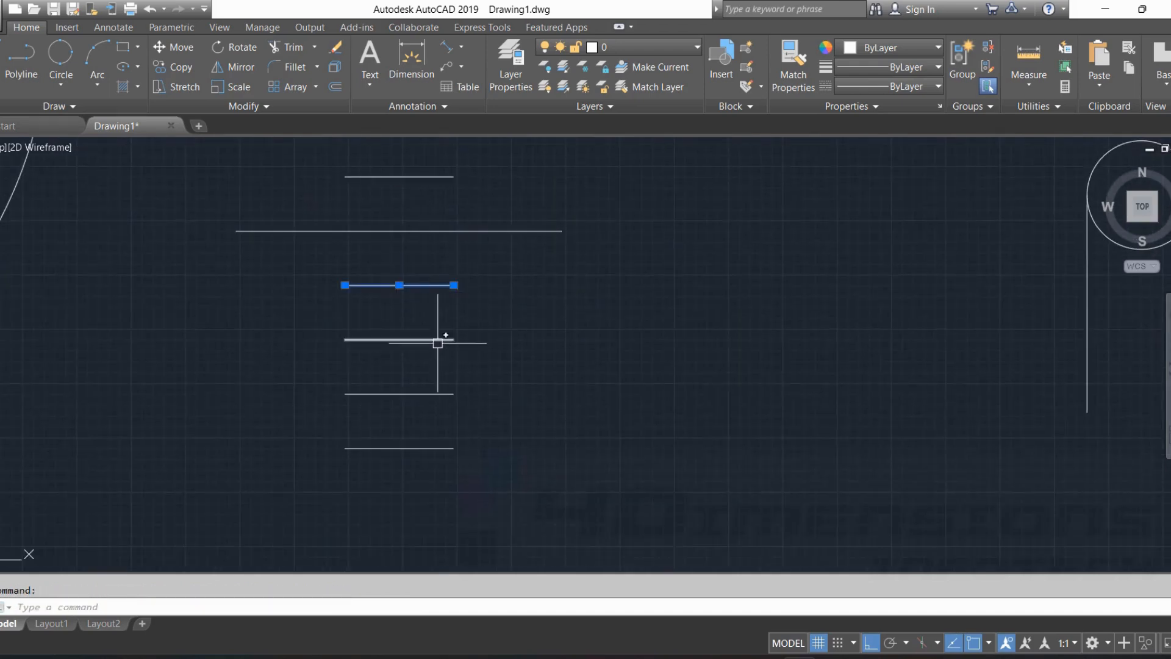
pyautogui.click(431, 400)
pyautogui.click(431, 397)
pyautogui.click(431, 395)
pyautogui.click(429, 449)
pyautogui.press('Delete')
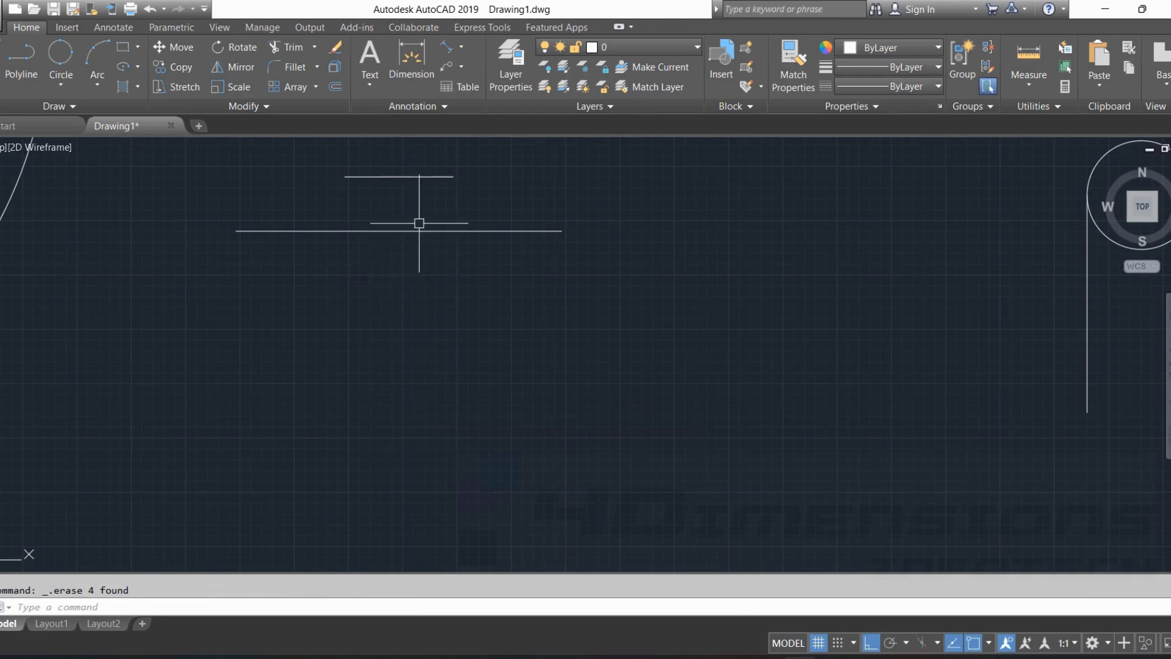
pyautogui.moveTo(419, 222); pyautogui.dragTo(447, 289, button='middle')
pyautogui.click(426, 297)
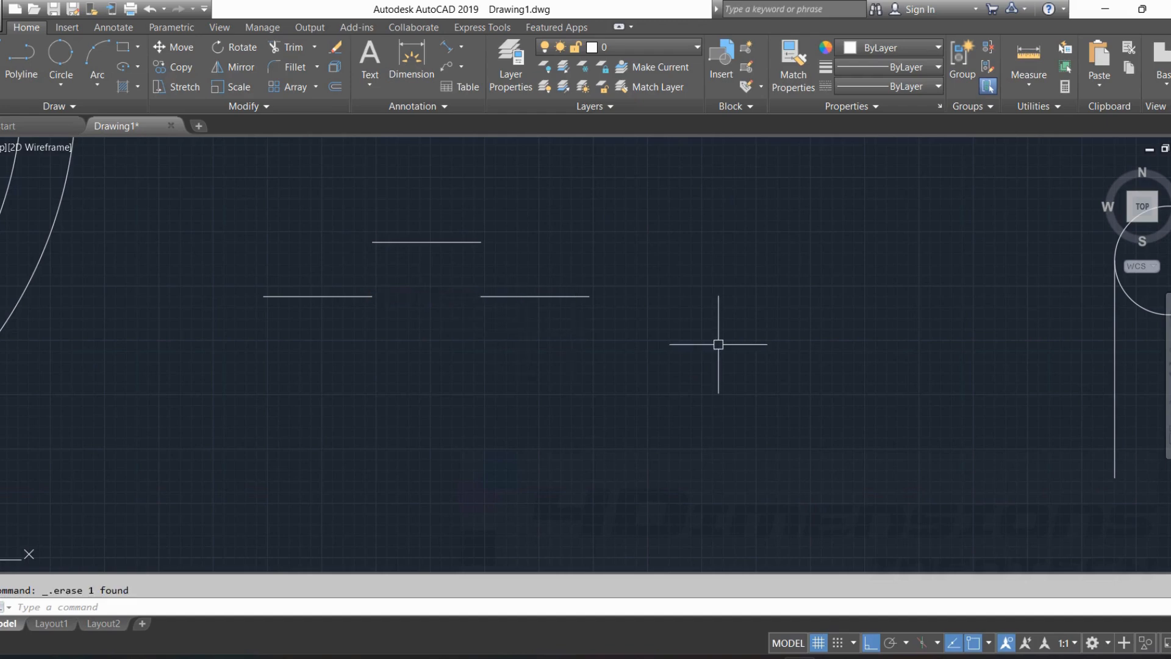
pyautogui.press('Escape')
# Draw a 3-Point circle through the two lower lines' inner endpoints and the upper line's midpoint.
pyautogui.click(61, 79)
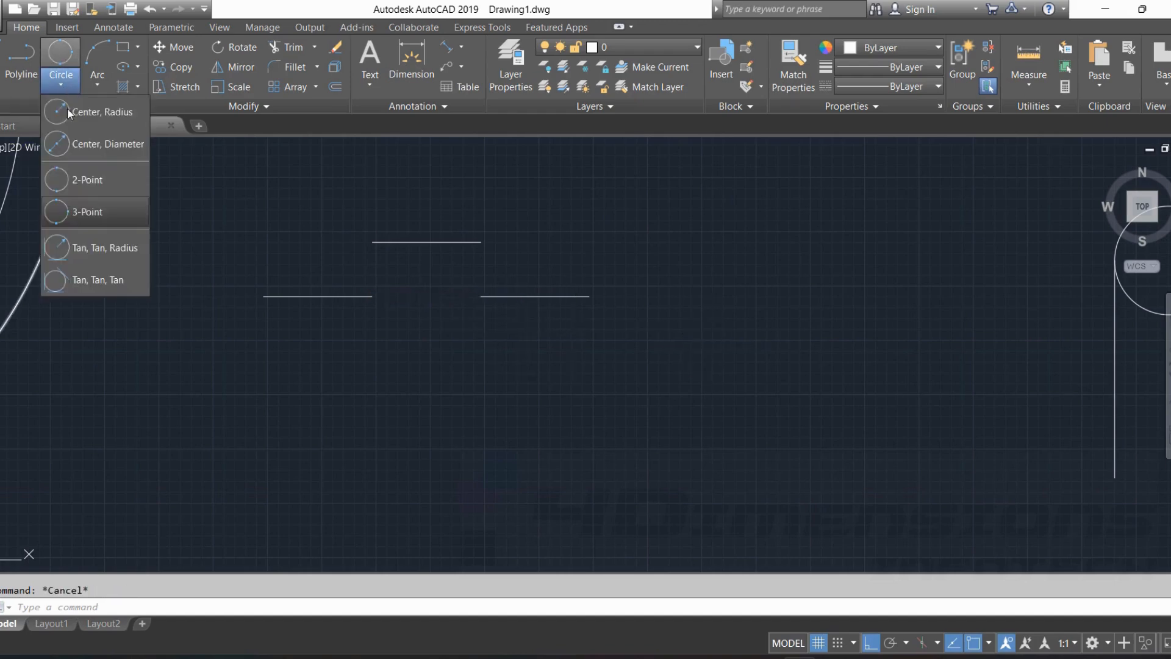
pyautogui.click(101, 217)
pyautogui.scroll(2, 368, 298)
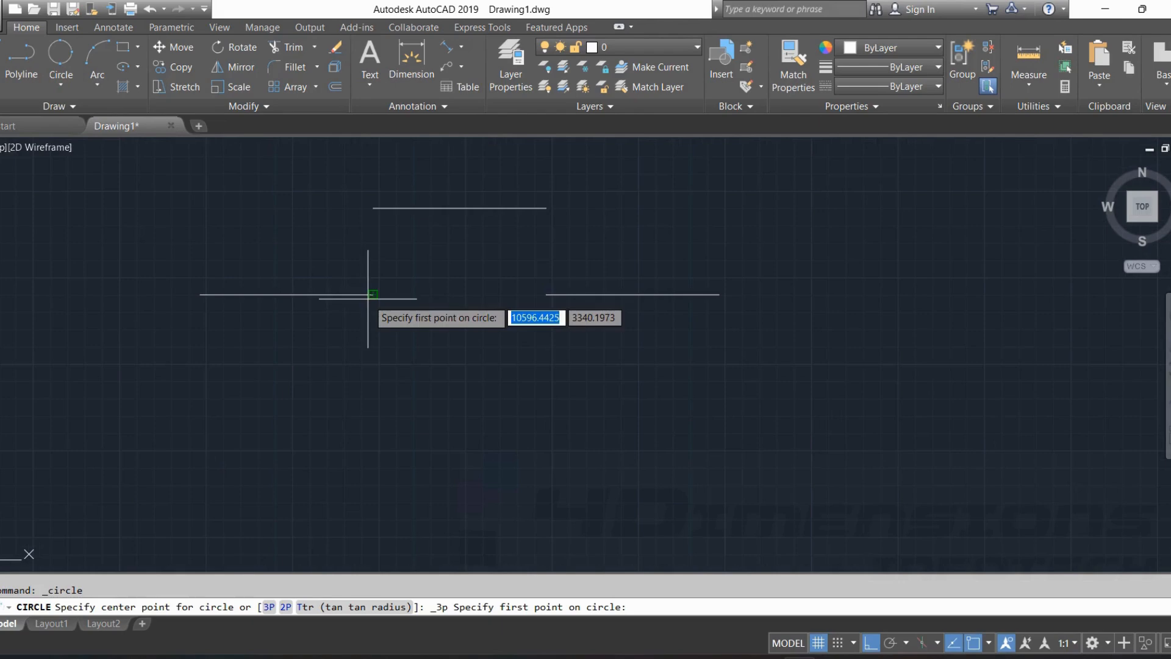
pyautogui.click(372, 294)
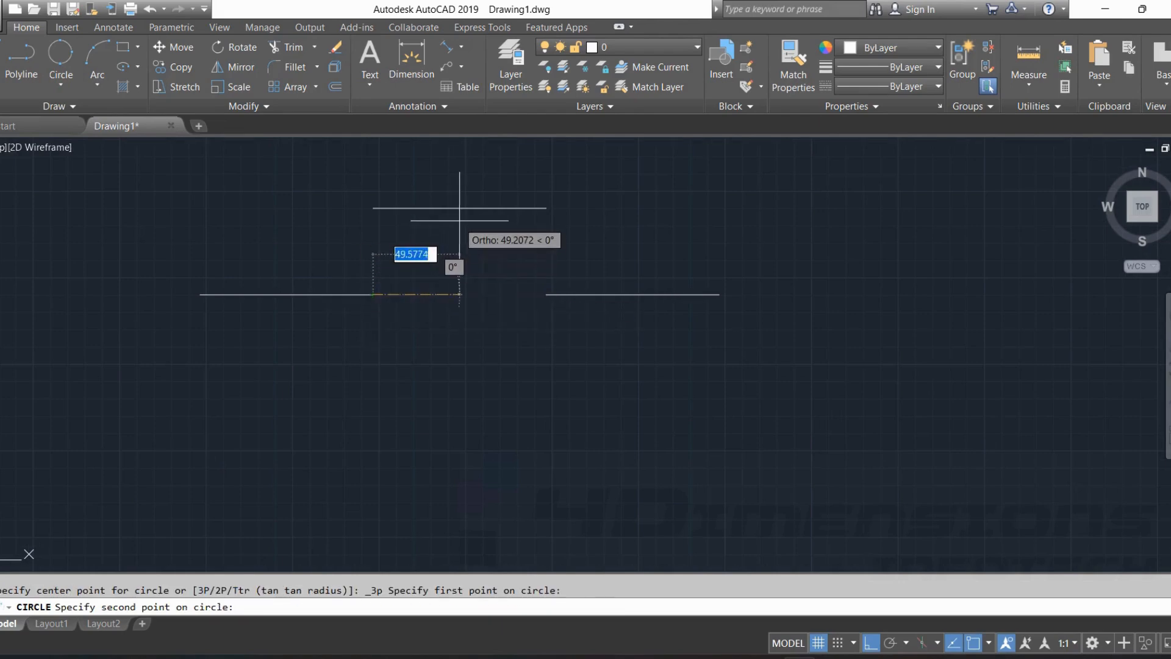
pyautogui.click(459, 208)
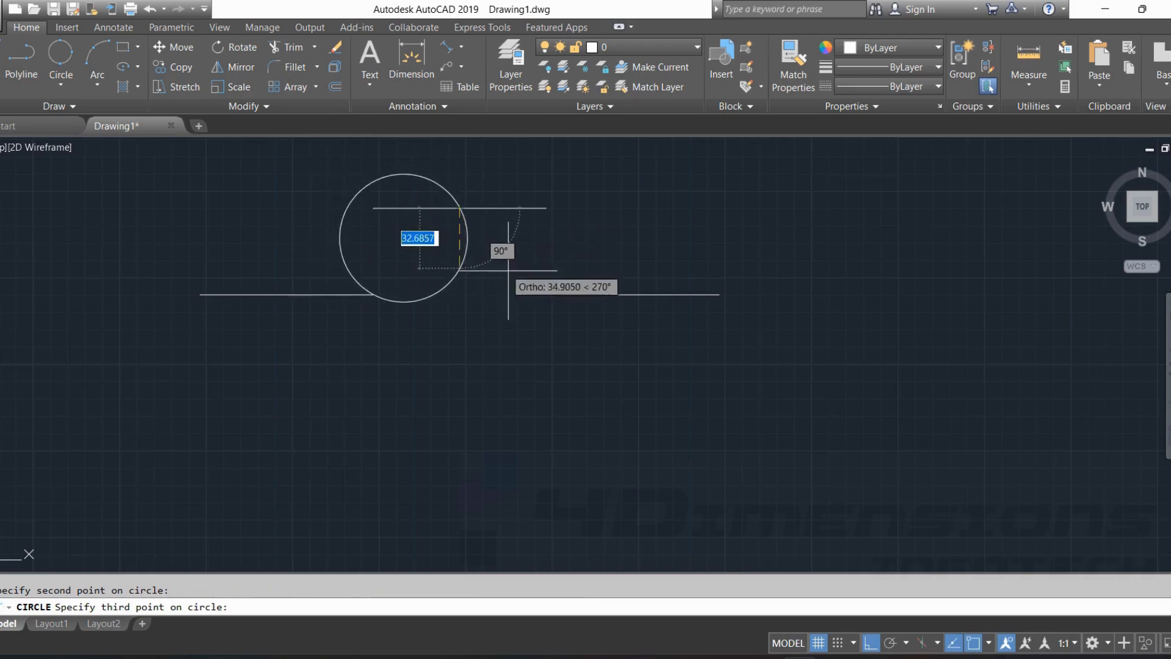
pyautogui.click(546, 294)
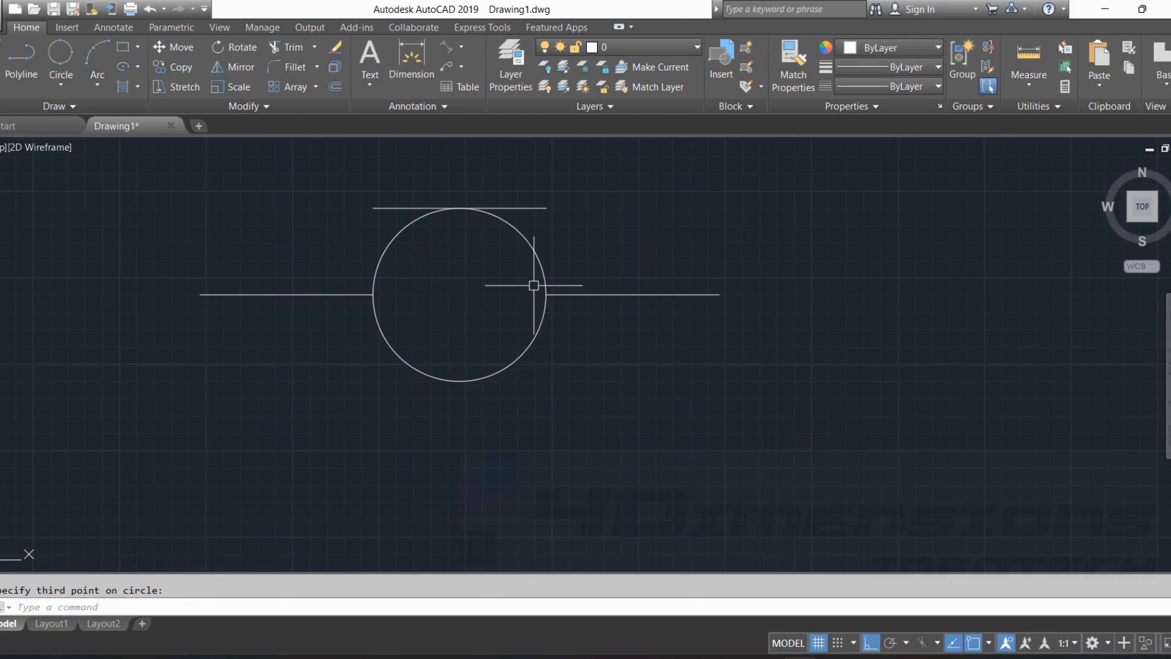
pyautogui.press('Escape')
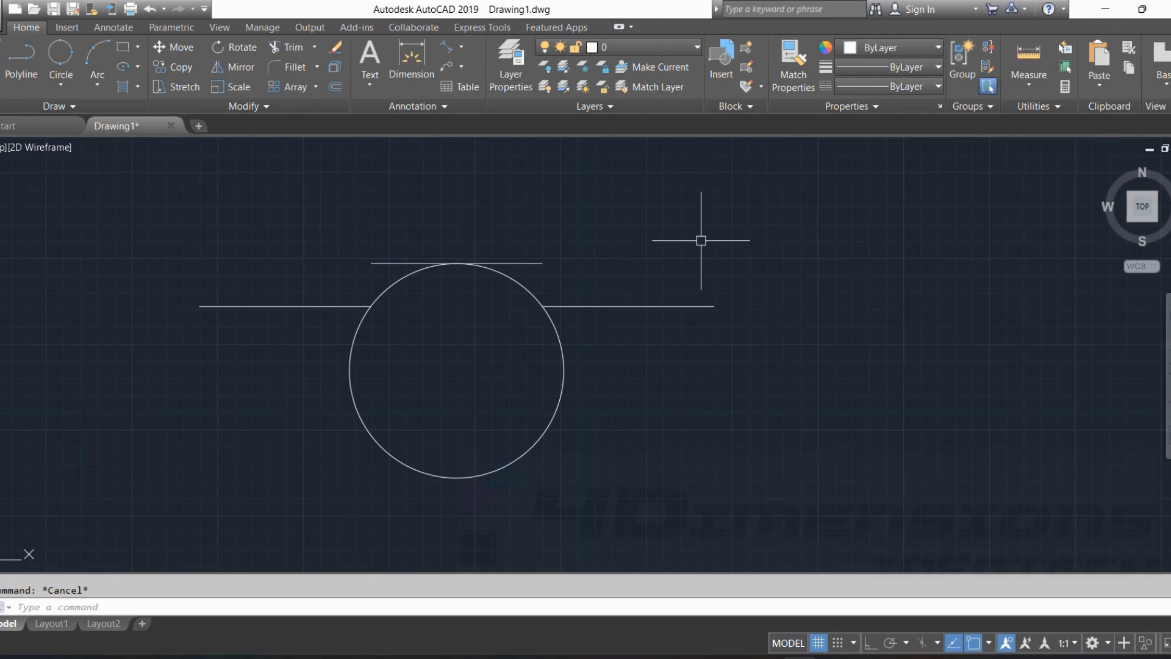
# Trim away the circle's lower arc and the right half of the upper line.
pyautogui.press('Return')
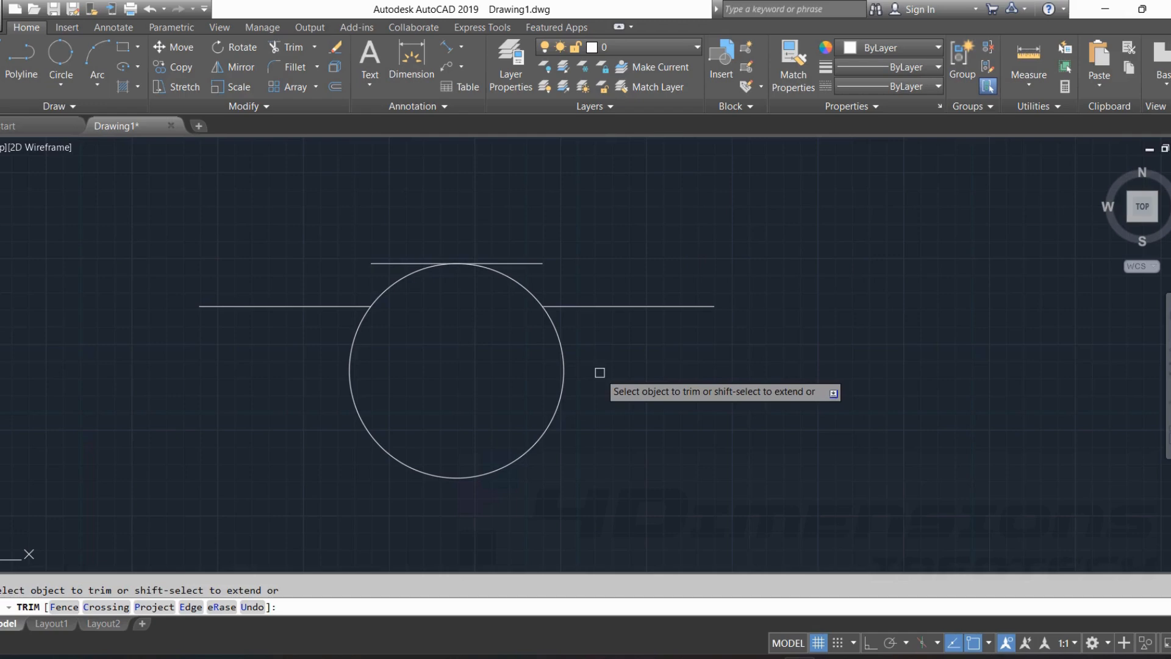
pyautogui.click(561, 362)
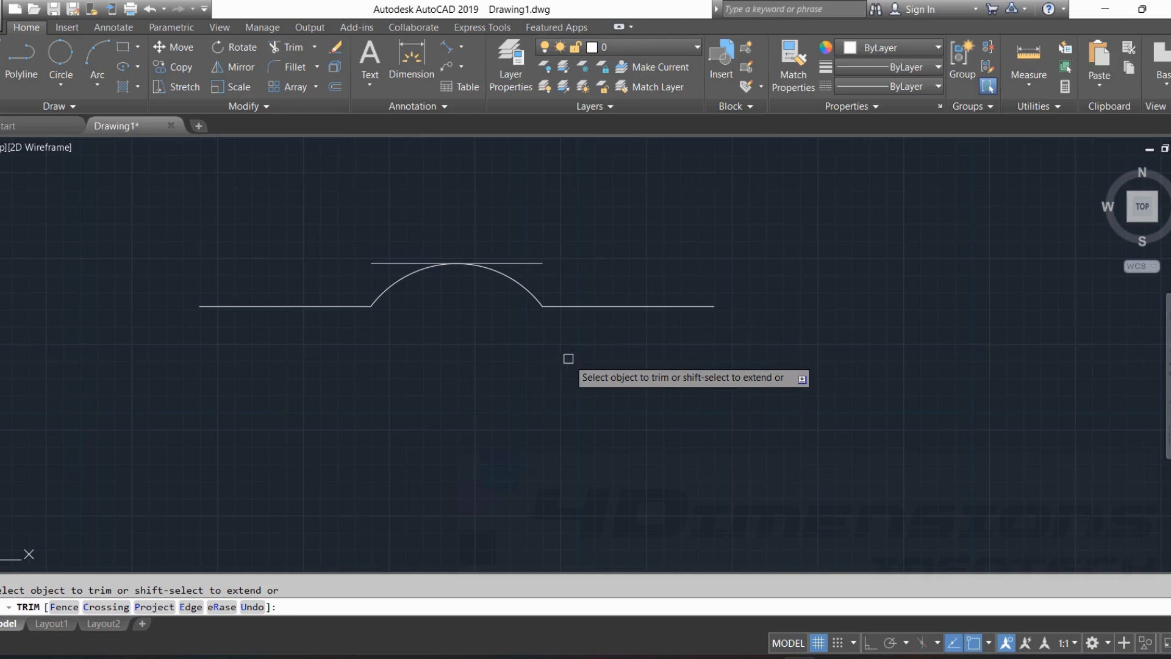
pyautogui.click(535, 263)
pyautogui.press('Return')
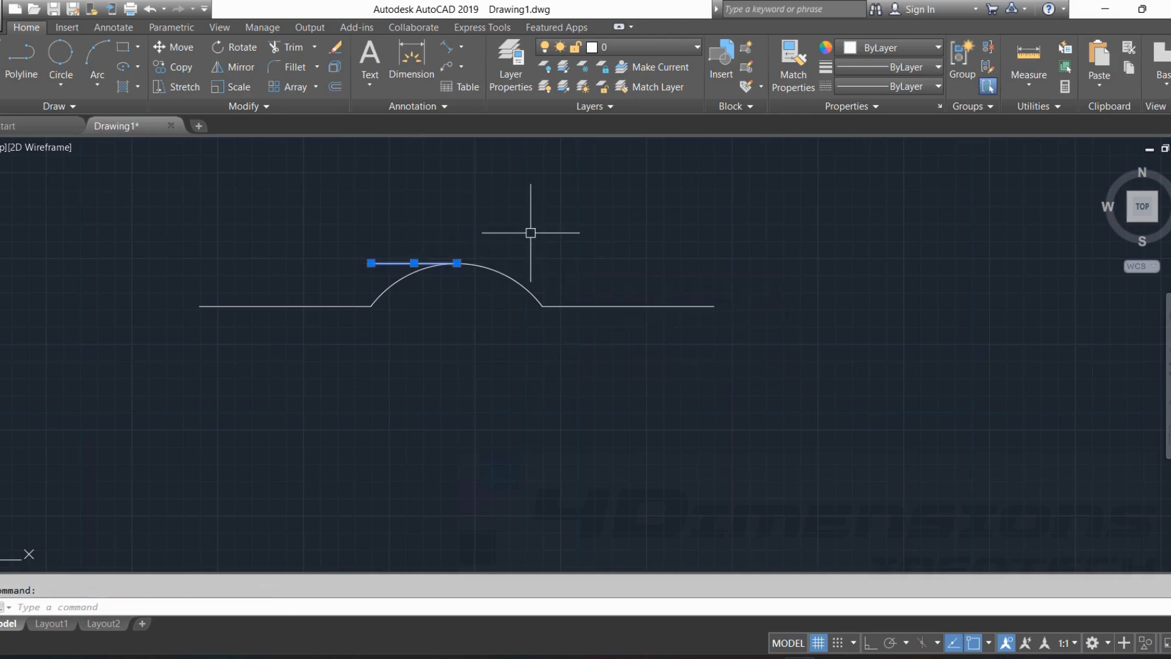
pyautogui.write('t')
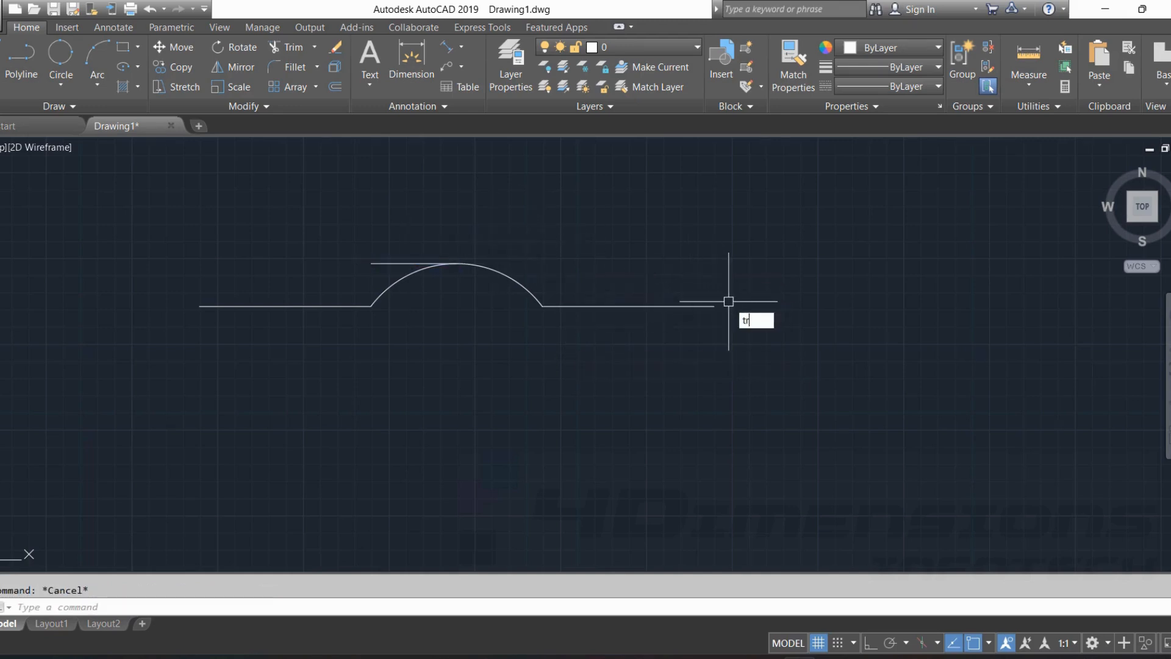
pyautogui.write('r')
pyautogui.press('Return')
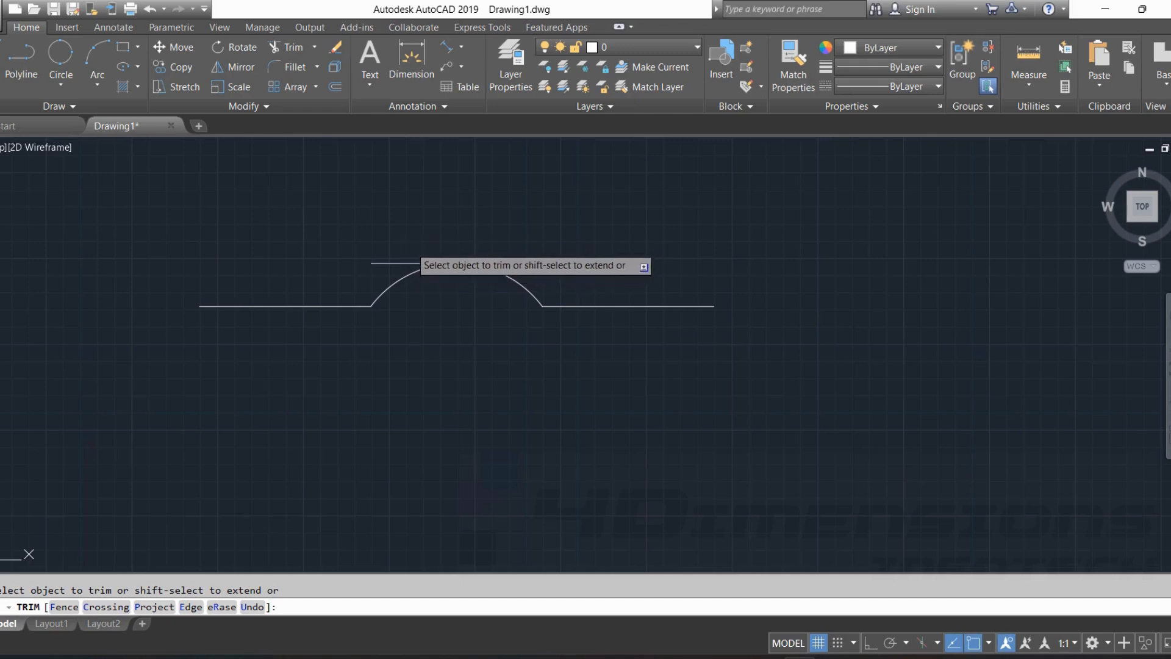
pyautogui.press('Escape')
# Delete the remaining left half of the upper line above the arc.
pyautogui.click(393, 263)
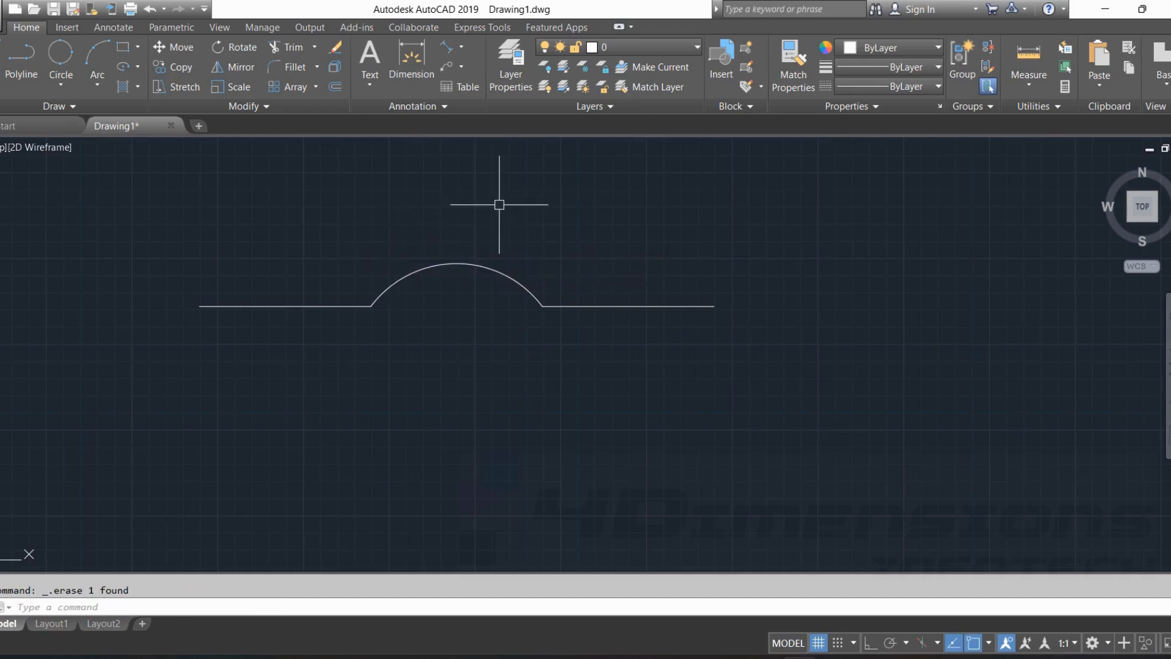
pyautogui.moveTo(332, 297); pyautogui.dragTo(366, 294, button='middle')
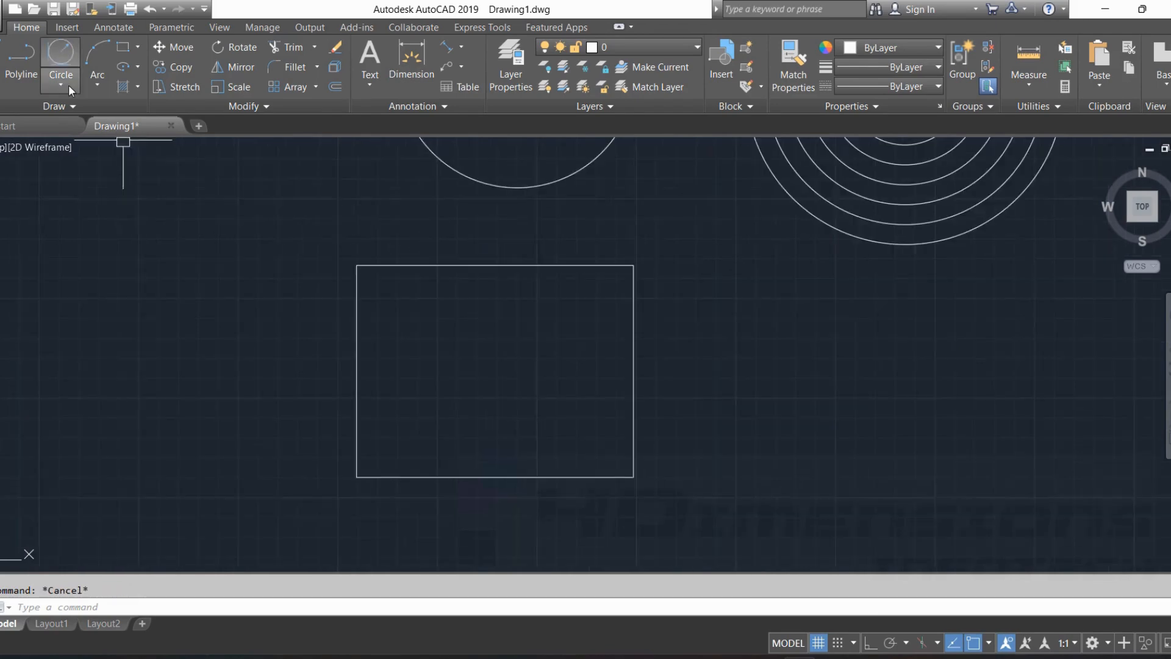
pyautogui.click(63, 86)
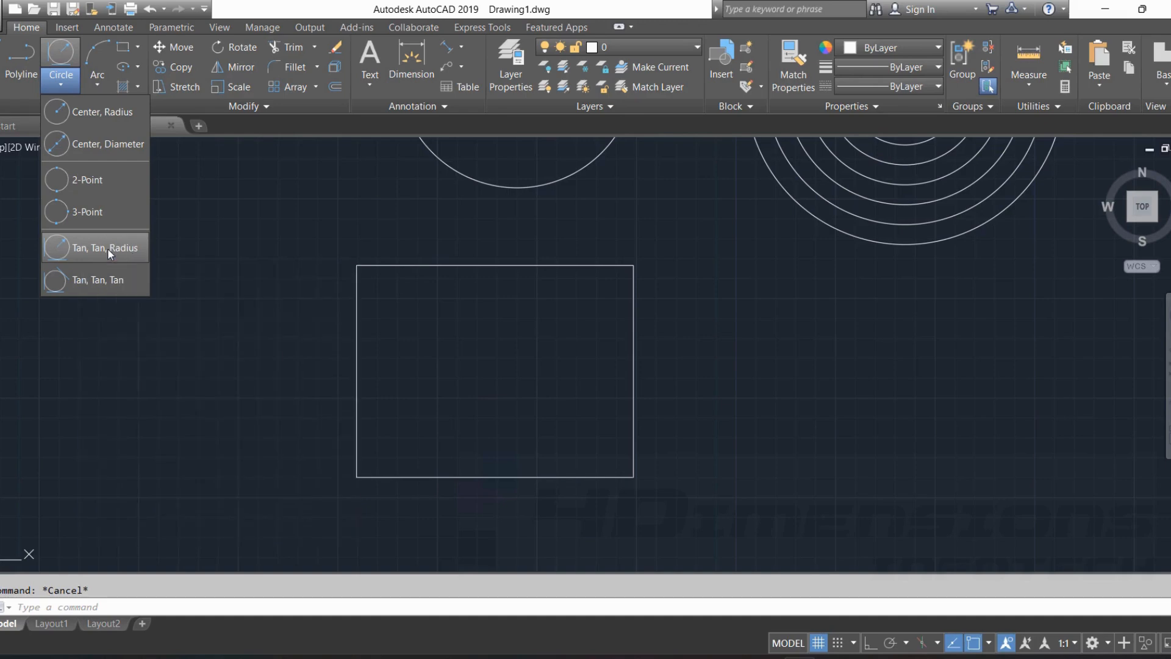
pyautogui.click(107, 248)
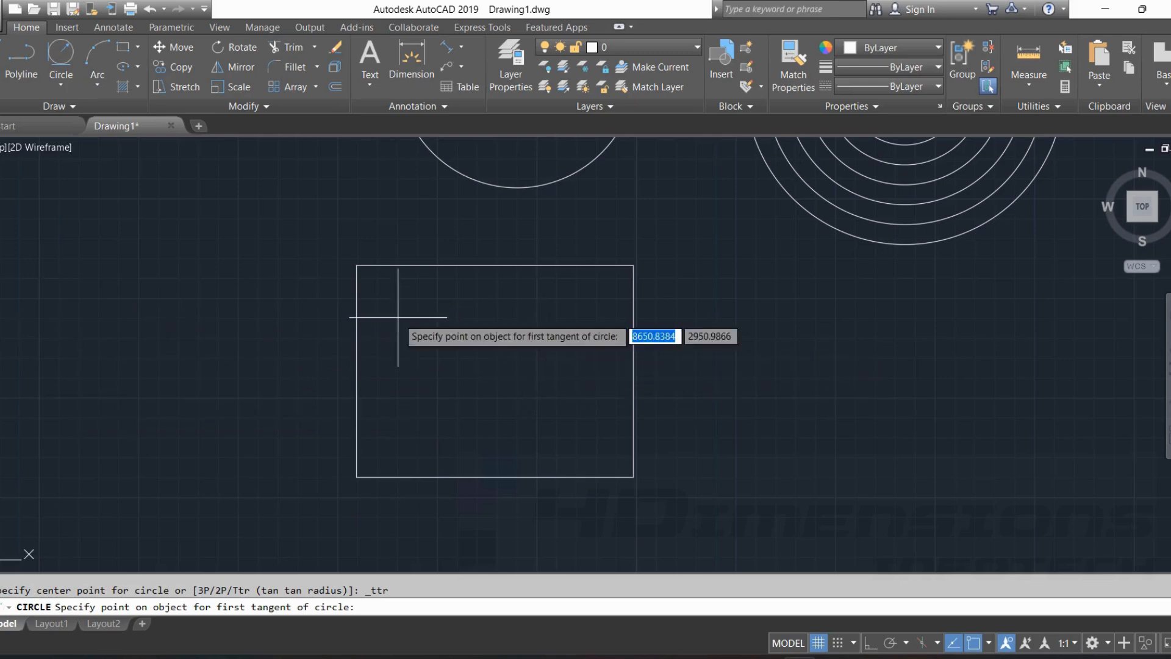
pyautogui.scroll(2, 405, 318)
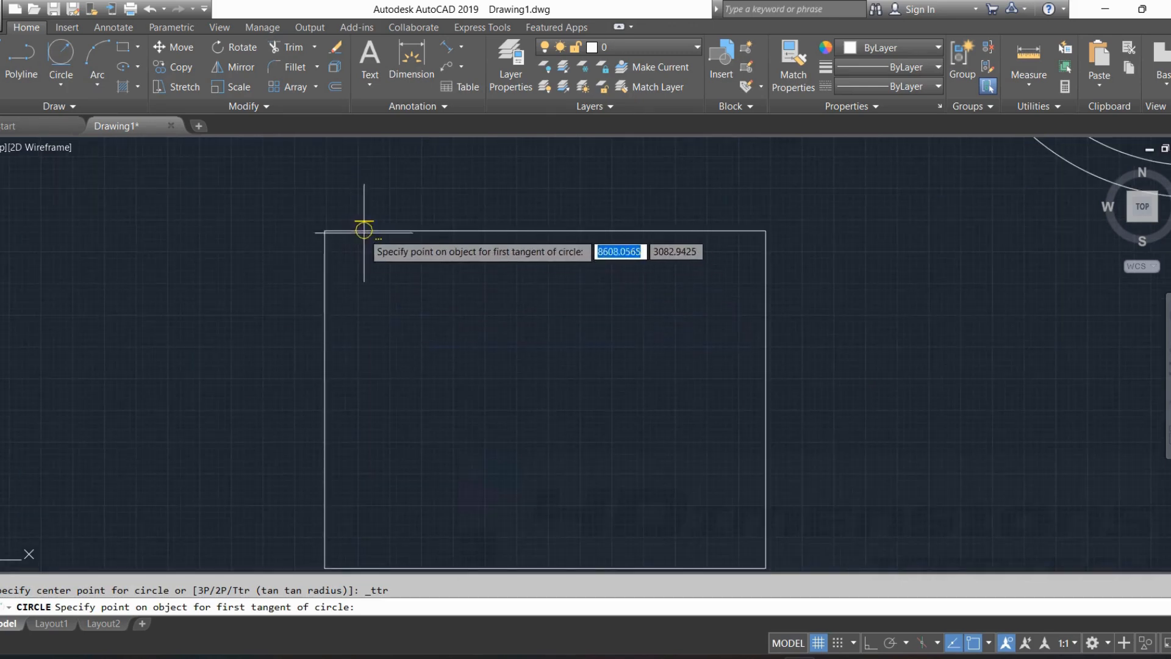
pyautogui.press('Escape')
# Draw a Tan, Tan, Radius circle of radius 40 tangent to the rectangle's left and top edges at the upper-left corner.
pyautogui.click(61, 81)
pyautogui.click(92, 248)
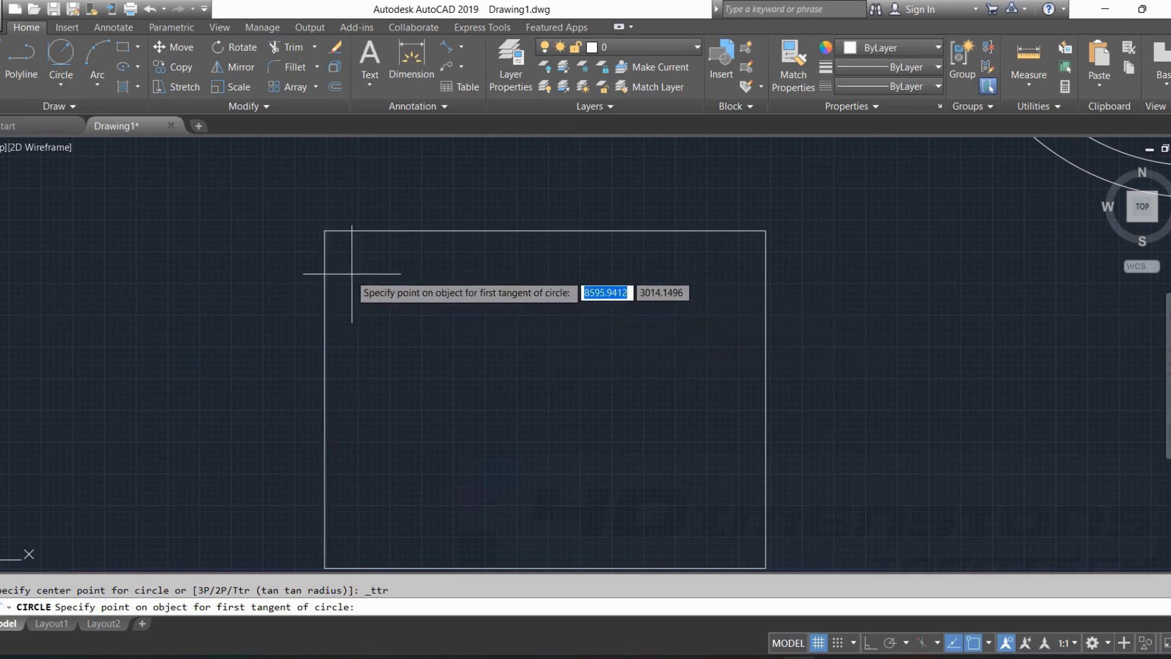
pyautogui.click(323, 279)
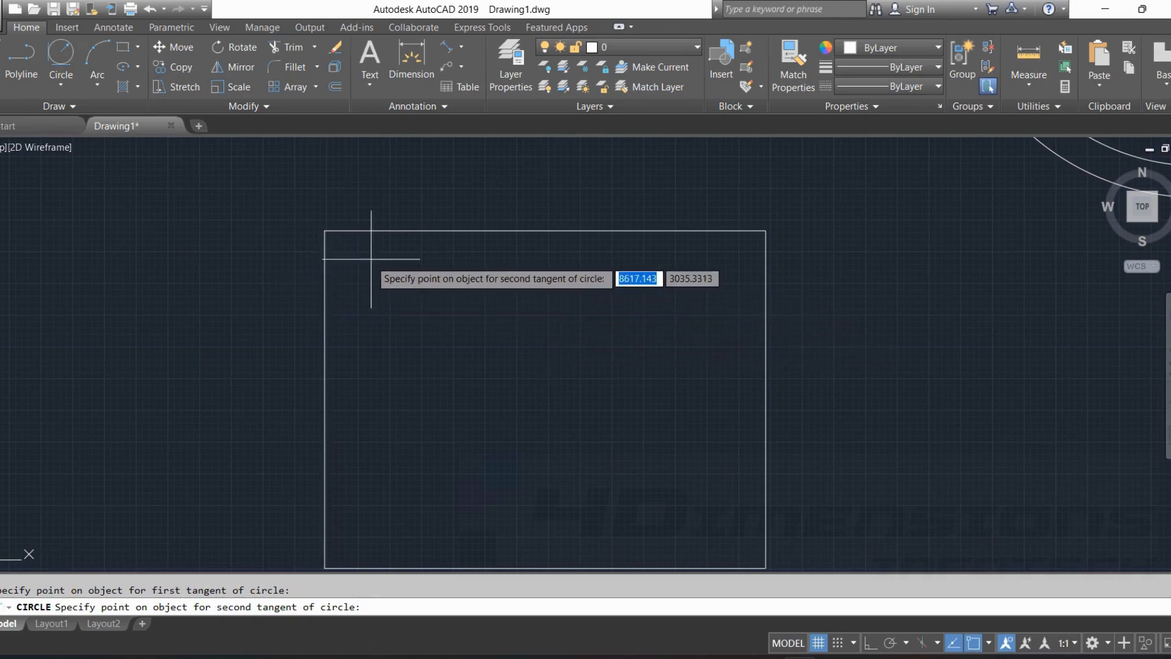
pyautogui.click(393, 231)
pyautogui.scroll(3, 342, 268)
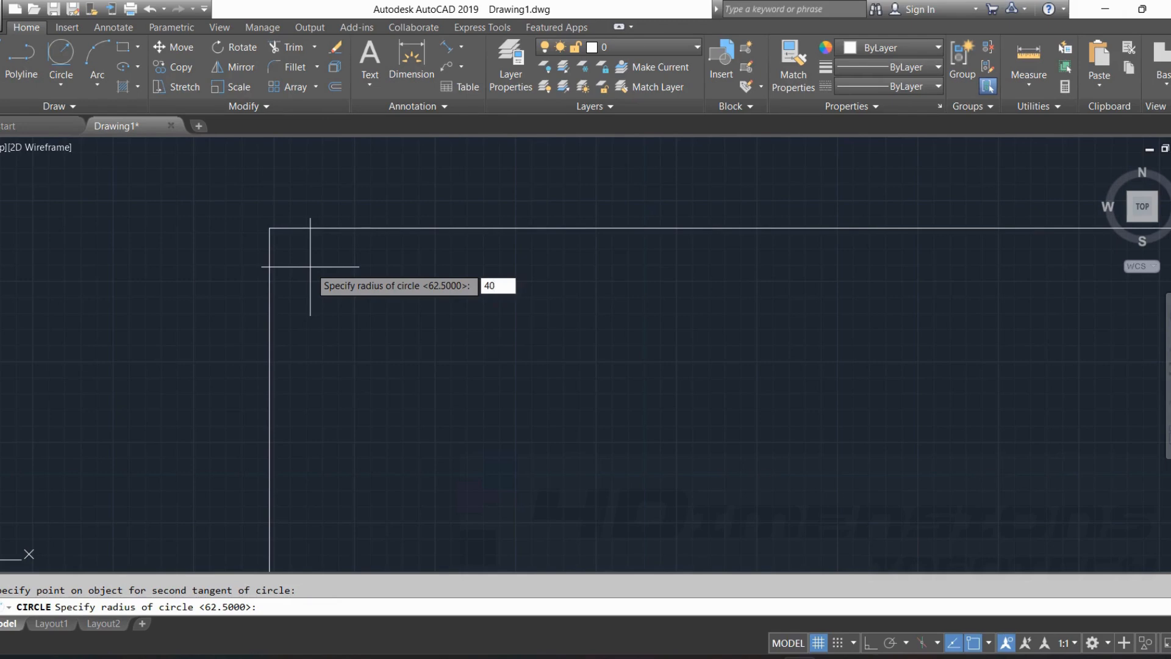
pyautogui.press('Return')
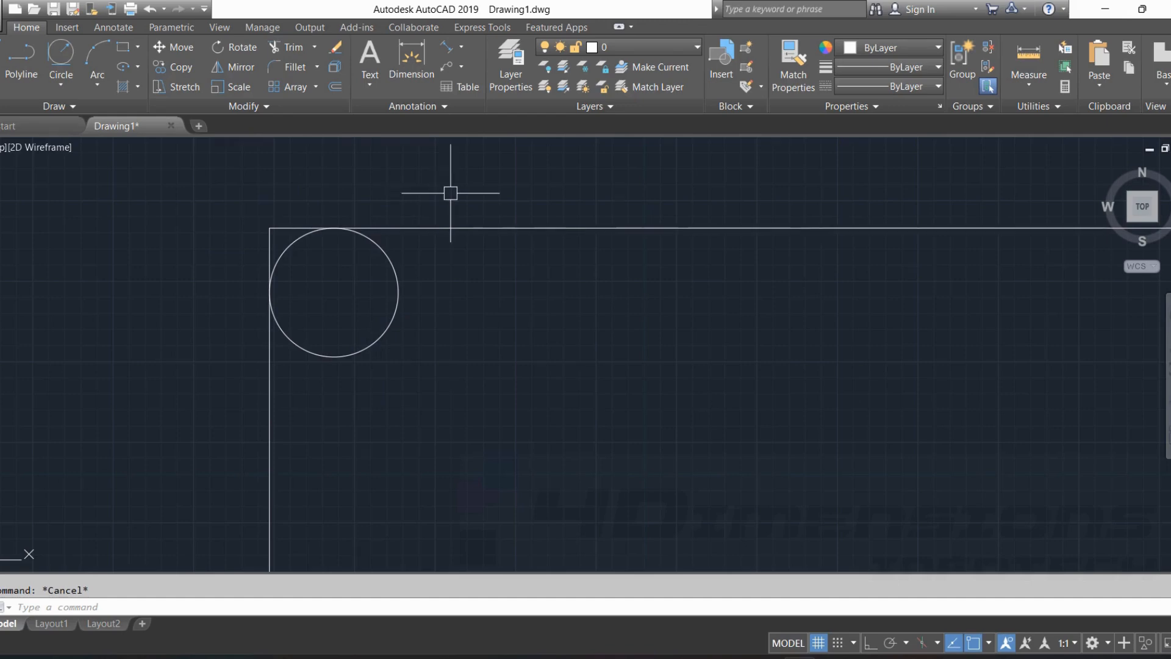
# Trim the upper-left corner lines and the circle's inner arc so only a rounded corner joins the rectangle's edges.
pyautogui.write('tr')
pyautogui.press('Return')
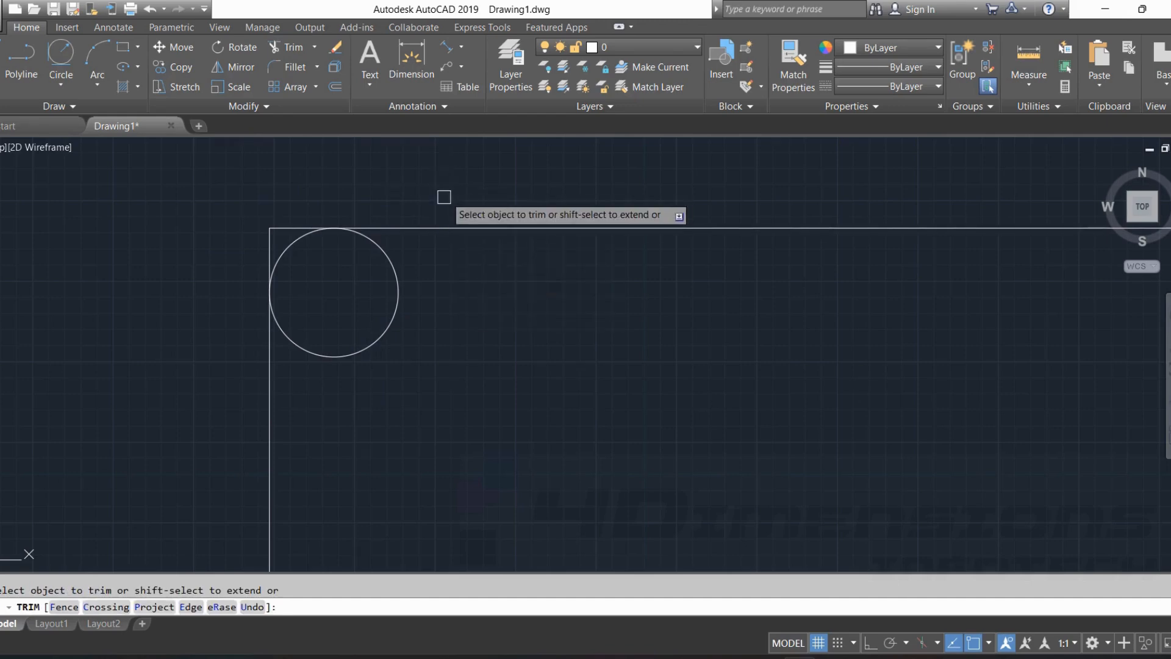
pyautogui.click(273, 231)
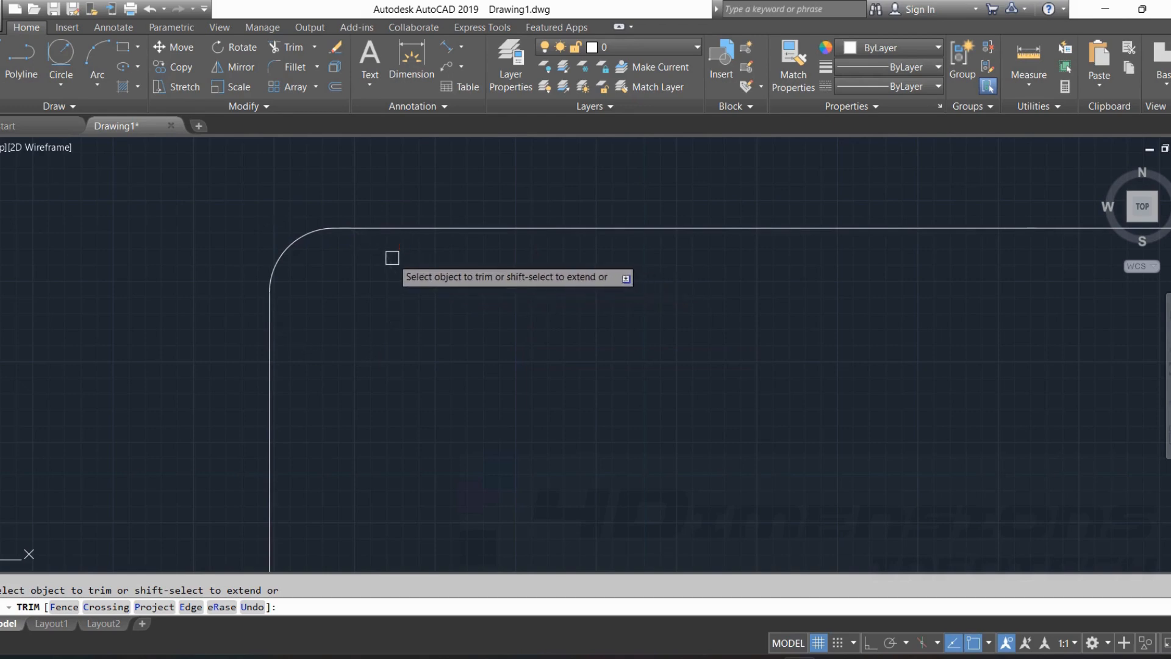
pyautogui.press('Escape')
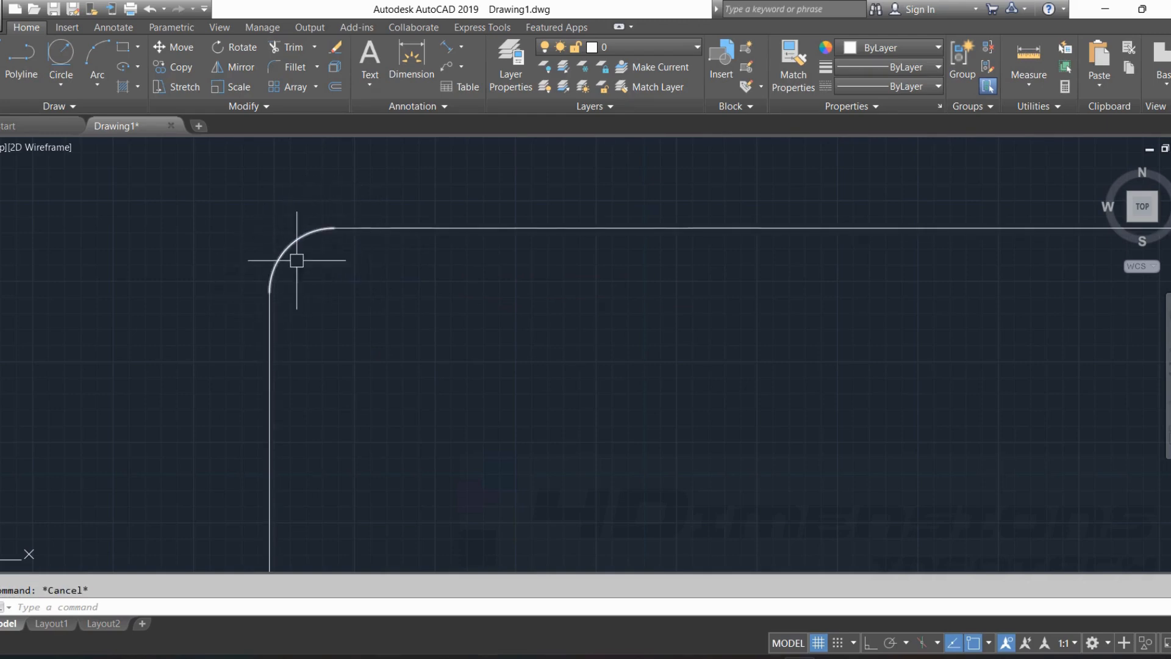
# Draw a Tan, Tan, Radius circle of radius 60 tangent to the rectangle's top and right edges at the upper-right corner.
pyautogui.scroll(-4, 475, 332)
pyautogui.scroll(4, 940, 346)
pyautogui.click(61, 85)
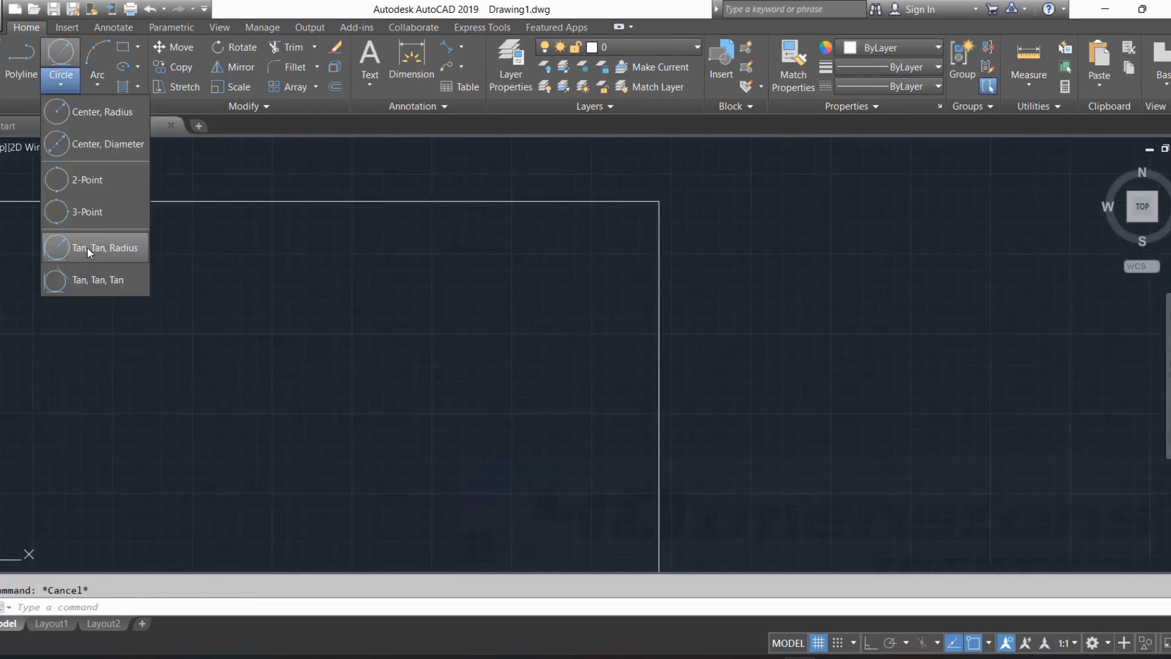
pyautogui.click(89, 248)
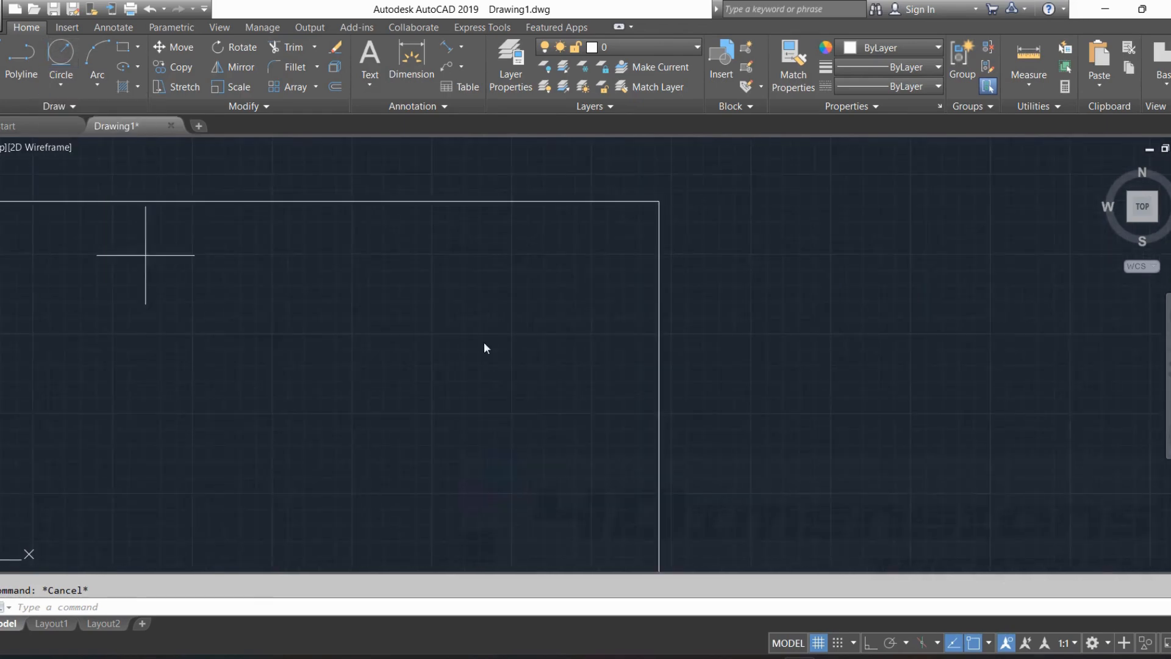
pyautogui.click(532, 201)
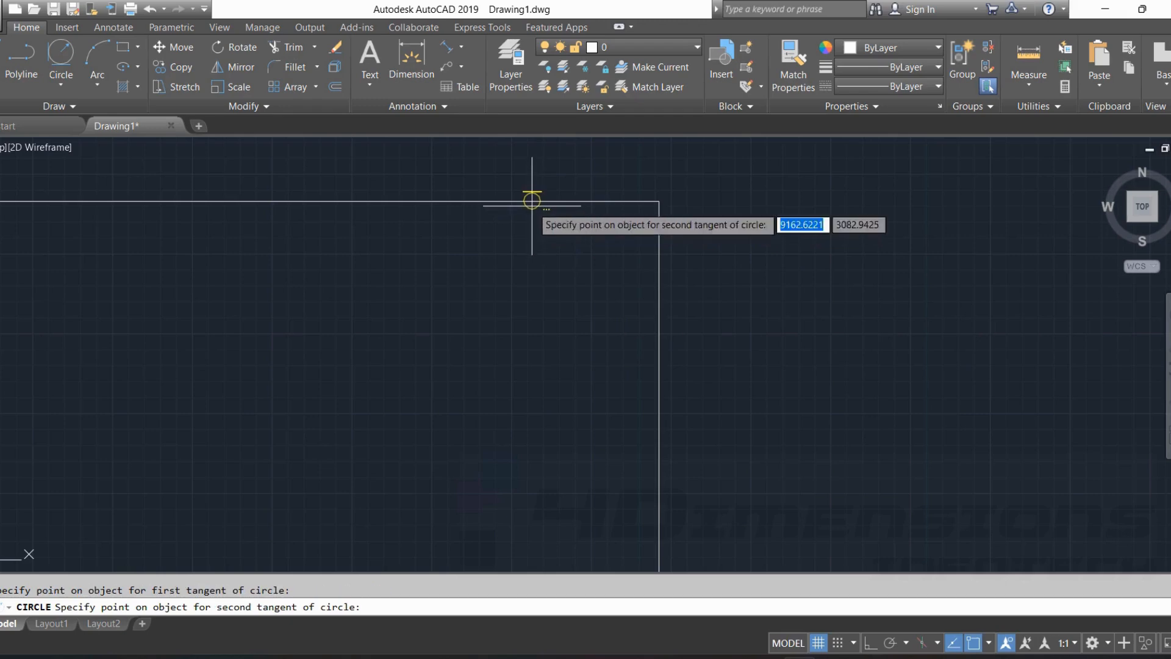
pyautogui.click(655, 372)
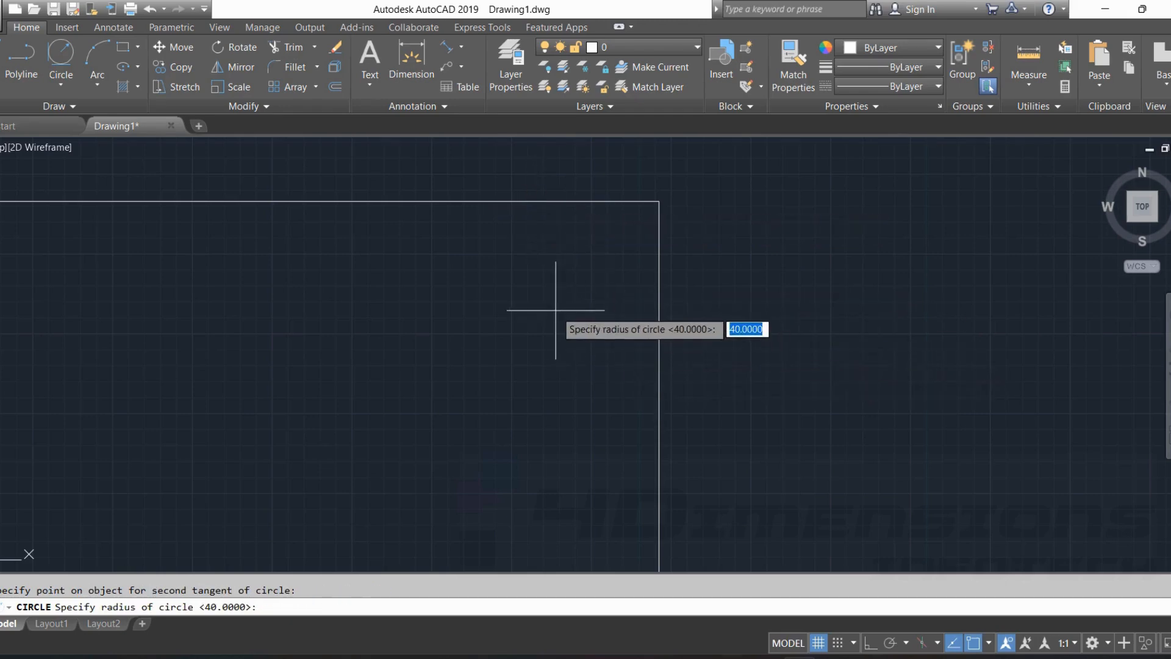
pyautogui.write('60')
pyautogui.press('Return')
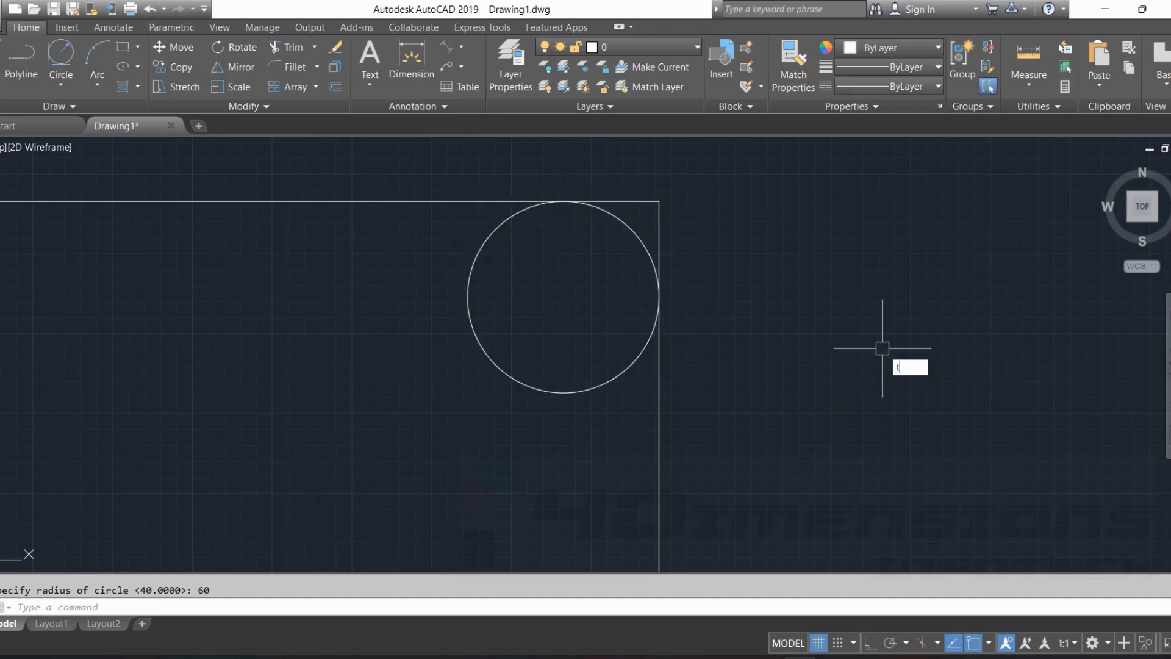
# Trim the upper-right corner lines and the circle's inner arc, leaving a rounded corner between the top and right edges.
pyautogui.press('Return')
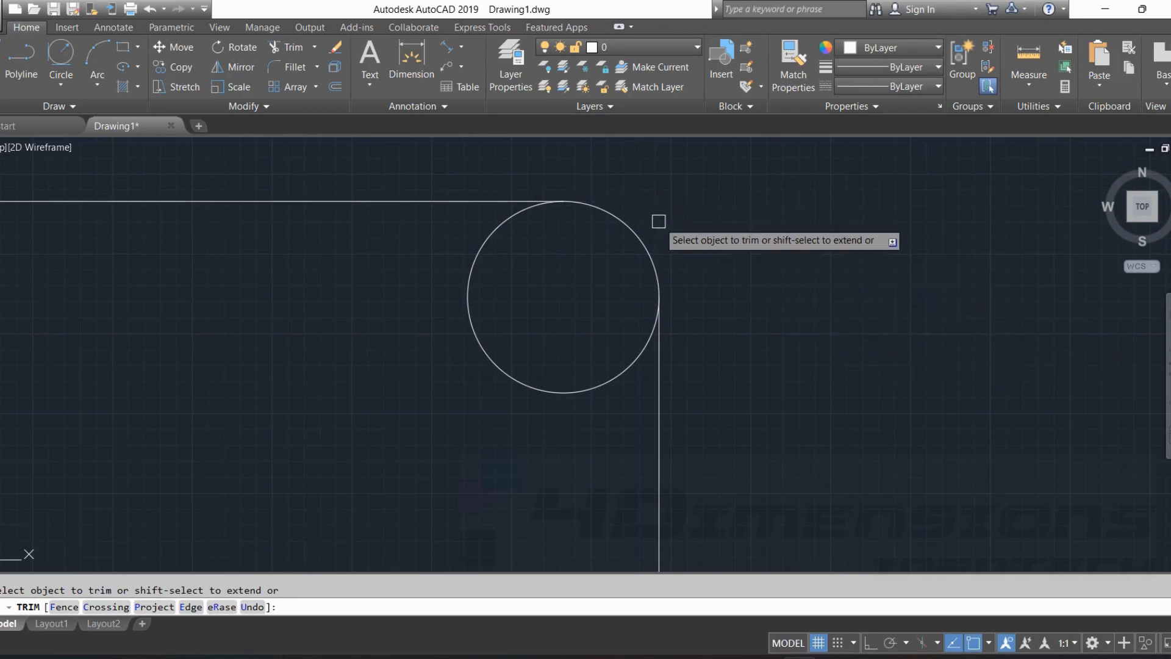
pyautogui.click(517, 228)
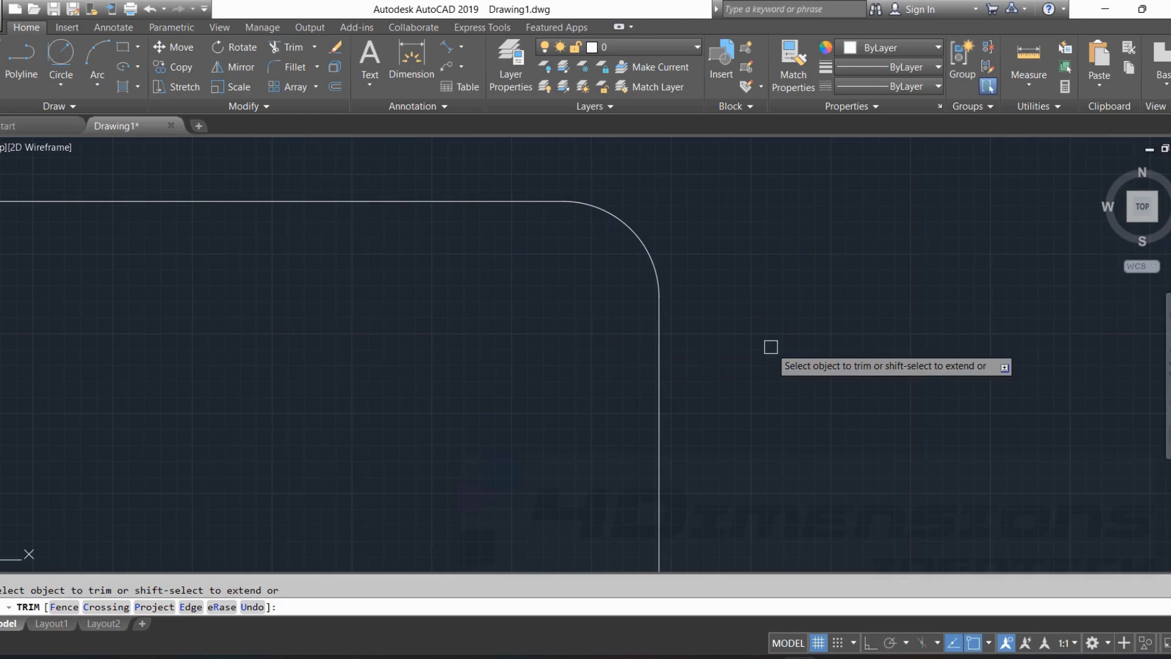
pyautogui.press('Escape')
# Draw a Tan, Tan, Radius circle of radius 200 between the large circle and the outermost concentric circle, and trim away its upper arc.
pyautogui.scroll(-4, 762, 319)
pyautogui.moveTo(807, 319); pyautogui.dragTo(645, 328, button='middle')
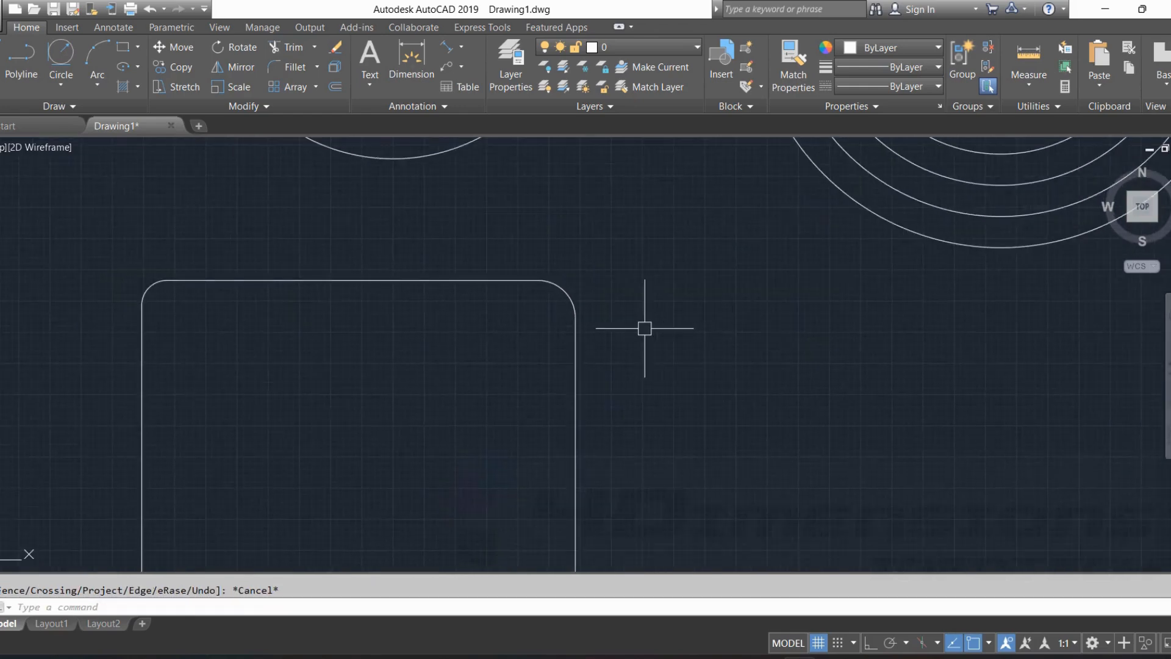
pyautogui.scroll(5, 576, 282)
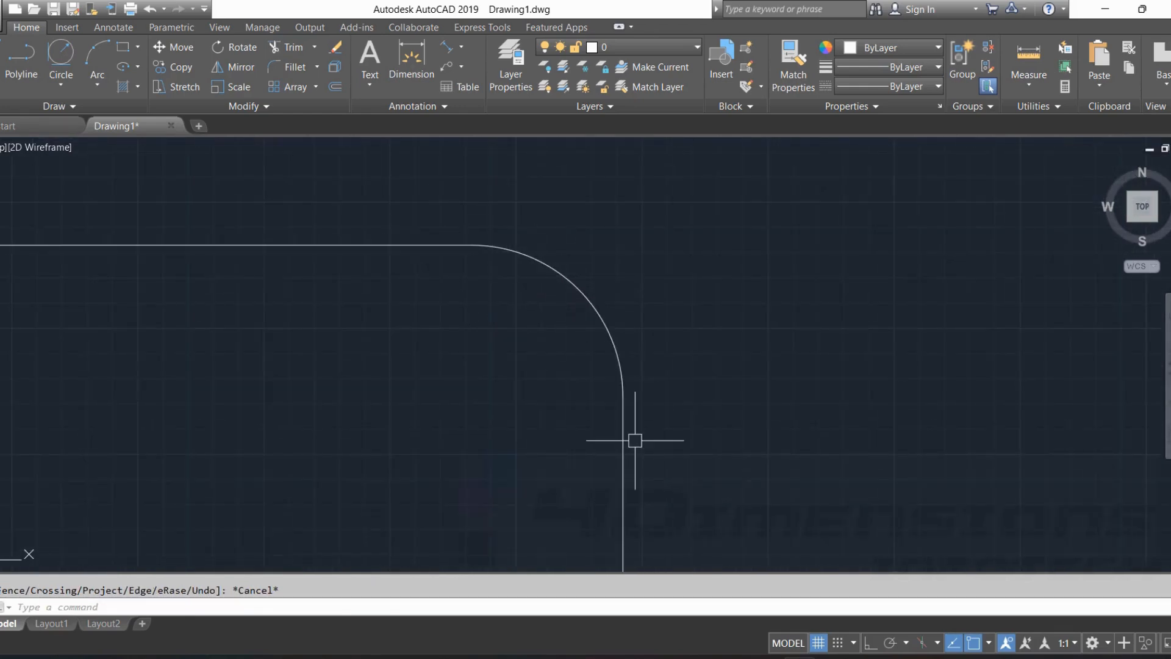
pyautogui.scroll(-5, 641, 336)
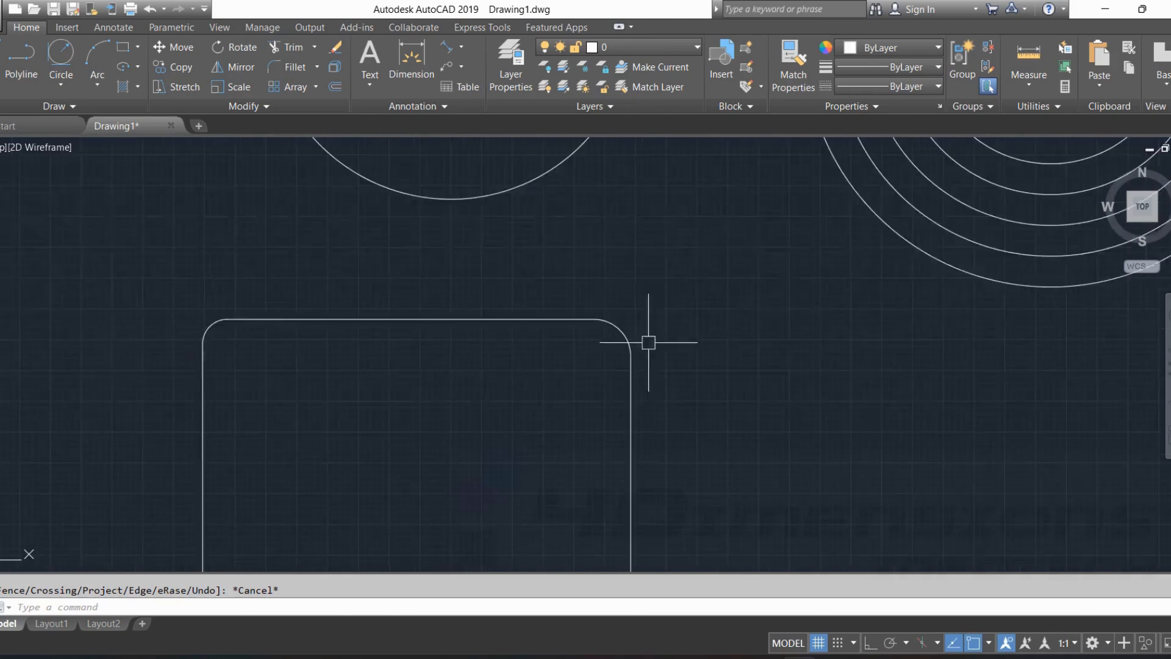
pyautogui.moveTo(906, 294); pyautogui.dragTo(633, 353, button='middle')
pyautogui.scroll(-6, 658, 336)
pyautogui.moveTo(732, 317); pyautogui.dragTo(525, 305, button='middle')
pyautogui.scroll(2, 519, 297)
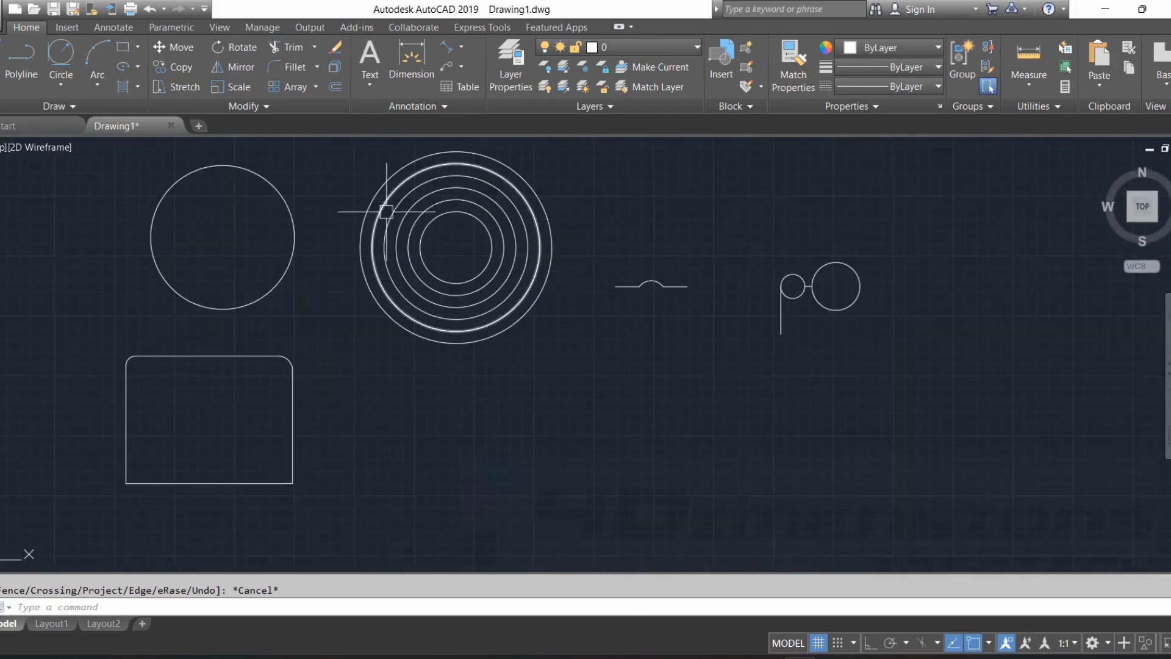
pyautogui.moveTo(358, 183); pyautogui.dragTo(497, 295, button='middle')
pyautogui.scroll(2, 497, 295)
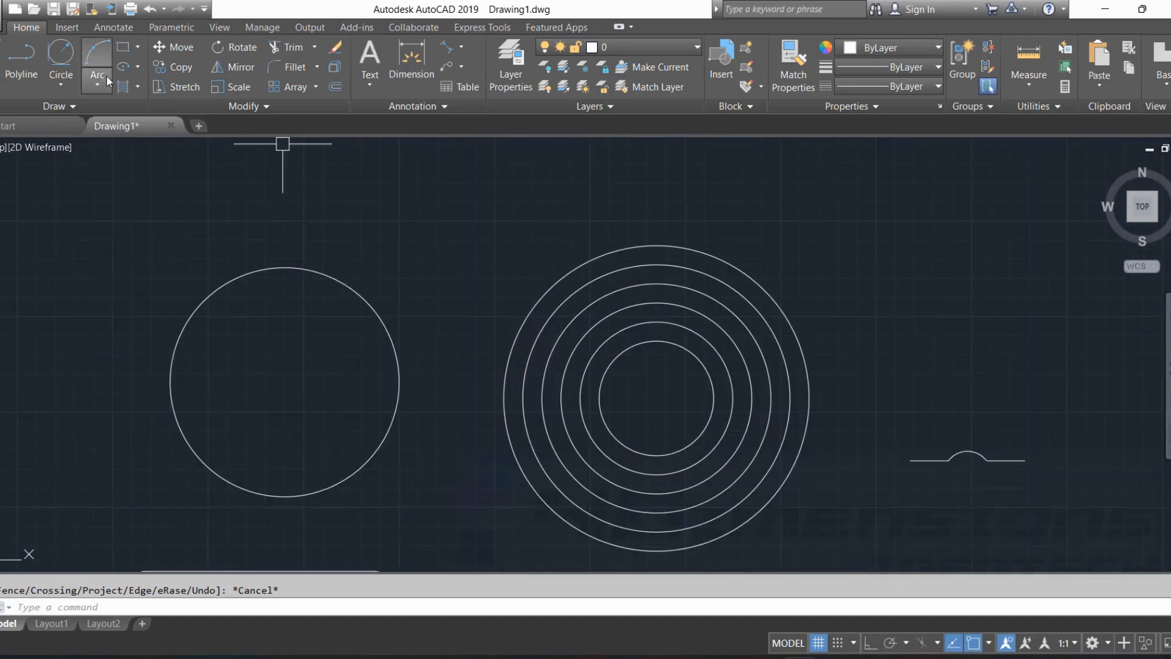
pyautogui.click(64, 83)
pyautogui.click(93, 245)
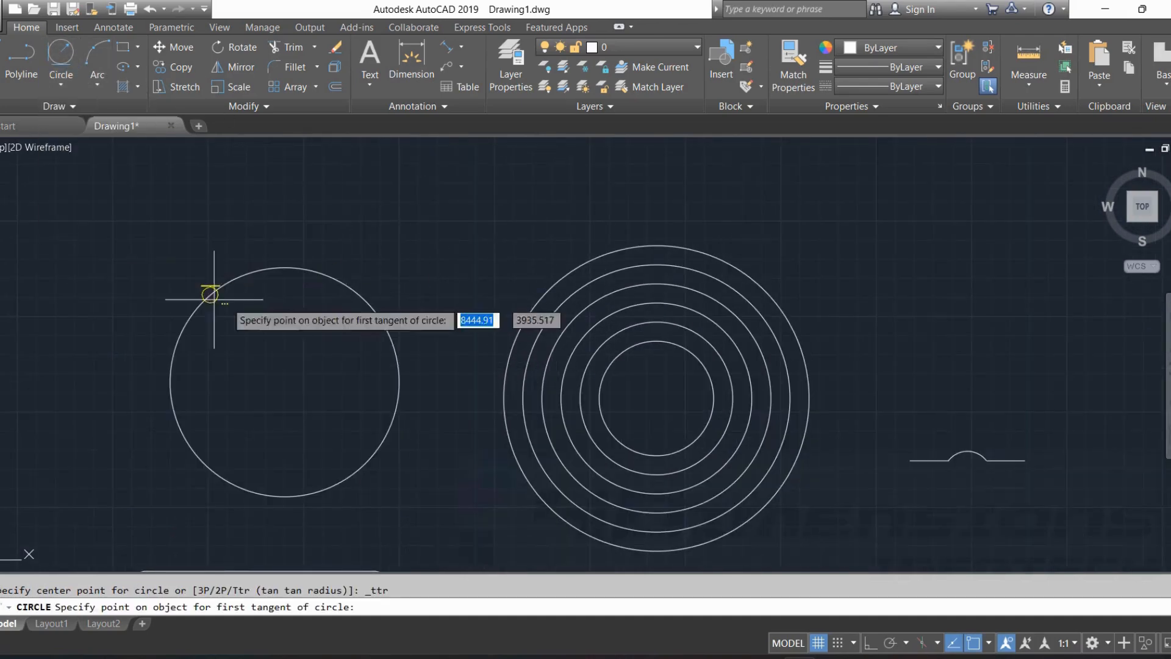
pyautogui.click(305, 266)
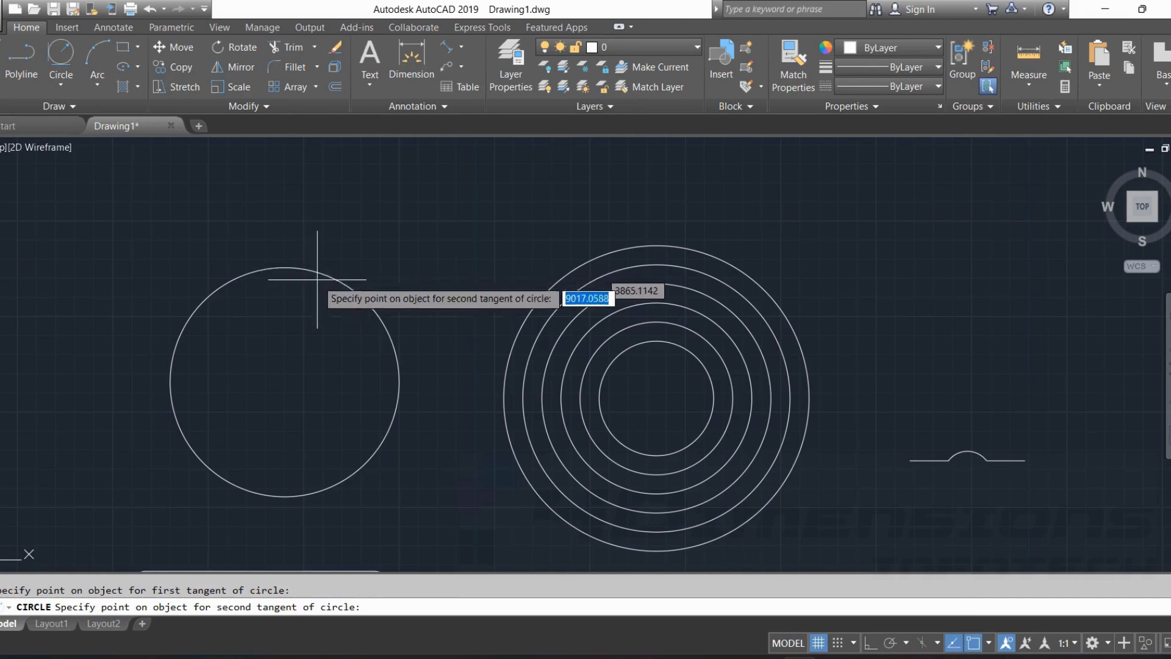
pyautogui.click(580, 259)
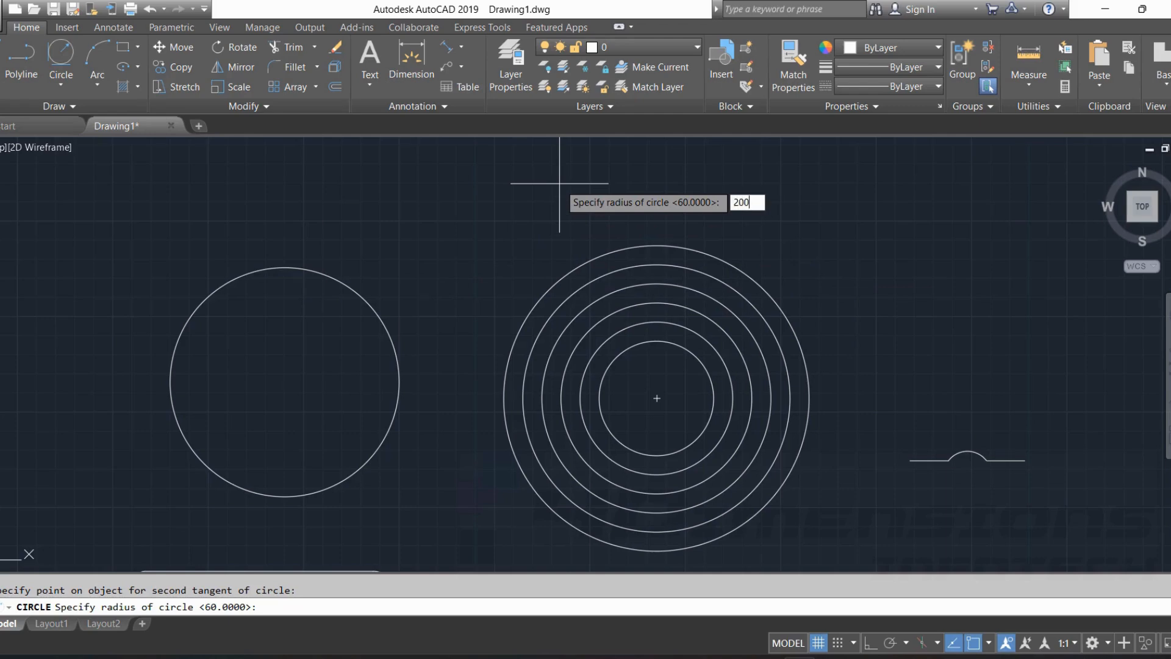
pyautogui.press('Return')
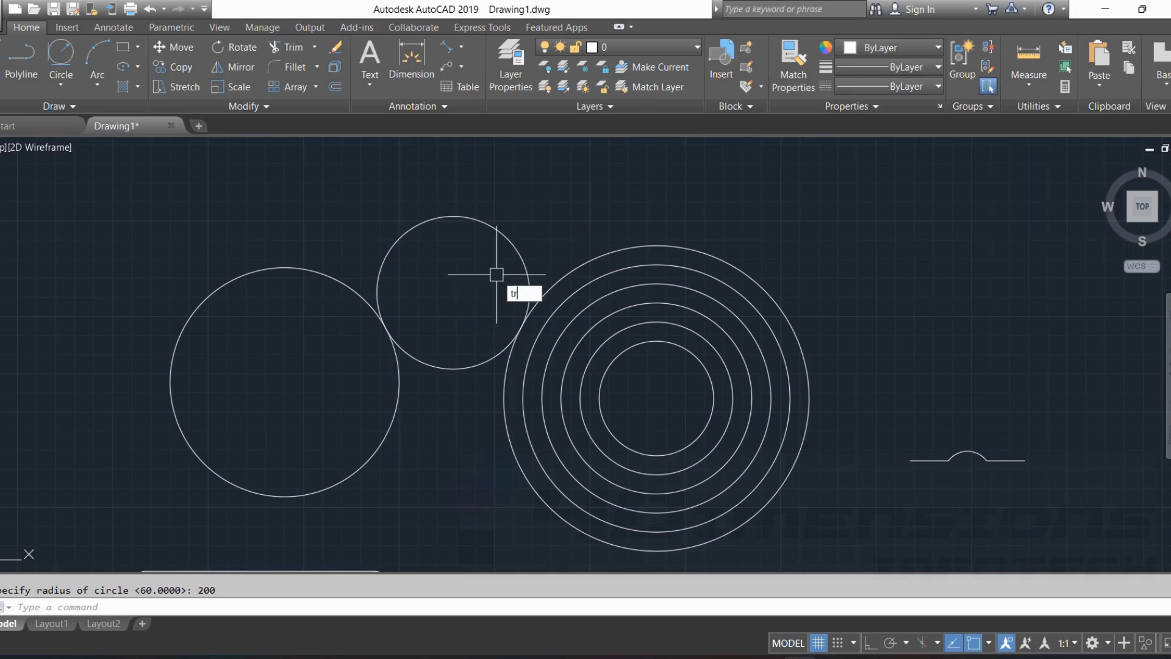
pyautogui.press('Return')
pyautogui.click(499, 233)
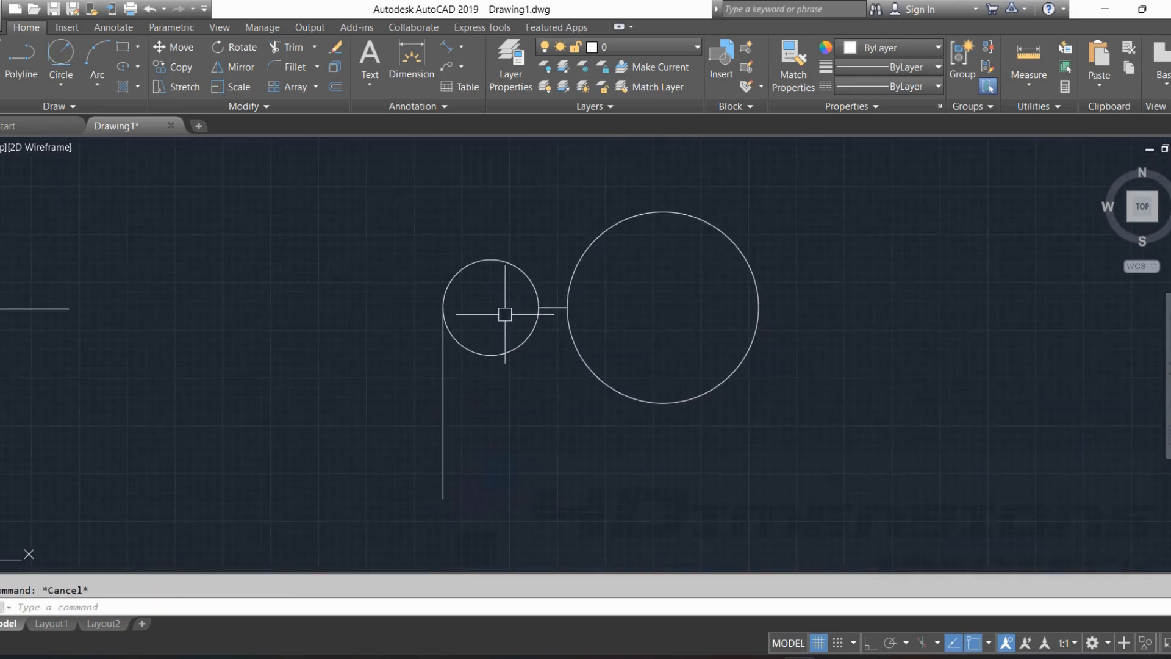
# Draw a Tan, Tan, Radius circle of radius 300 tangent to the tops of the two circles joined by the short line.
pyautogui.moveTo(533, 244); pyautogui.dragTo(465, 384, button='middle')
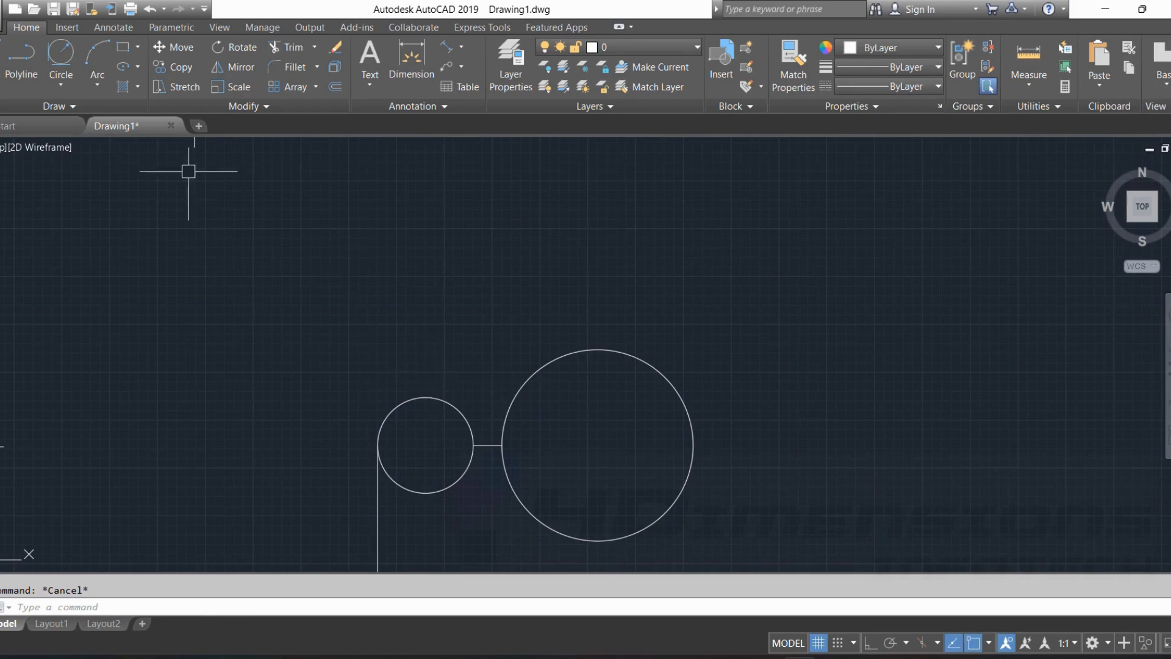
pyautogui.click(64, 85)
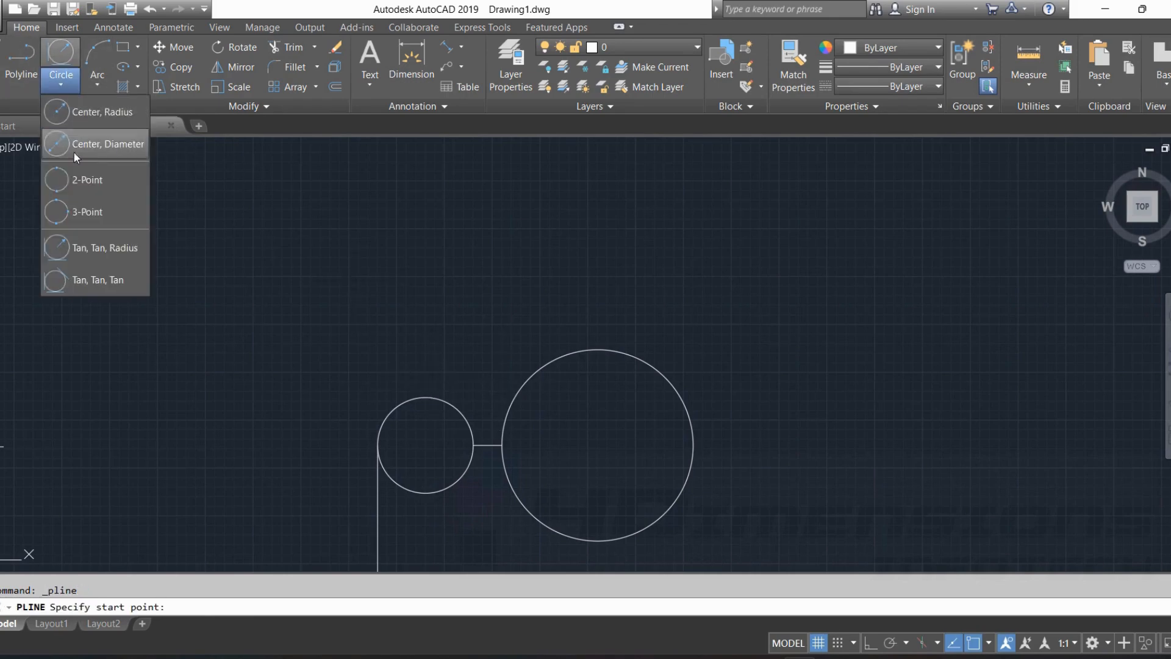
pyautogui.click(93, 249)
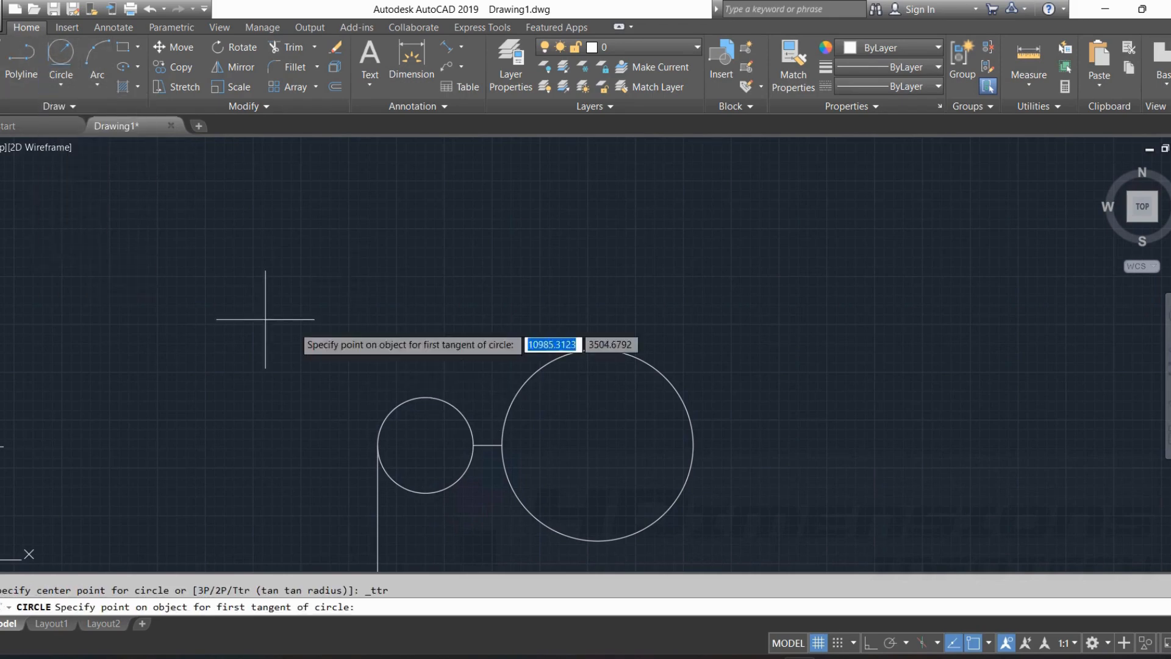
pyautogui.click(449, 403)
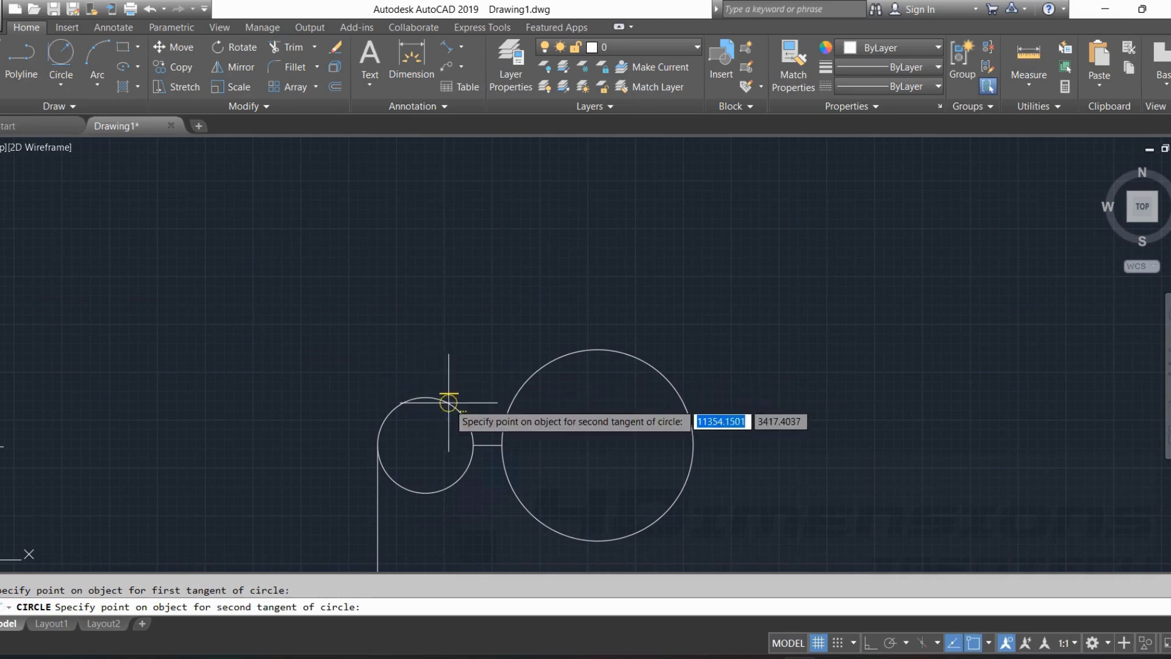
pyautogui.click(516, 394)
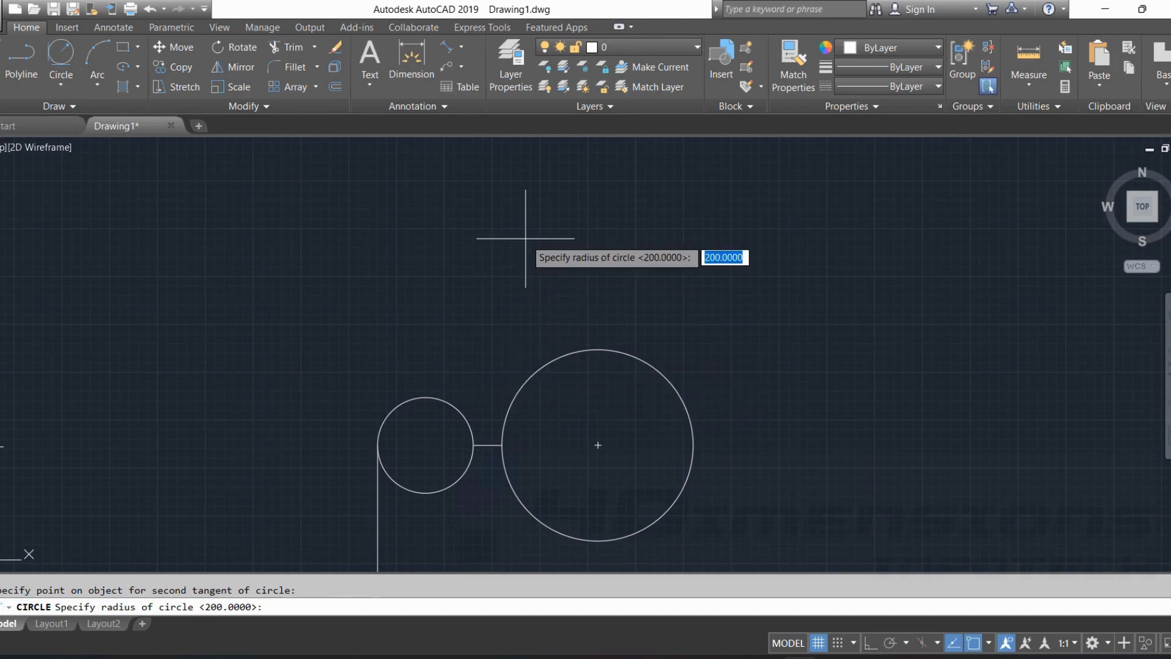
pyautogui.press('Return')
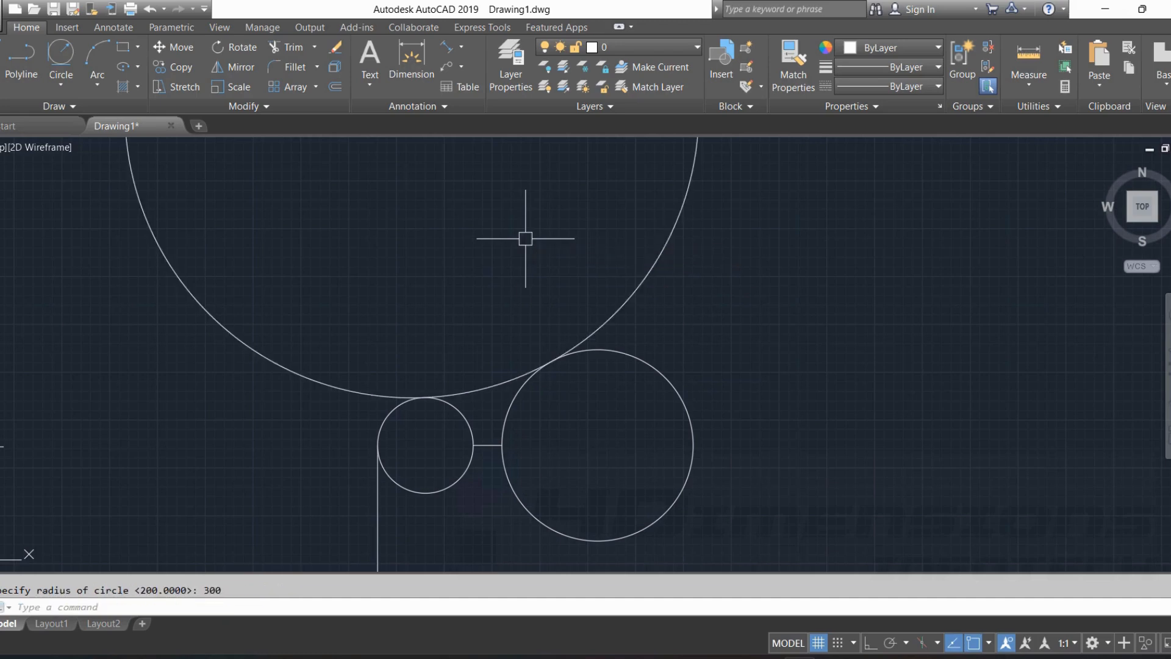
# Trim away the outer part of the radius 300 circle, keeping only the arc bridging the small and large circles.
pyautogui.write('tr')
pyautogui.press('Return')
pyautogui.press('Return')
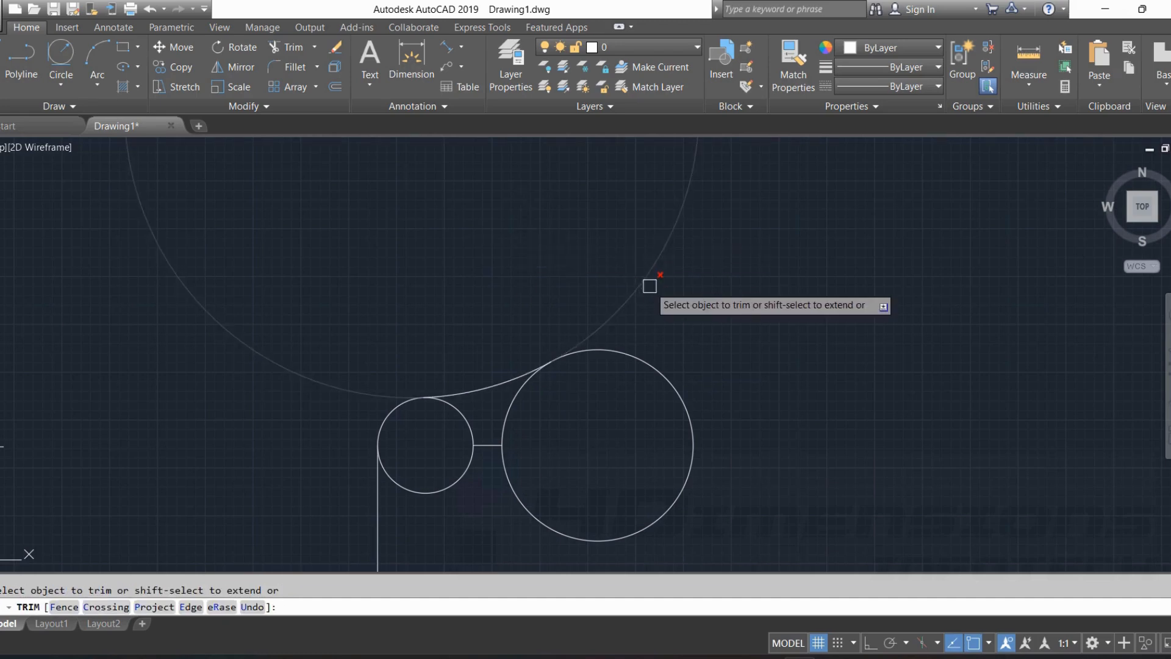
pyautogui.click(646, 280)
pyautogui.scroll(3, 494, 428)
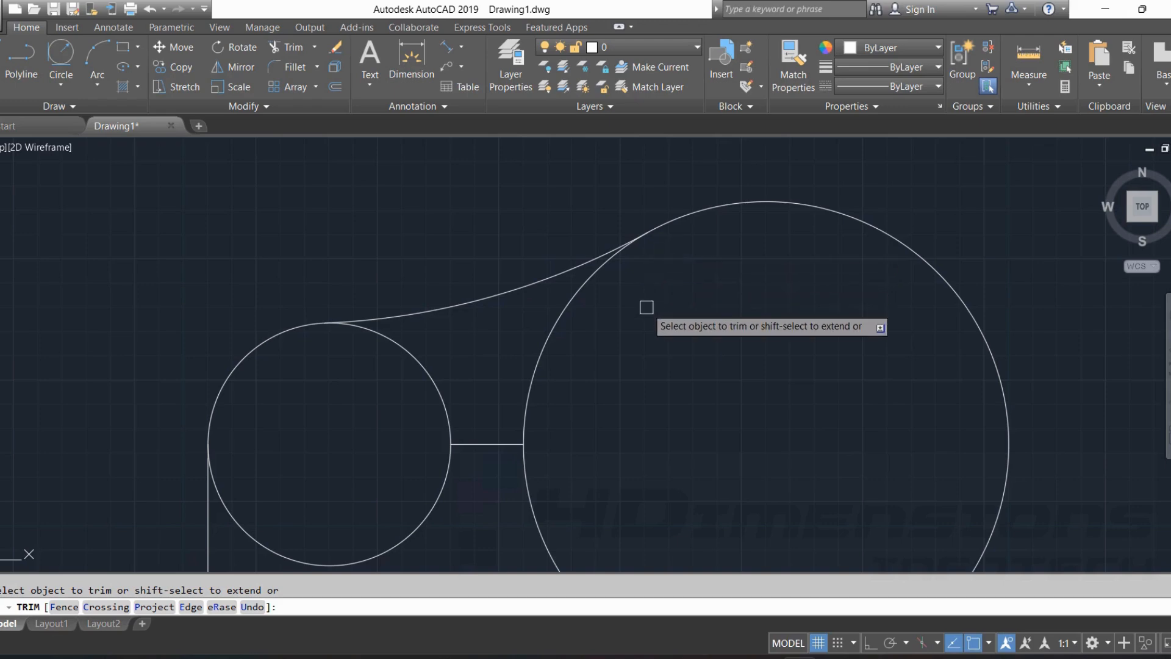
pyautogui.press('Escape')
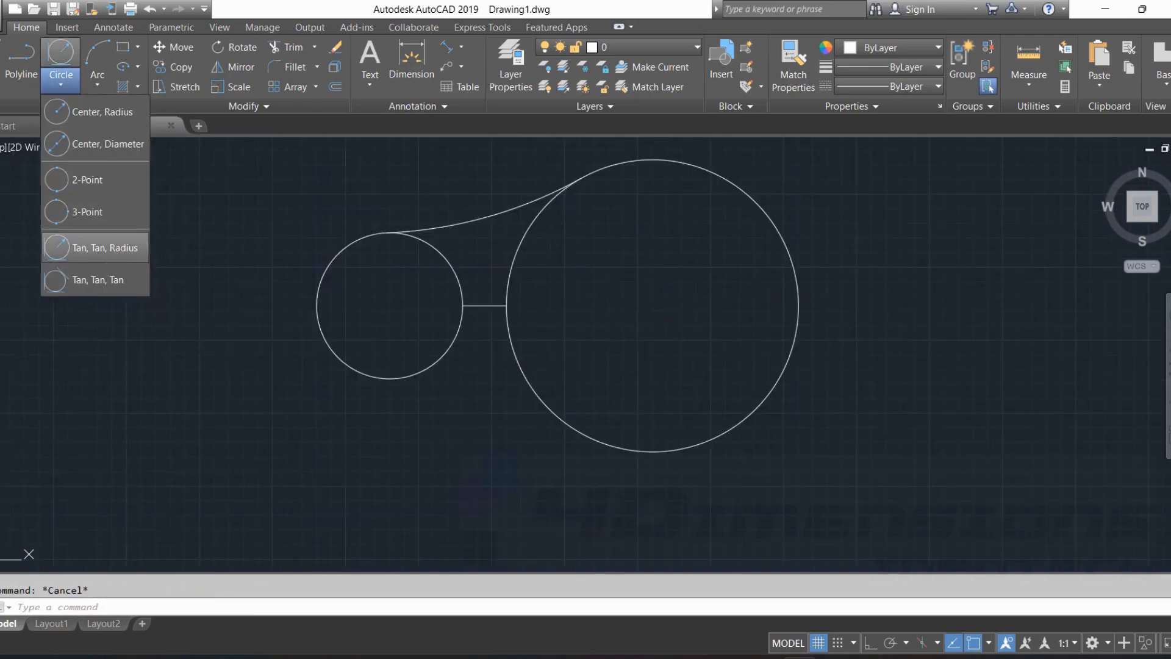
# Draw a Tan, Tan, Radius circle of radius 100 tangent to the facing lower sides of the small and large circles.
pyautogui.click(89, 250)
pyautogui.scroll(2, 471, 352)
pyautogui.click(439, 332)
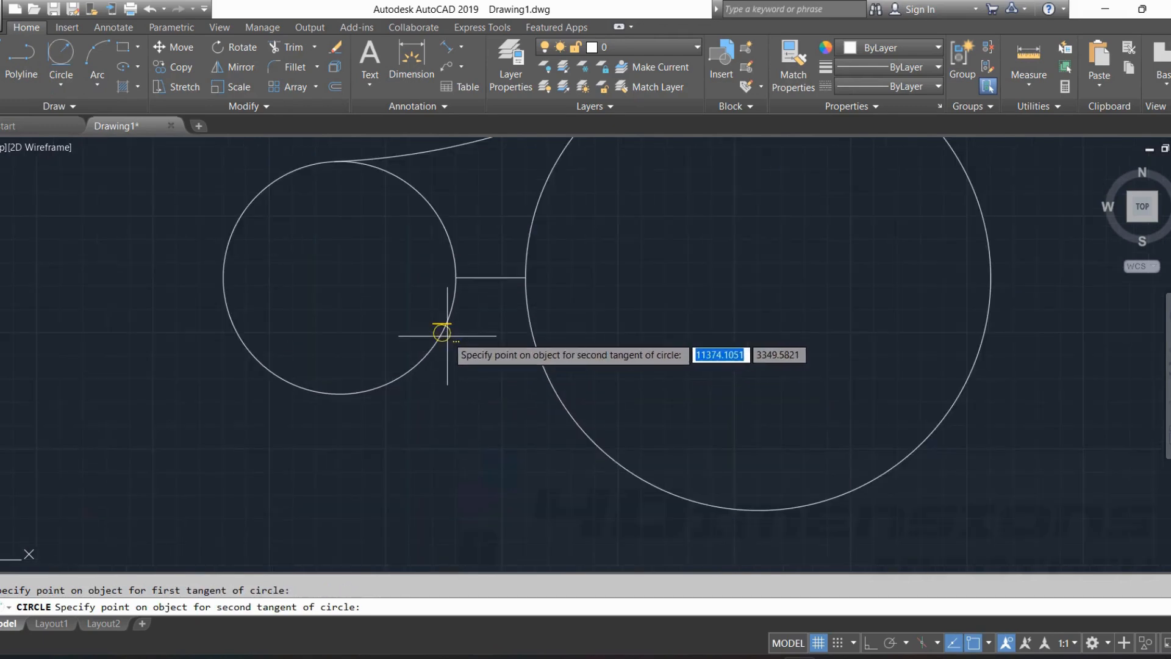
pyautogui.click(536, 358)
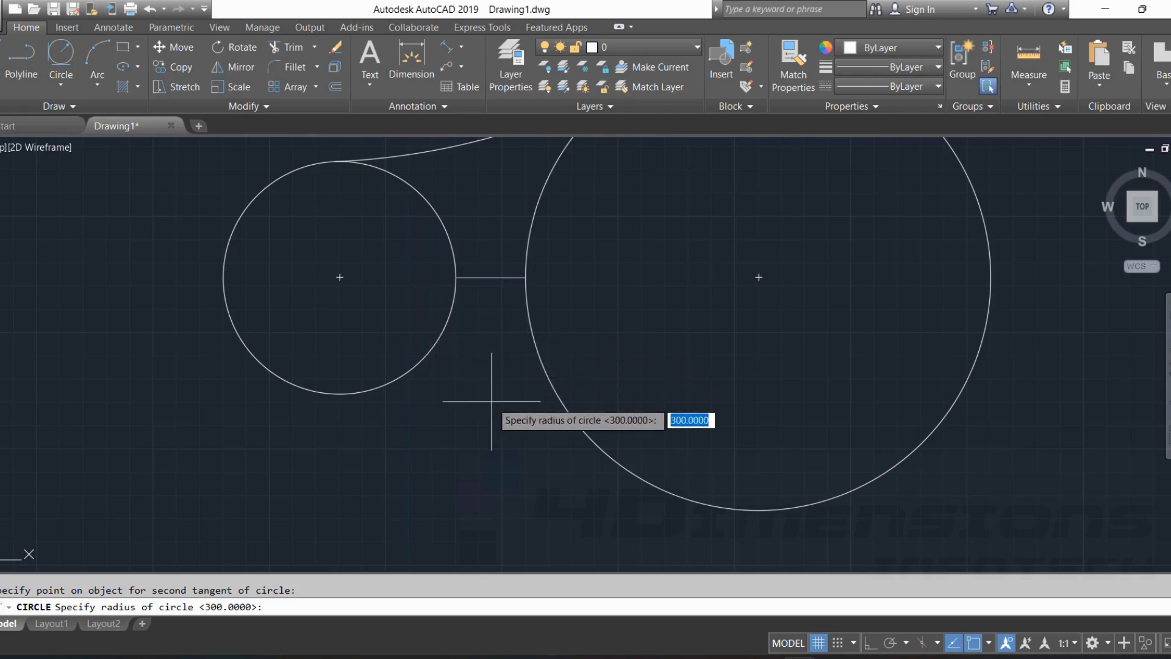
pyautogui.write('100')
pyautogui.press('Return')
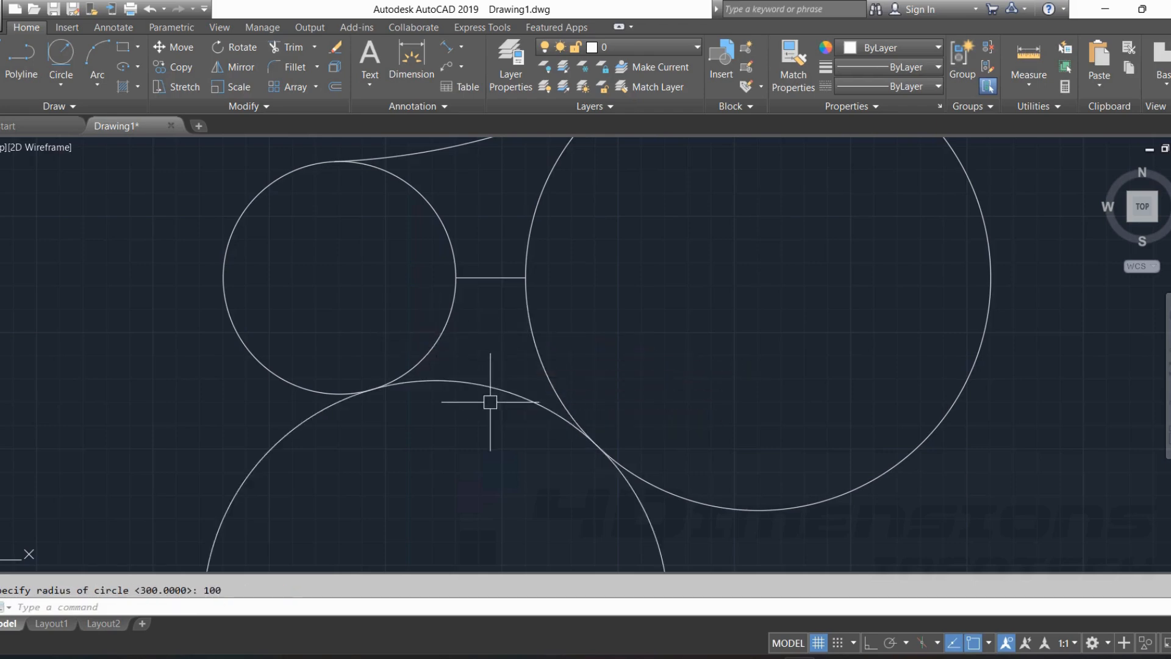
# Trim away the outer part of the radius 100 circle, keeping only the arc bridging the small and large circles.
pyautogui.moveTo(531, 348); pyautogui.dragTo(530, 305, button='middle')
pyautogui.scroll(-1, 549, 372)
pyautogui.moveTo(533, 372); pyautogui.dragTo(502, 311, button='middle')
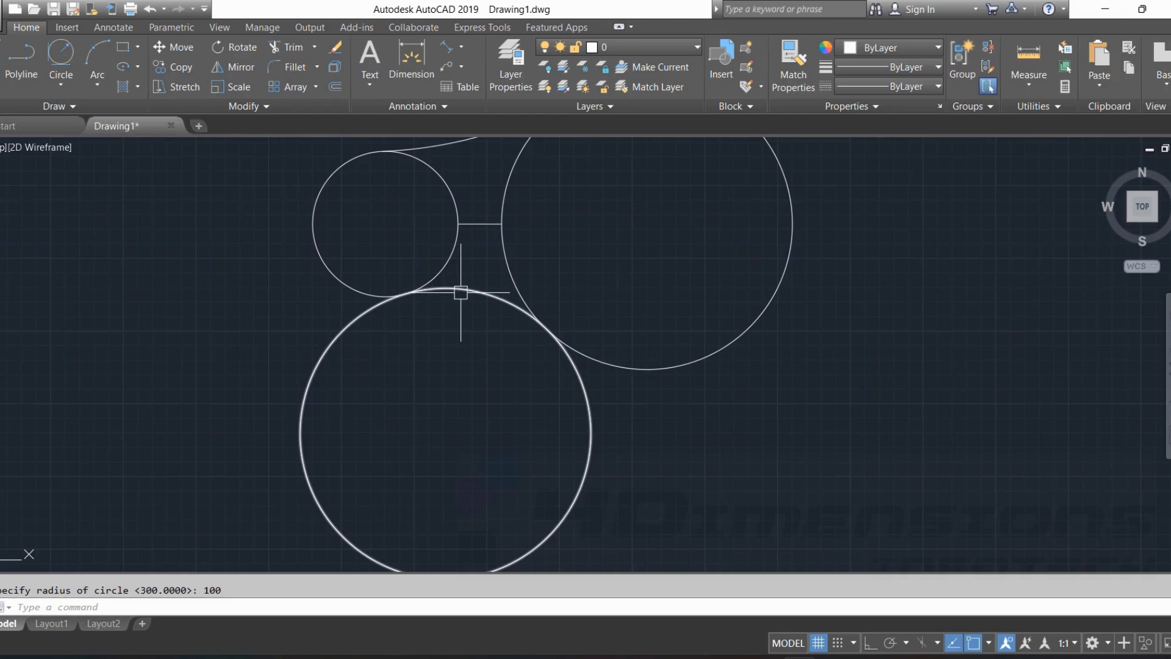
pyautogui.press('Return')
pyautogui.press('Return')
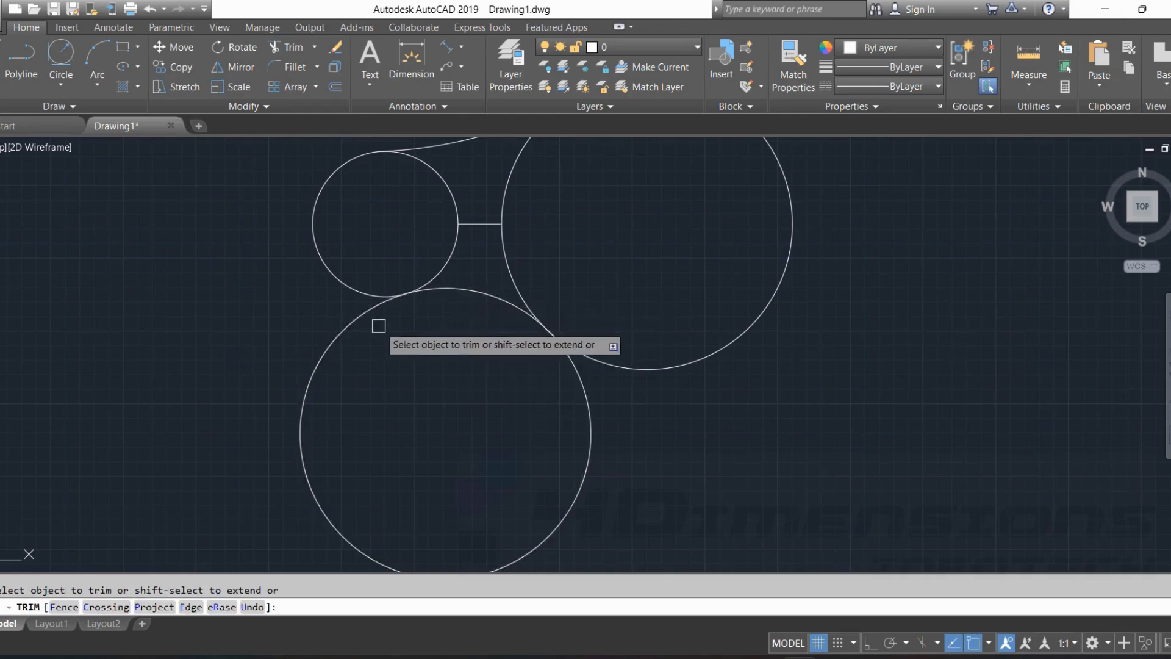
pyautogui.click(366, 315)
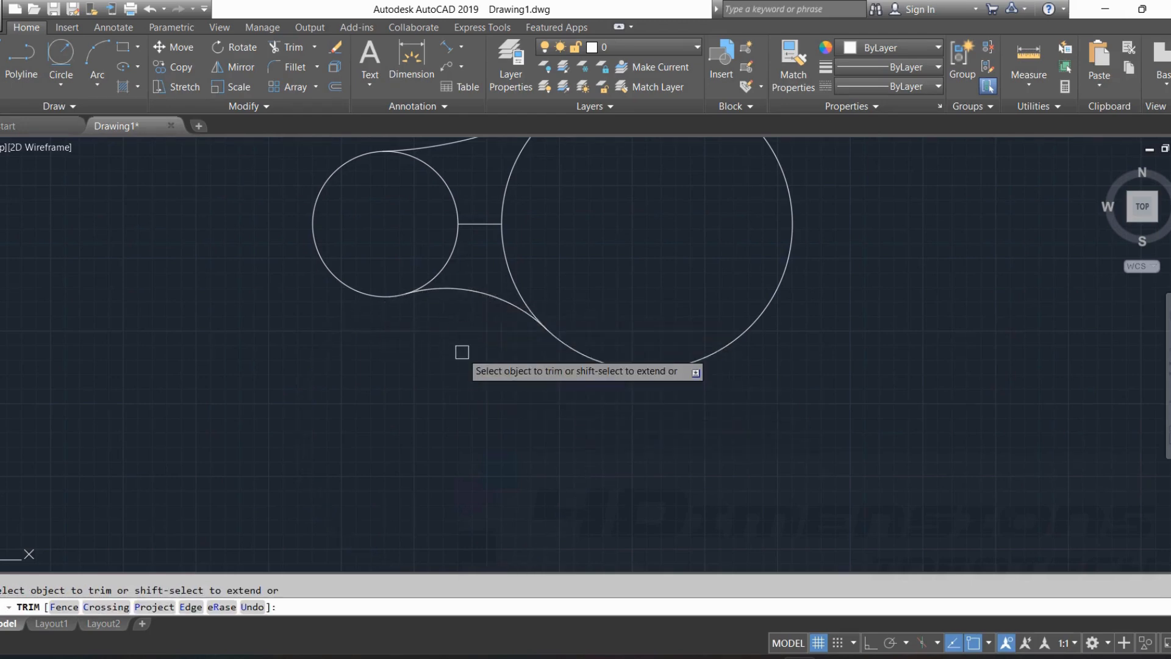
pyautogui.press('Escape')
# Draw a Tan, Tan, Radius circle of radius 300 enclosing both circles, tangent to the small circle's left side and the large circle's lower right.
pyautogui.moveTo(439, 303); pyautogui.dragTo(431, 342, button='middle')
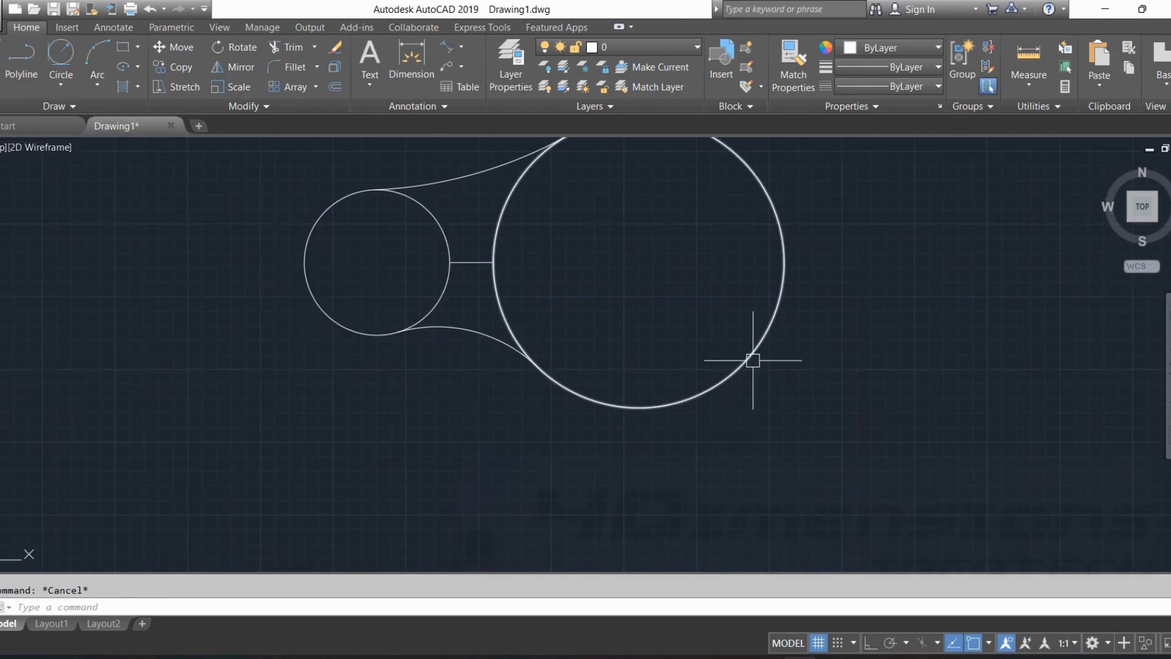
pyautogui.click(75, 85)
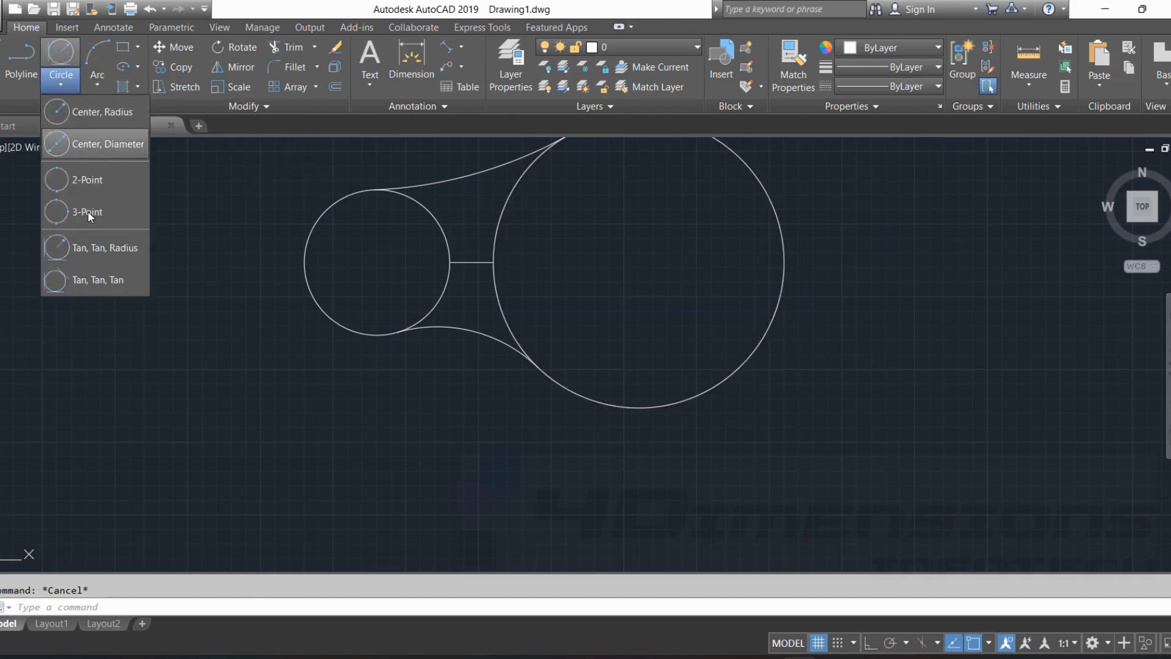
pyautogui.click(105, 247)
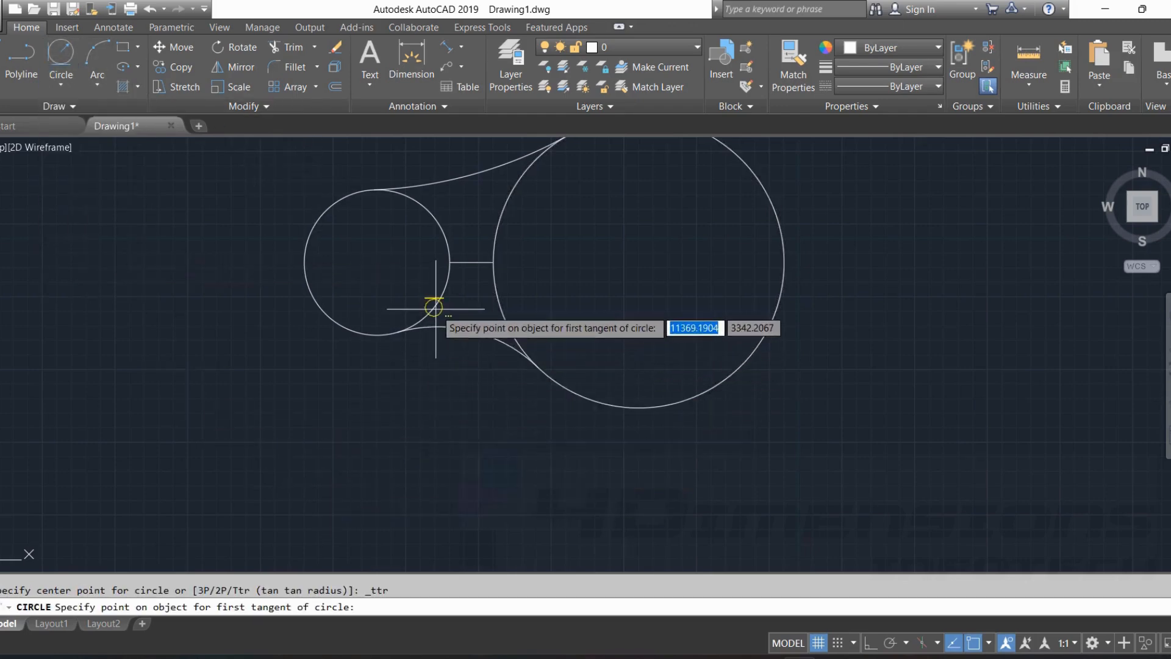
pyautogui.click(308, 283)
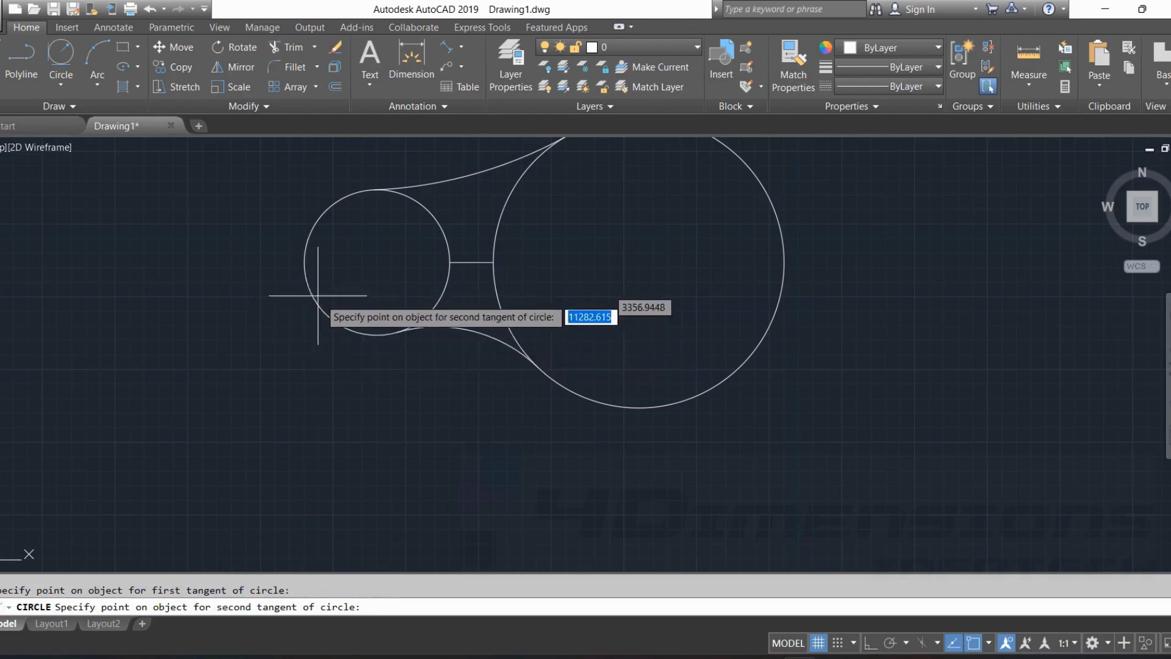
pyautogui.click(751, 354)
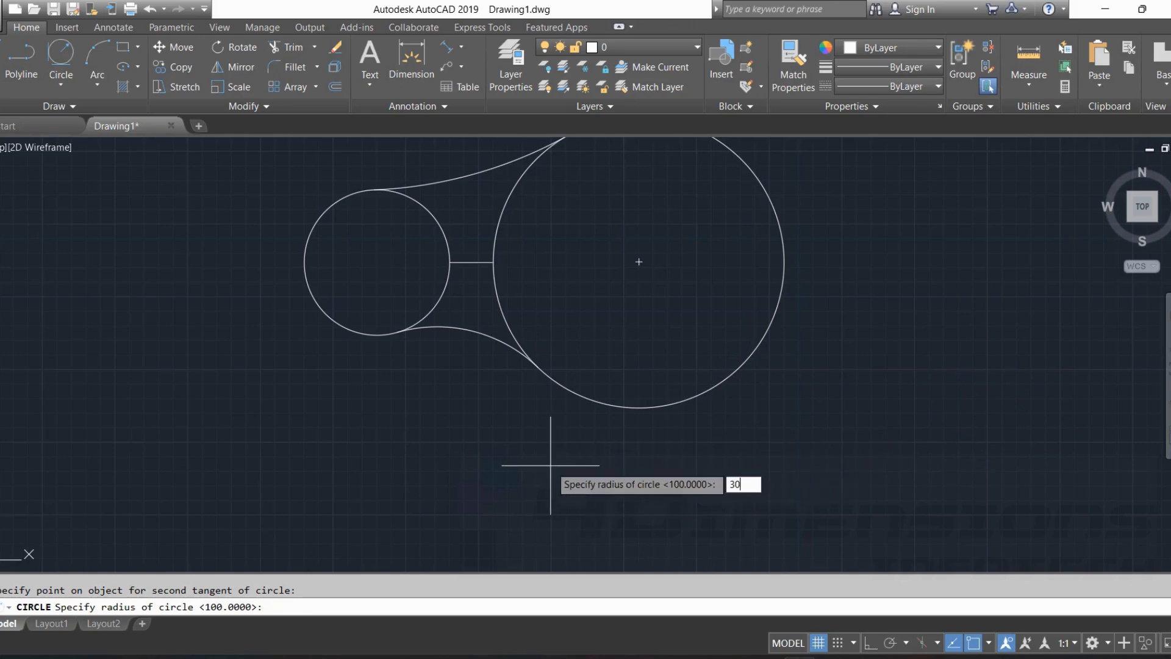
pyautogui.press('Return')
pyautogui.press('Escape')
pyautogui.scroll(-2, 364, 452)
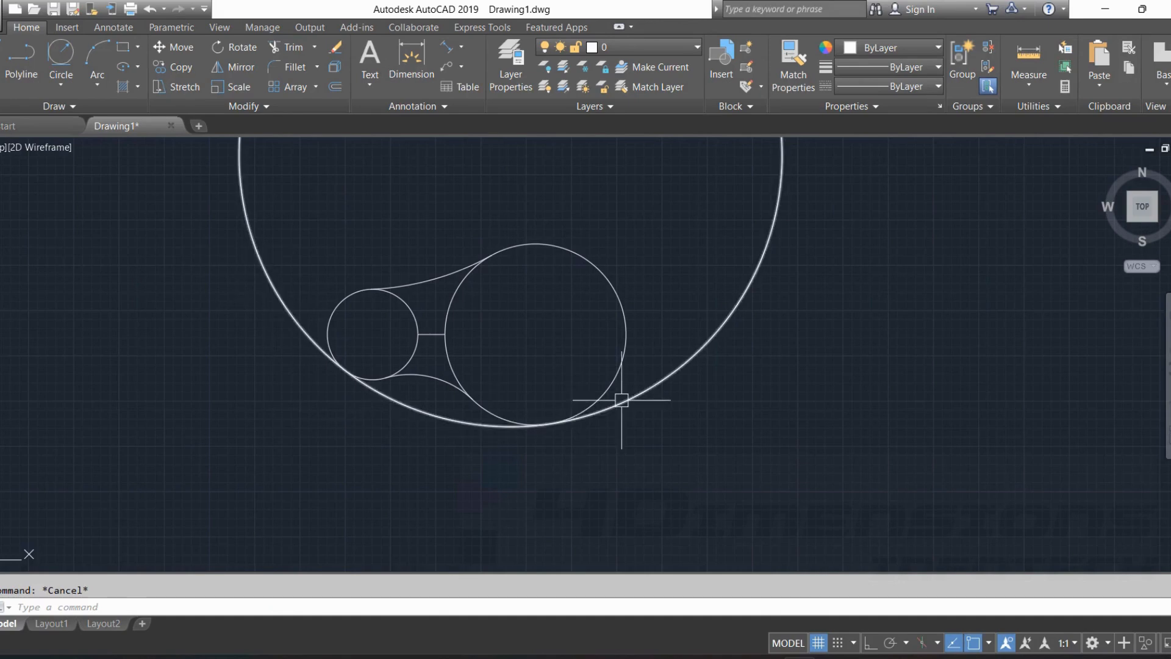
# Trim away the upper part of the enclosing circle, keeping only the lower arc that joins the two circles.
pyautogui.press('BackSpace')
pyautogui.write('t')
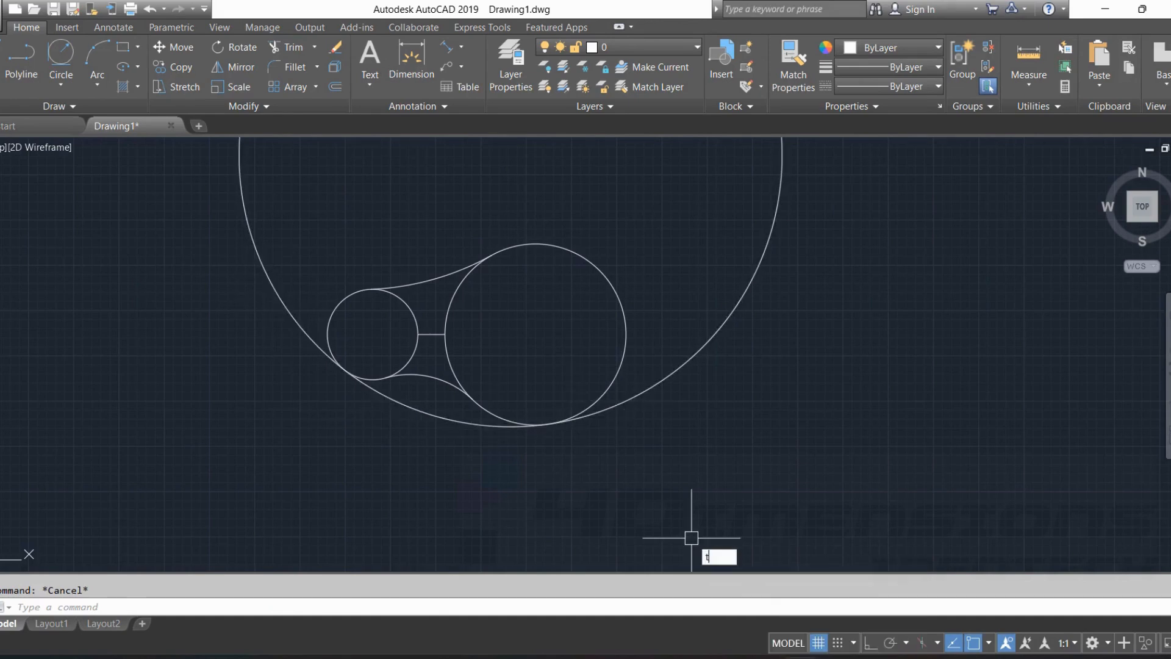
pyautogui.write('r')
pyautogui.press('Return')
pyautogui.press('Return')
pyautogui.click(645, 392)
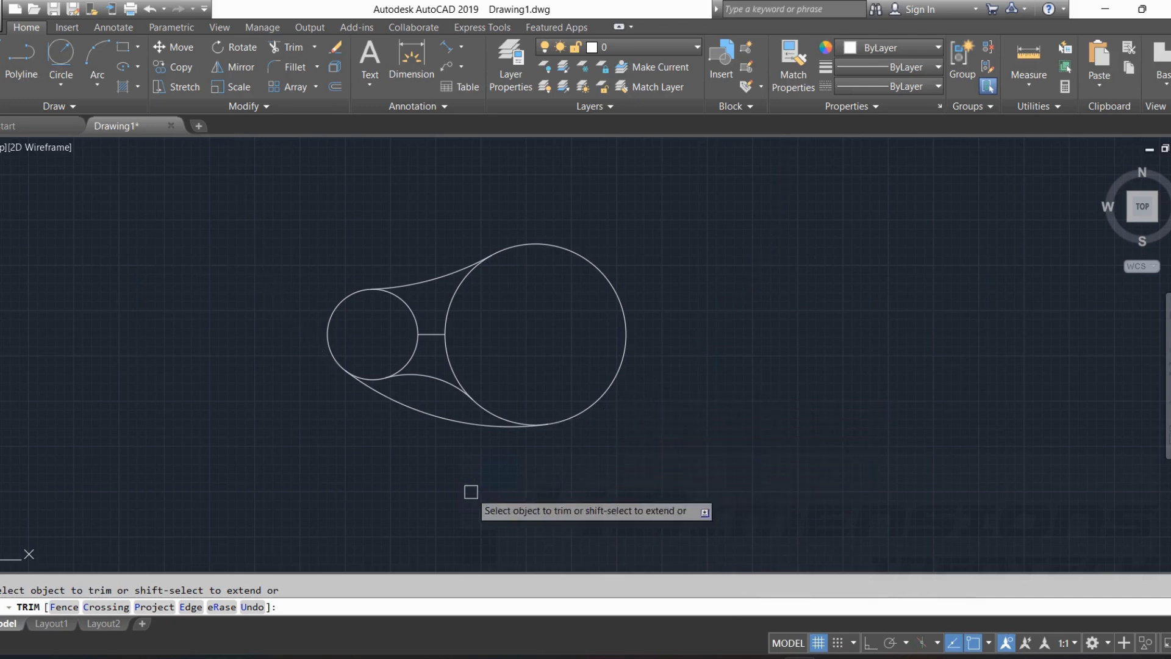
pyautogui.press('Escape')
# Draw an upright rectangle in the empty area to the right of the two joined circles.
pyautogui.scroll(4, 427, 375)
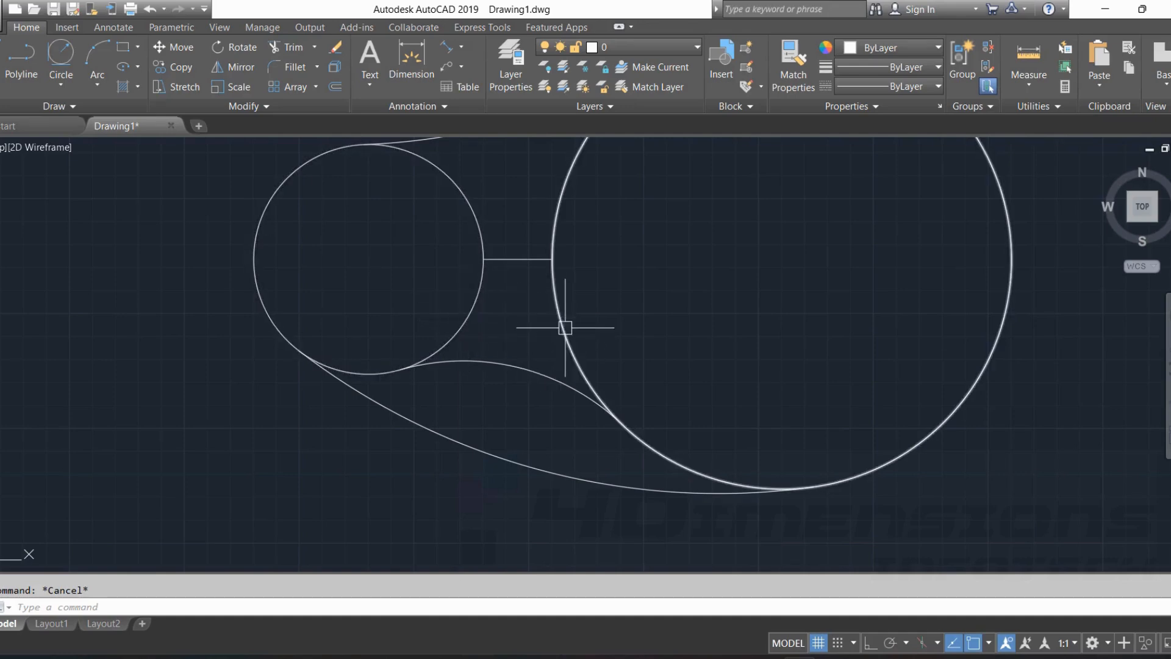
pyautogui.scroll(-3, 868, 471)
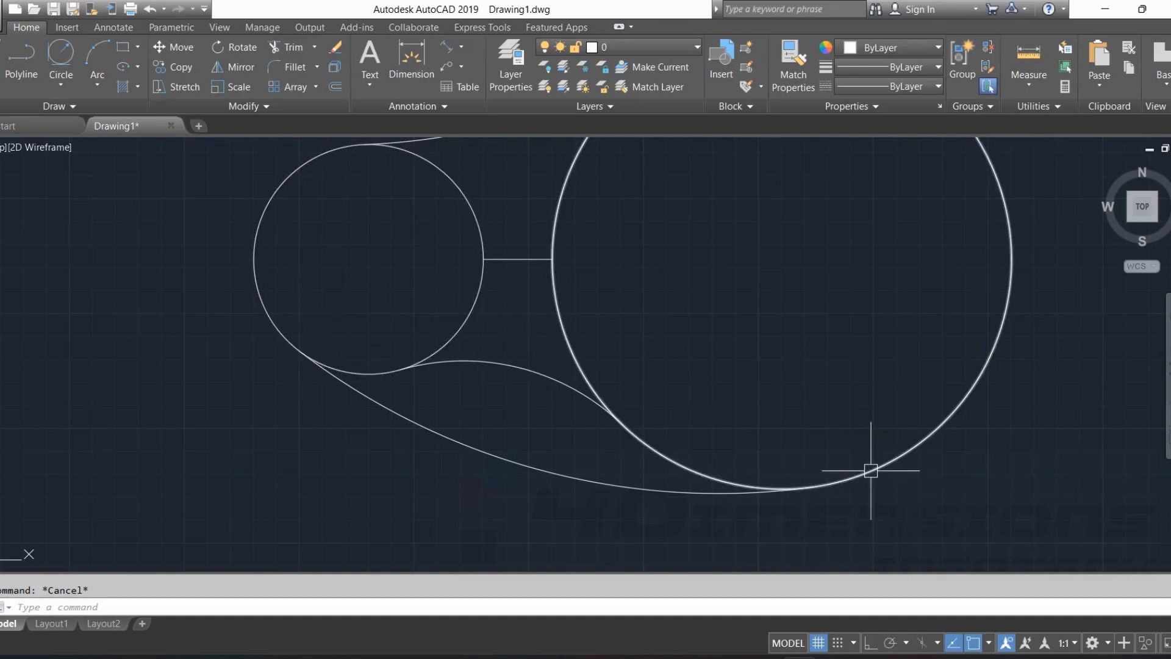
pyautogui.click(61, 84)
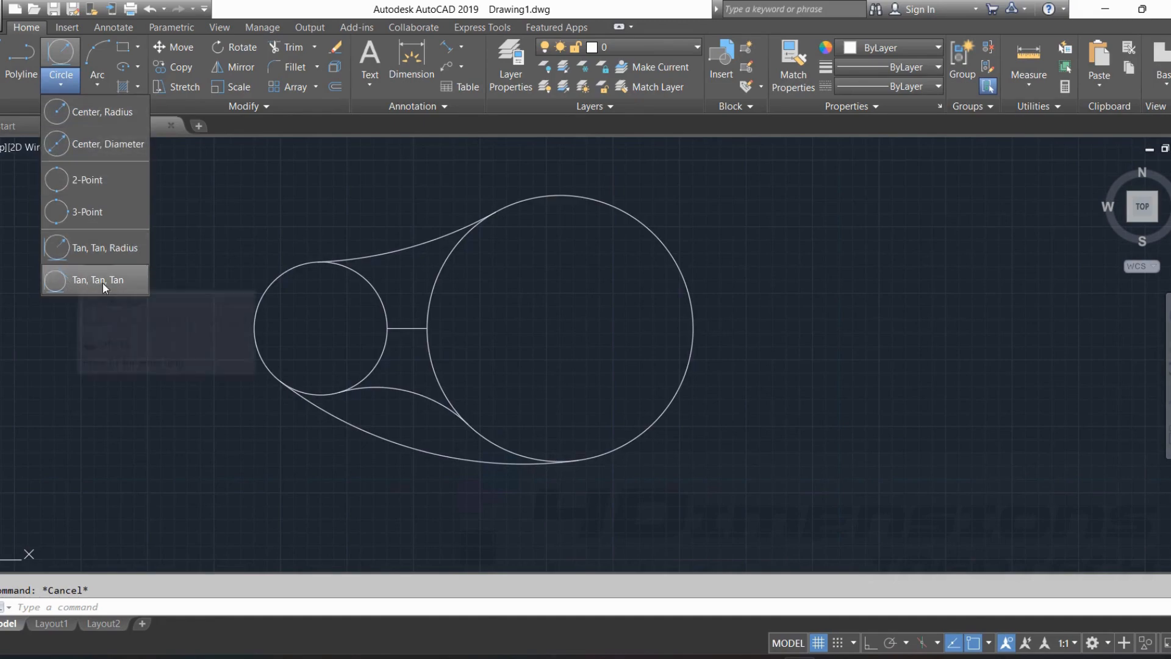
pyautogui.click(123, 47)
pyautogui.moveTo(851, 413); pyautogui.dragTo(305, 358, button='middle')
pyautogui.click(410, 438)
pyautogui.click(604, 197)
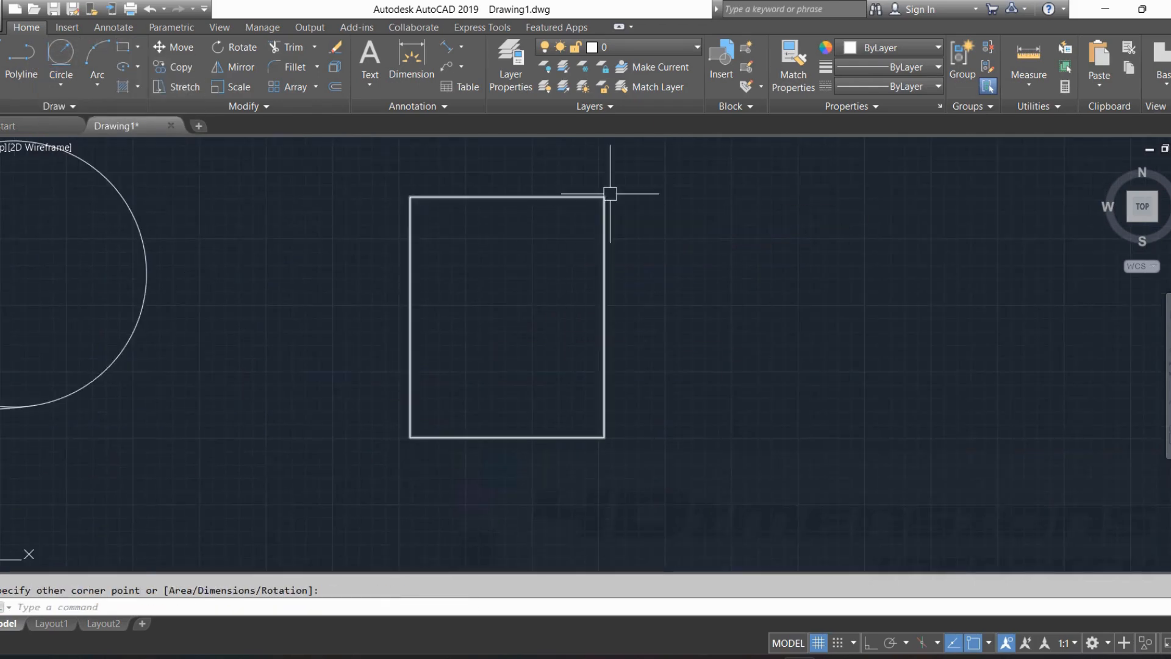
pyautogui.press('Escape')
# Draw a Tan, Tan, Tan circle tangent to the left, upper and right sides of the rectangle.
pyautogui.click(61, 85)
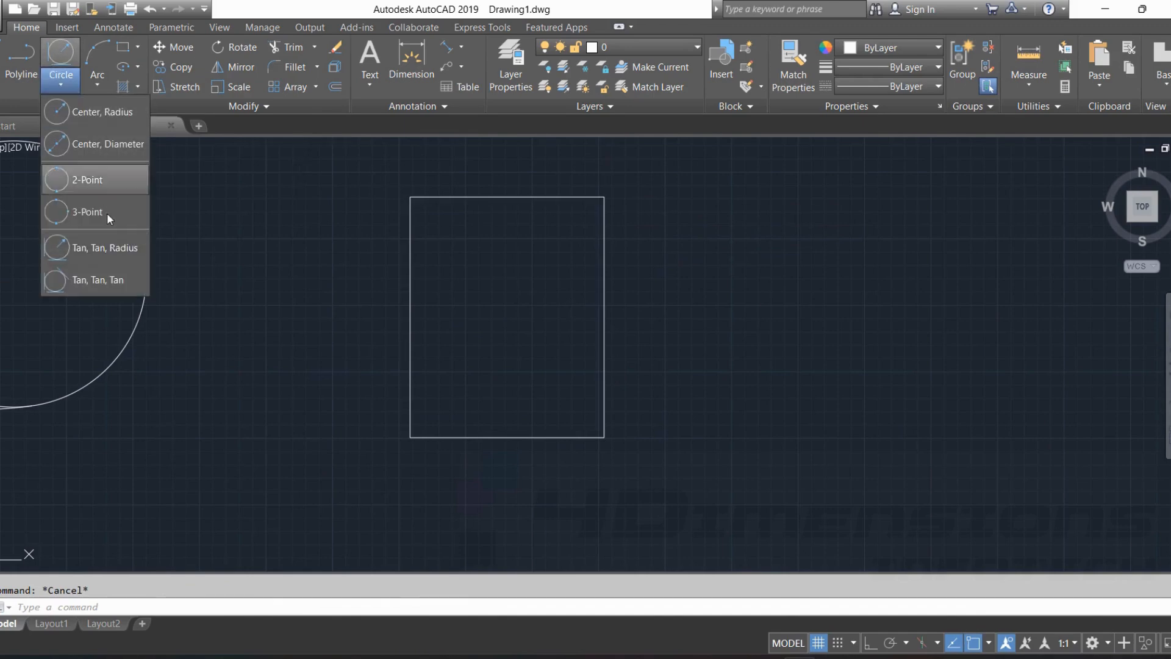
pyautogui.click(110, 283)
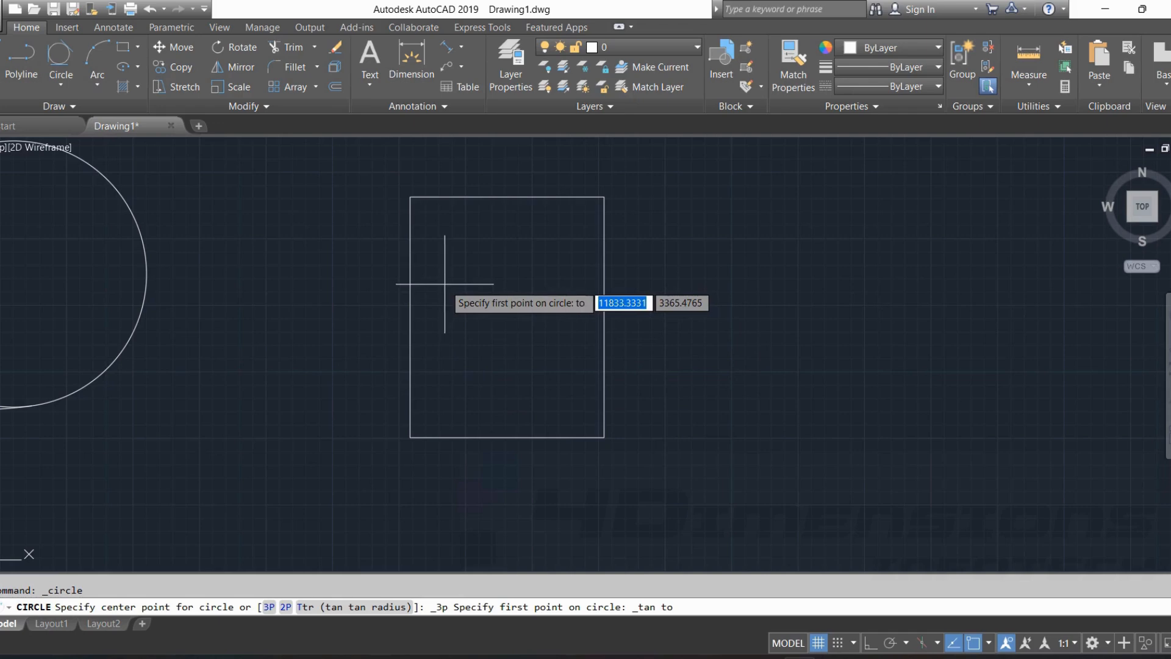
pyautogui.click(410, 287)
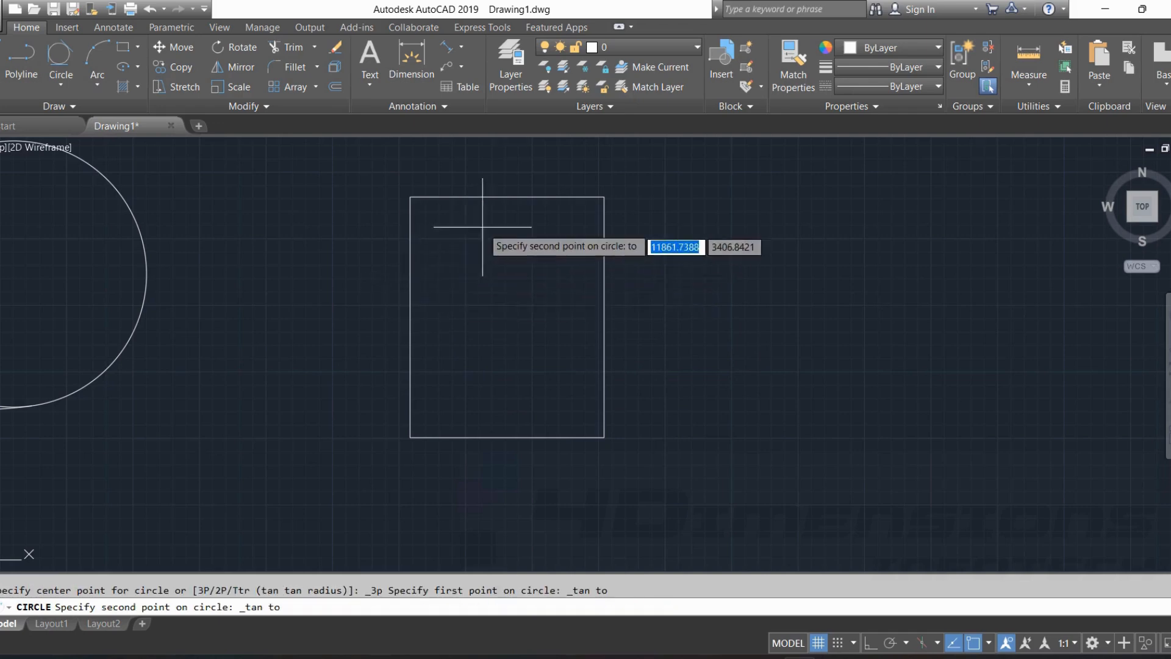
pyautogui.click(504, 197)
pyautogui.click(603, 315)
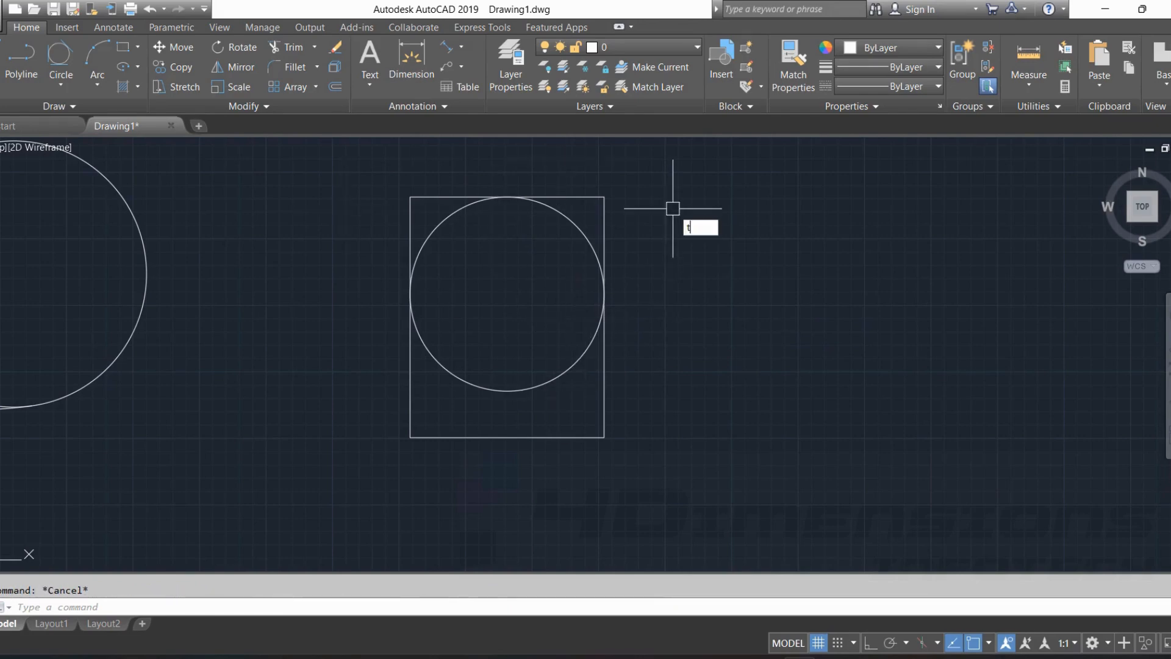
# Trim away the rectangle's two upper corners and the circle's lower arc to leave a round-topped outline.
pyautogui.write('tr')
pyautogui.press('Return')
pyautogui.press('Return')
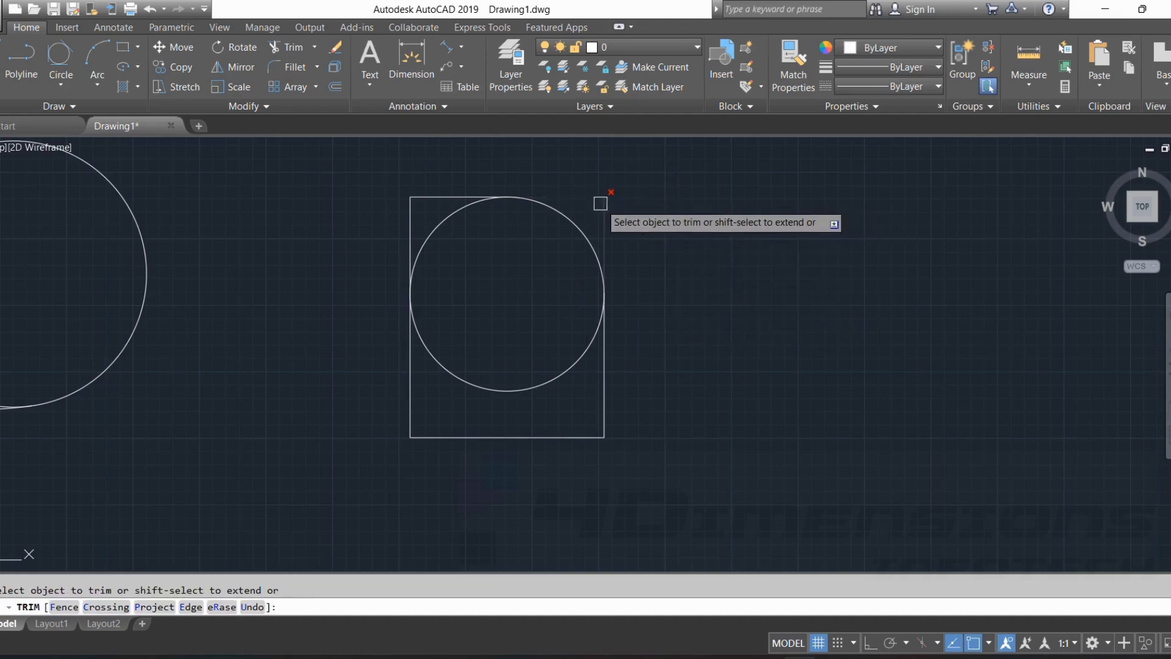
pyautogui.click(513, 199)
pyautogui.click(416, 201)
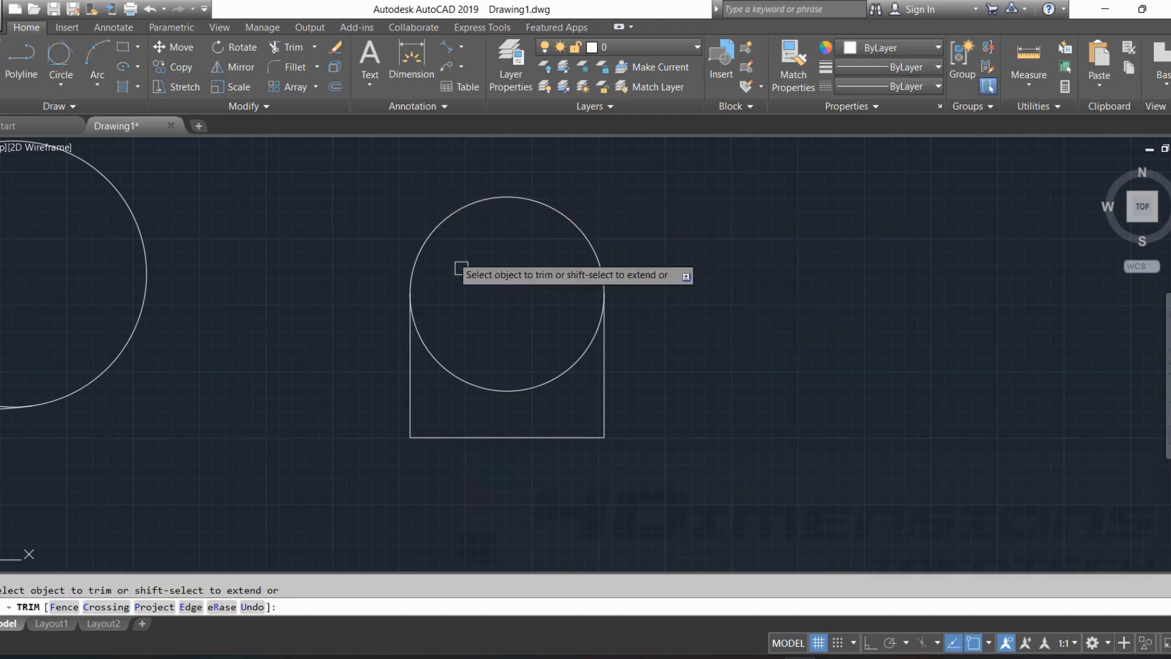
pyautogui.click(501, 384)
pyautogui.press('Escape')
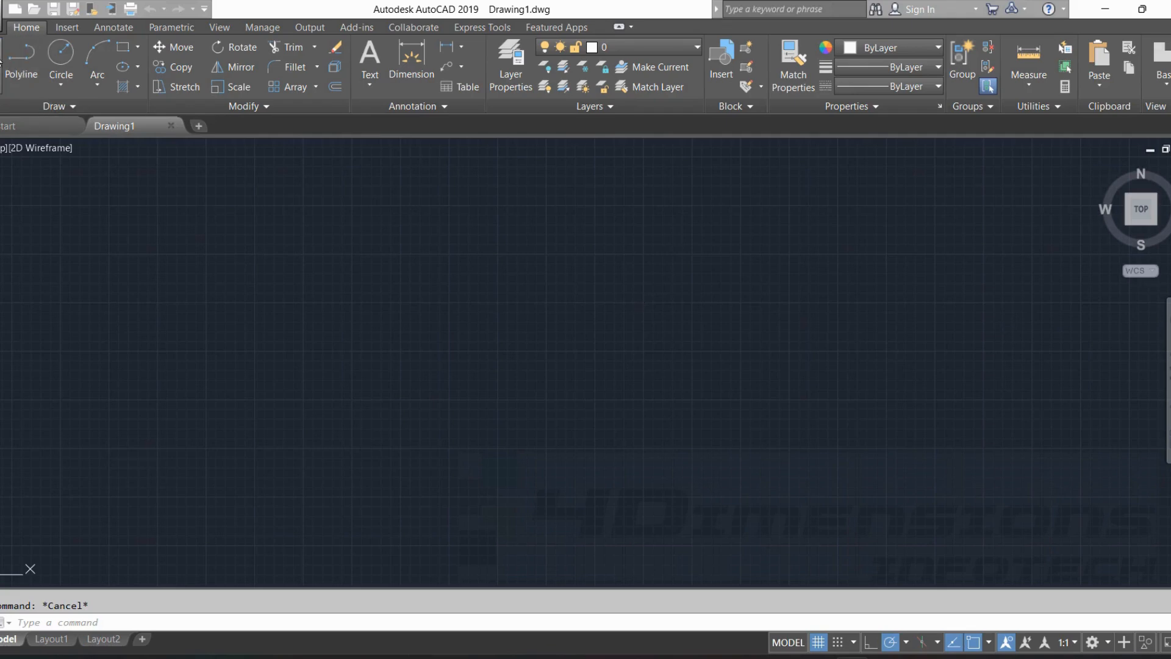
# Draw five connected line segments that cross each other in an open star shape in the empty drawing.
pyautogui.click(465, 222)
pyautogui.press('Escape')
pyautogui.press('Escape')
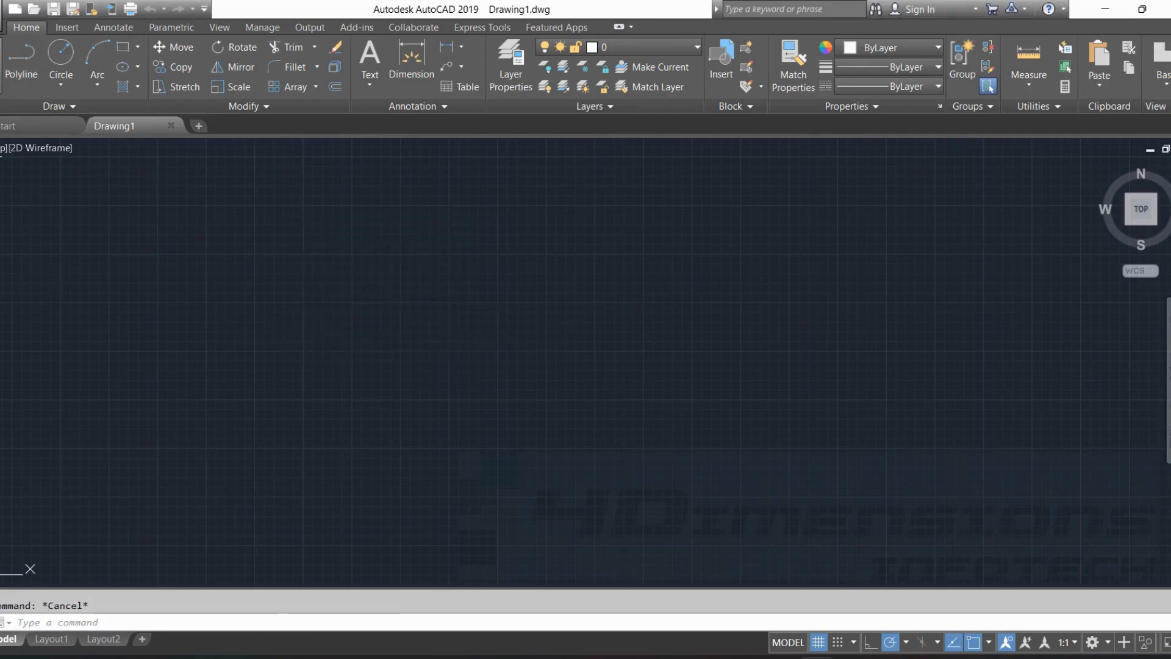
pyautogui.press('l')
pyautogui.press('Return')
pyautogui.click(511, 228)
pyautogui.click(315, 375)
pyautogui.click(690, 436)
pyautogui.click(364, 202)
pyautogui.click(452, 502)
pyautogui.click(696, 289)
pyautogui.press('Escape')
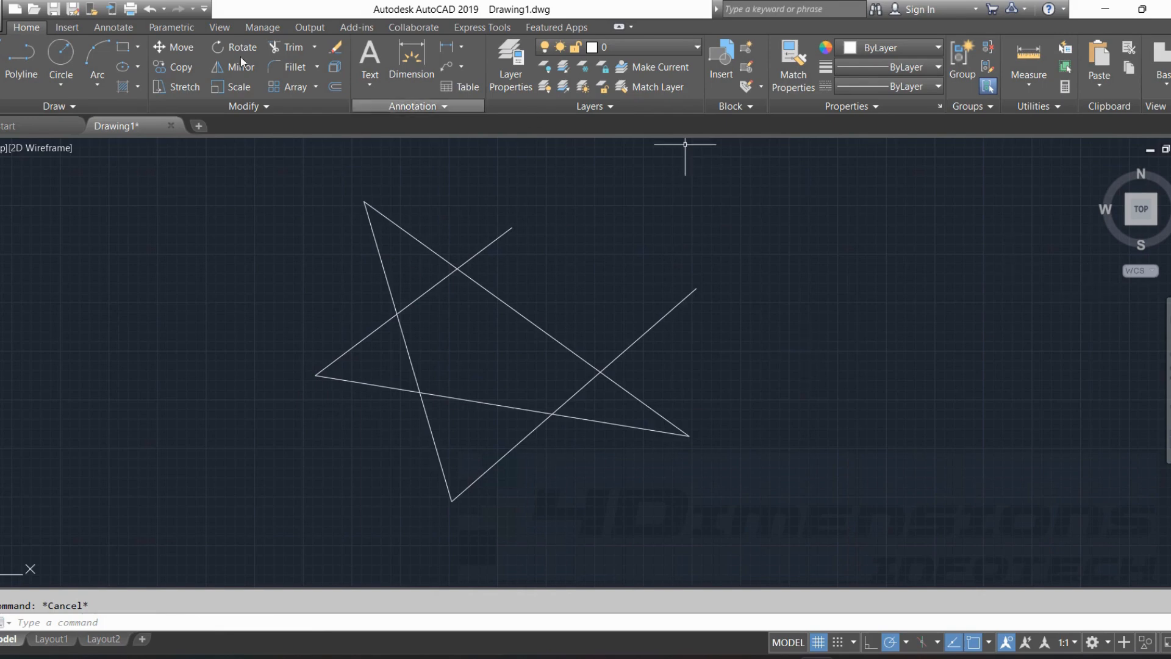
# Draw a separate, slightly downward-sloping line to the right of the star.
pyautogui.click(0, 59)
pyautogui.click(829, 253)
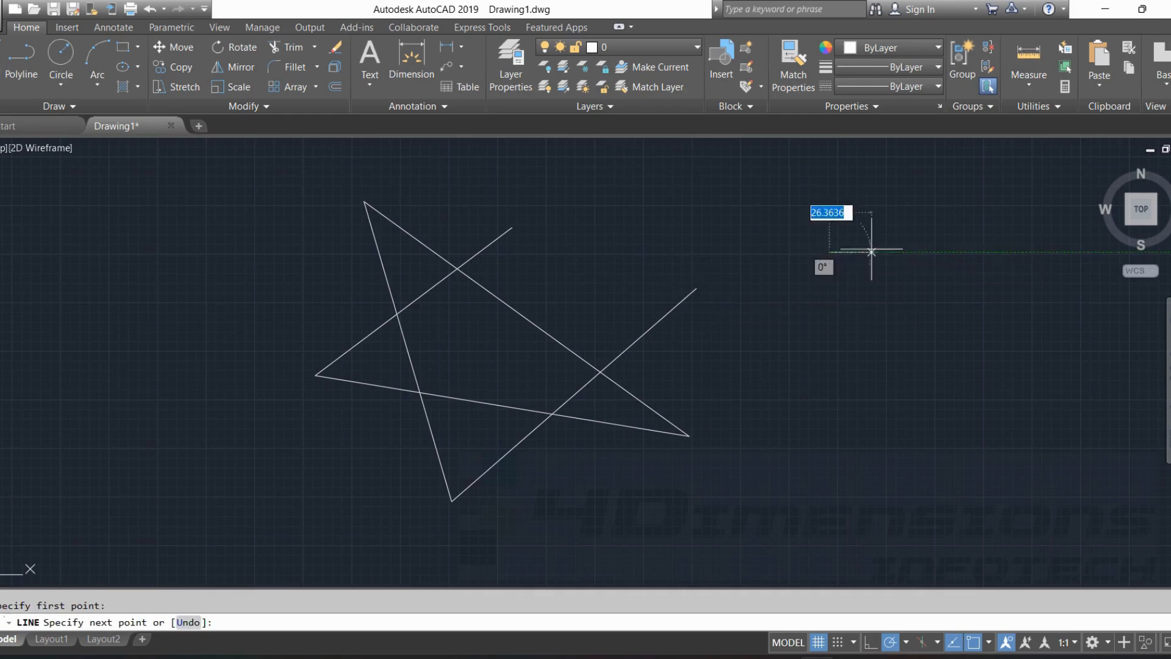
pyautogui.click(1044, 276)
pyautogui.press('Escape')
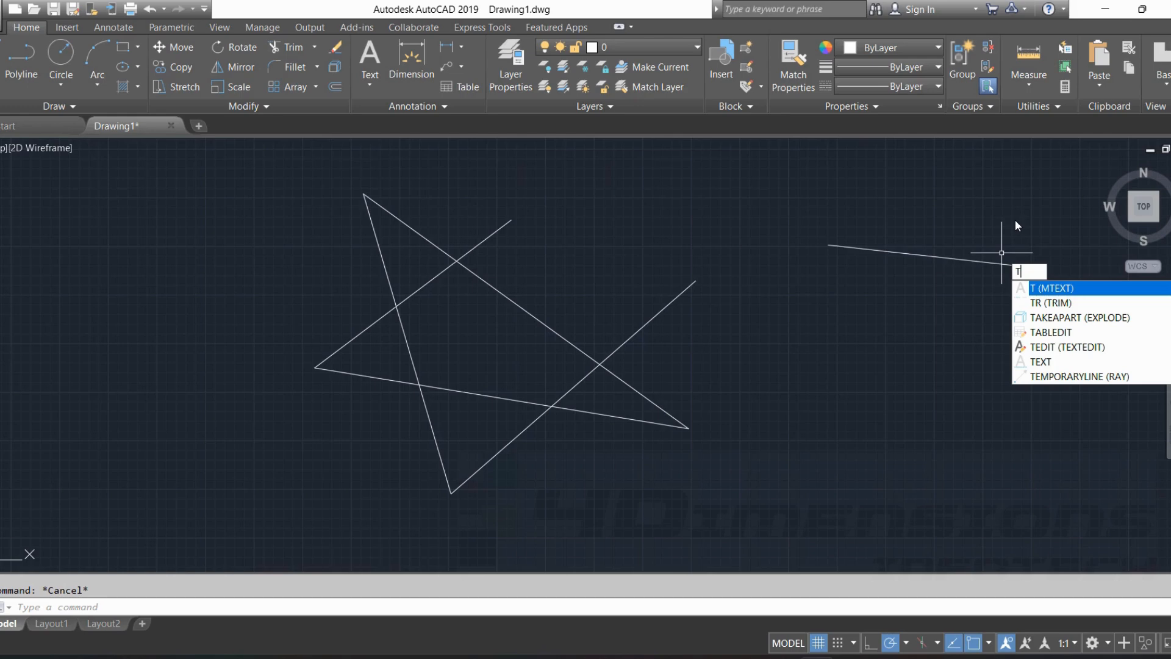
# Trim away the star's upper arms, loose line ends and inner segments, leaving an open zigzag outline and the long upper-right line.
pyautogui.write('TR')
pyautogui.press('Return')
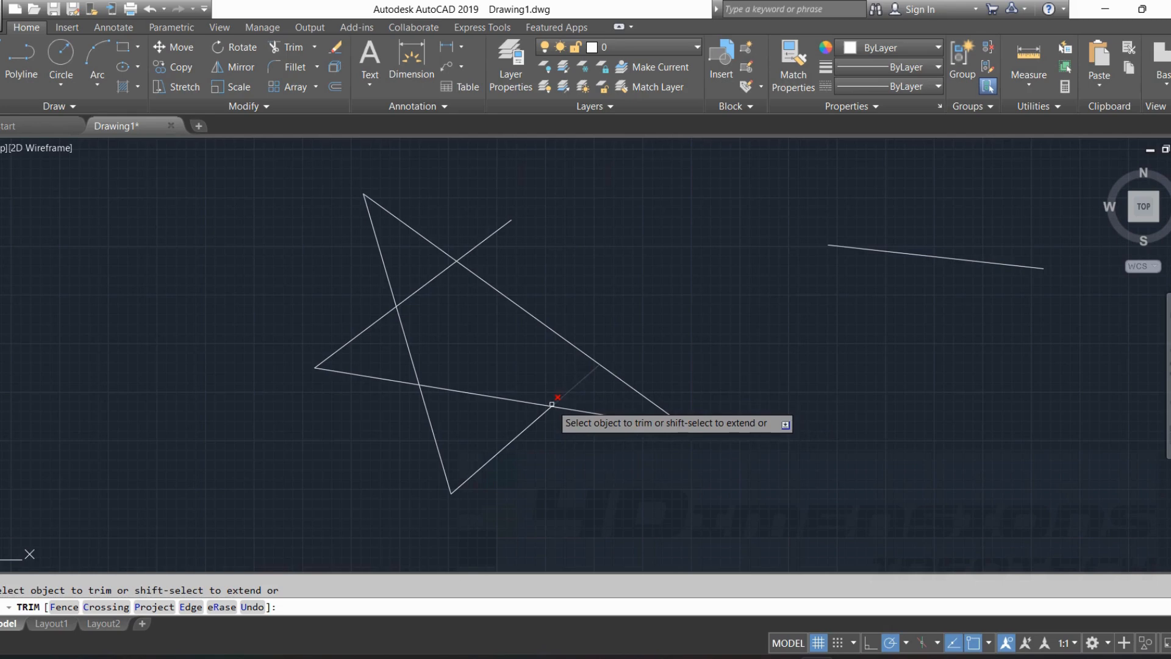
pyautogui.click(585, 378)
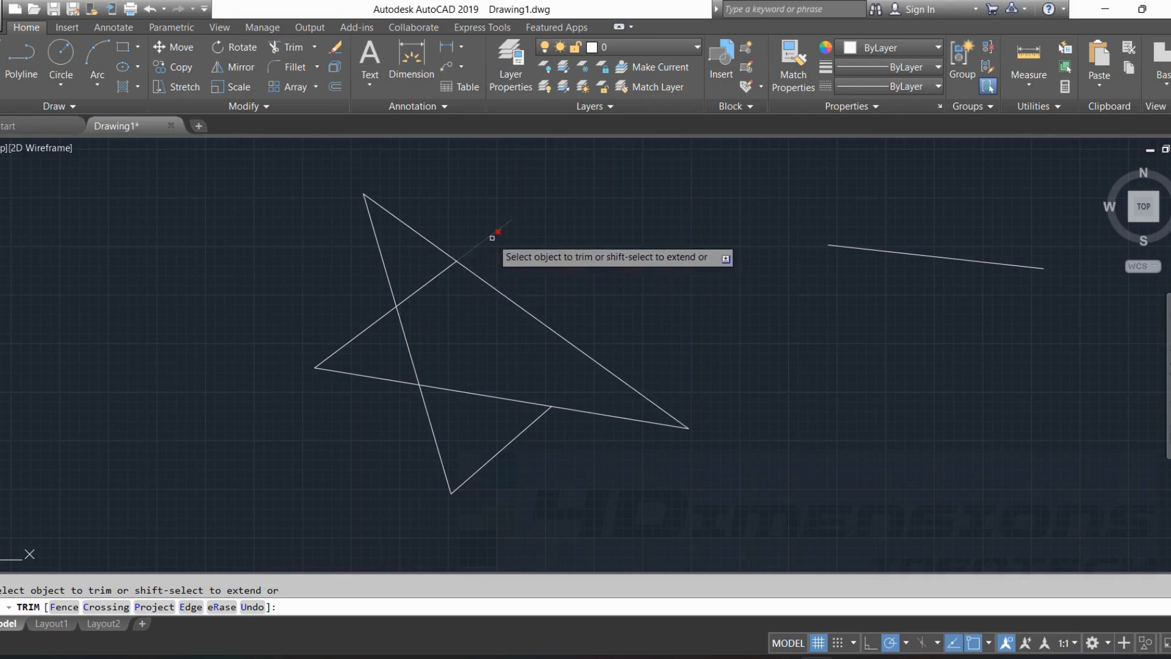
pyautogui.click(408, 224)
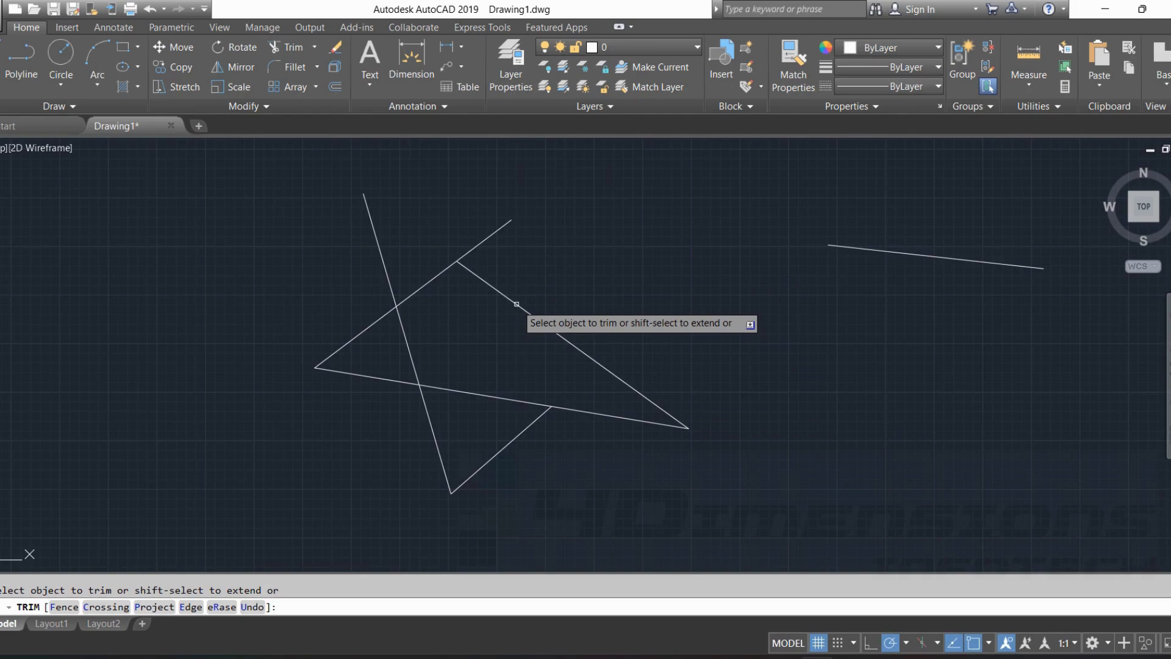
pyautogui.click(485, 239)
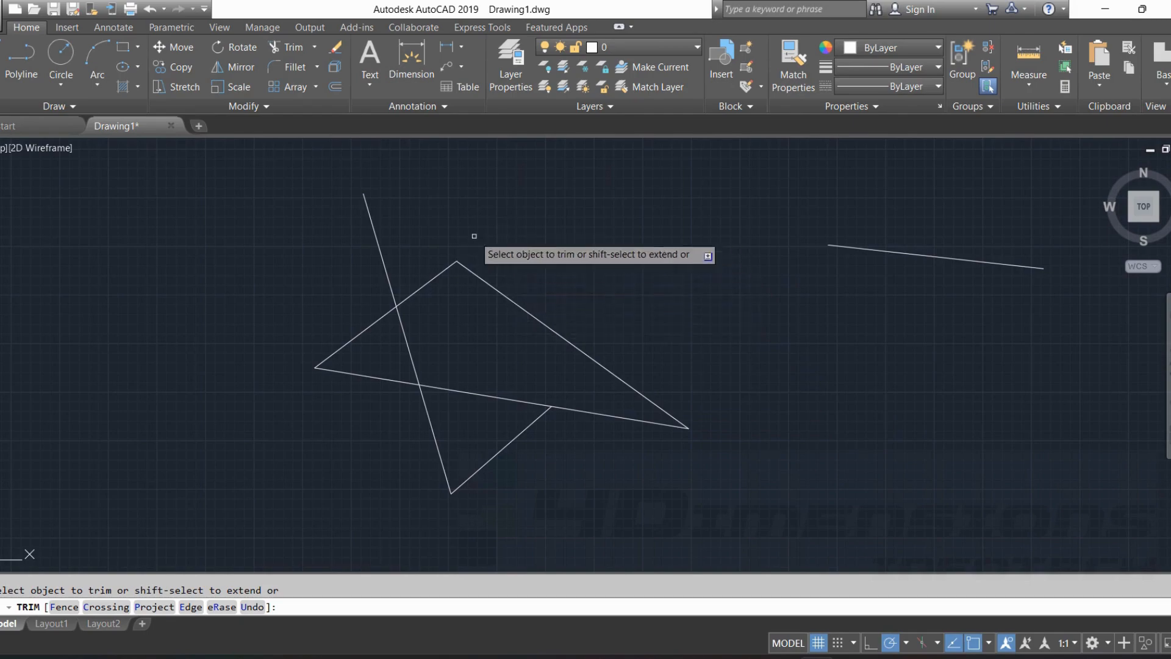
pyautogui.click(448, 270)
pyautogui.click(388, 279)
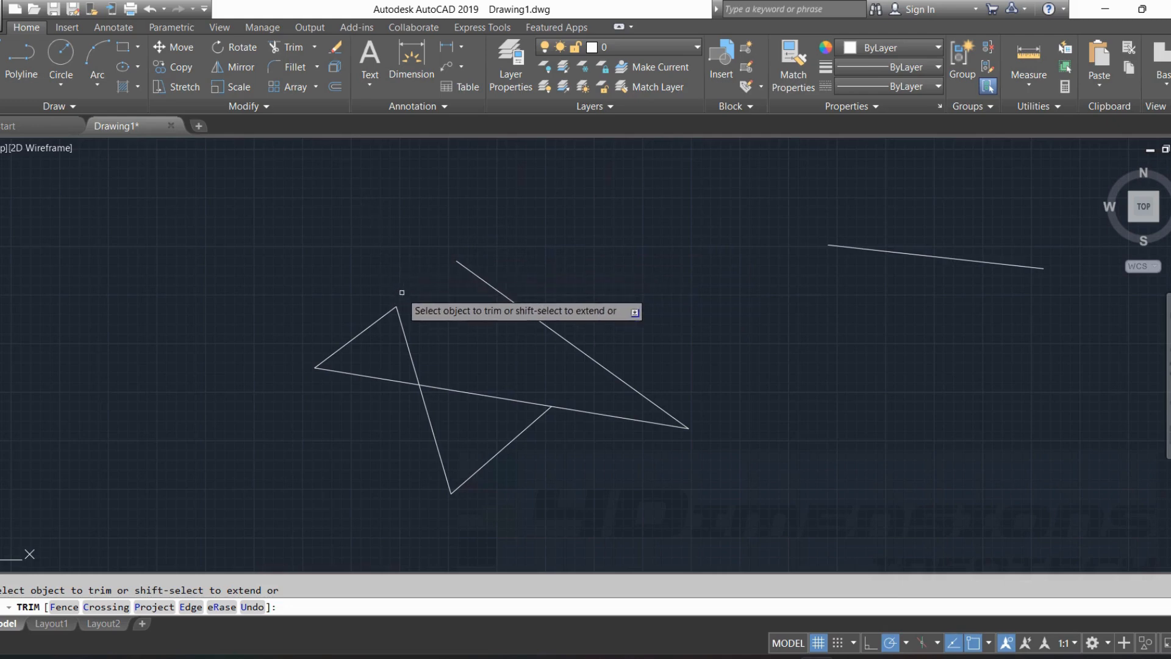
pyautogui.click(405, 335)
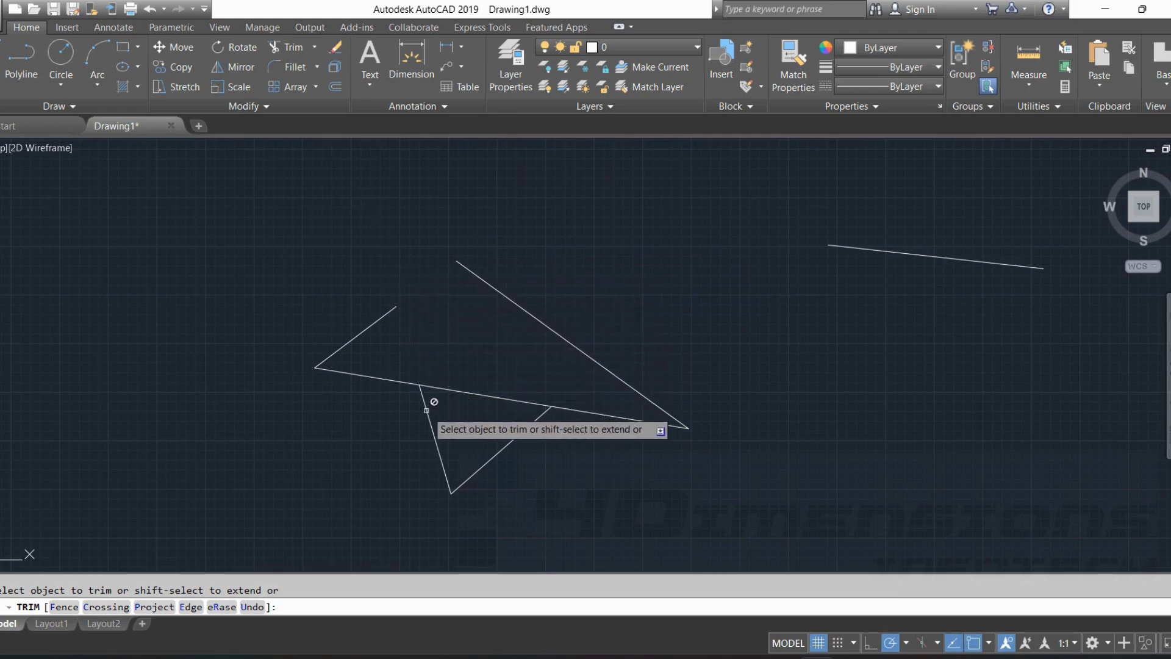
pyautogui.click(455, 390)
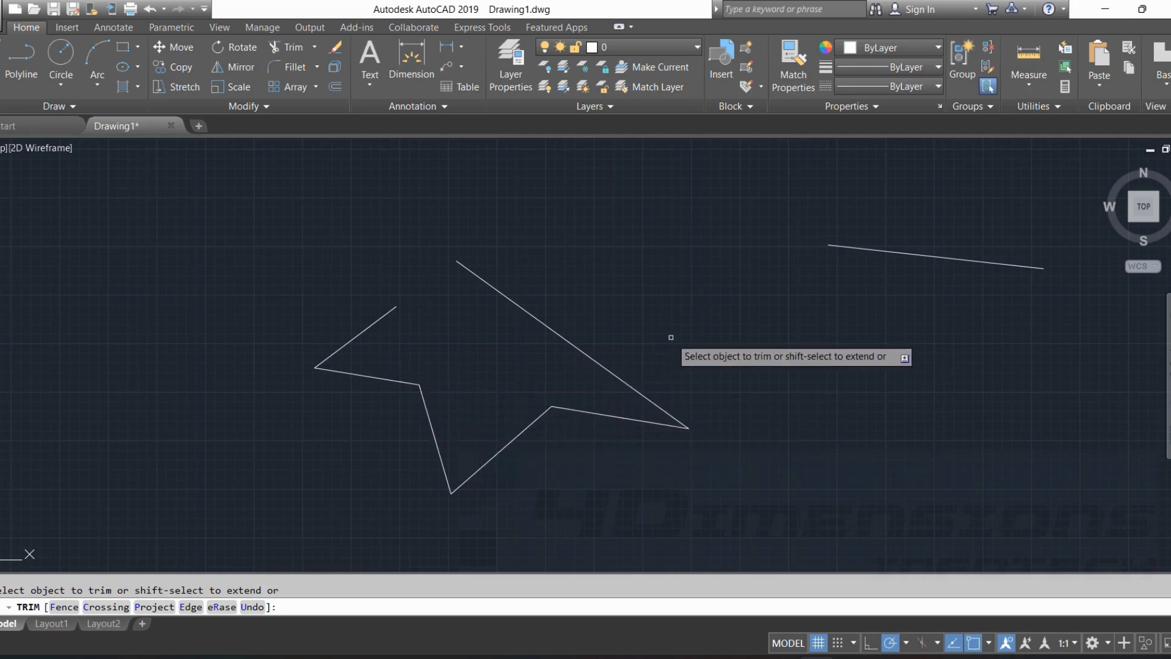
pyautogui.press('Escape')
# Delete the separate upper-right line and the whole zigzag outline to empty the drawing.
pyautogui.moveTo(675, 330); pyautogui.dragTo(519, 341, button='middle')
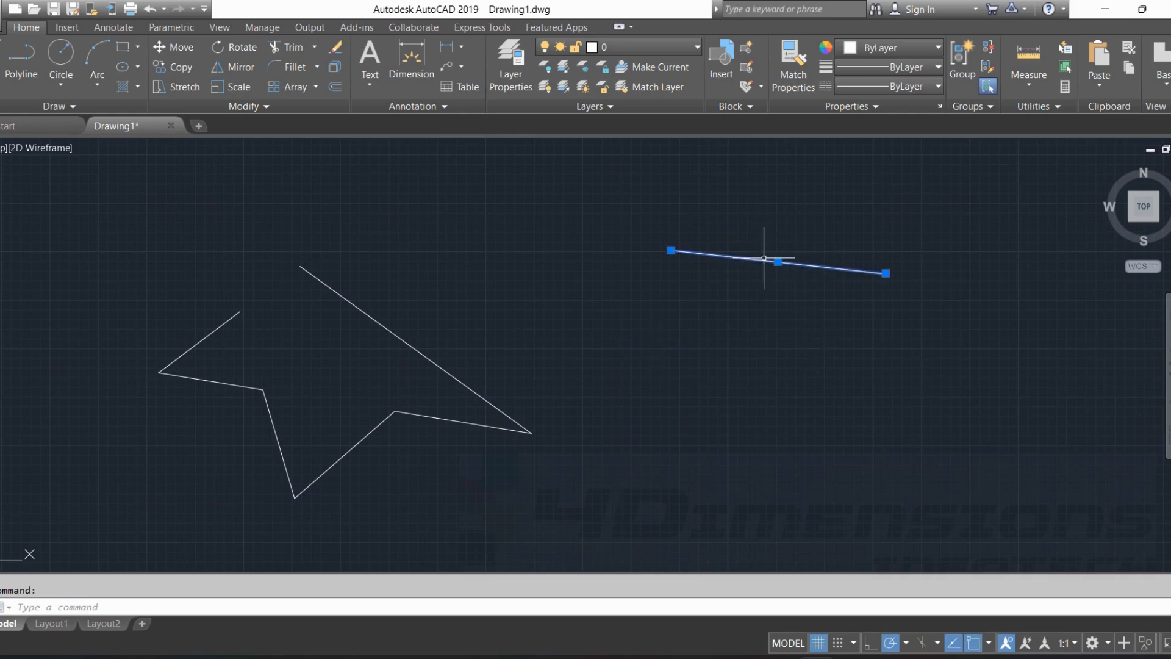
pyautogui.moveTo(544, 502)
pyautogui.mouseDown()
pyautogui.moveTo(118, 465)
pyautogui.moveTo(293, 203)
pyautogui.moveTo(648, 319)
pyautogui.mouseUp()
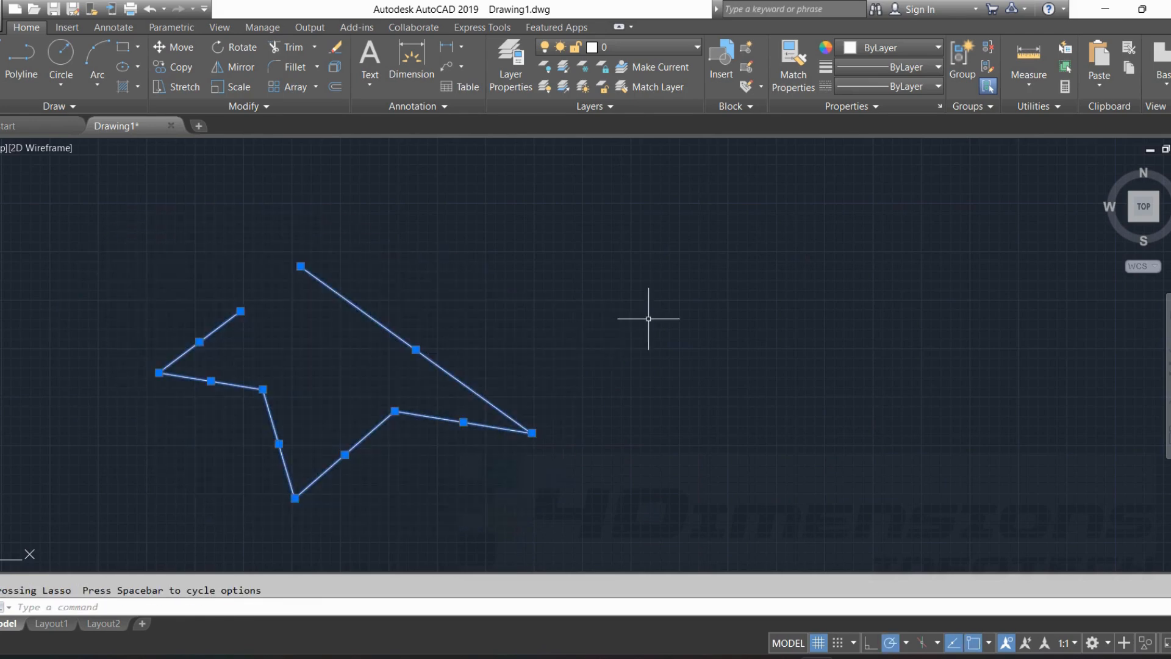
pyautogui.press('Delete')
pyautogui.moveTo(550, 296); pyautogui.dragTo(488, 301, button='middle')
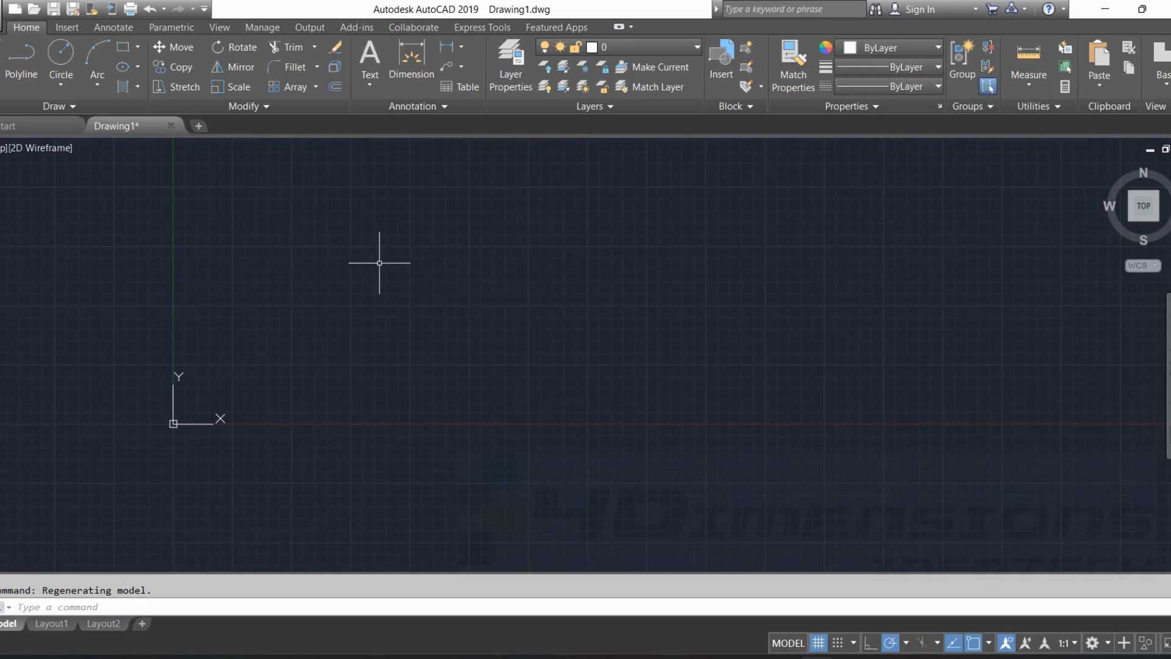
# Draw a circle by center and radius in the empty drawing, up and to the right of the origin.
pyautogui.click(61, 55)
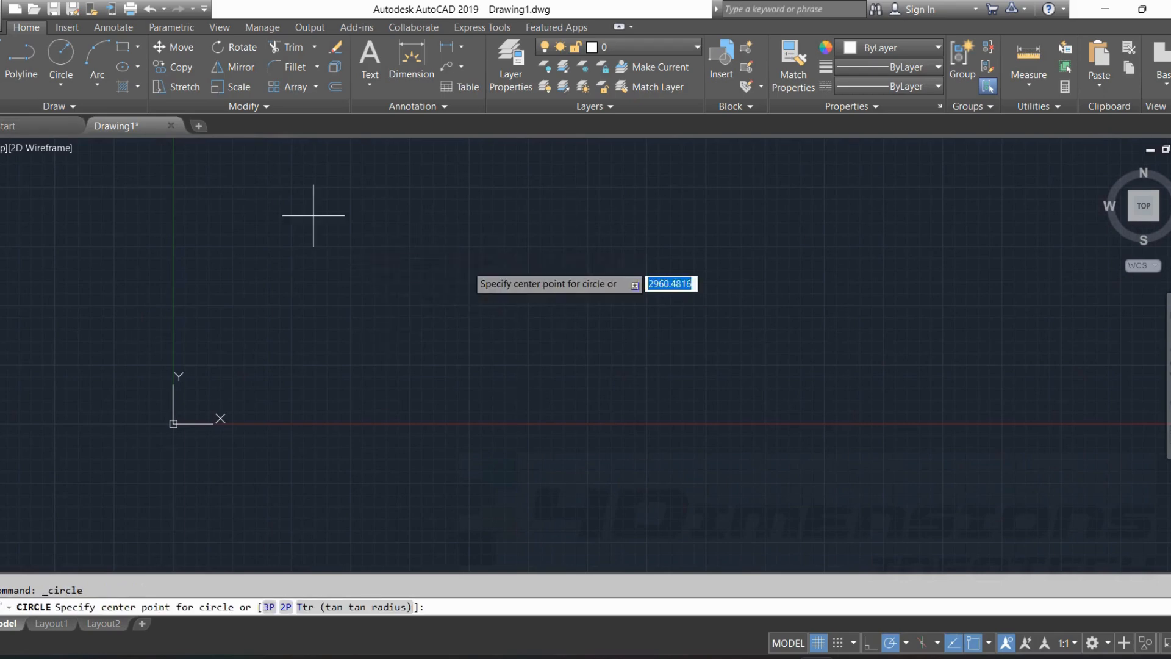
pyautogui.click(457, 254)
pyautogui.click(518, 178)
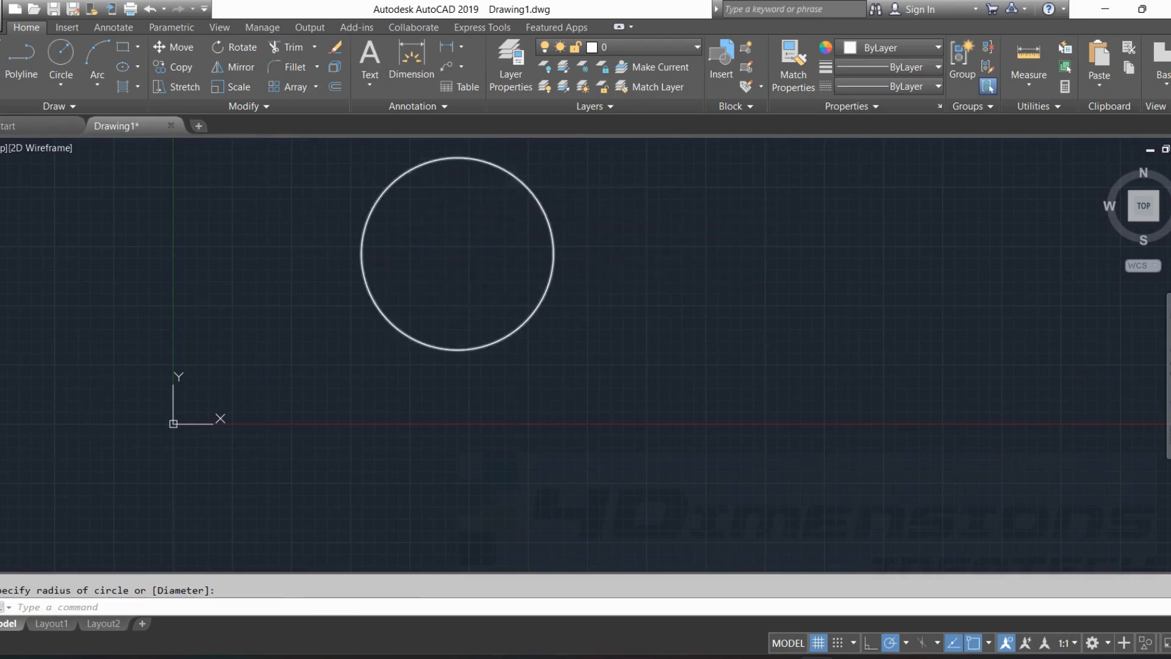
pyautogui.press('Escape')
# Draw a gently downward-sloping line to the right of the circle without touching it.
pyautogui.write('l')
pyautogui.press('Return')
pyautogui.click(640, 282)
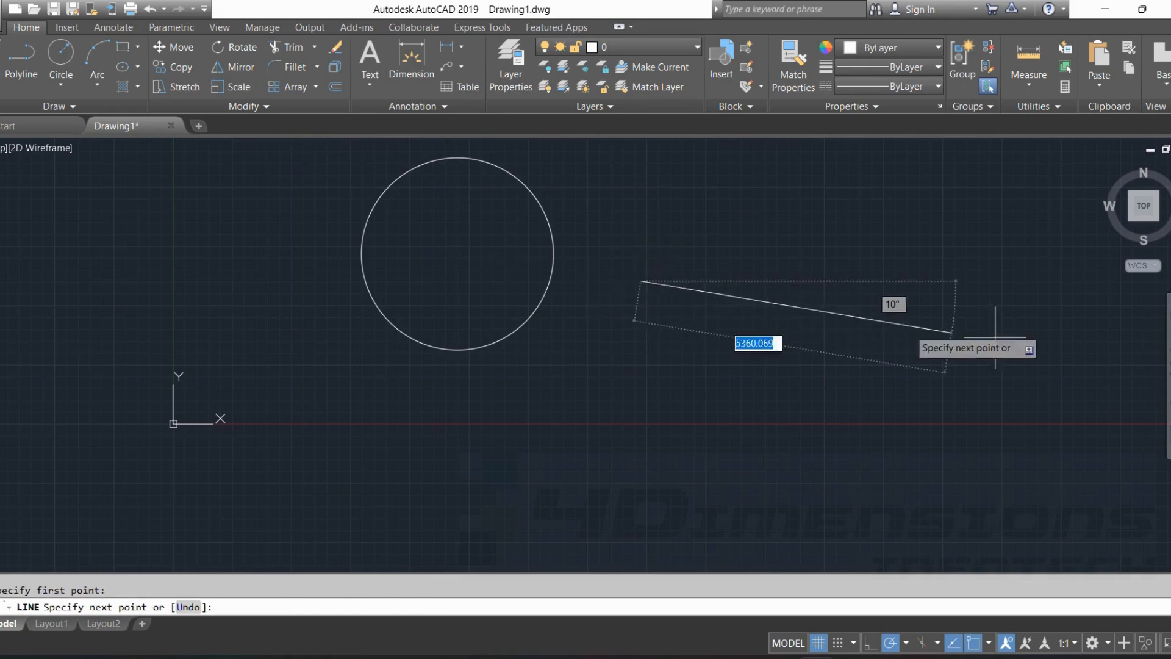
pyautogui.click(1033, 338)
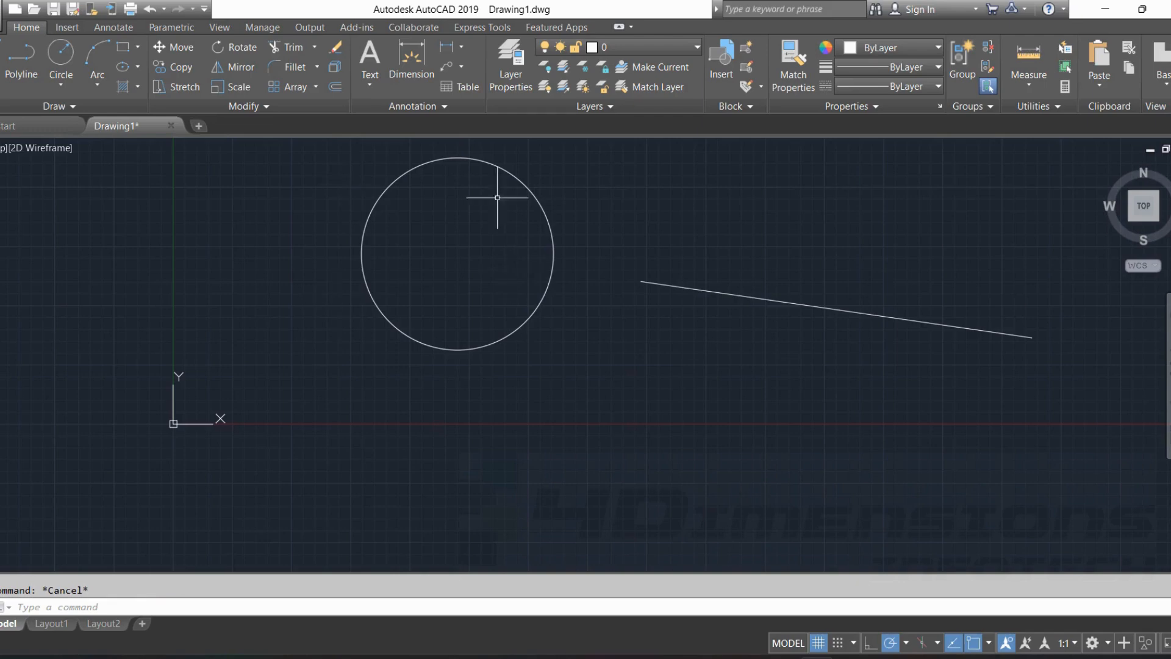
# Draw a steep slanted line on the upper-left side of the circle, clear of it.
pyautogui.scroll(2, 532, 253)
pyautogui.moveTo(531, 251); pyautogui.dragTo(604, 356, button='middle')
pyautogui.scroll(-6, 603, 356)
pyautogui.click(1, 55)
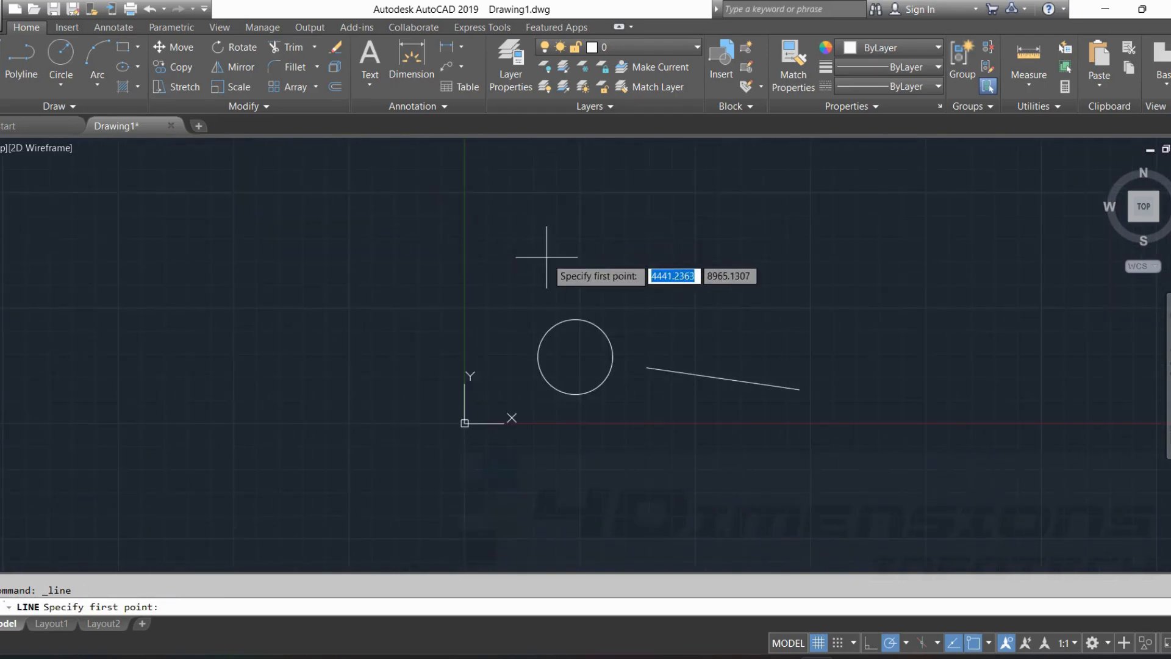
pyautogui.click(547, 257)
pyautogui.click(492, 364)
# Extend the left end of the gently sloping line to the near edge of the circle.
pyautogui.scroll(2, 624, 431)
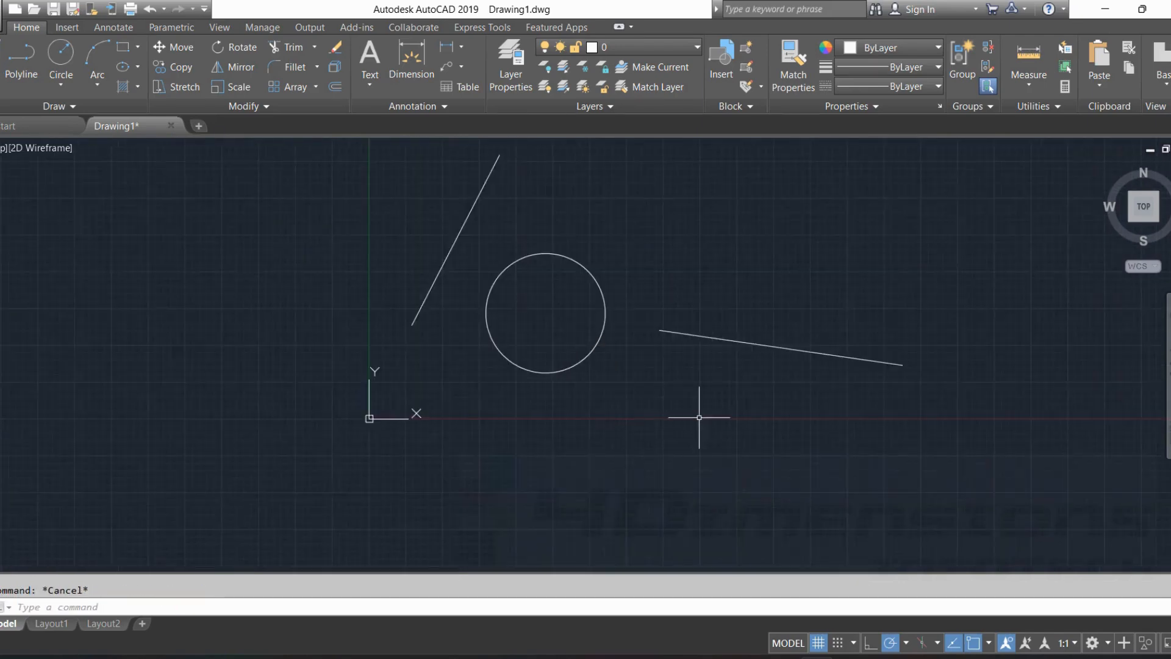
pyautogui.moveTo(698, 413); pyautogui.dragTo(651, 437, button='middle')
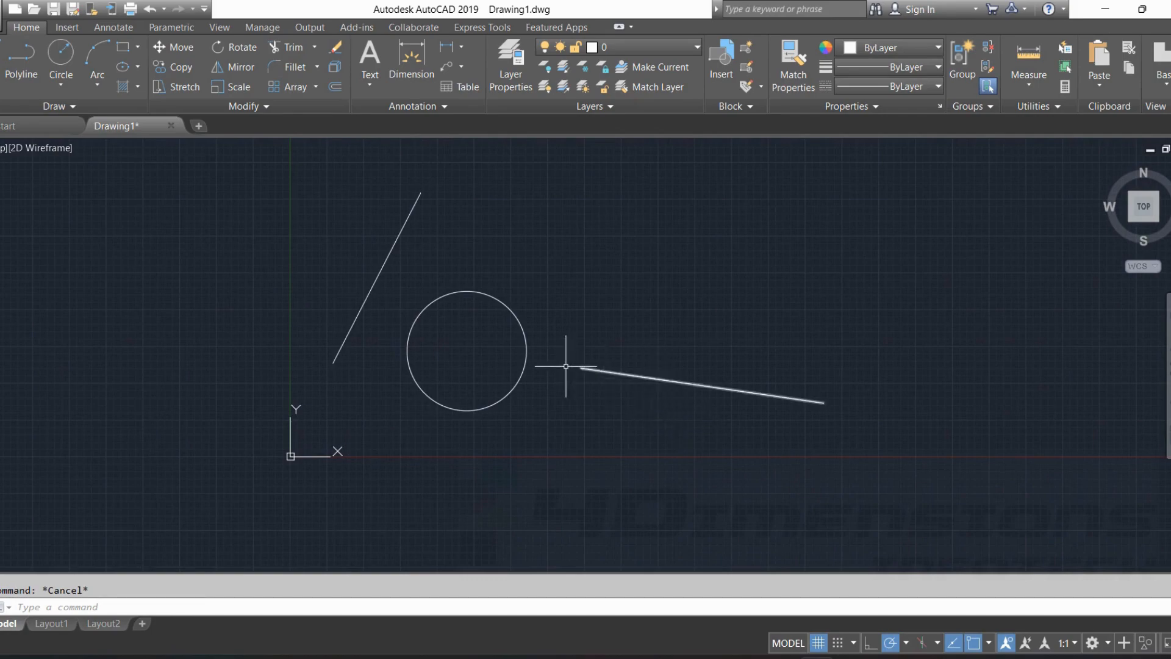
pyautogui.scroll(3, 594, 371)
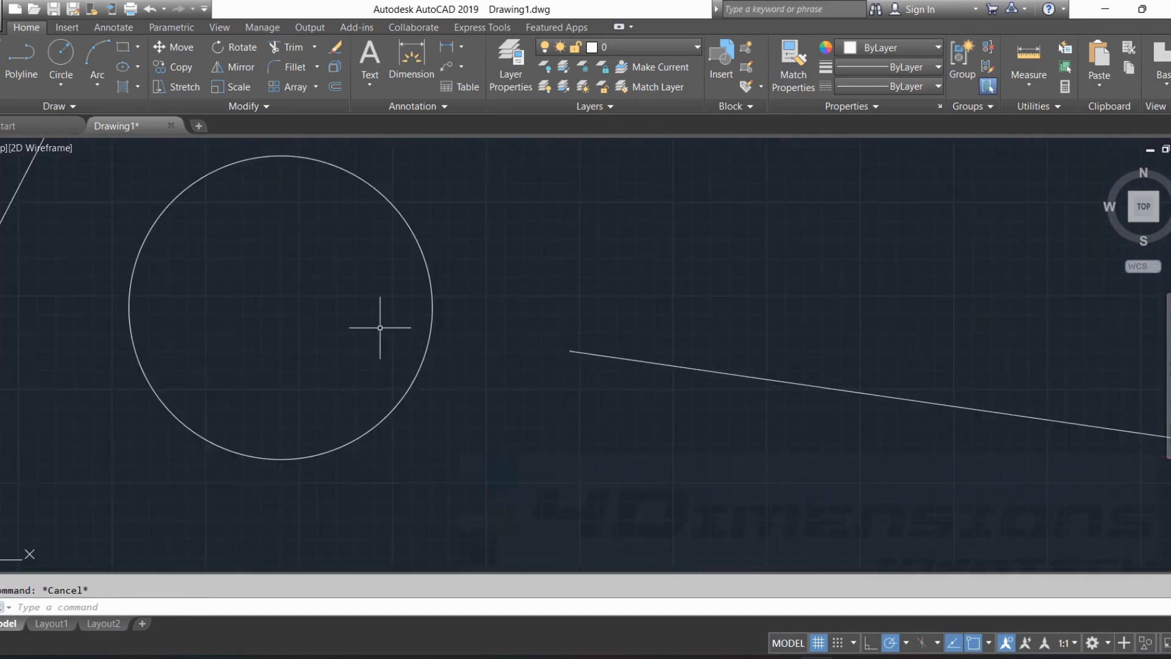
pyautogui.scroll(-4, 545, 378)
pyautogui.moveTo(582, 342); pyautogui.dragTo(593, 292, button='middle')
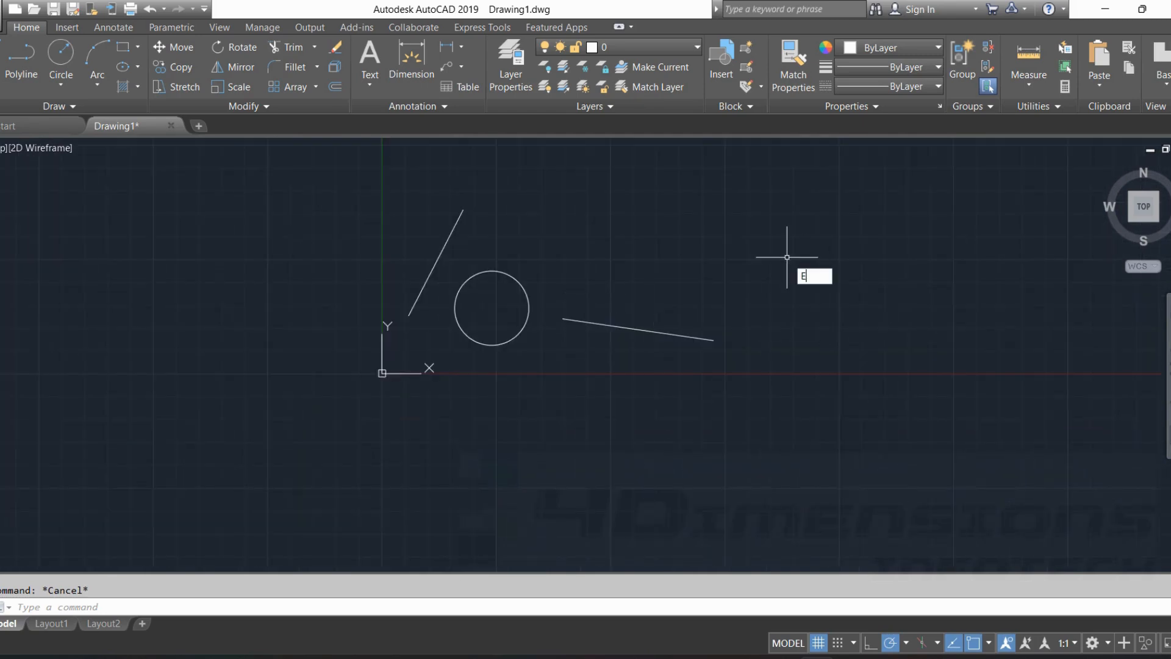
pyautogui.press('Return')
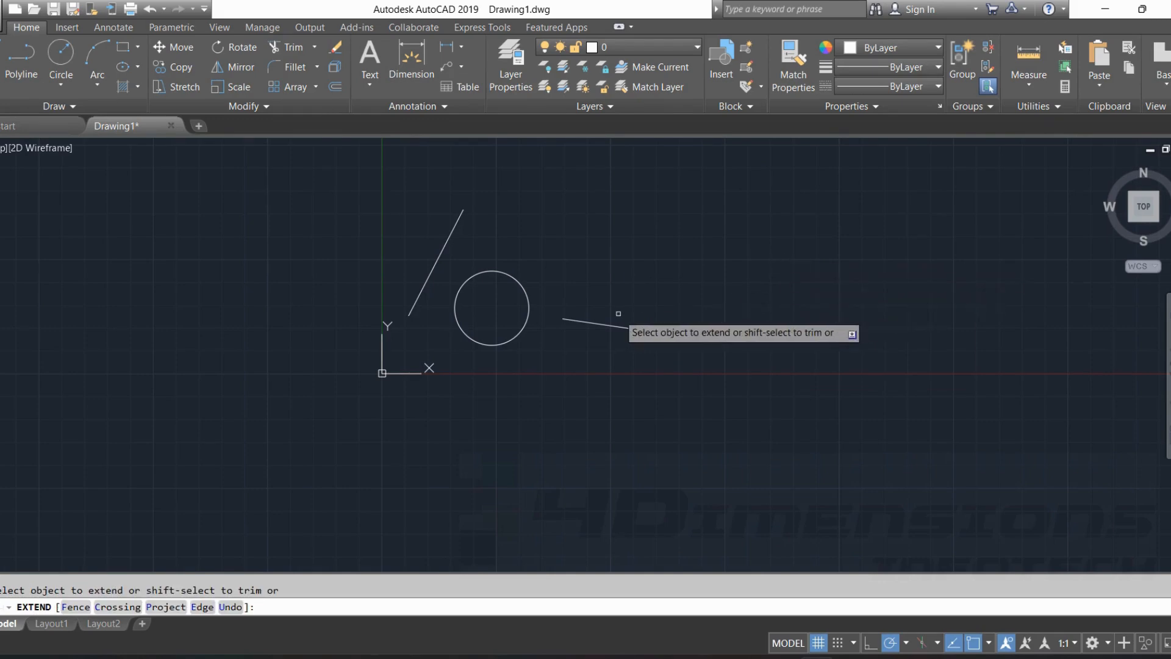
pyautogui.scroll(2, 591, 279)
pyautogui.moveTo(591, 279); pyautogui.dragTo(595, 250, button='middle')
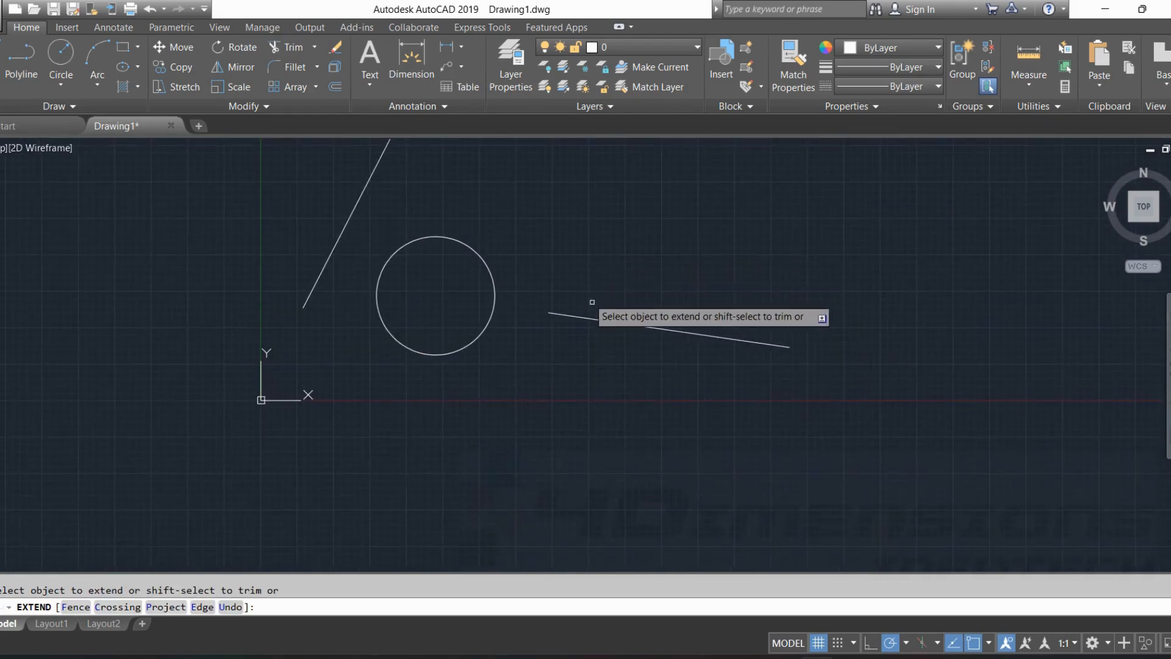
pyautogui.click(566, 312)
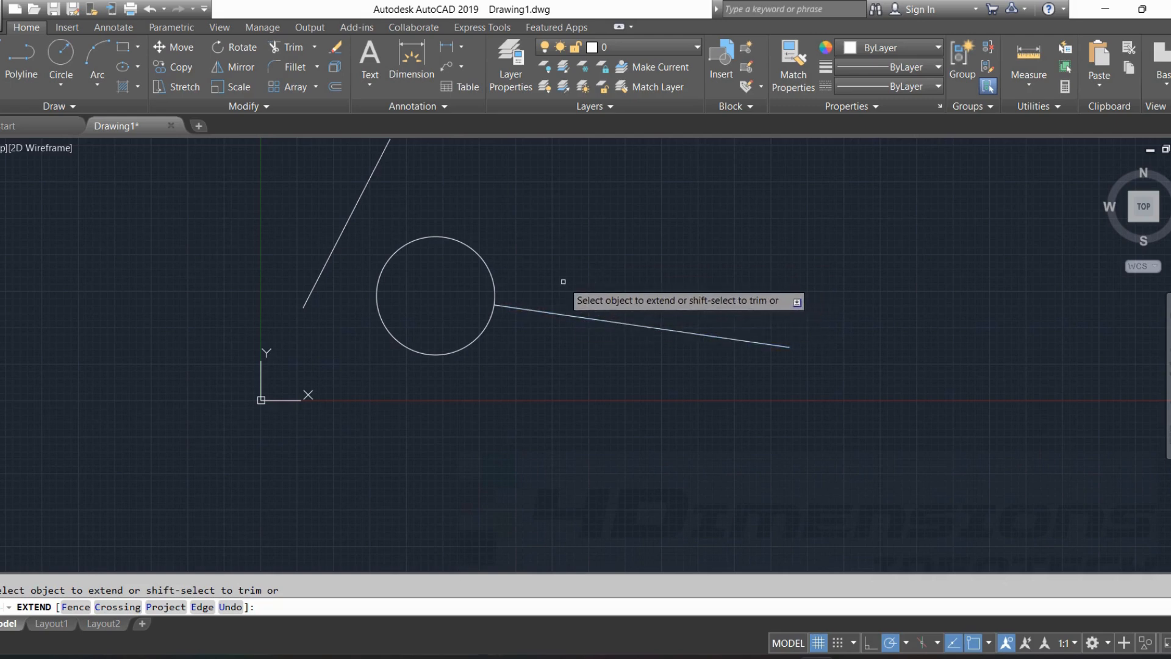
# Extend the same line across the circle and on until it meets the steep slanted line.
pyautogui.click(543, 313)
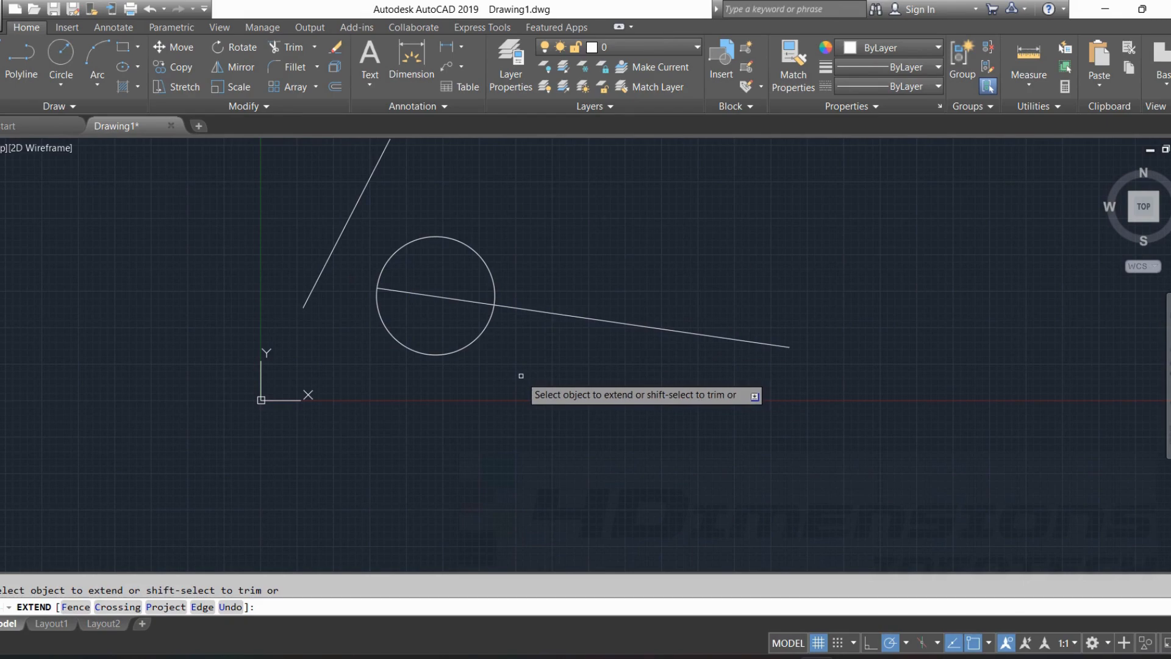
pyautogui.moveTo(521, 375); pyautogui.dragTo(598, 411, button='middle')
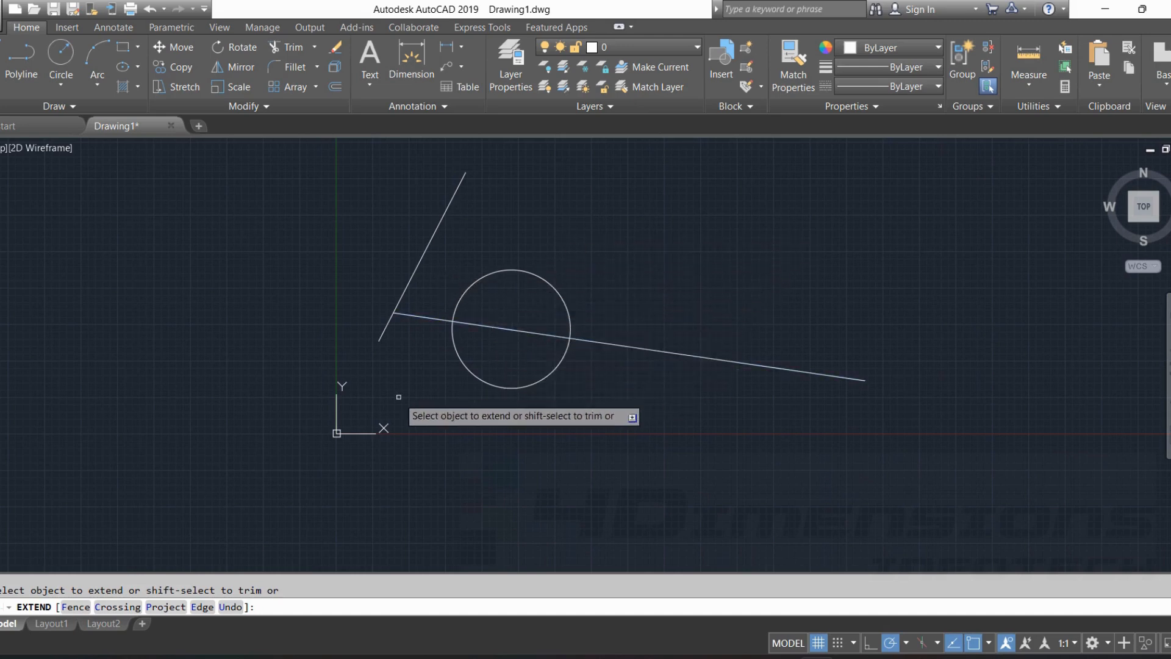
pyautogui.moveTo(394, 395); pyautogui.dragTo(493, 392, button='middle')
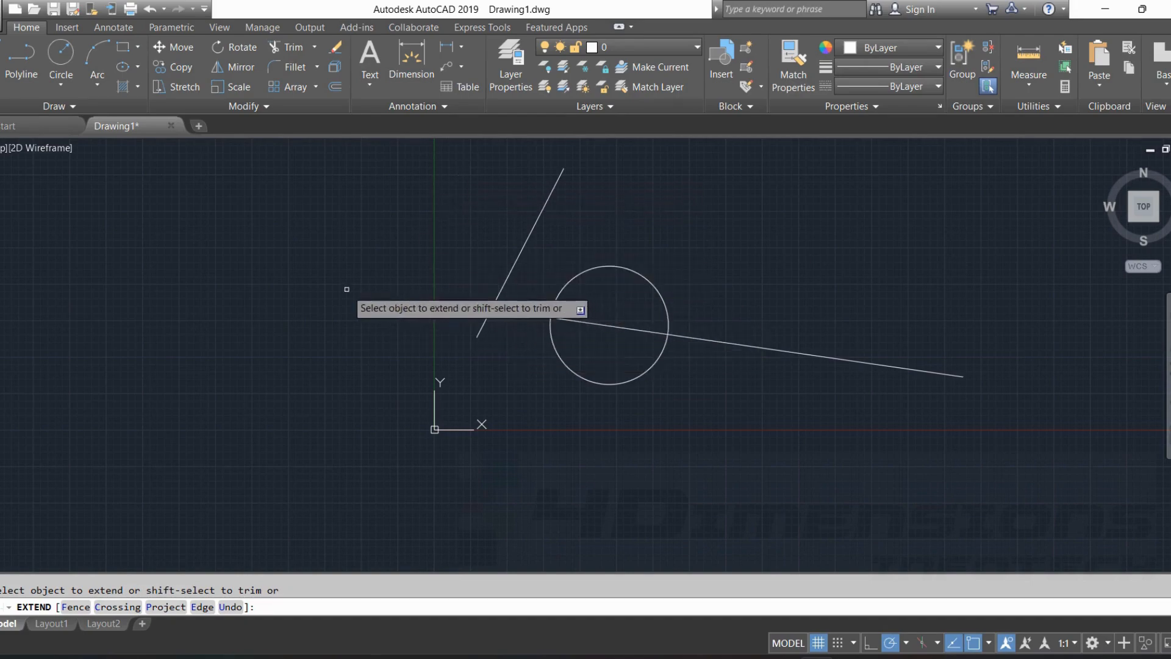
pyautogui.moveTo(582, 413)
pyautogui.mouseDown(button='middle')
pyautogui.moveTo(466, 418)
pyautogui.moveTo(625, 402)
pyautogui.moveTo(537, 425)
pyautogui.mouseUp(button='middle')
pyautogui.press('Escape')
# Draw a separate line below the circle, running diagonally down to the right.
pyautogui.scroll(-4, 657, 408)
pyautogui.scroll(2, 656, 409)
pyautogui.click(1, 59)
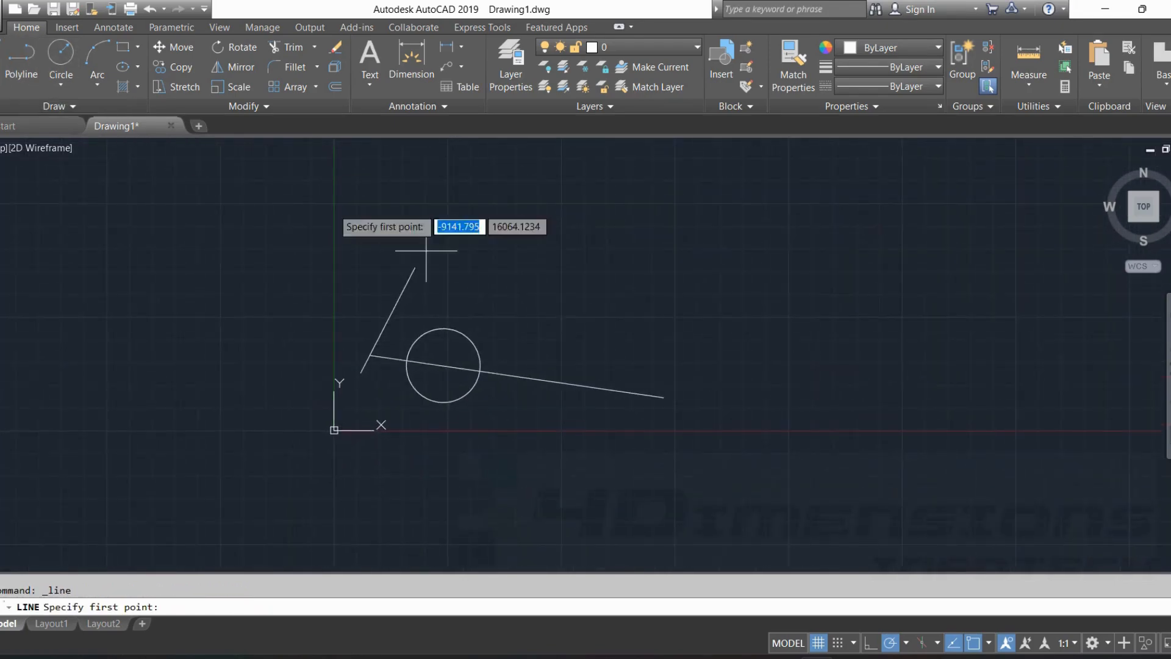
pyautogui.moveTo(465, 426); pyautogui.dragTo(479, 348, button='middle')
pyautogui.click(509, 361)
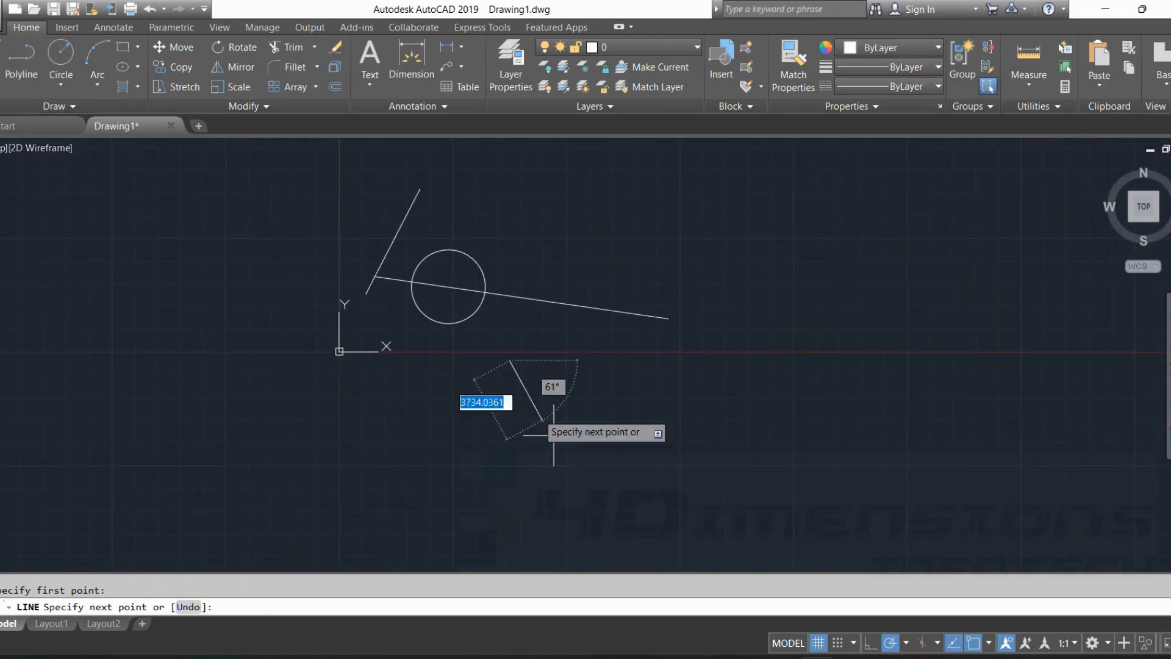
pyautogui.click(613, 497)
pyautogui.press('Escape')
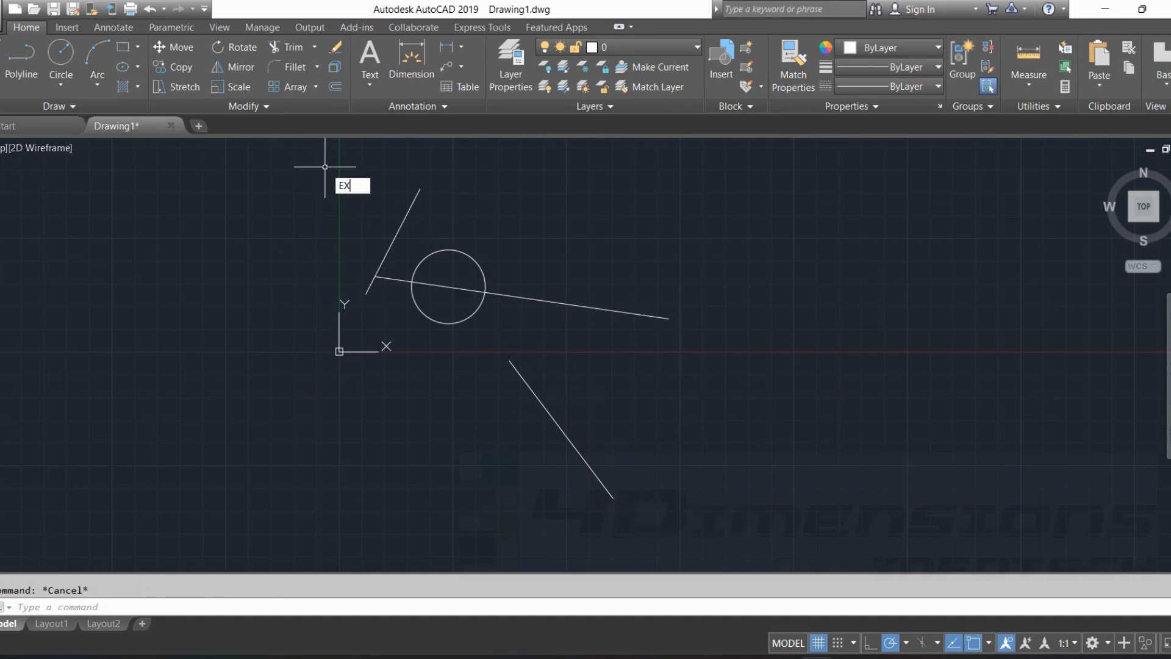
# Extend the upper end of the diagonal line to the lower edge of the circle.
pyautogui.press('Escape')
pyautogui.press('Return')
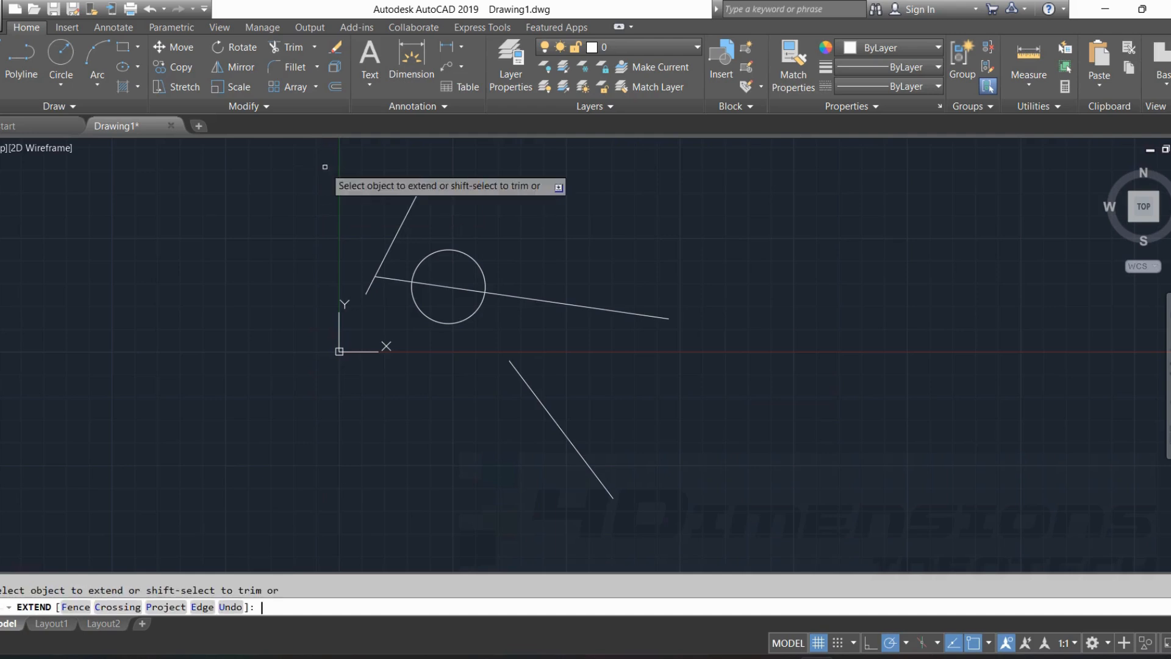
pyautogui.click(527, 392)
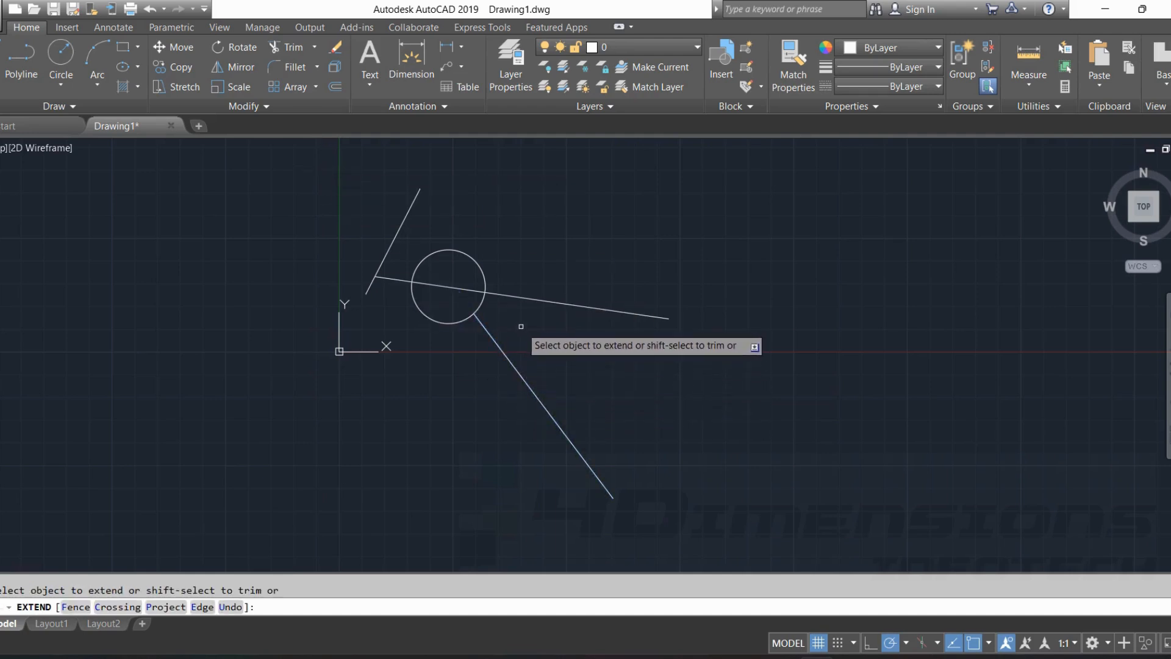
# Extend the diagonal line through the circle and on to the steep slanted line.
pyautogui.scroll(2, 506, 310)
pyautogui.moveTo(507, 312); pyautogui.dragTo(517, 334, button='middle')
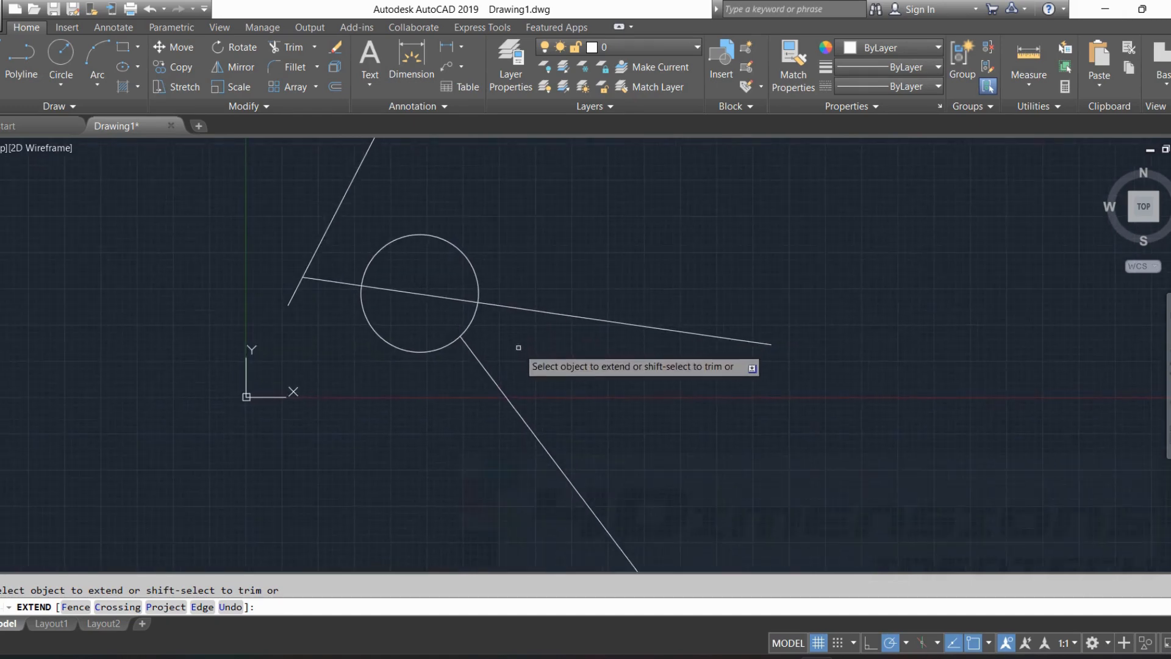
pyautogui.click(468, 345)
pyautogui.click(448, 326)
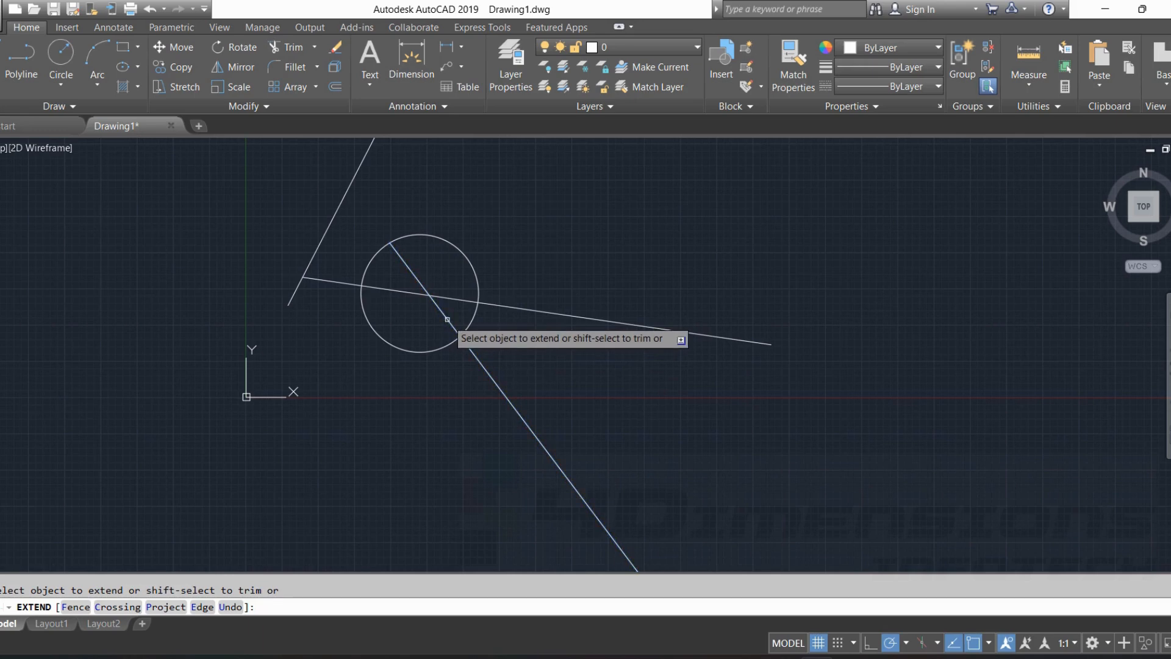
pyautogui.moveTo(437, 263); pyautogui.dragTo(464, 340, button='middle')
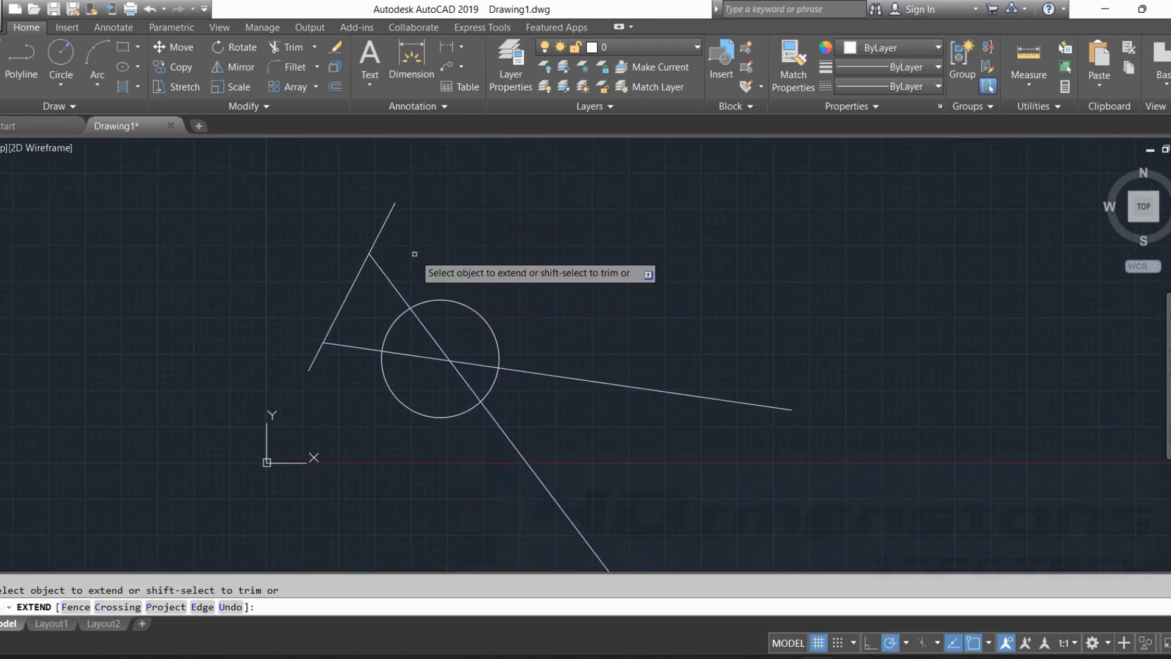
pyautogui.moveTo(415, 253); pyautogui.dragTo(500, 340, button='middle')
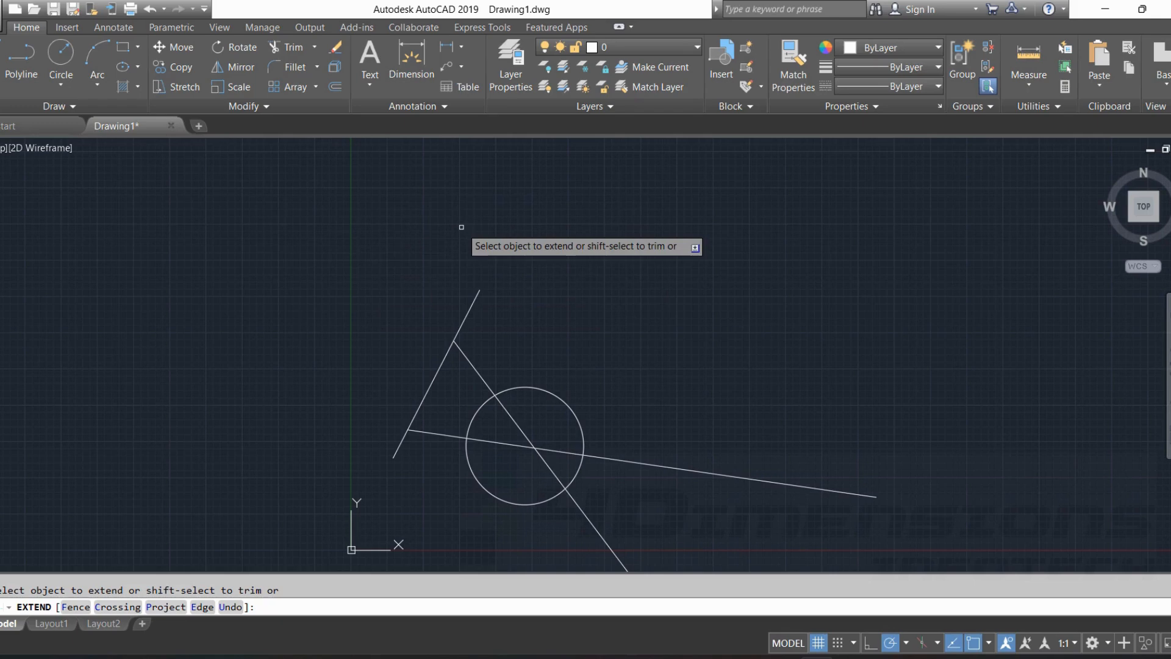
pyautogui.press('Escape')
pyautogui.press('Escape')
# Draw a rectangle in the empty area to the upper right of the circle and lines.
pyautogui.moveTo(600, 345); pyautogui.dragTo(567, 261, button='middle')
pyautogui.scroll(-6, 584, 279)
pyautogui.moveTo(671, 305); pyautogui.dragTo(91, 302, button='middle')
pyautogui.scroll(4, 479, 279)
pyautogui.scroll(2, 274, 259)
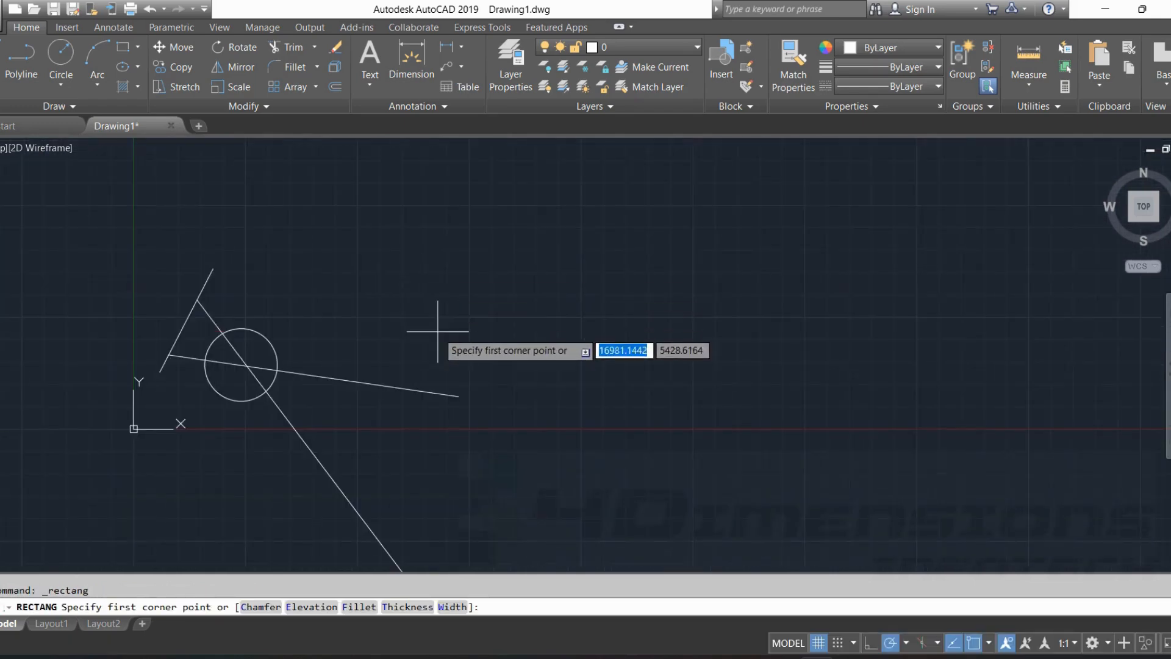
pyautogui.click(437, 331)
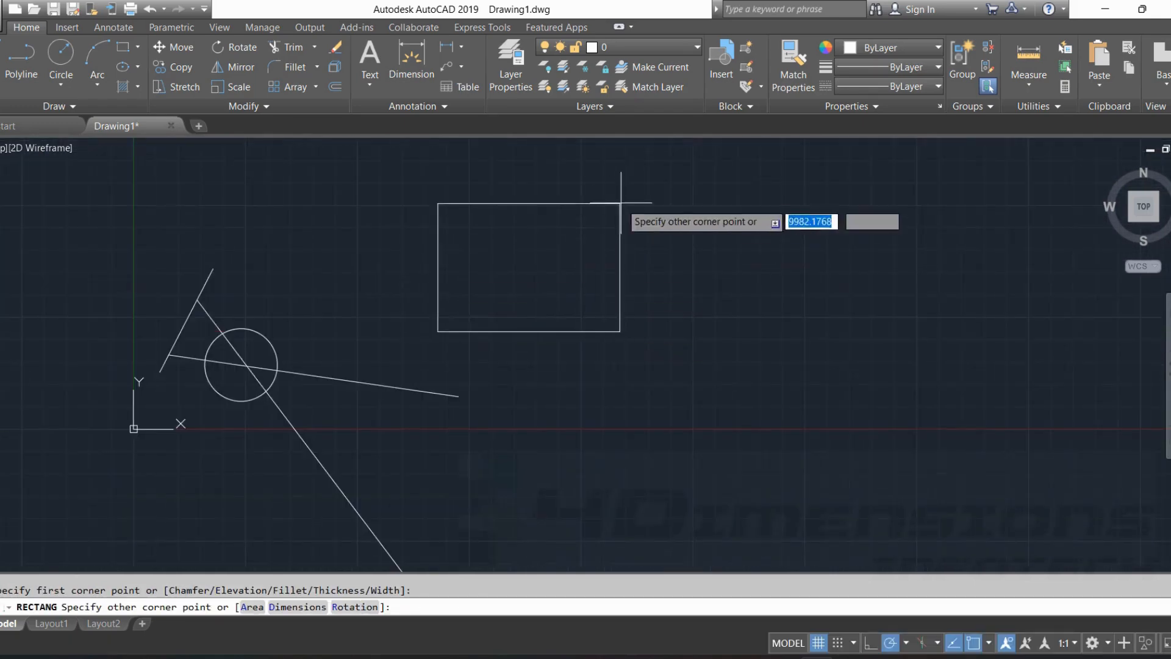
pyautogui.click(642, 193)
pyautogui.press('Escape')
pyautogui.moveTo(758, 293); pyautogui.dragTo(598, 315, button='middle')
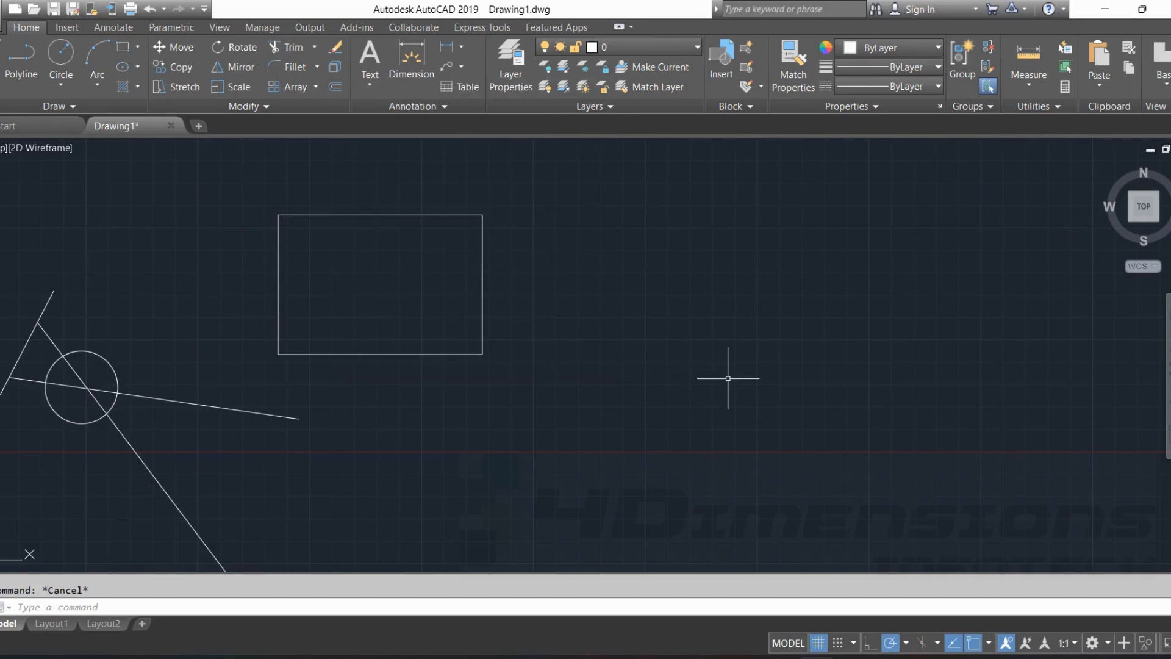
pyautogui.write('x')
pyautogui.press('Return')
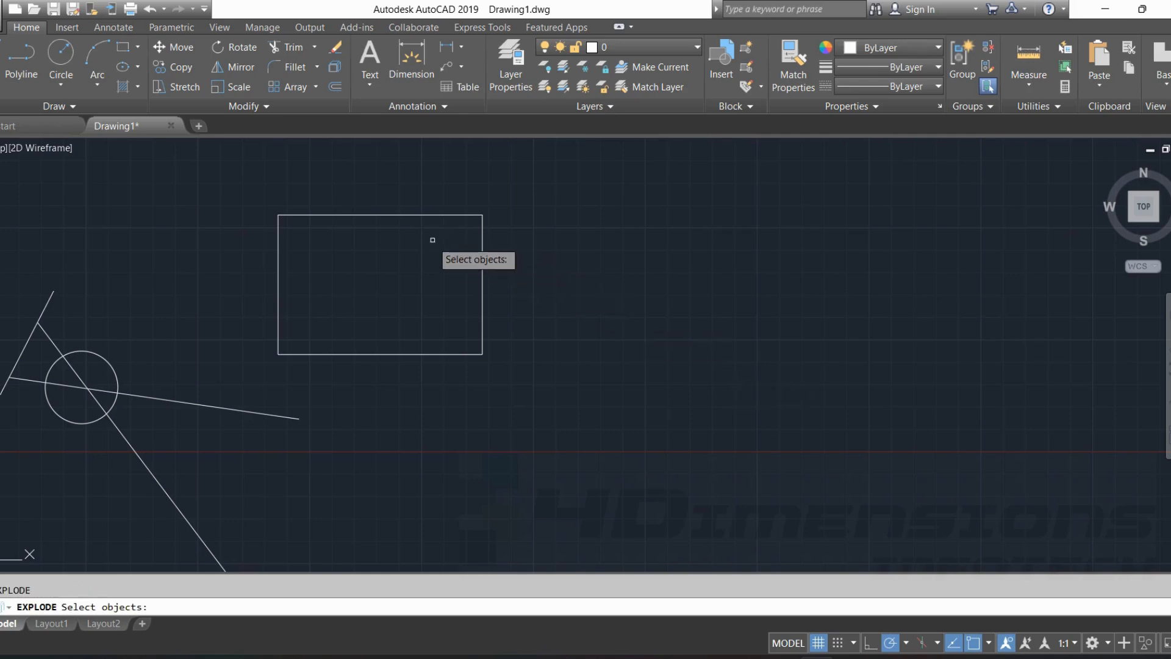
pyautogui.click(420, 215)
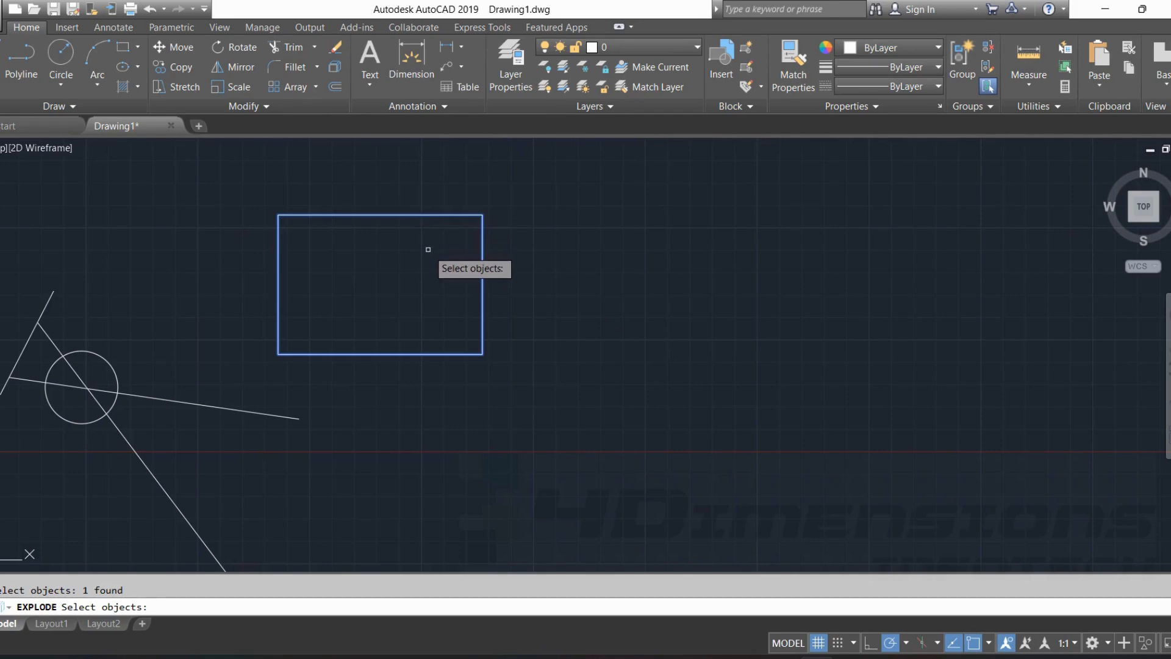
pyautogui.press('Escape')
pyautogui.click(412, 214)
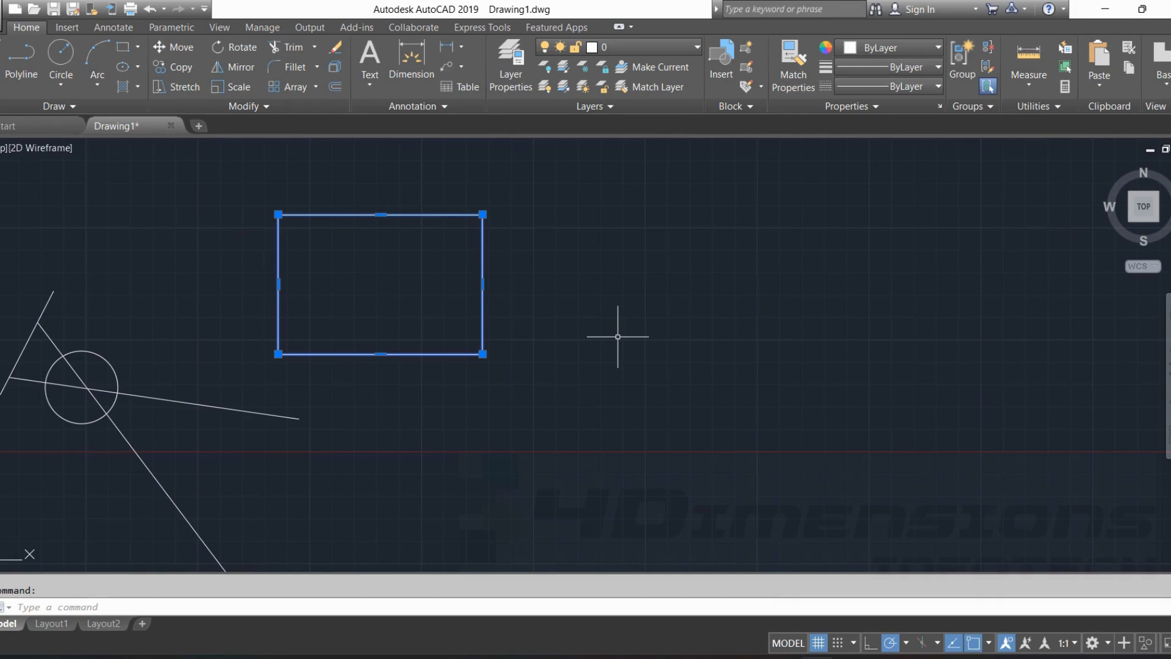
pyautogui.press('Escape')
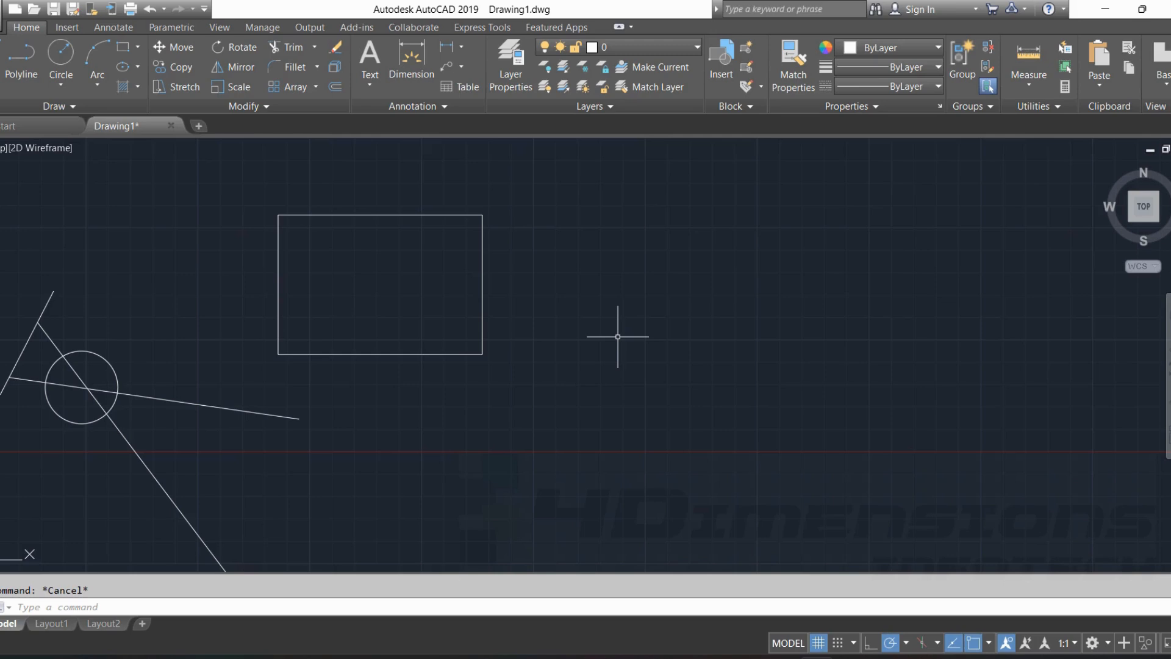
# Explode the rectangle to the upper right of the circle into separate lines.
pyautogui.write('x')
pyautogui.press('Return')
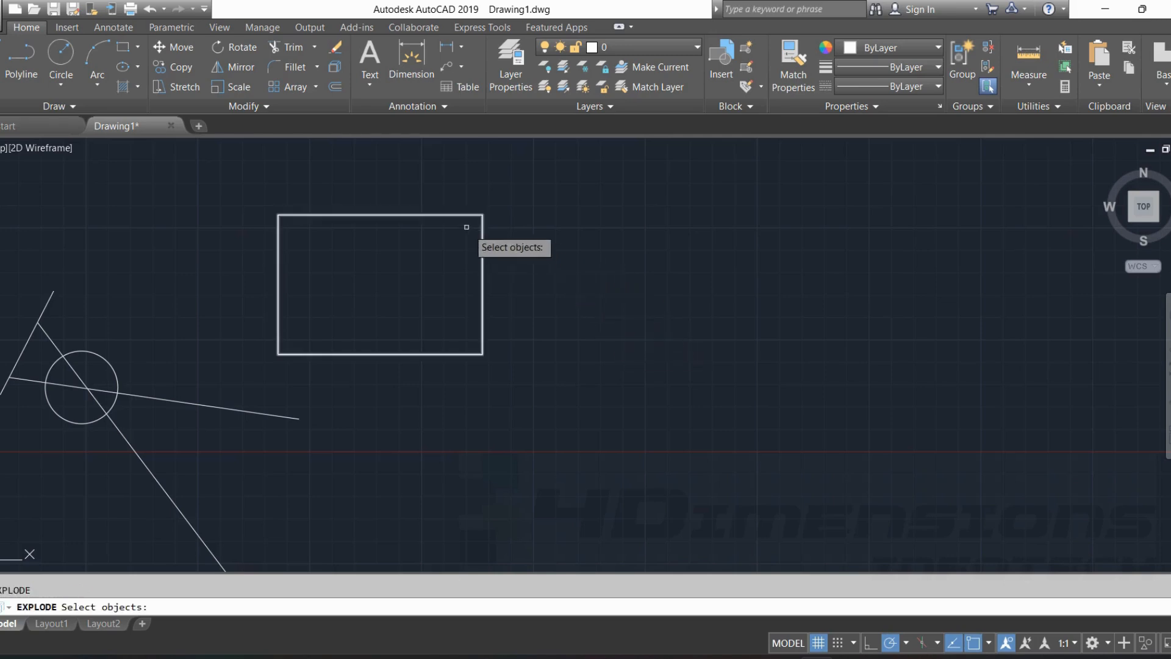
pyautogui.click(445, 214)
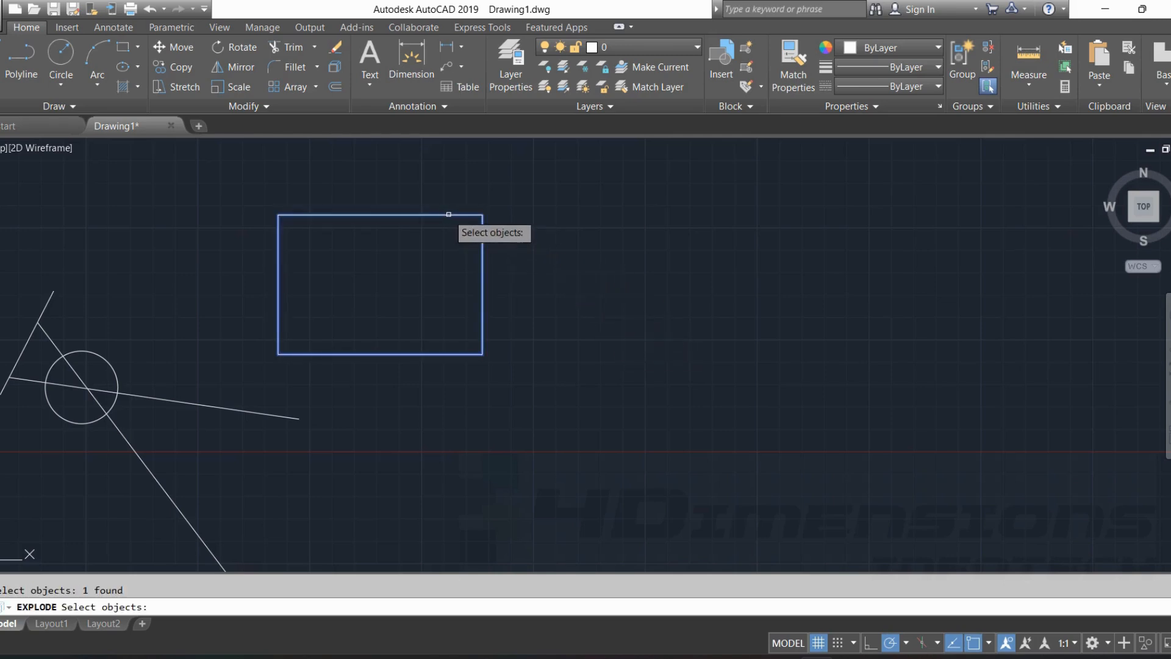
pyautogui.press('Return')
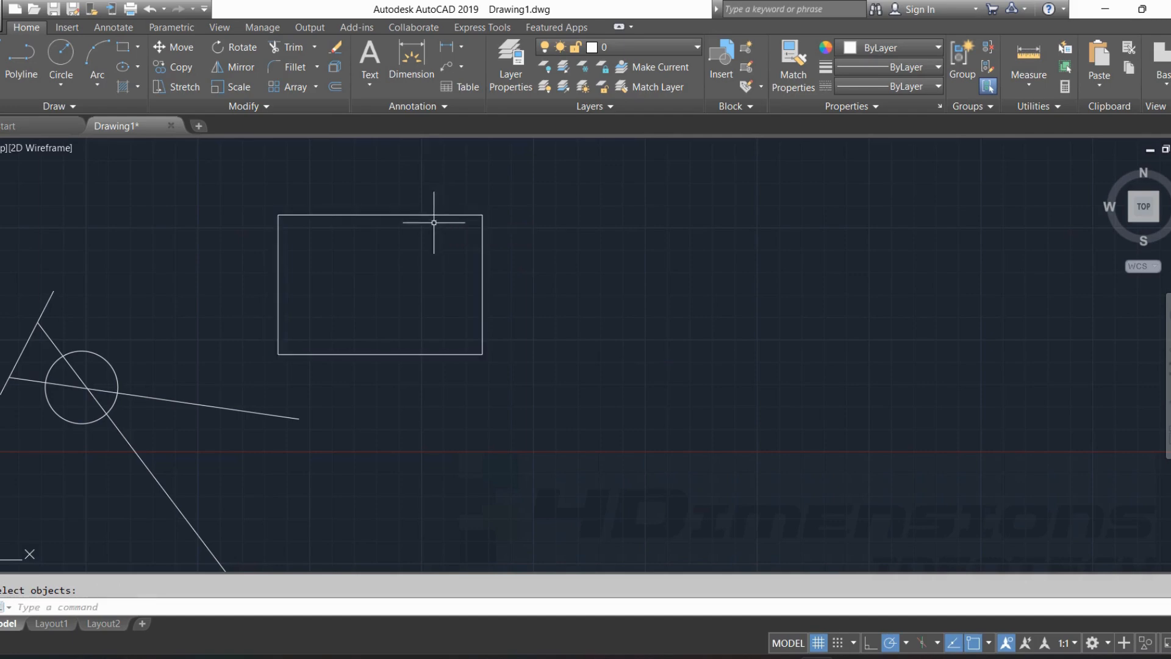
# Select the four sides of the exploded rectangle one by one to check that they are separate objects, and clear the selection.
pyautogui.click(407, 214)
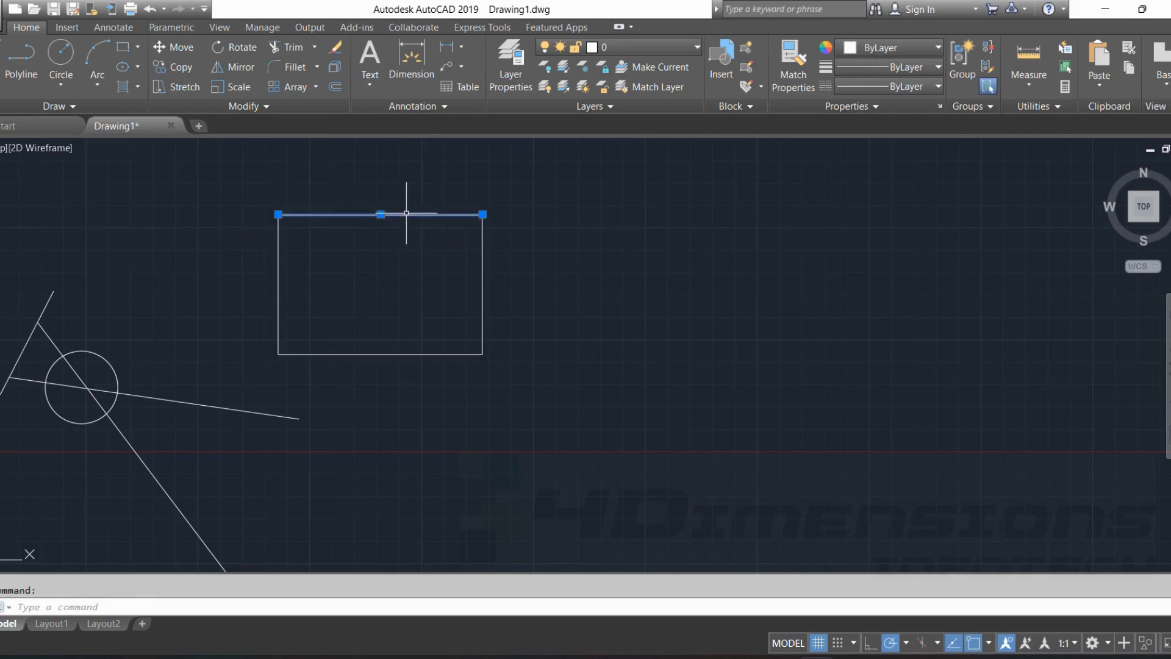
pyautogui.click(482, 267)
pyautogui.click(430, 355)
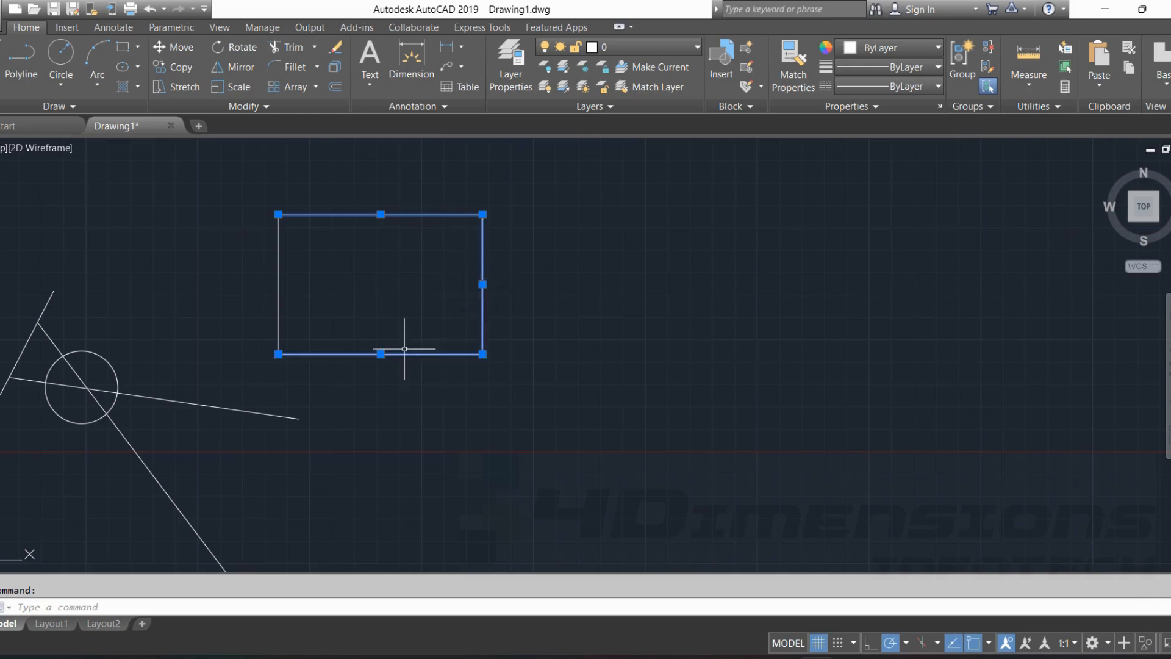
pyautogui.click(277, 299)
pyautogui.press('Escape')
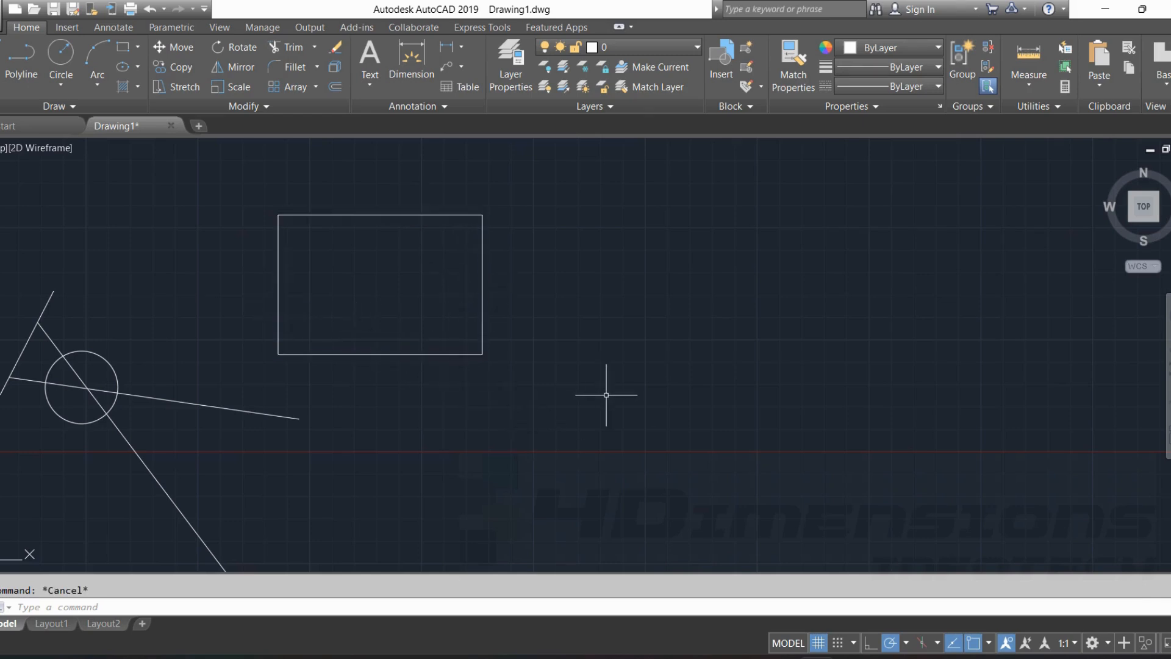
# Draw a second rectangle in the empty area to the right of the exploded one.
pyautogui.moveTo(607, 395); pyautogui.dragTo(415, 395, button='middle')
pyautogui.scroll(2, 299, 152)
pyautogui.click(127, 50)
pyautogui.click(497, 412)
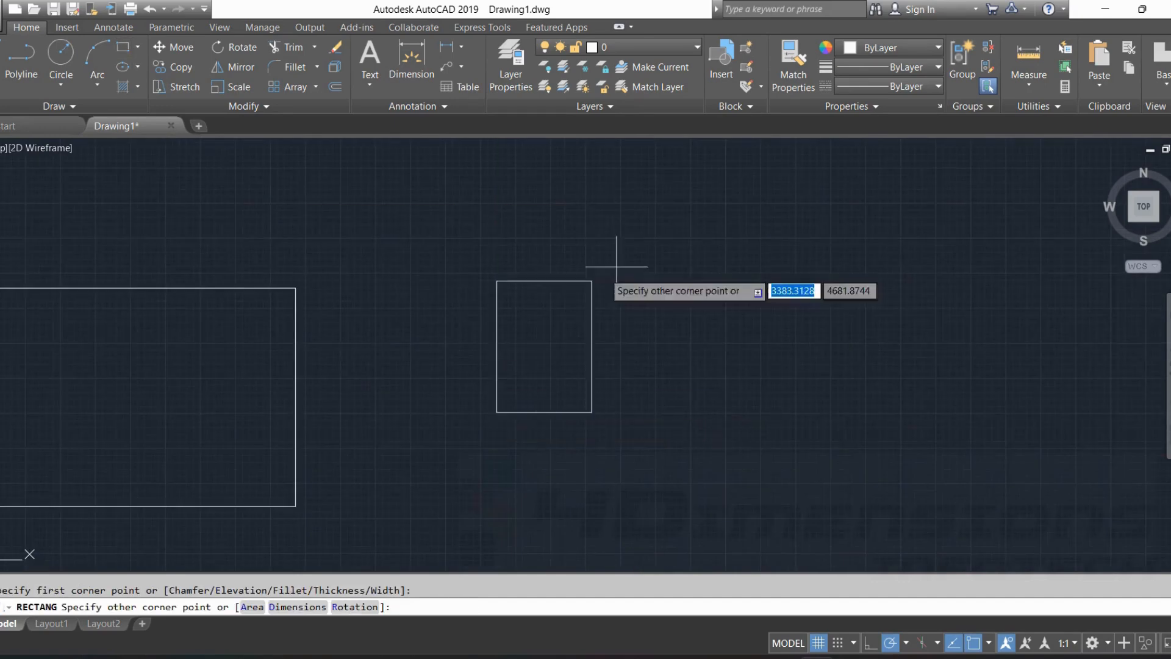
pyautogui.click(790, 211)
# Draw a third, smaller and nearly square rectangle to the right of the second one.
pyautogui.press('Return')
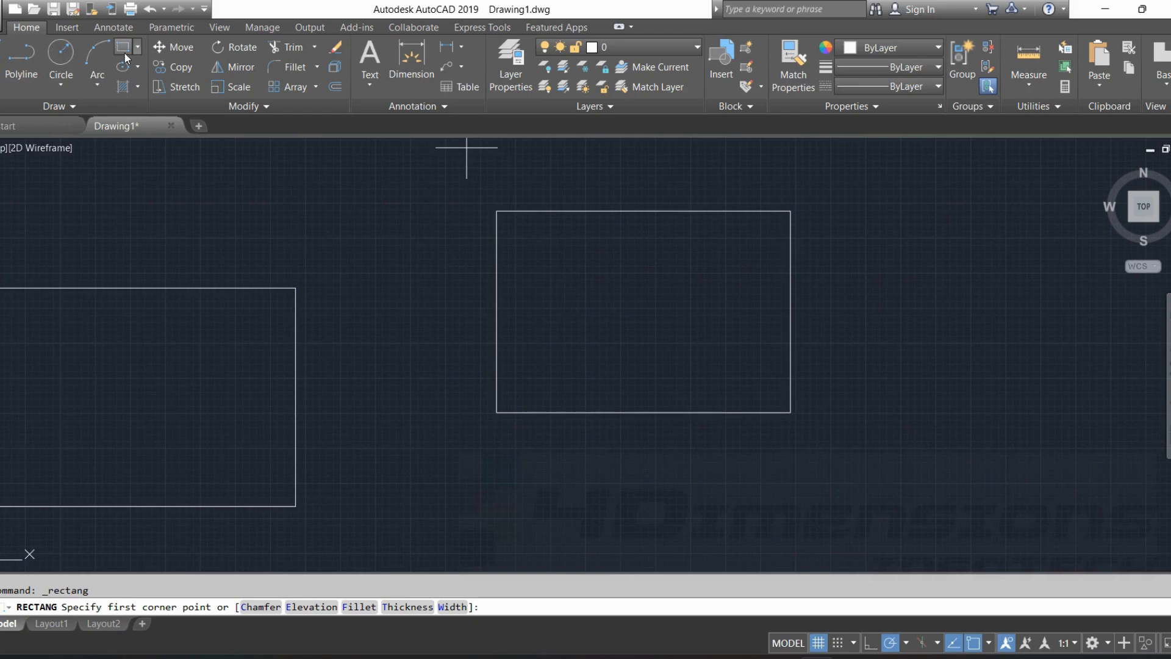
pyautogui.scroll(2, 763, 395)
pyautogui.moveTo(763, 394); pyautogui.dragTo(454, 425, button='middle')
pyautogui.click(705, 511)
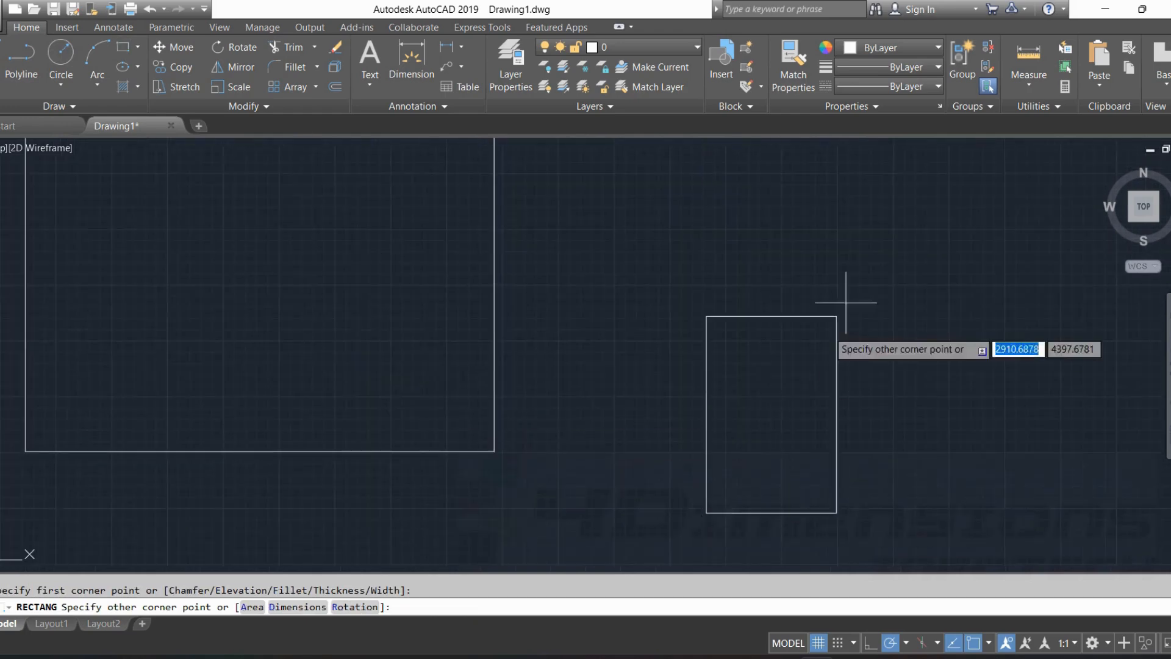
pyautogui.click(954, 244)
pyautogui.press('Escape')
# Select the middle rectangle and the small one to check that each is a single object, and clear the selection.
pyautogui.scroll(-3, 903, 354)
pyautogui.moveTo(902, 353); pyautogui.dragTo(713, 366, button='middle')
pyautogui.click(554, 286)
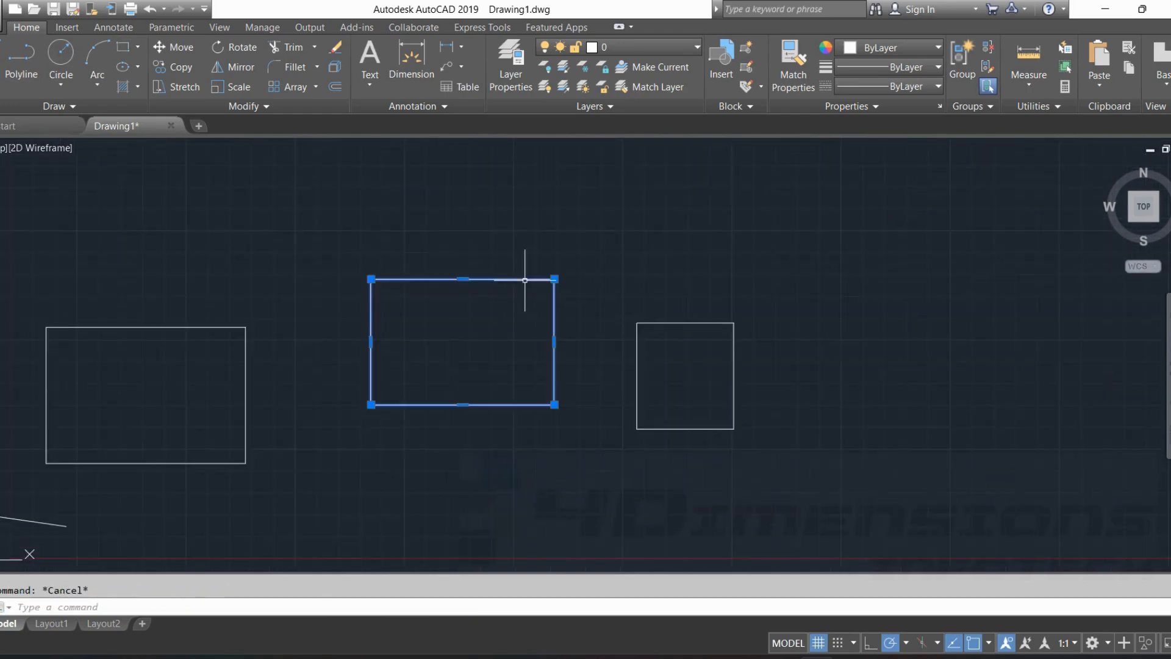
pyautogui.click(682, 322)
pyautogui.press('Escape')
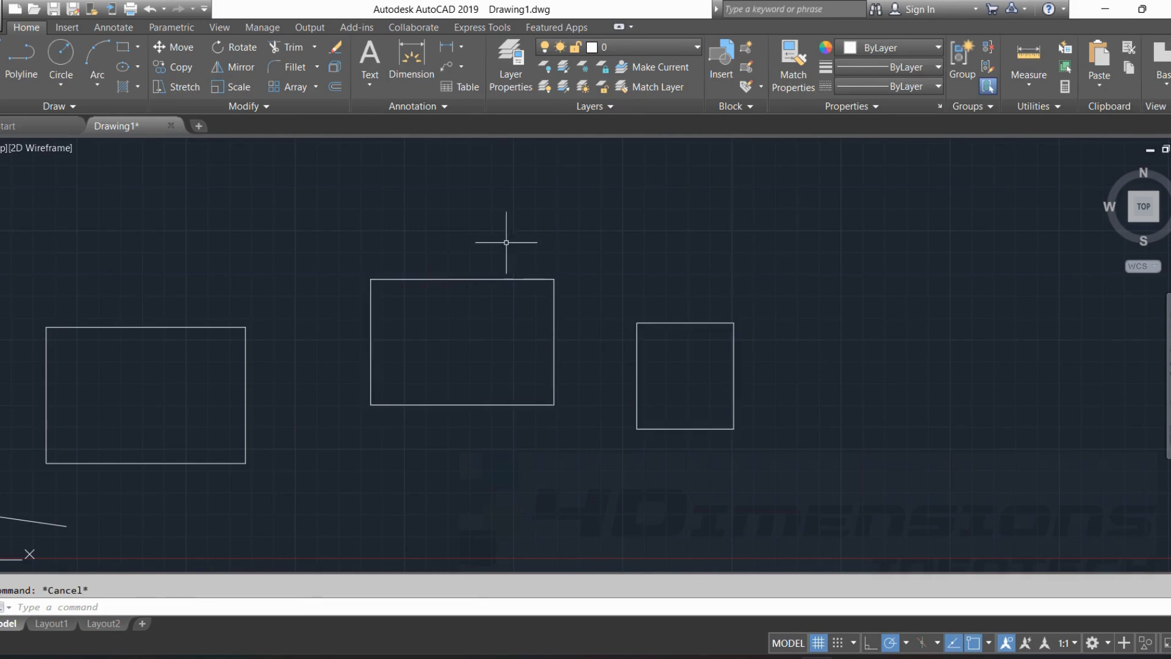
pyautogui.click(482, 279)
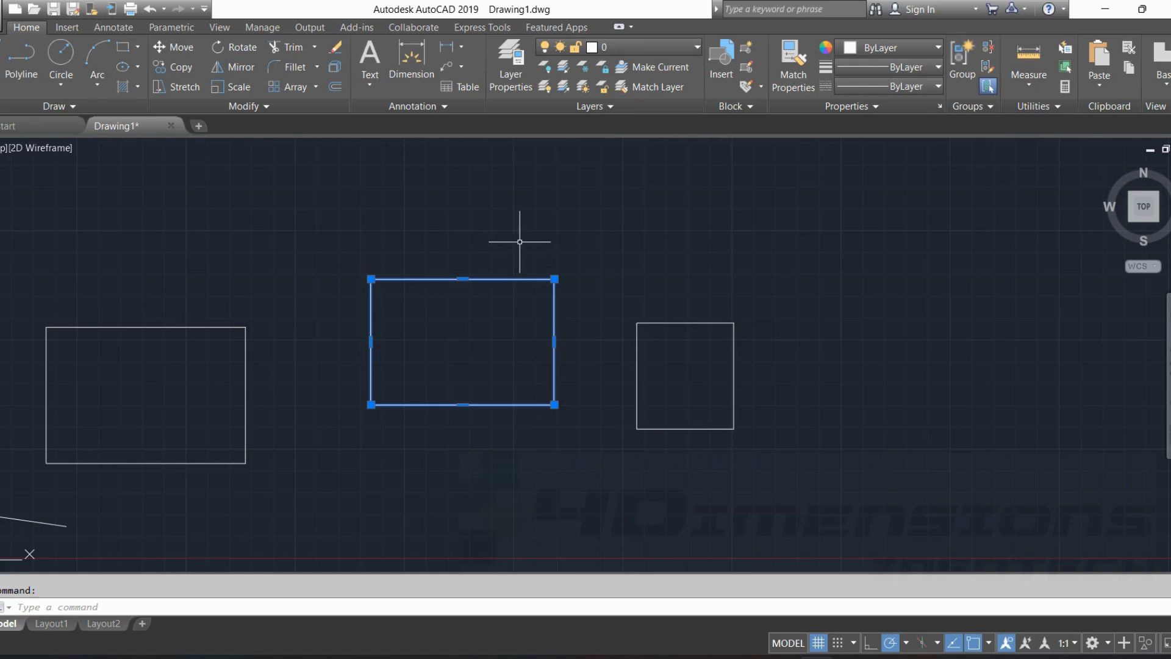
pyautogui.moveTo(543, 243); pyautogui.dragTo(548, 226, button='middle')
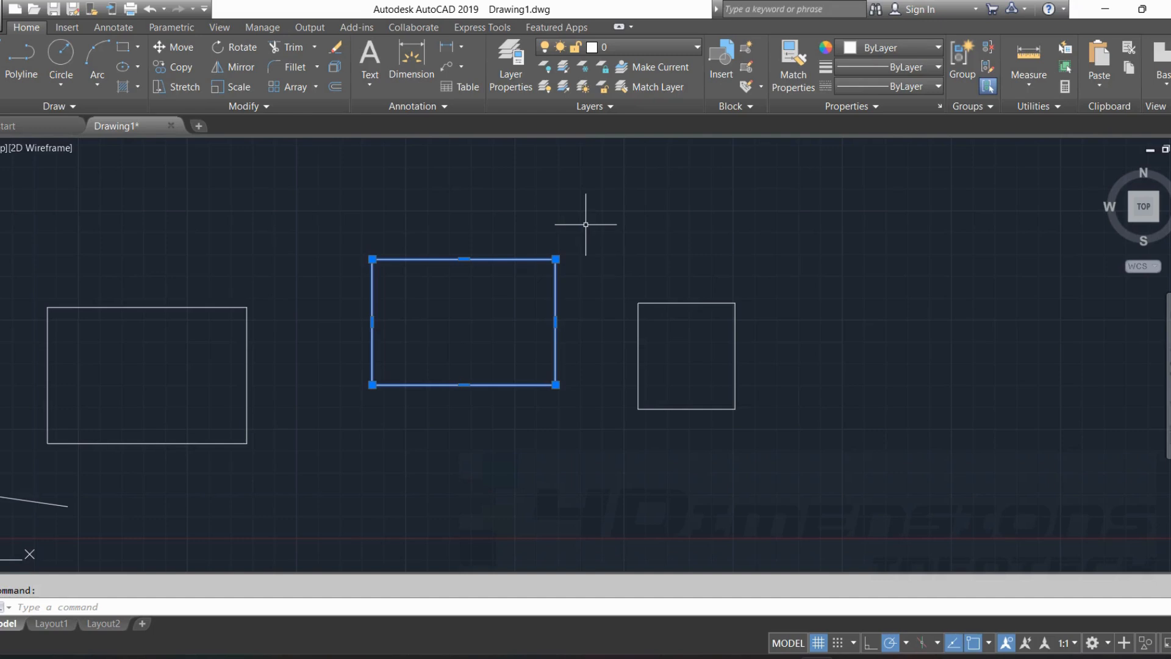
pyautogui.press('Escape')
# Explode the middle rectangle into separate lines.
pyautogui.write('x')
pyautogui.press('Return')
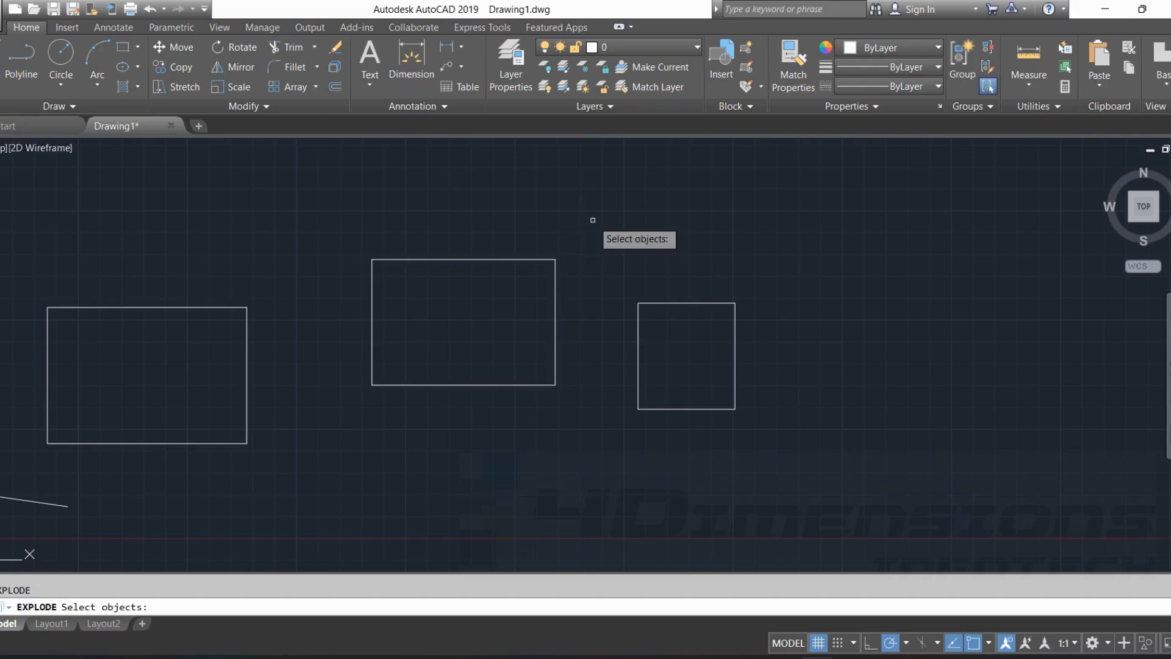
pyautogui.click(495, 260)
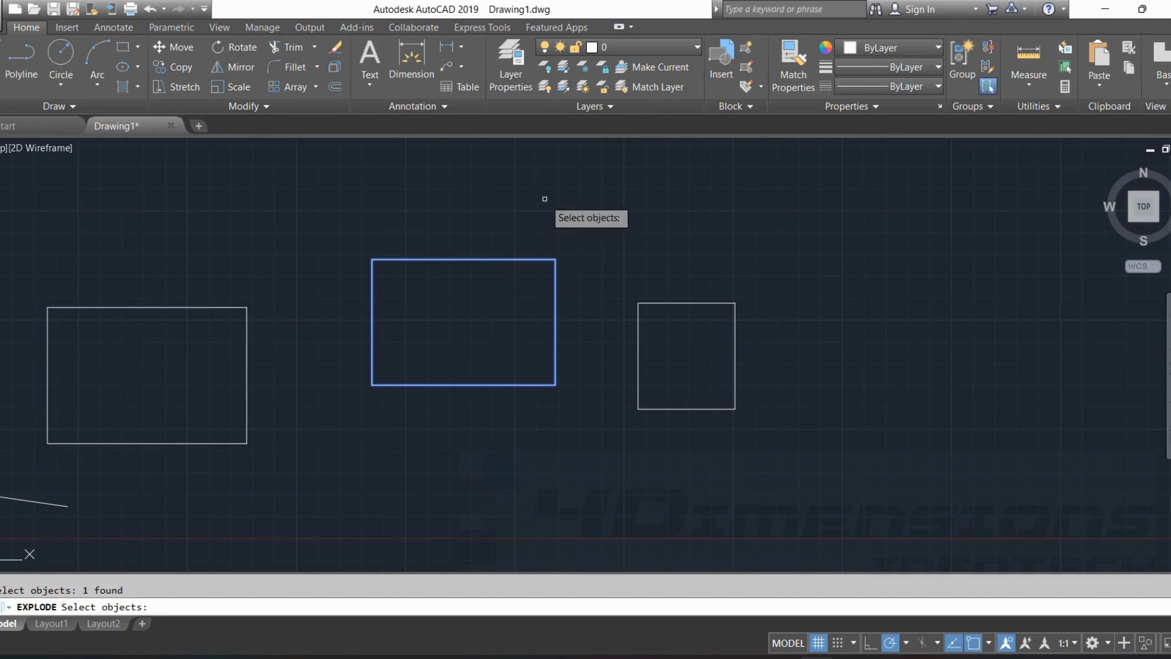
pyautogui.press('Return')
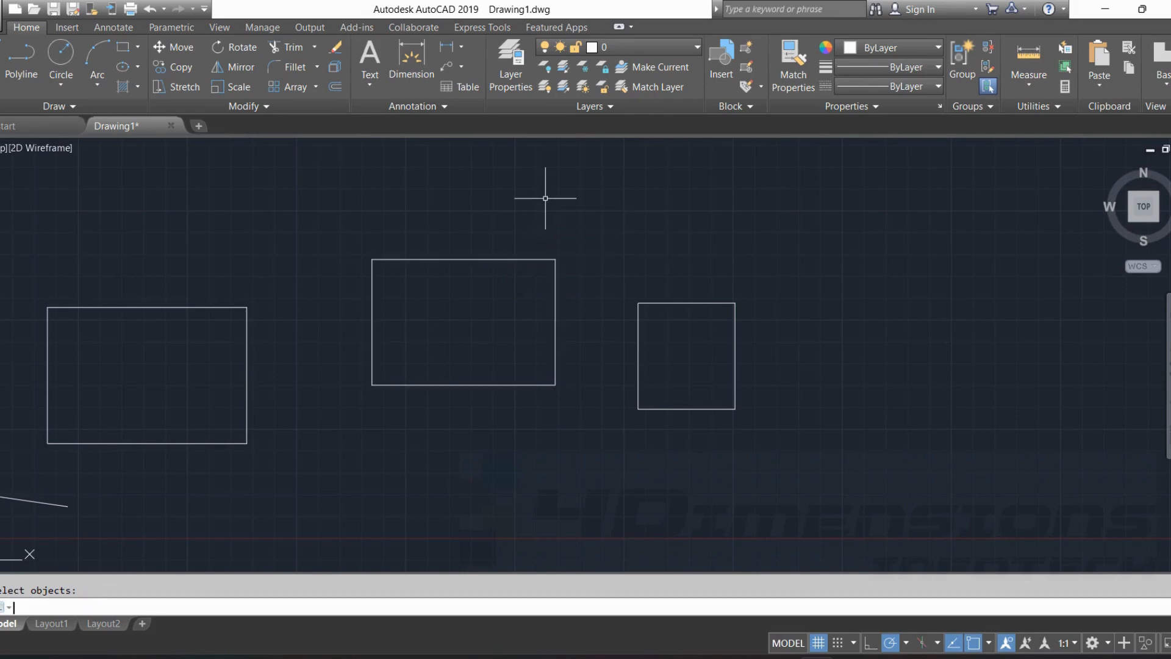
# Select the middle rectangle's sides individually to check the explode result, and clear the selection.
pyautogui.click(512, 260)
pyautogui.click(556, 289)
pyautogui.click(522, 390)
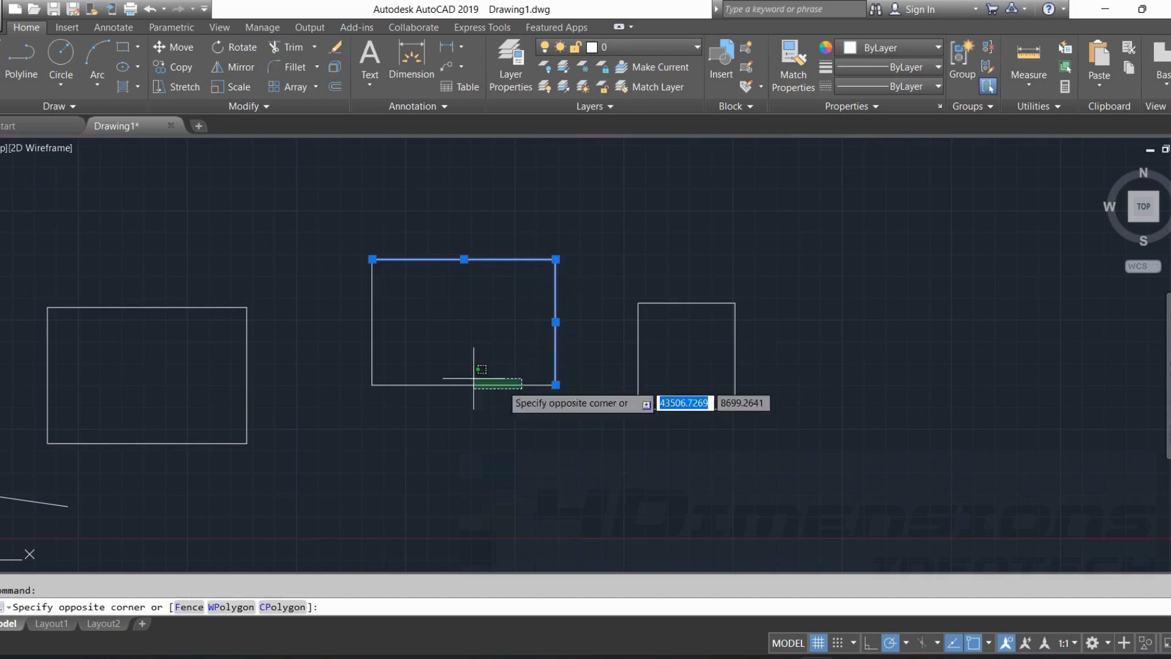
pyautogui.click(476, 376)
pyautogui.press('Escape')
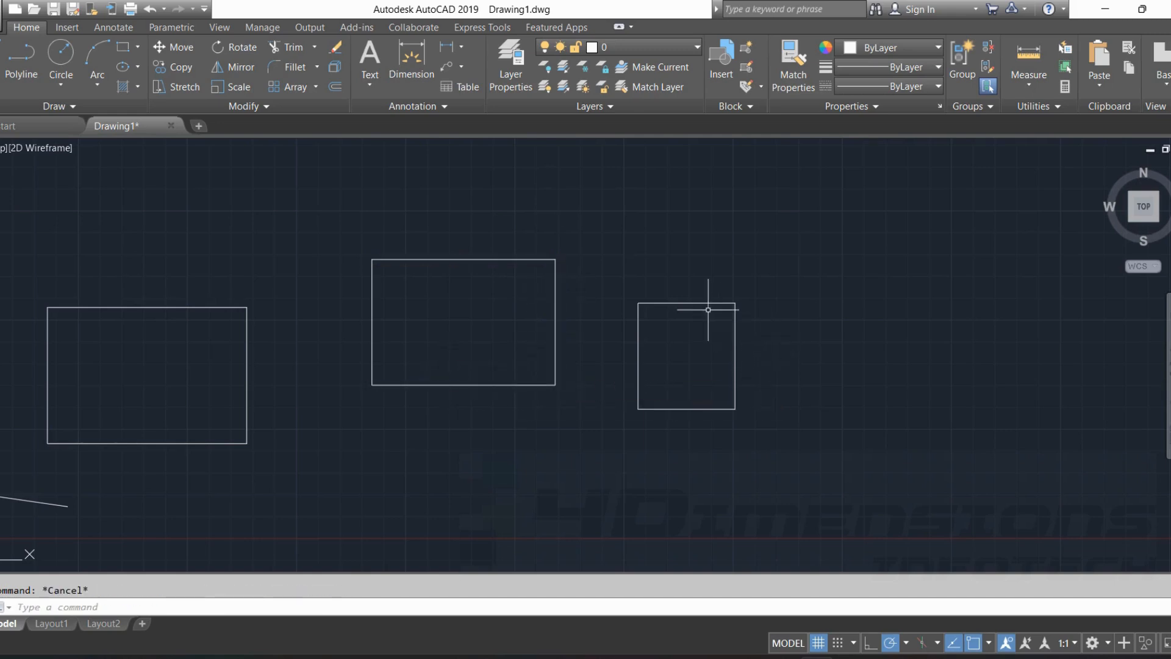
# Compare how the small unexploded rectangle and the upper side of the exploded middle rectangle get selected, and clear the selection.
pyautogui.click(706, 303)
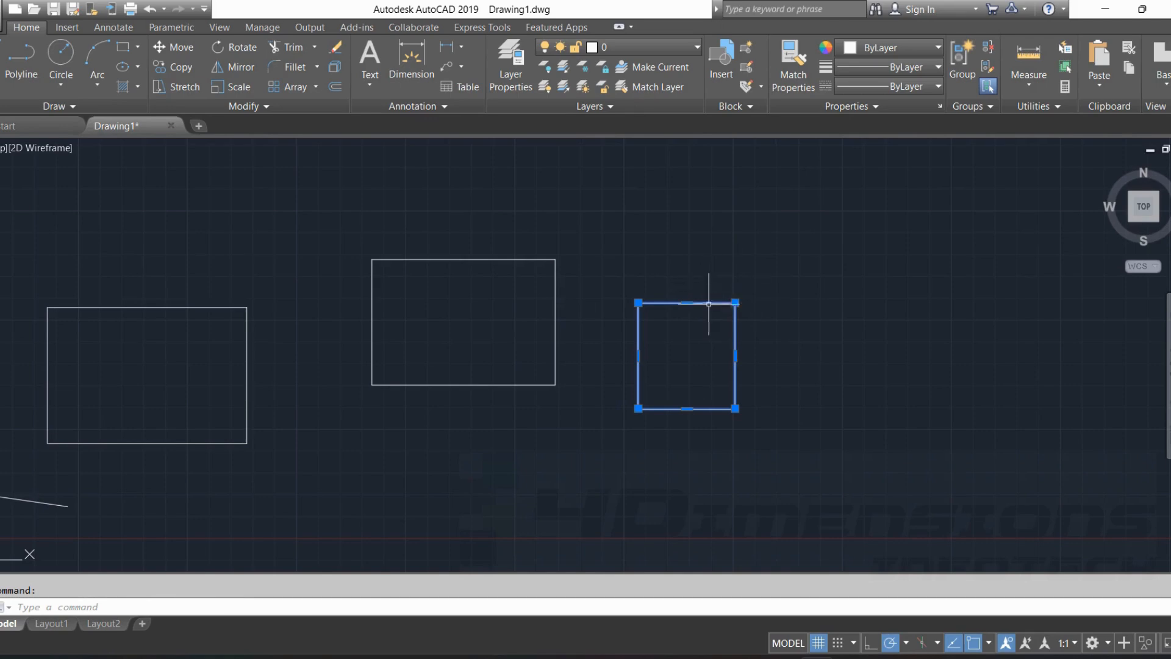
pyautogui.press('Escape')
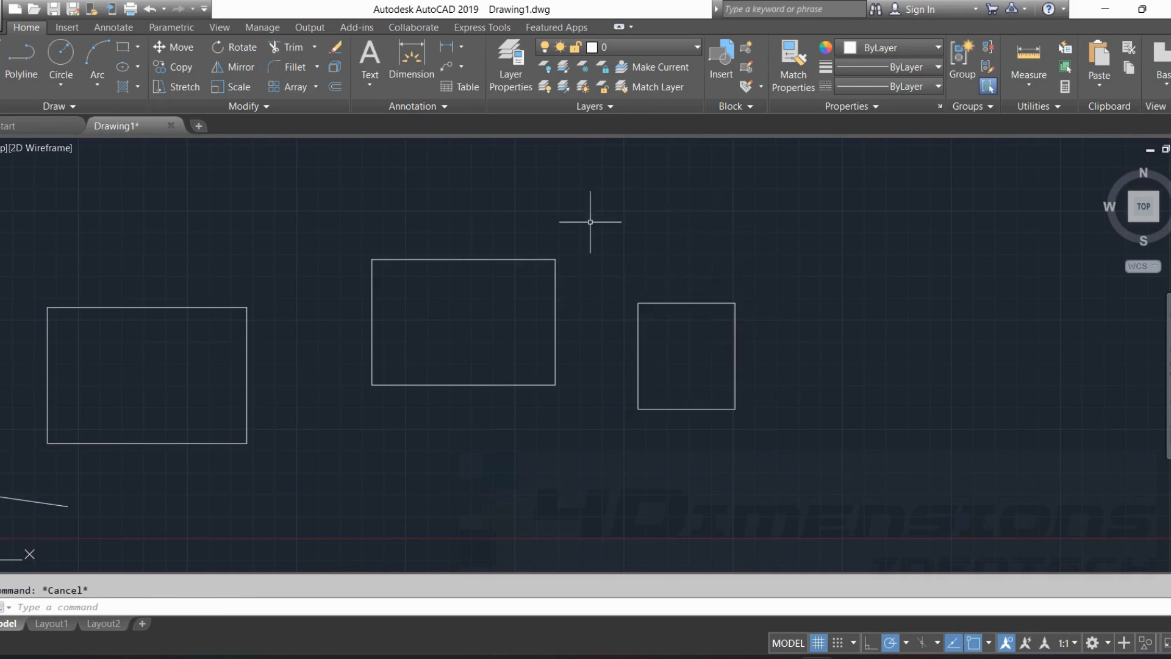
pyautogui.click(541, 259)
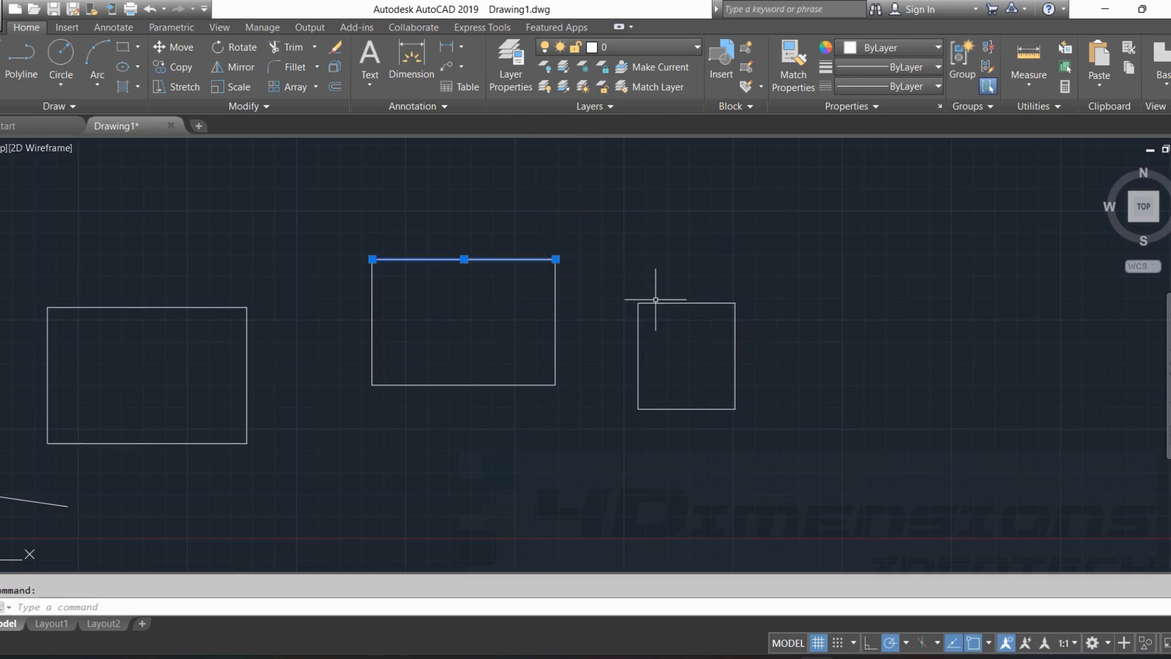
pyautogui.click(674, 303)
pyautogui.press('Escape')
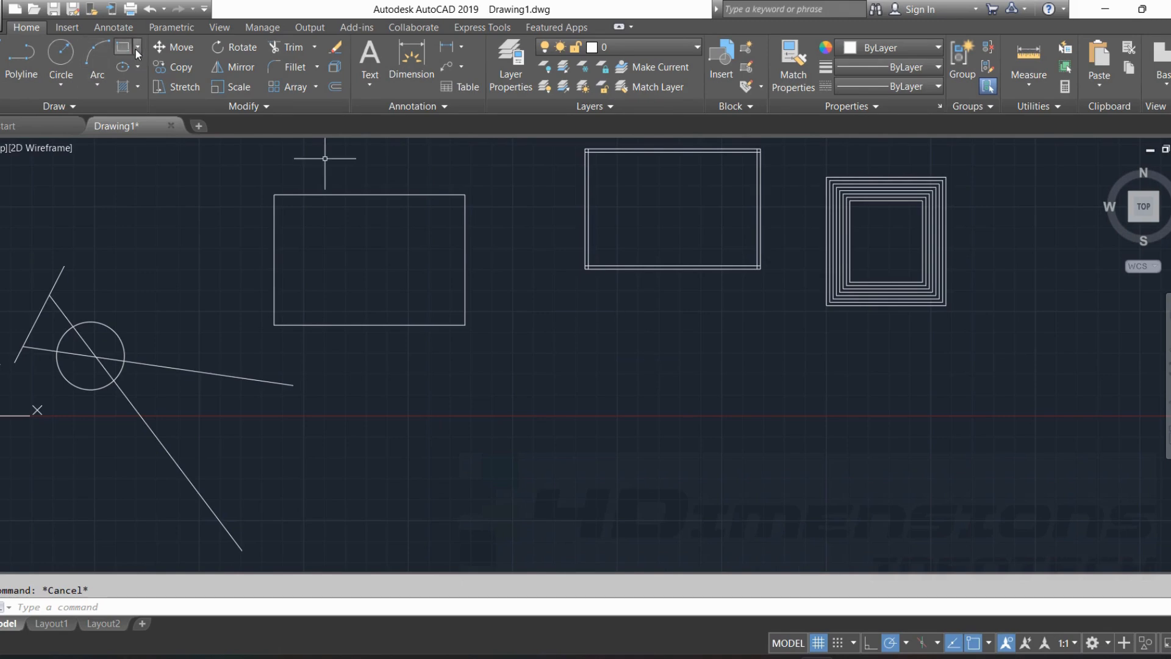
# Draw a large rectangle in the empty area below the row of existing rectangles.
pyautogui.click(123, 47)
pyautogui.click(518, 369)
pyautogui.scroll(2, 861, 447)
pyautogui.moveTo(861, 446); pyautogui.dragTo(832, 429, button='middle')
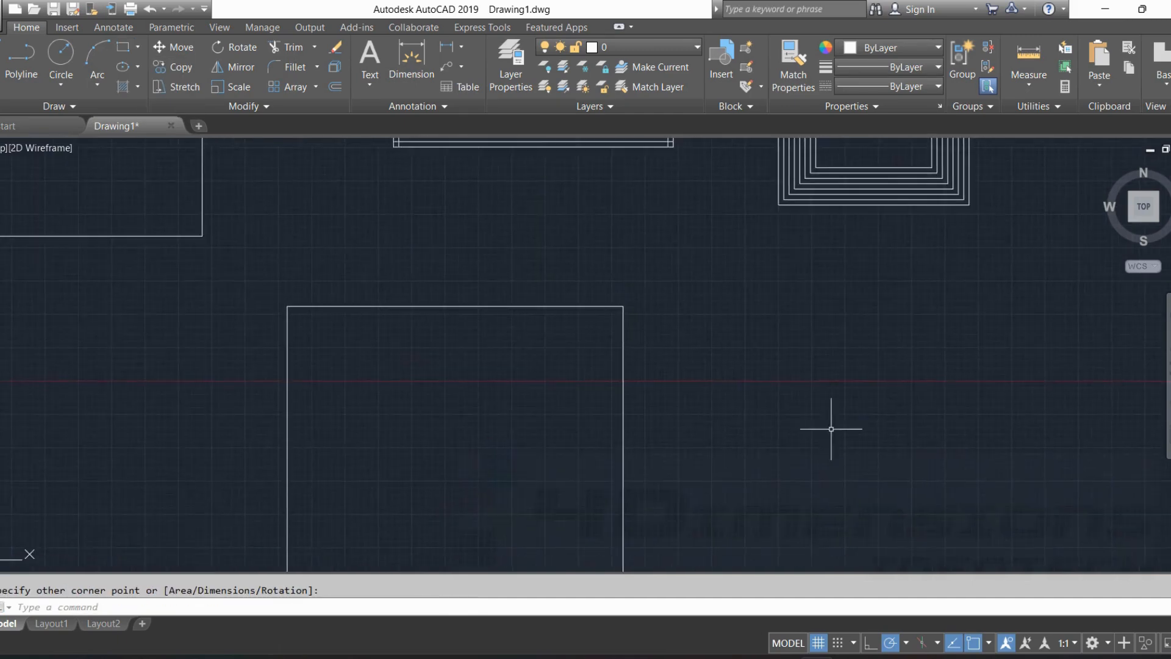
pyautogui.scroll(-4, 855, 324)
pyautogui.moveTo(855, 325); pyautogui.dragTo(737, 325, button='middle')
pyautogui.press('Escape')
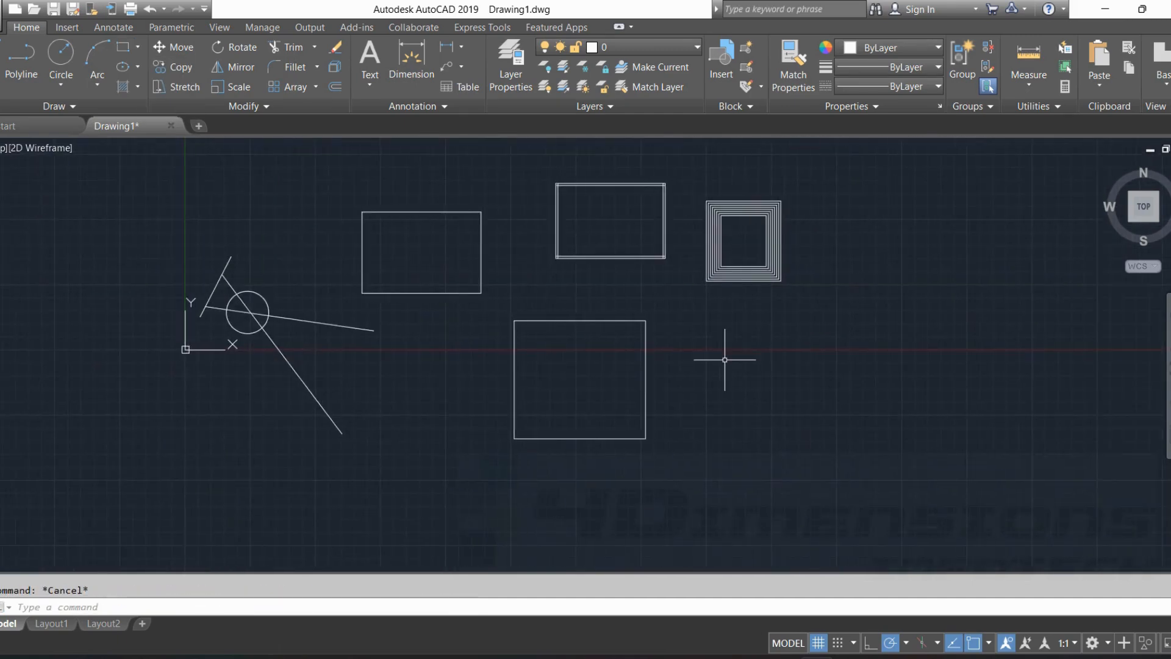
# Start the Fillet command for the large rectangle below the others.
pyautogui.write('F')
pyautogui.press('Return')
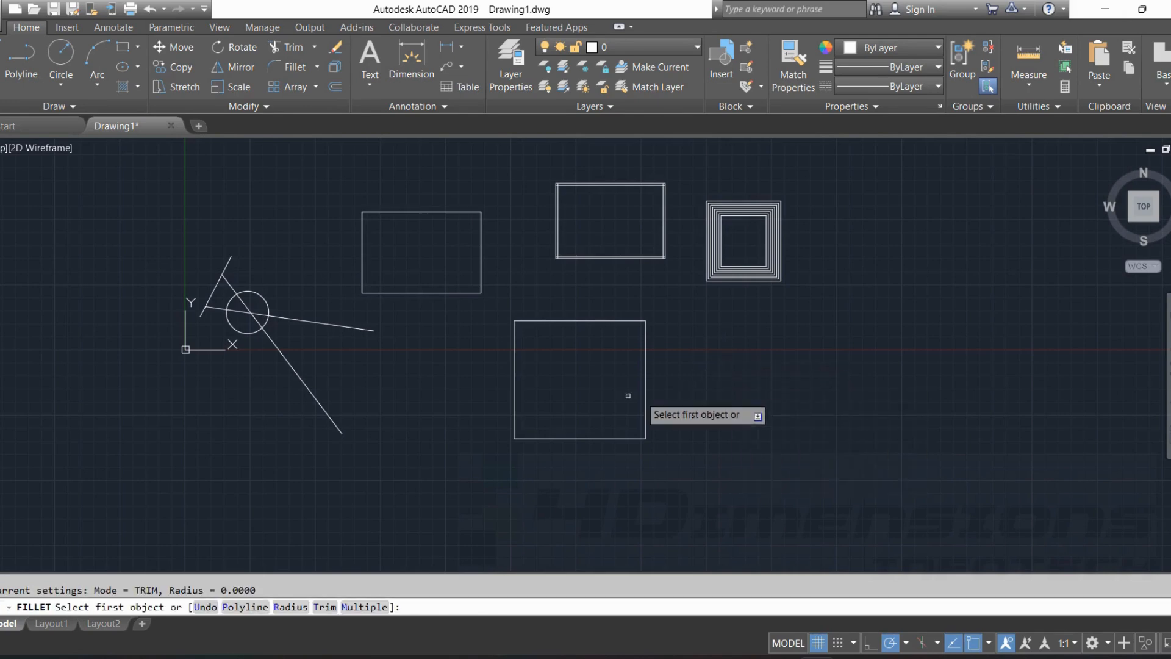
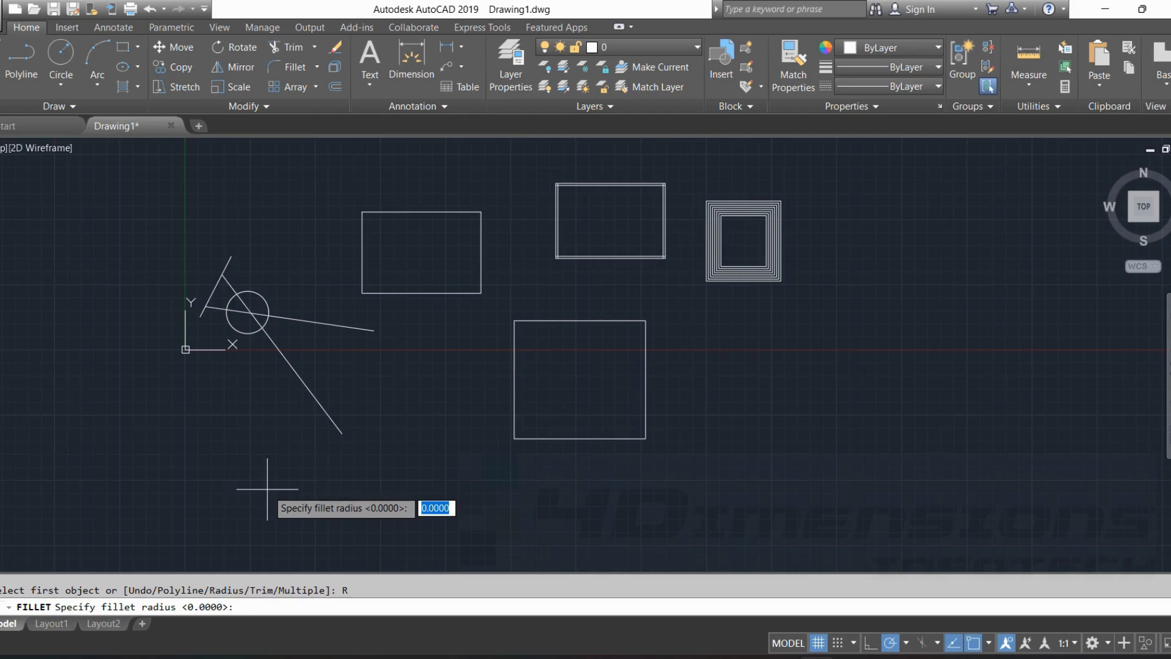
# Fillet the upper-left corner of the large rectangle with a radius of 100.
pyautogui.write('100')
pyautogui.press('Return')
pyautogui.scroll(4, 594, 330)
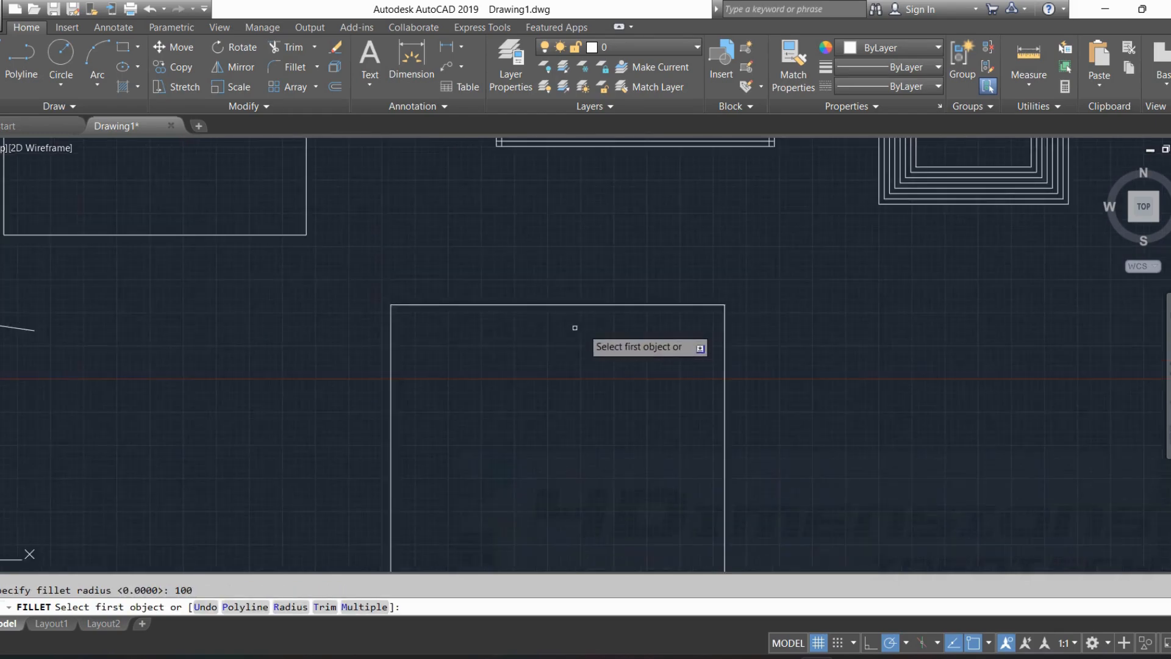
pyautogui.click(447, 304)
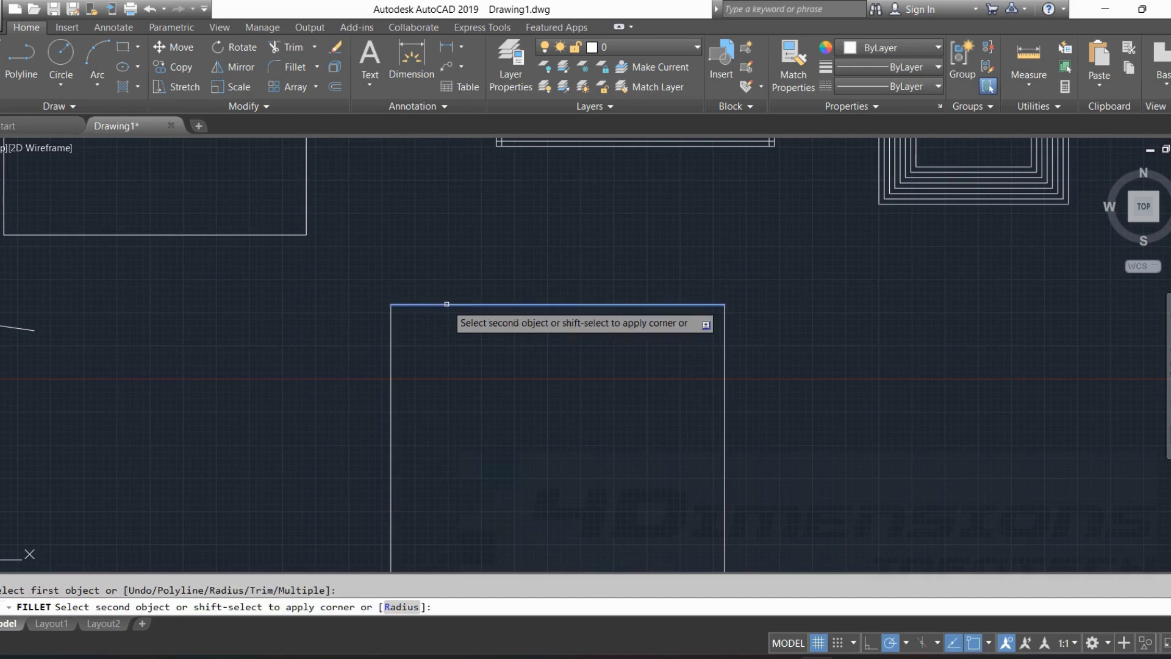
pyautogui.click(391, 332)
pyautogui.scroll(5, 391, 333)
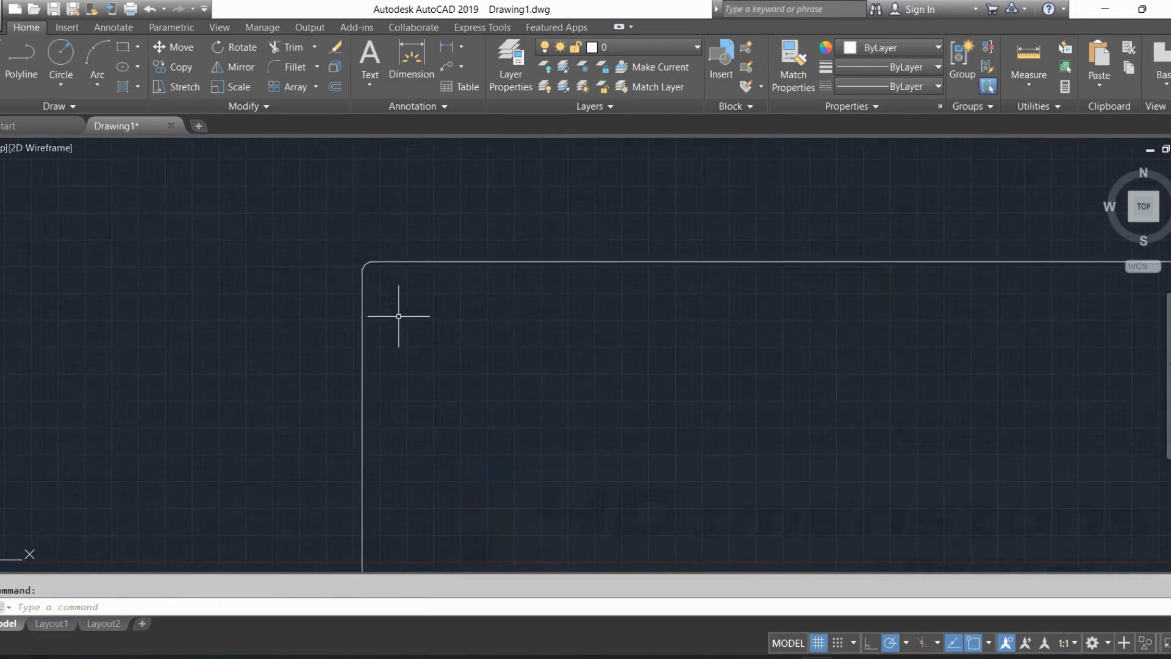
pyautogui.scroll(-2, 373, 241)
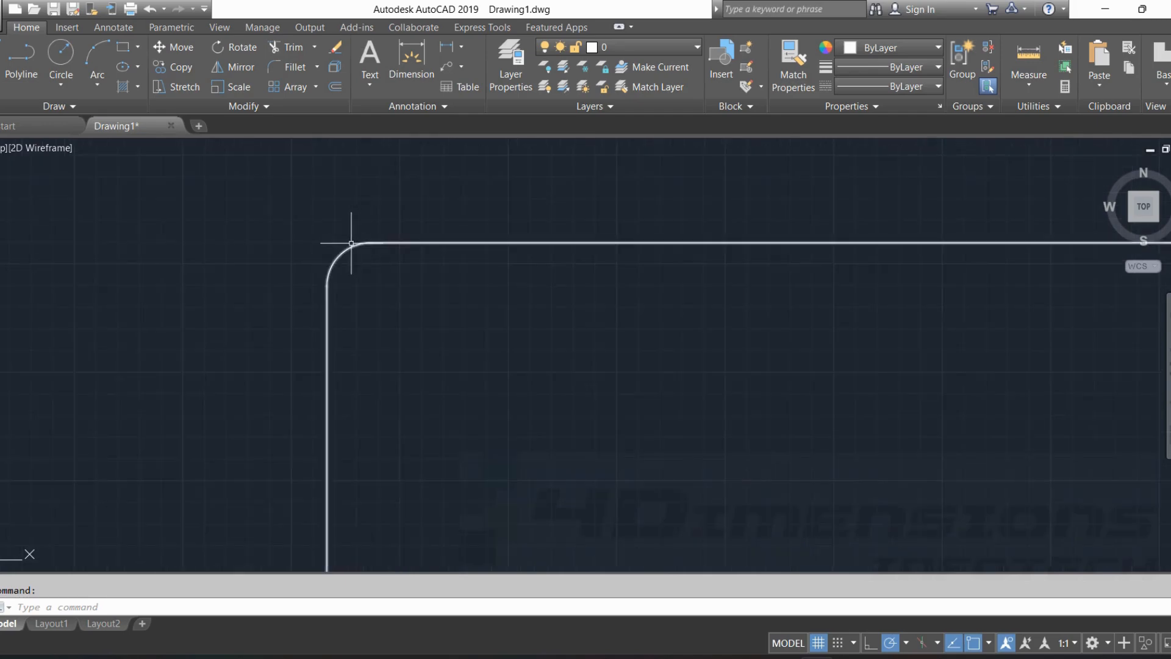
pyautogui.scroll(-10, 456, 158)
pyautogui.moveTo(589, 323)
pyautogui.mouseDown(button='middle')
pyautogui.moveTo(627, 258)
pyautogui.moveTo(665, 325)
pyautogui.moveTo(701, 301)
pyautogui.mouseUp(button='middle')
pyautogui.press('Escape')
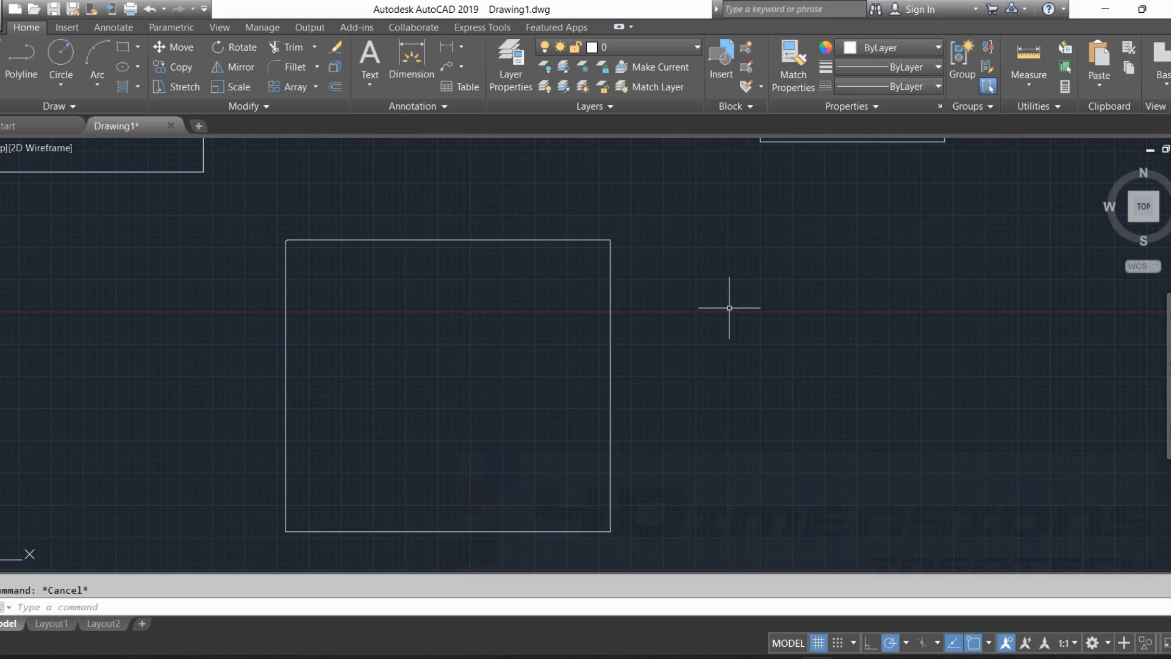
# Fillet the upper-right corner of the large rectangle with a radius of 800 and examine the rounded corner.
pyautogui.write('f')
pyautogui.press('Return')
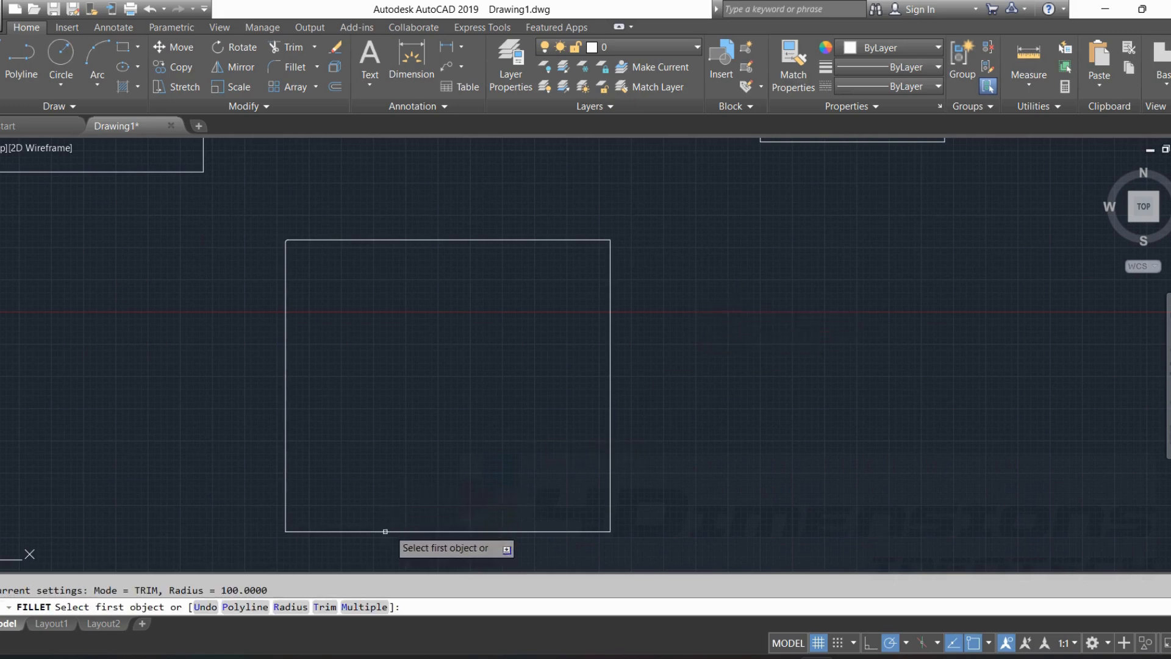
pyautogui.click(291, 607)
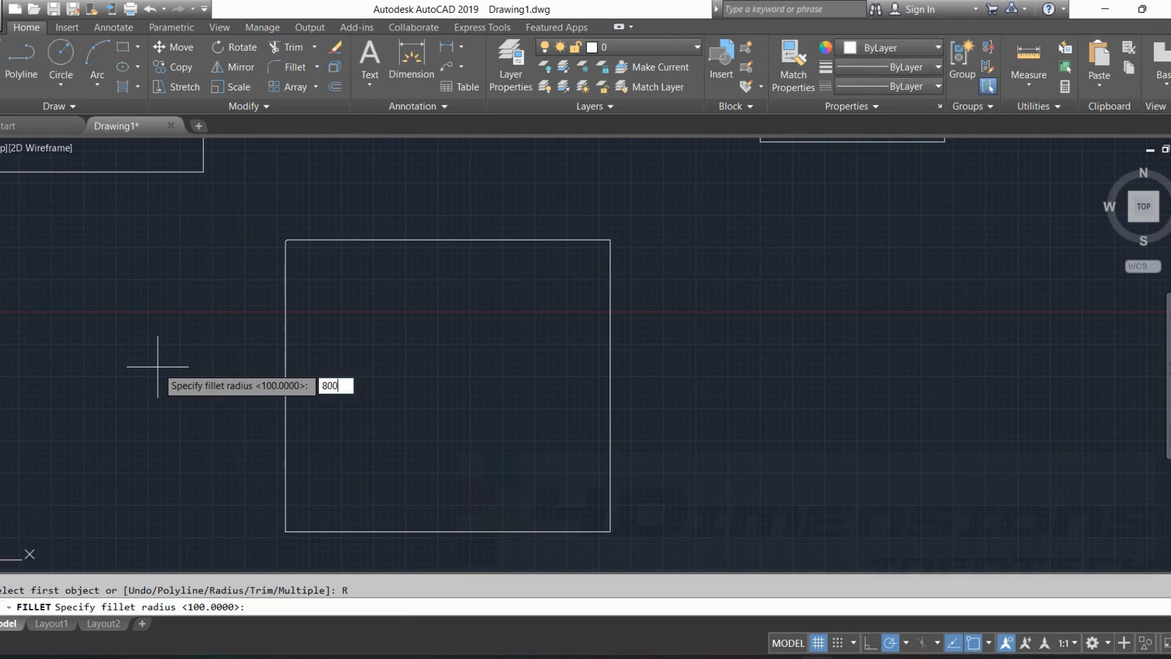
pyautogui.press('Return')
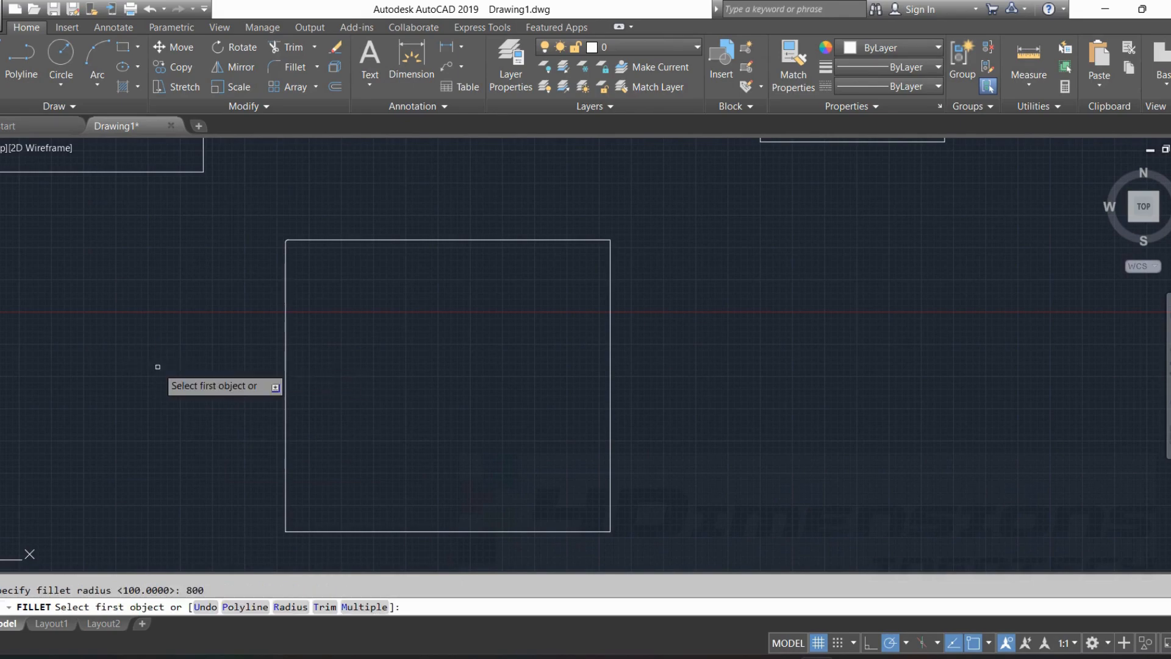
pyautogui.click(585, 243)
pyautogui.click(609, 269)
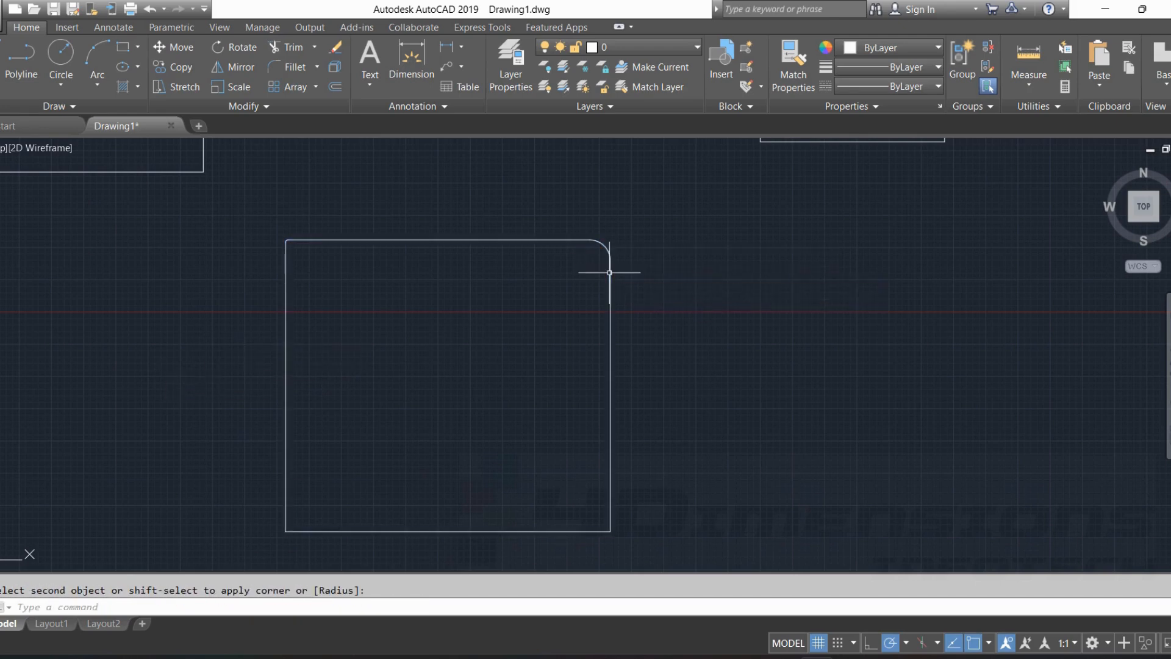
pyautogui.scroll(3, 596, 244)
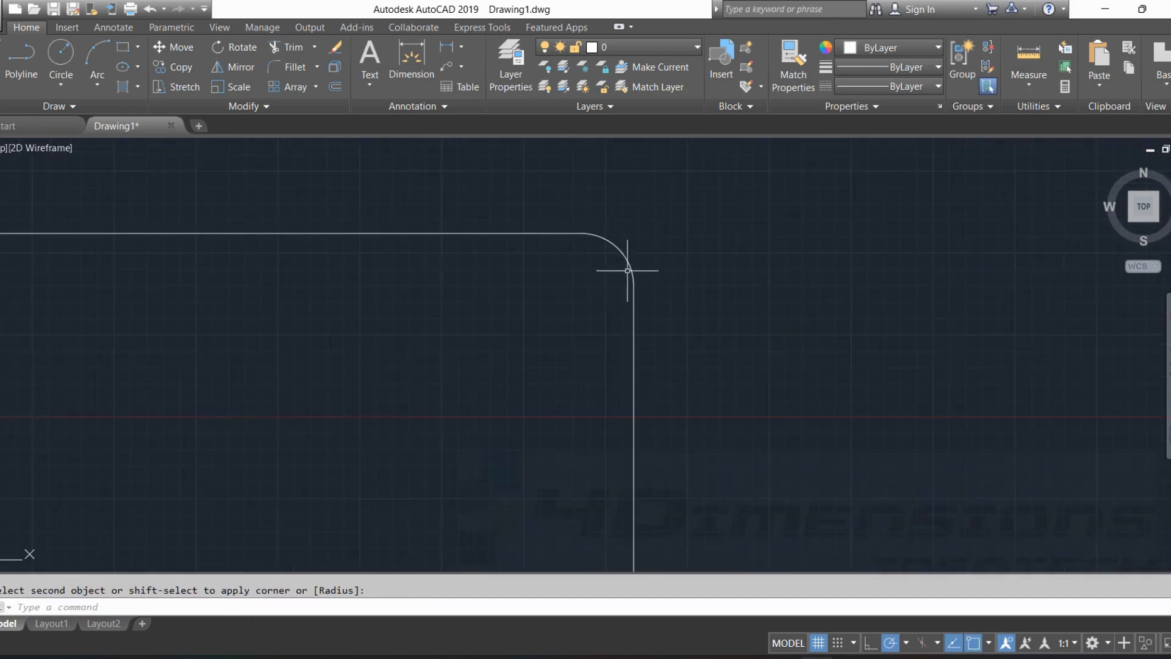
pyautogui.scroll(-4, 607, 241)
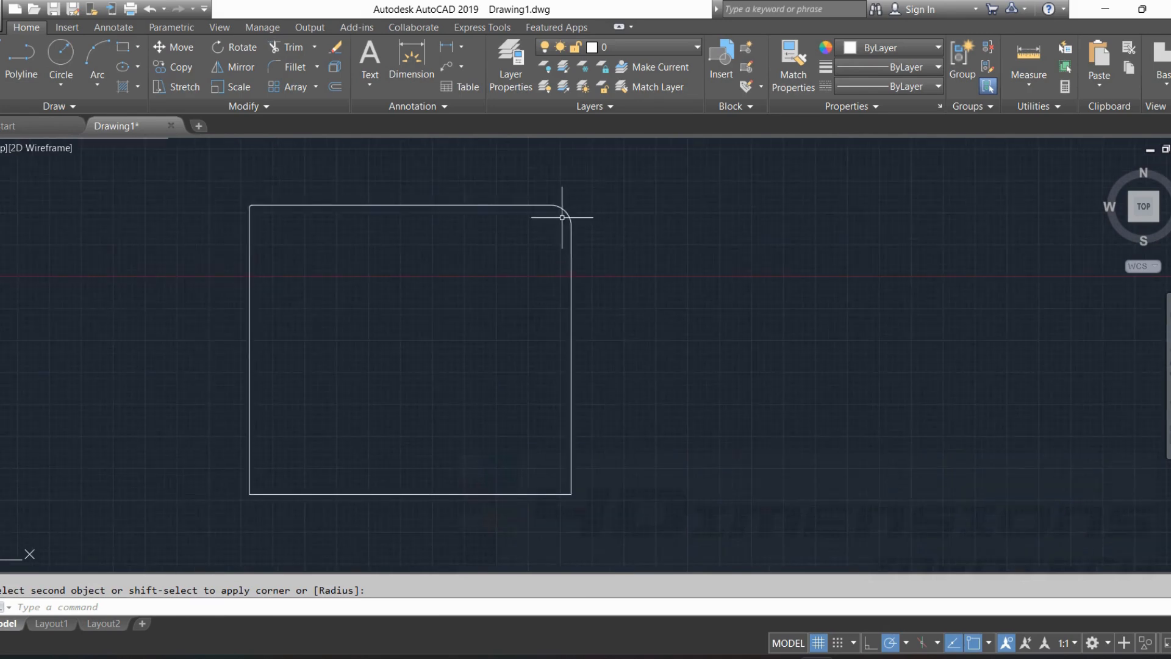
pyautogui.scroll(2, 560, 217)
pyautogui.scroll(-2, 684, 284)
pyautogui.press('Escape')
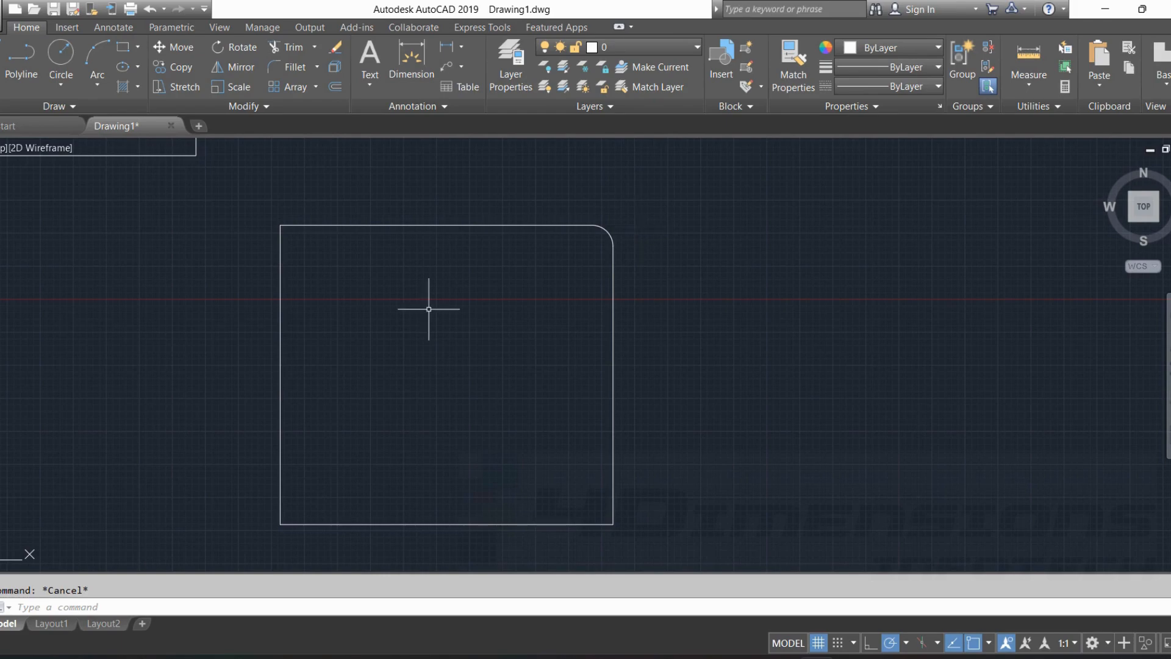
# Fillet the two lower corners of the large rectangle with a radius of 900, using the Multiple option.
pyautogui.write('f')
pyautogui.press('Return')
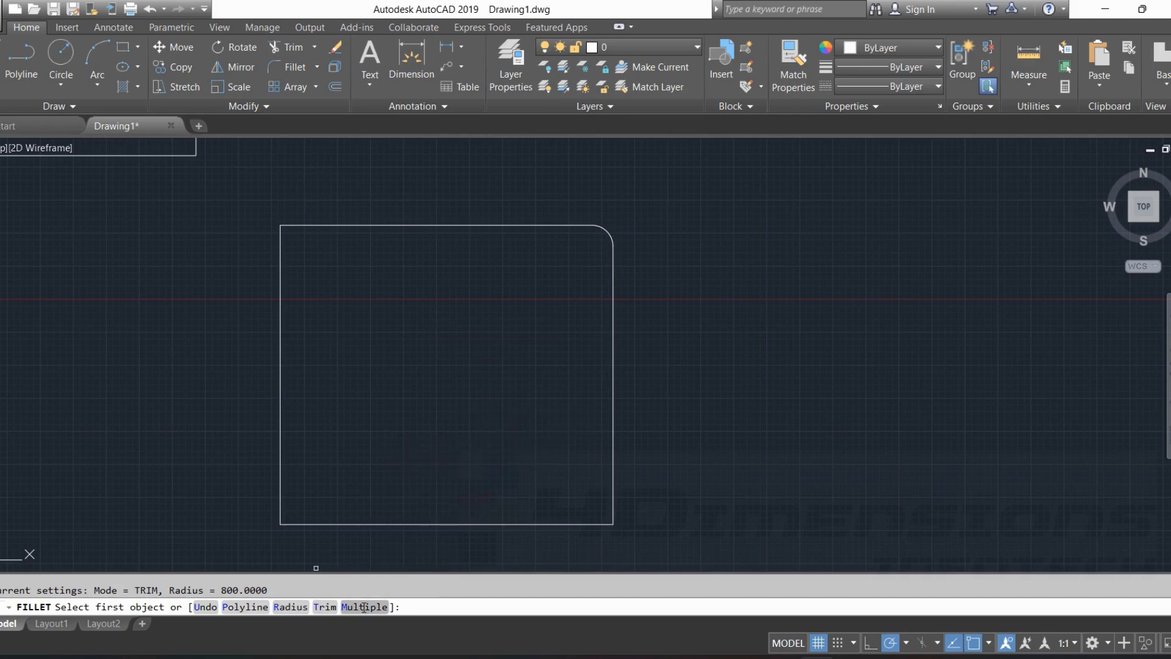
pyautogui.click(291, 607)
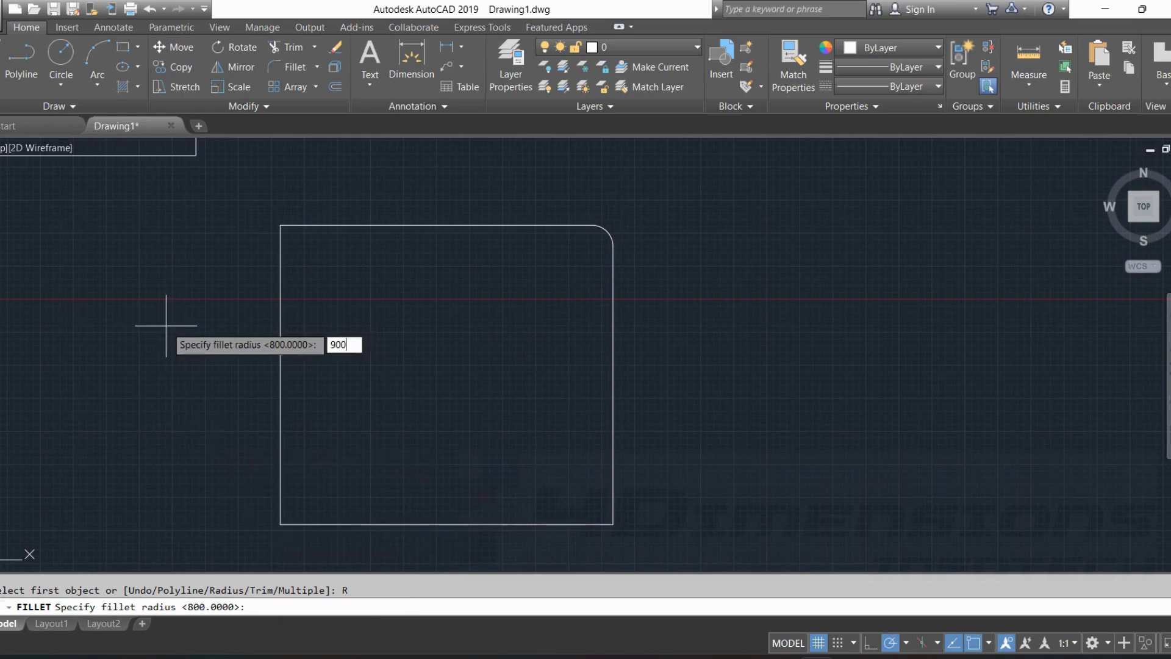
pyautogui.press('Return')
pyautogui.click(612, 485)
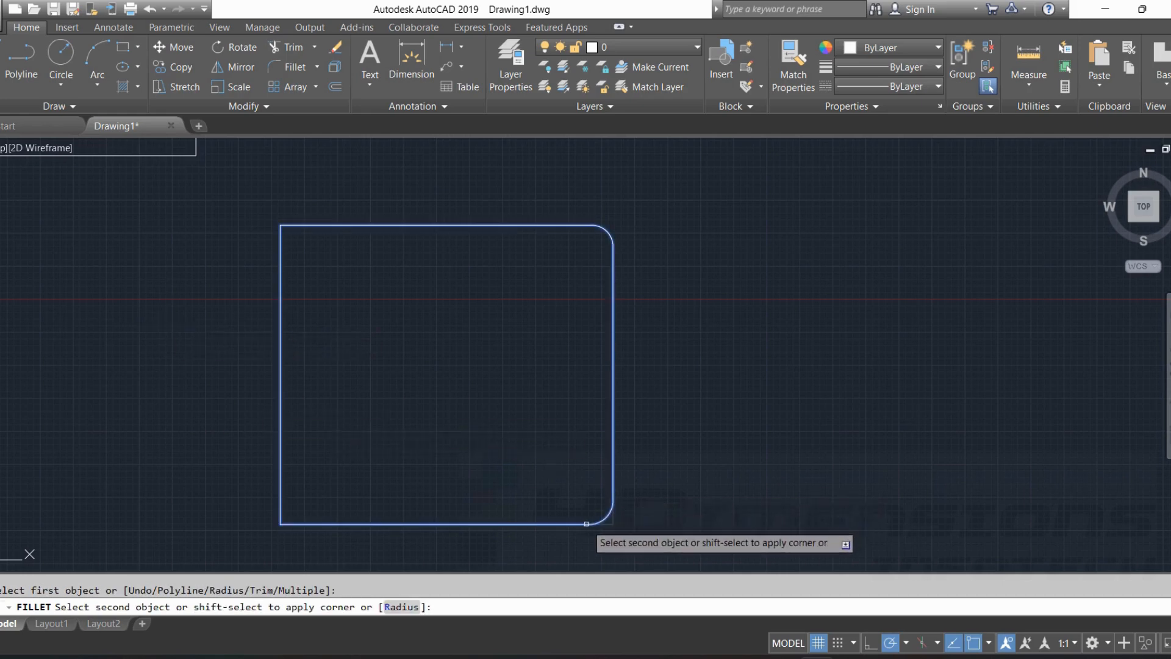
pyautogui.click(587, 523)
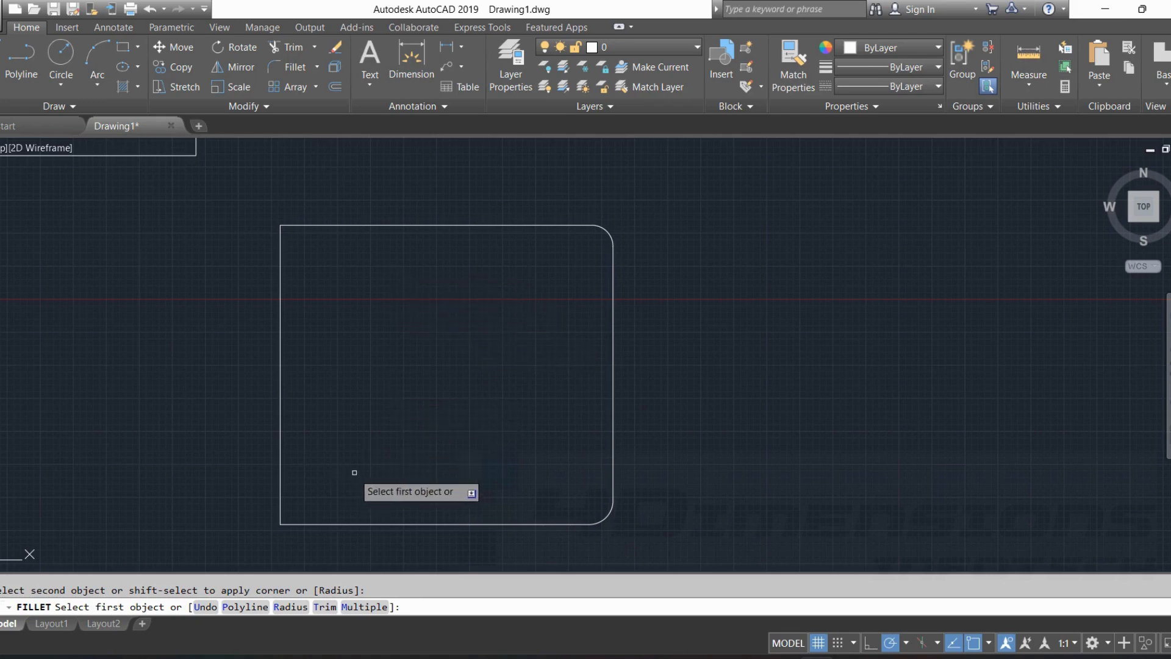
pyautogui.moveTo(354, 472); pyautogui.dragTo(432, 403, button='middle')
pyautogui.click(397, 419)
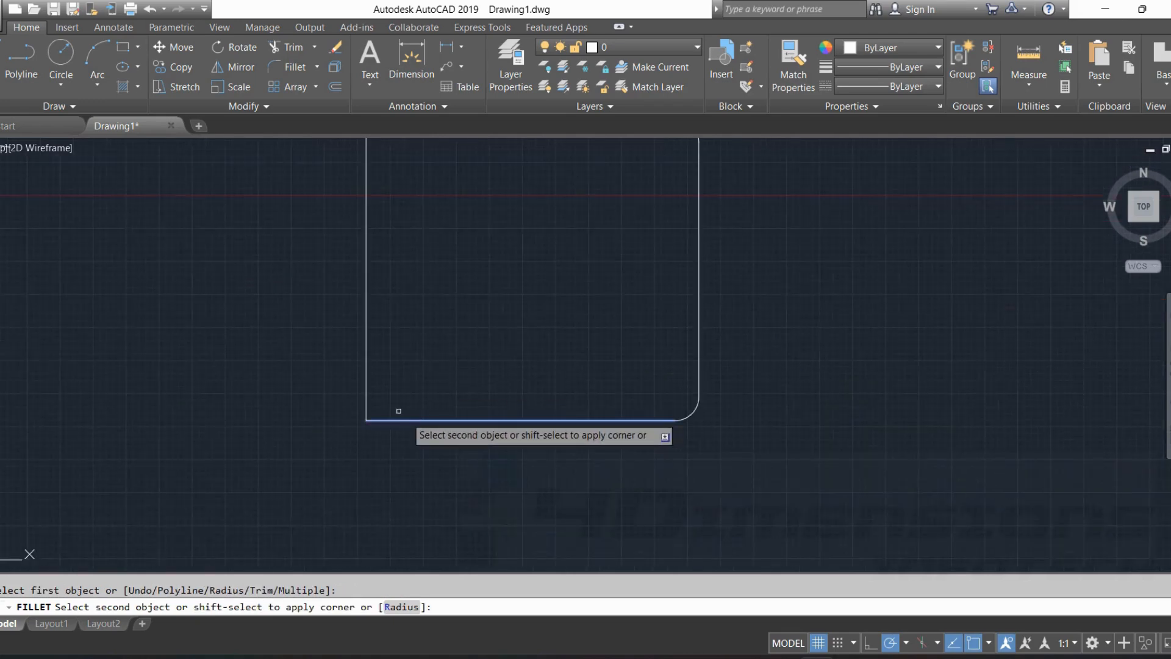
pyautogui.click(367, 391)
# Fillet the two lower corners of the leftmost upper rectangle with the same 900 radius.
pyautogui.moveTo(476, 313); pyautogui.dragTo(669, 567, button='middle')
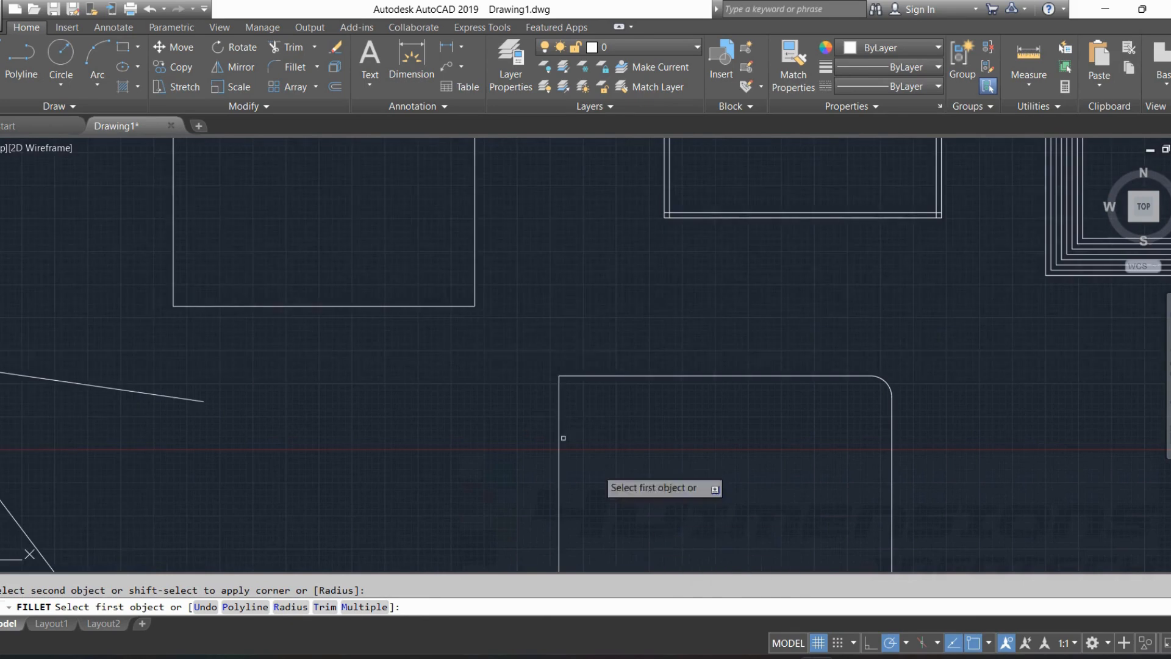
pyautogui.click(449, 306)
pyautogui.click(475, 278)
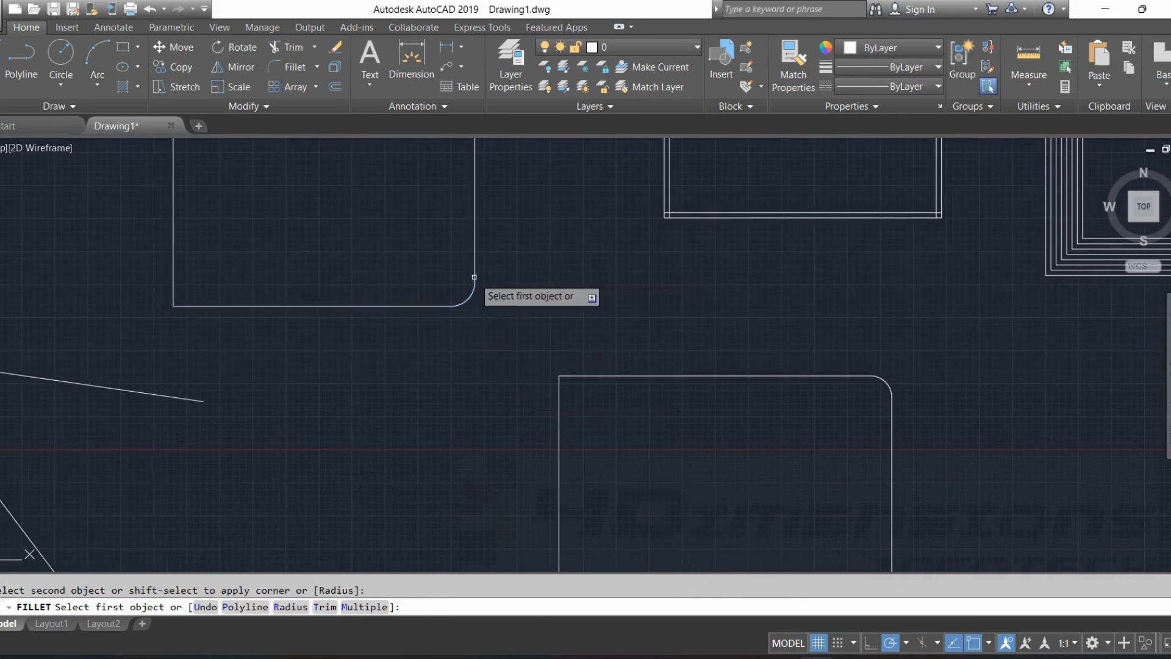
pyautogui.click(193, 306)
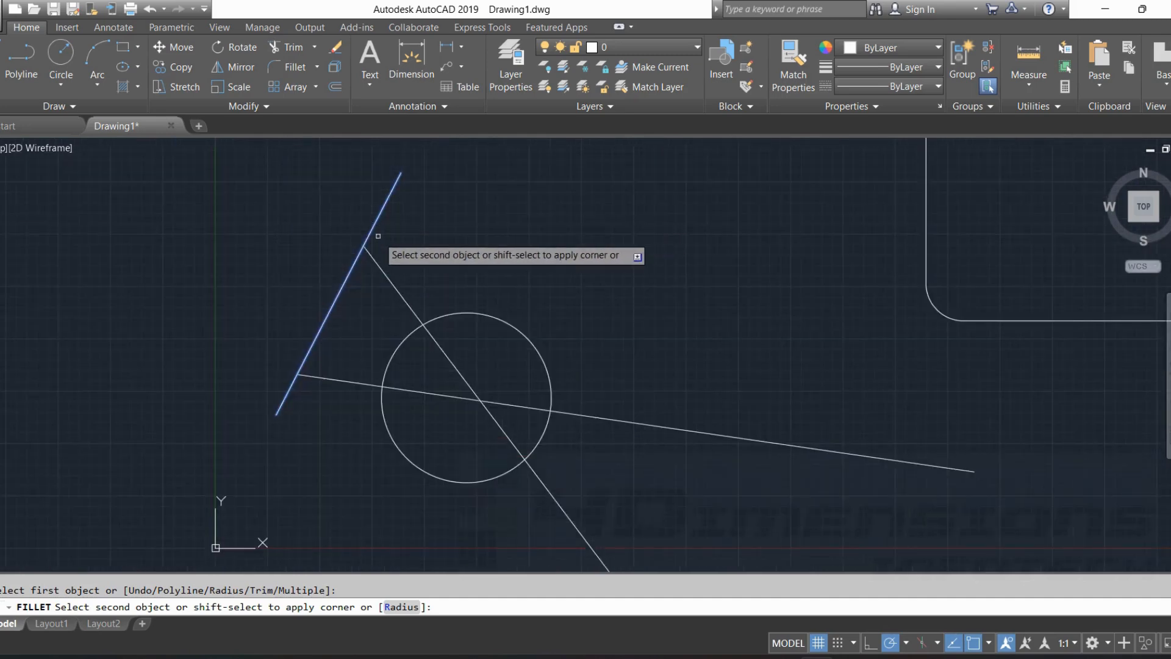
# Fillet the short slanted line with the steep diagonal line, and the flatter line with the circle's left side.
pyautogui.click(373, 261)
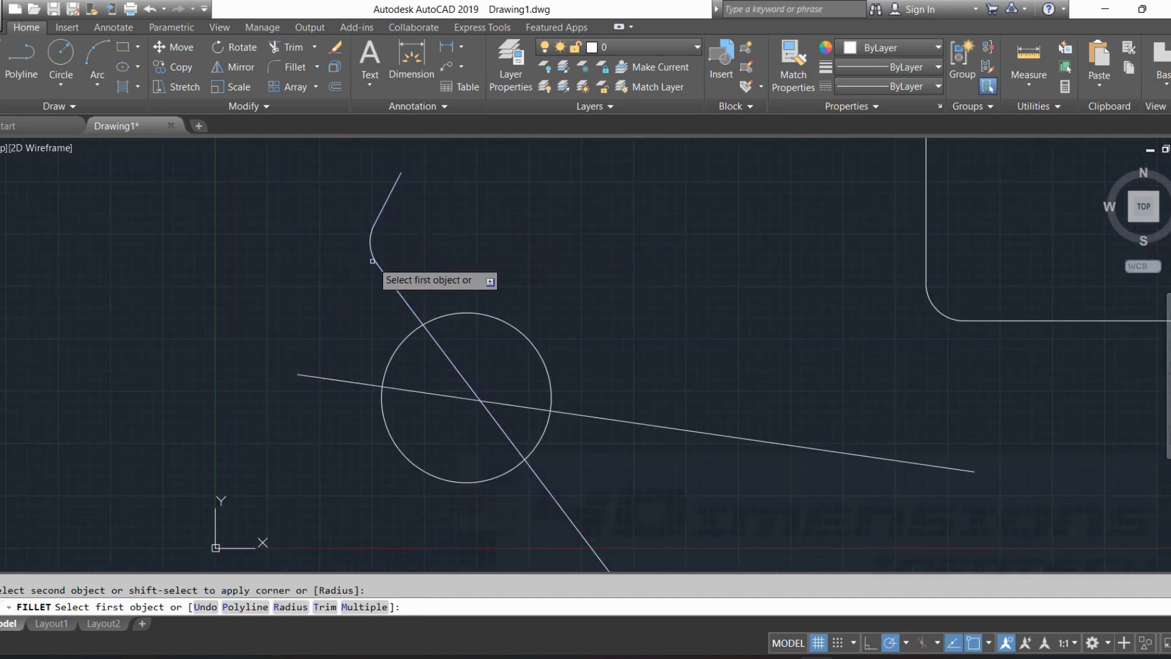
pyautogui.hotkey('ctrl', 'z')
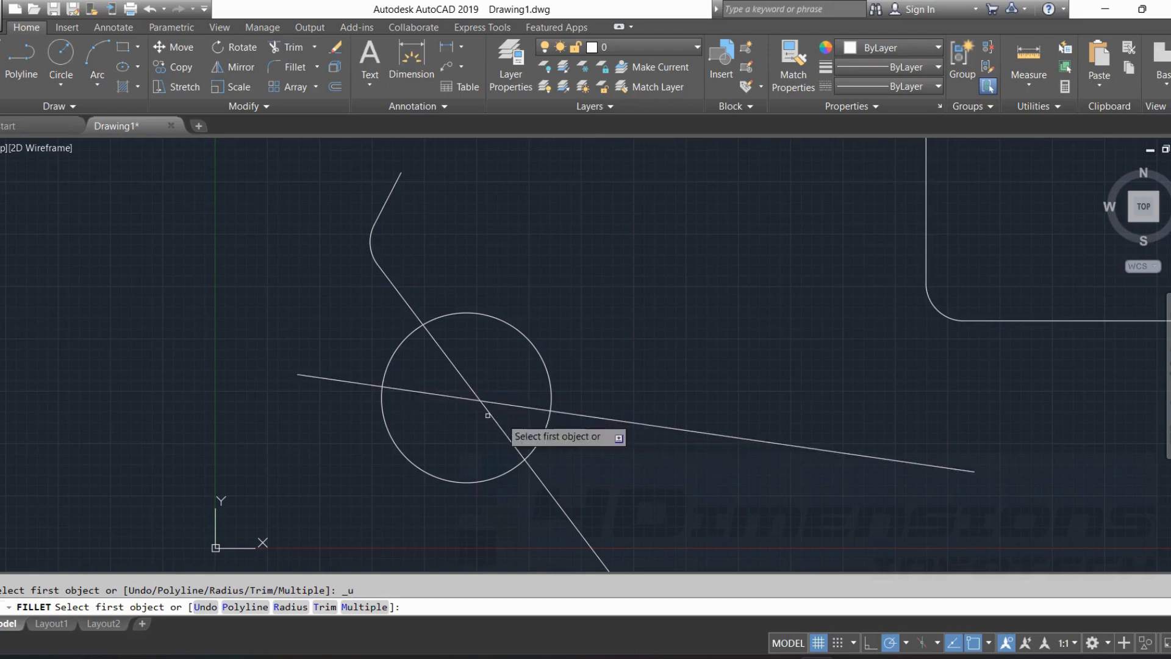
pyautogui.click(360, 383)
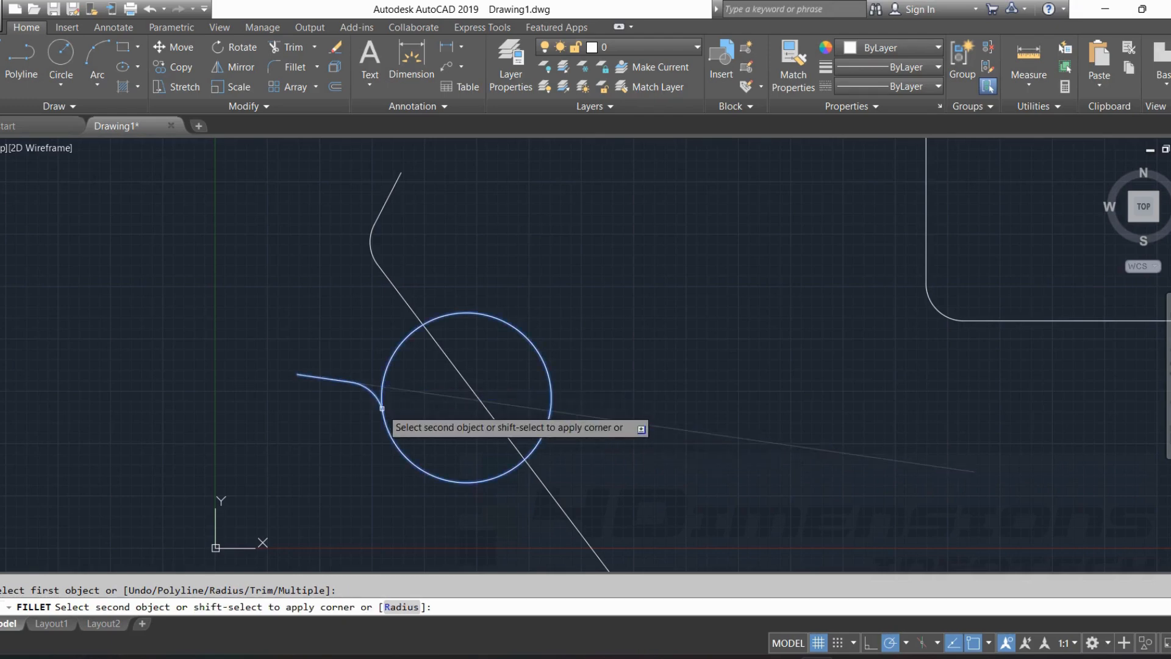
pyautogui.click(382, 408)
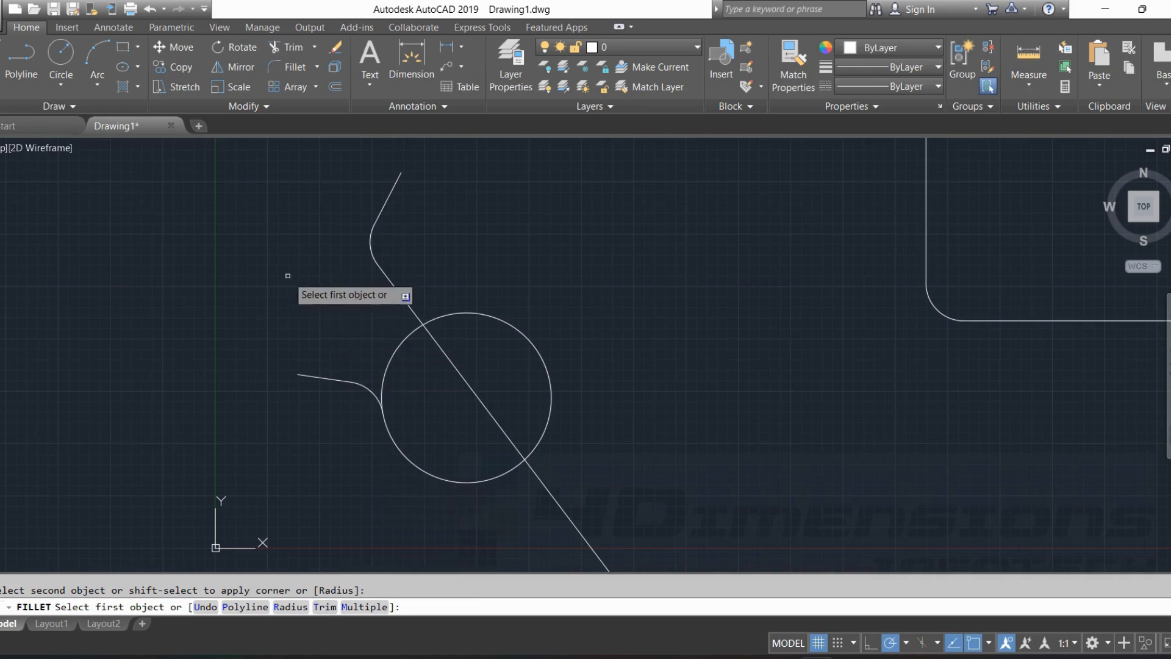
# Fillet the steep diagonal line with the upper side of the circle and end the Fillet command.
pyautogui.moveTo(514, 287); pyautogui.dragTo(463, 217, button='middle')
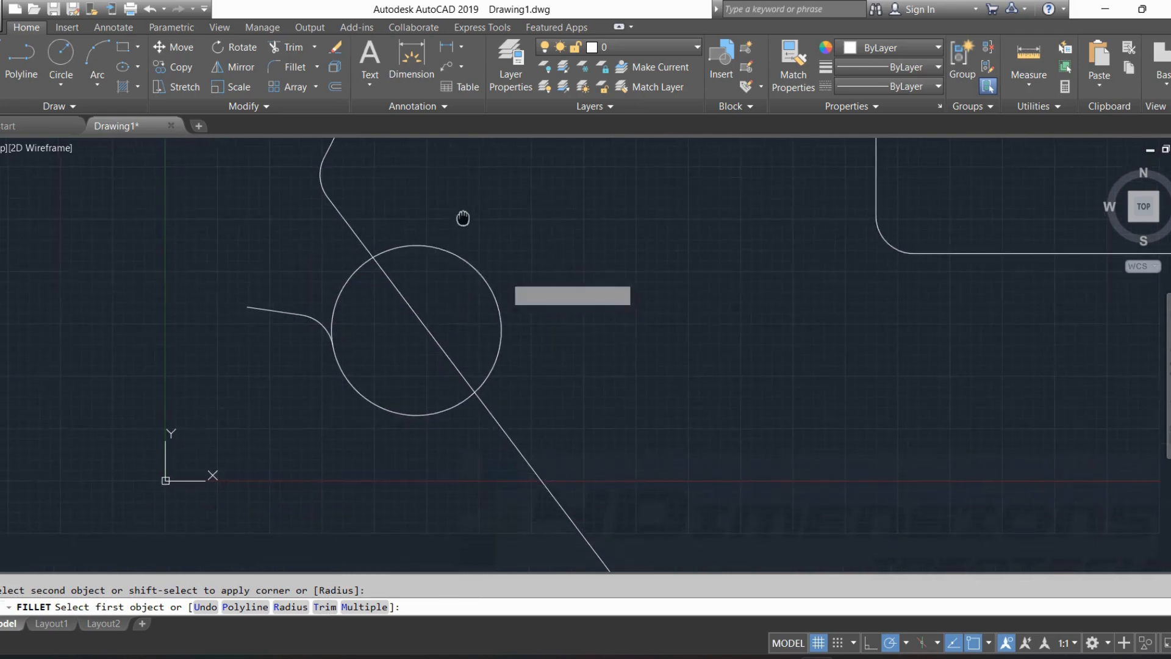
pyautogui.click(362, 237)
pyautogui.click(395, 248)
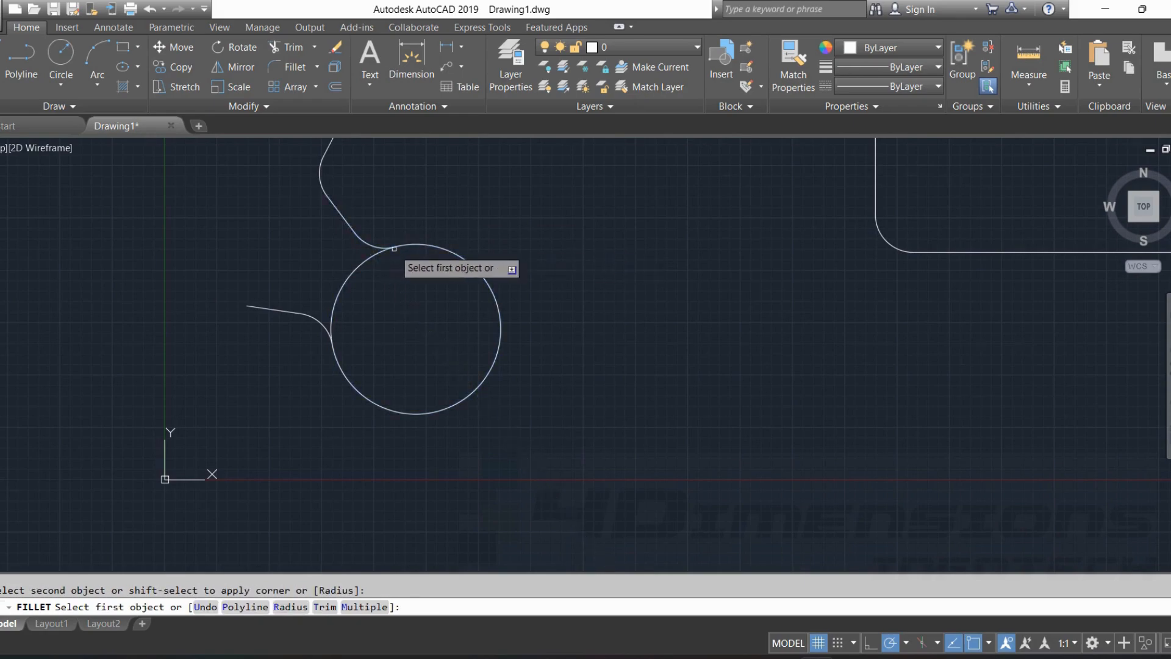
pyautogui.moveTo(416, 253); pyautogui.dragTo(422, 367, button='middle')
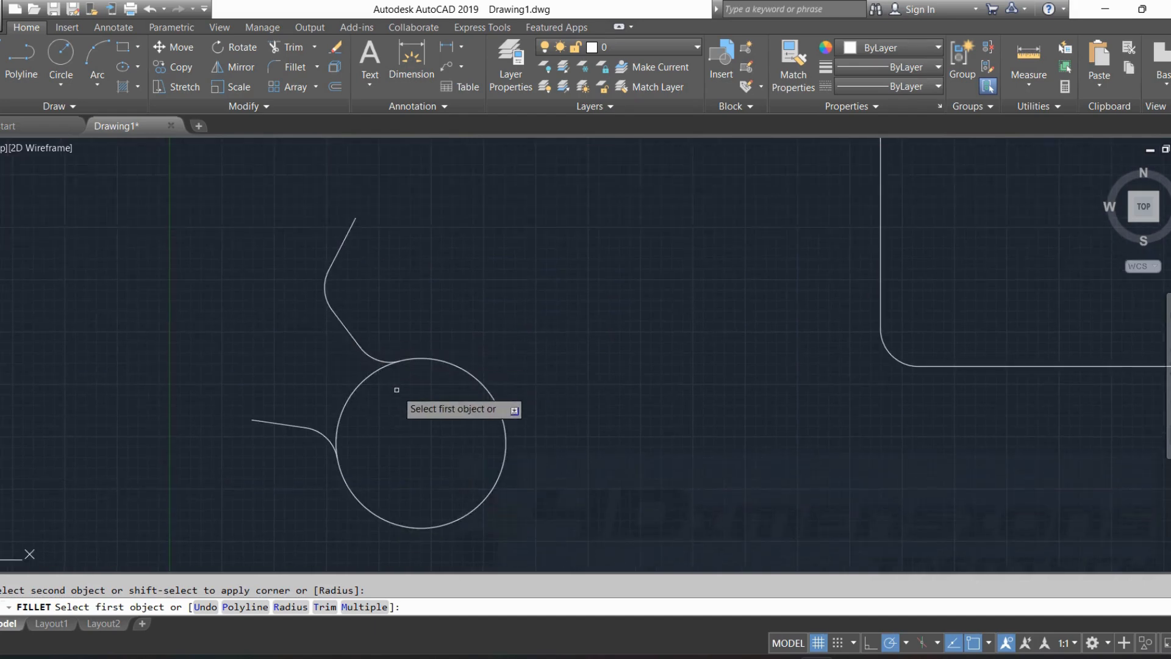
pyautogui.moveTo(397, 390); pyautogui.dragTo(400, 350, button='middle')
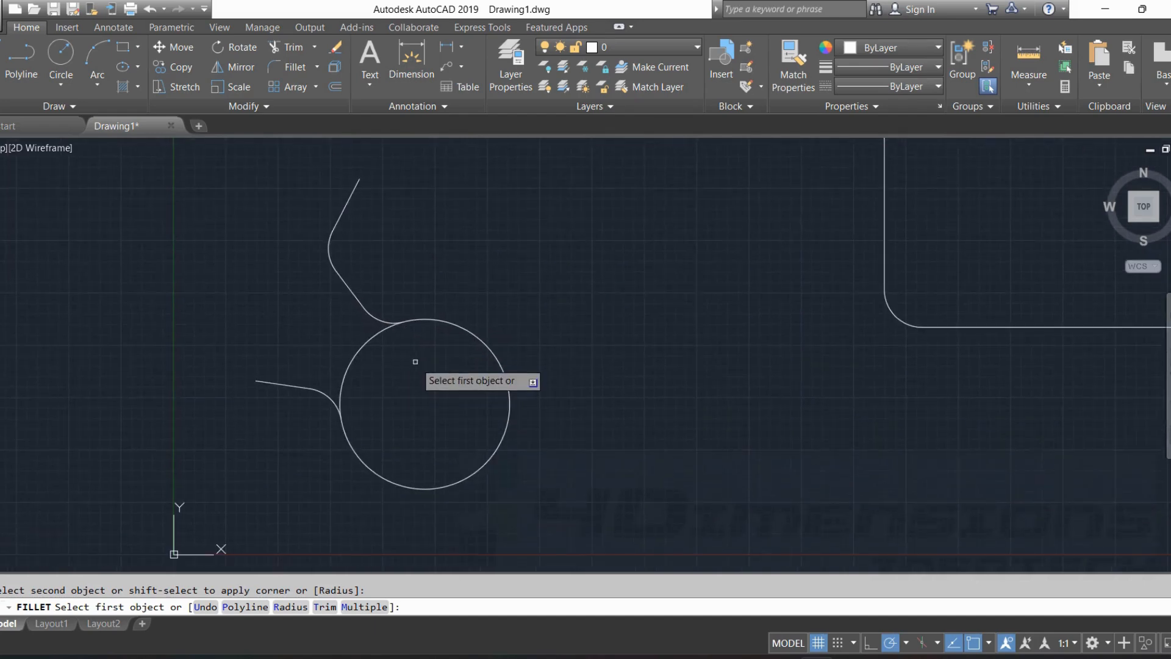
pyautogui.hotkey('ctrl', 'z')
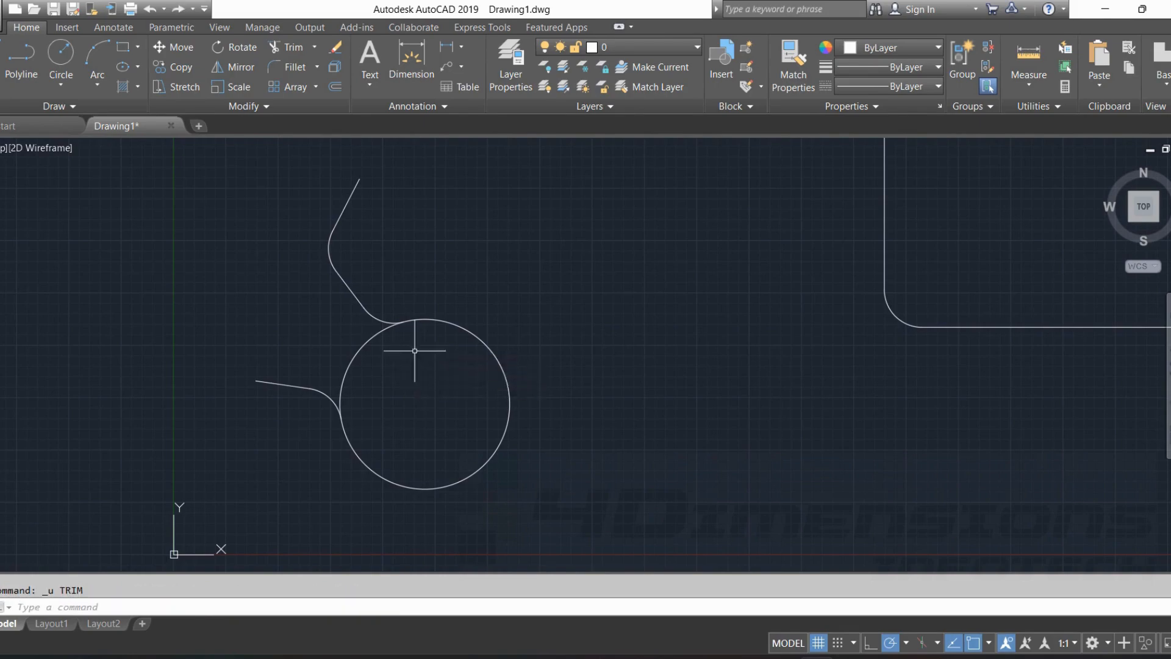
# Trim away the circle's upper-left arc between the two fillets.
pyautogui.press('Return')
pyautogui.press('Return')
pyautogui.click(366, 347)
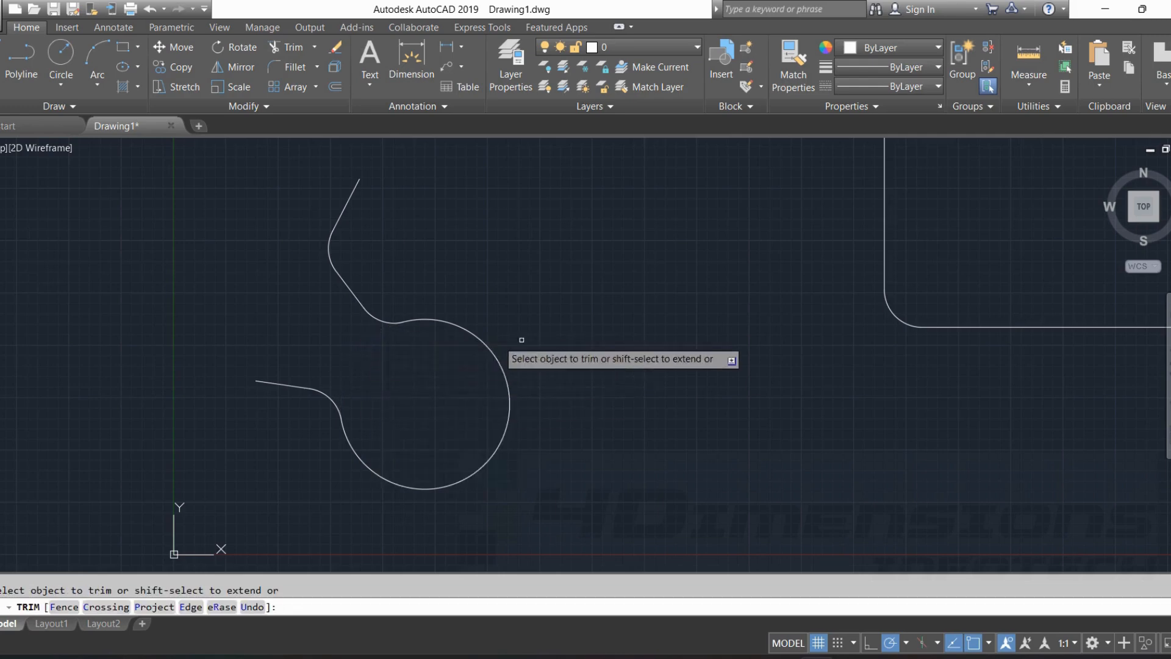
pyautogui.press('Escape')
pyautogui.scroll(-4, 542, 342)
pyautogui.press('Escape')
# Draw a new rectangle in the empty area to the right of the large filleted rectangle.
pyautogui.moveTo(918, 304)
pyautogui.mouseDown(button='middle')
pyautogui.moveTo(667, 267)
pyautogui.moveTo(630, 183)
pyautogui.mouseUp(button='middle')
pyautogui.moveTo(829, 346); pyautogui.dragTo(672, 324, button='middle')
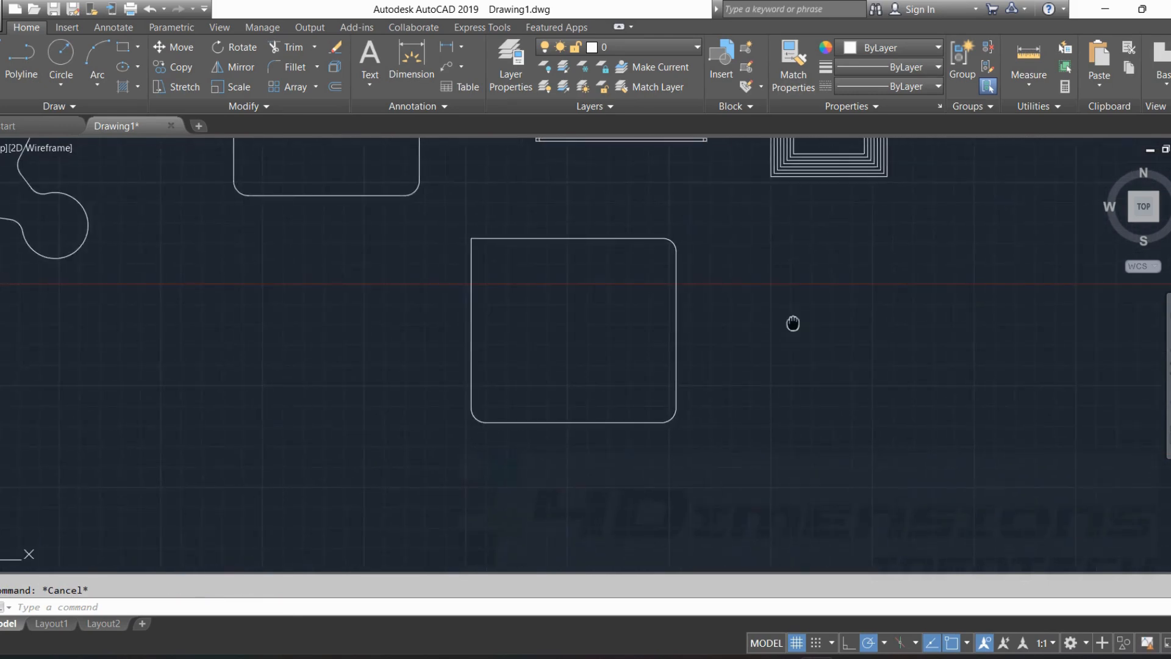
pyautogui.moveTo(792, 324); pyautogui.dragTo(432, 372, button='middle')
pyautogui.click(127, 49)
pyautogui.moveTo(639, 364); pyautogui.dragTo(461, 362, button='middle')
pyautogui.click(463, 430)
pyautogui.click(721, 224)
pyautogui.press('Escape')
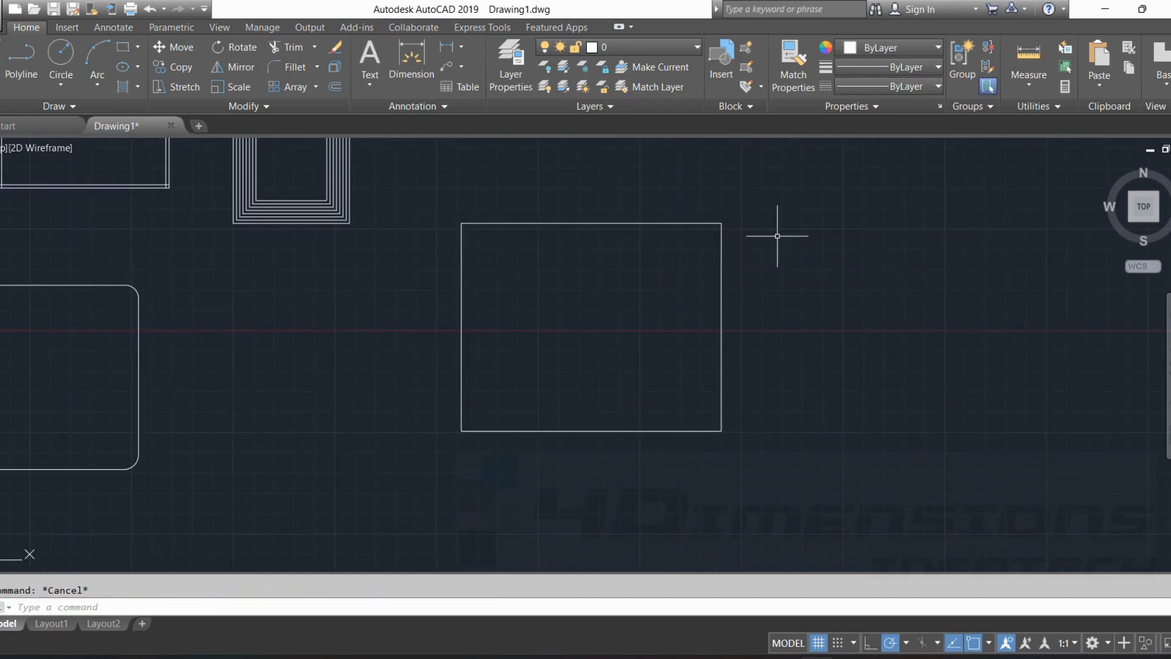
# Fillet the unfilleted rectangle's upper-left corner in No trim mode, with the Multiple option and a radius of 900.
pyautogui.write('f')
pyautogui.press('Return')
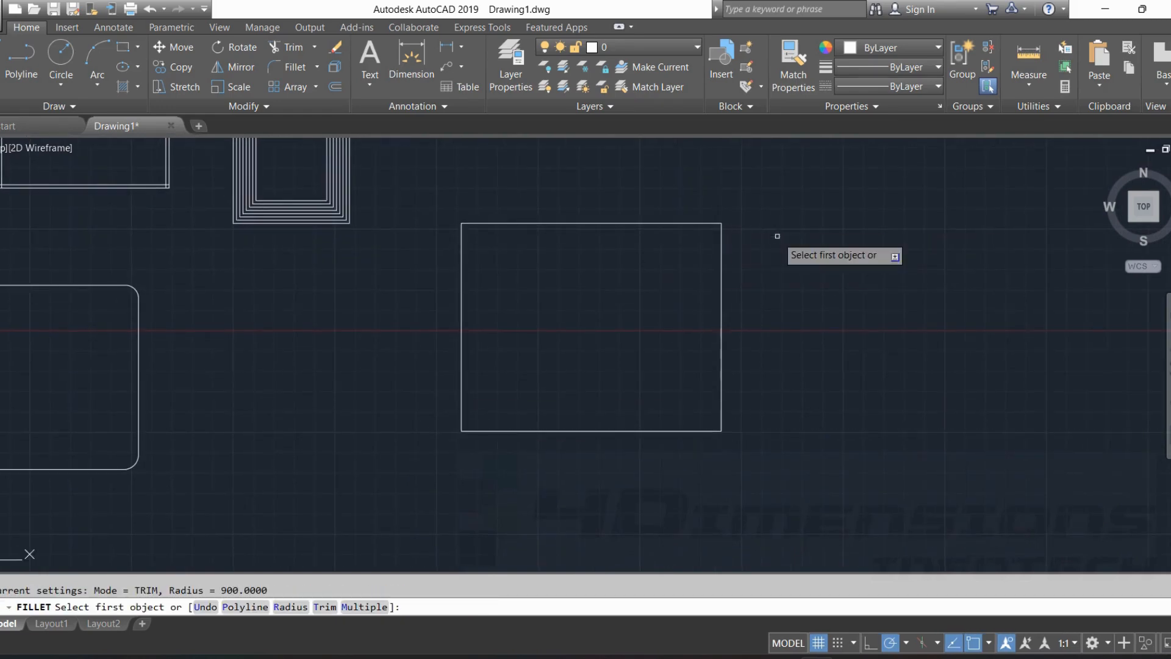
pyautogui.click(325, 608)
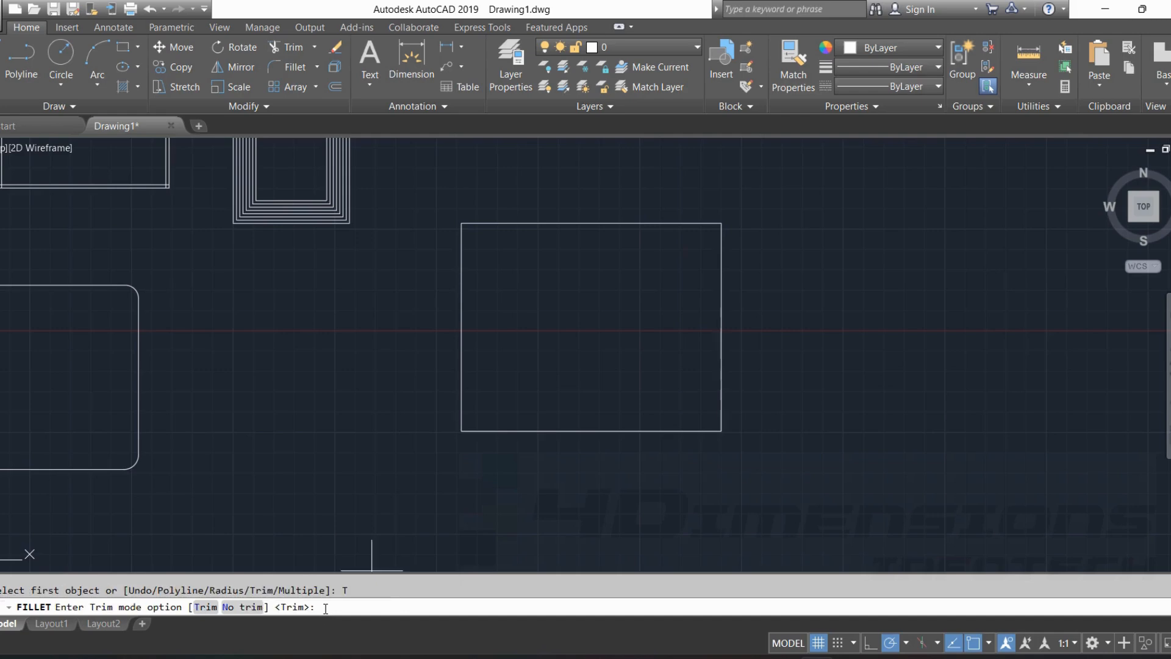
pyautogui.click(234, 608)
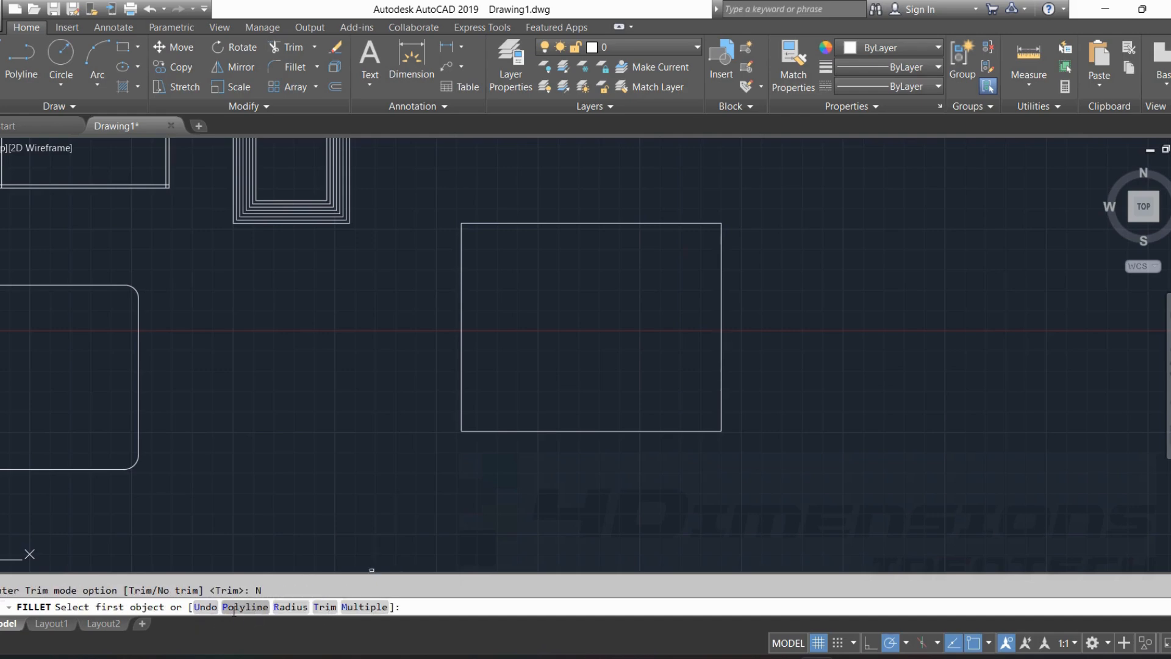
pyautogui.click(364, 607)
pyautogui.click(290, 607)
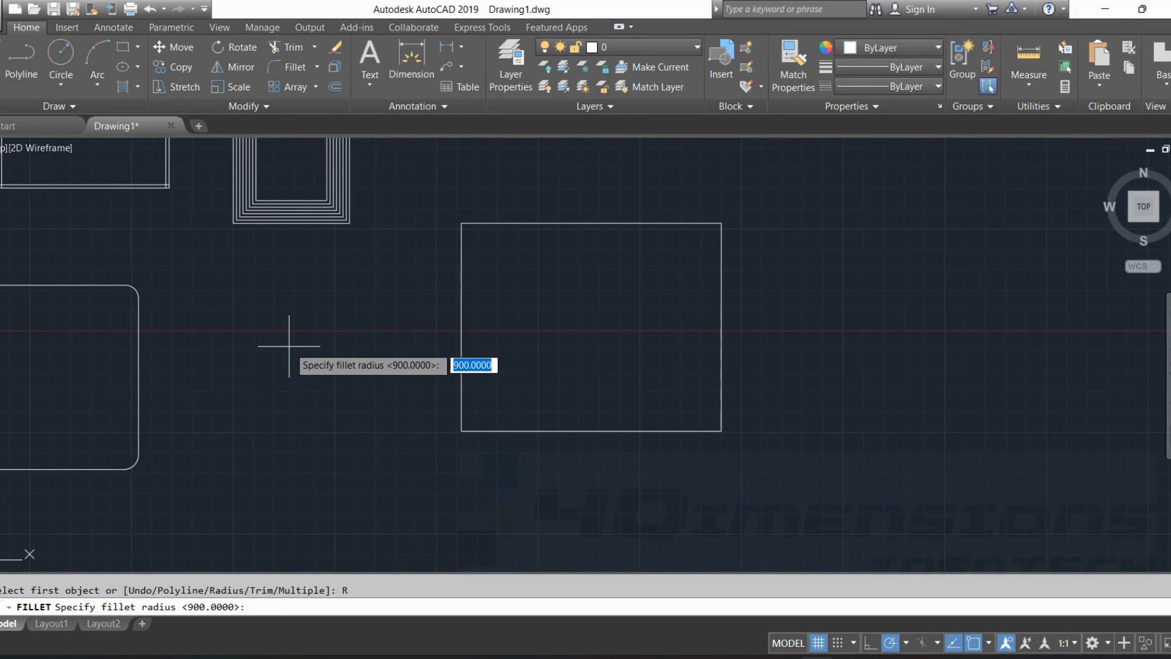
pyautogui.press('Return')
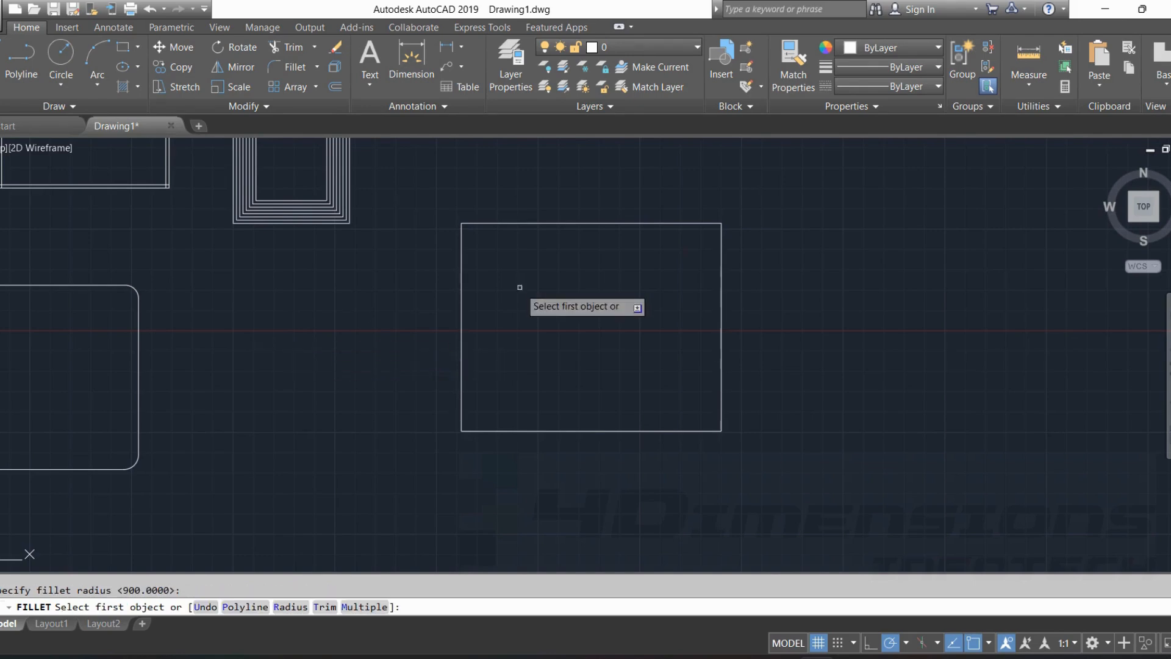
pyautogui.click(500, 224)
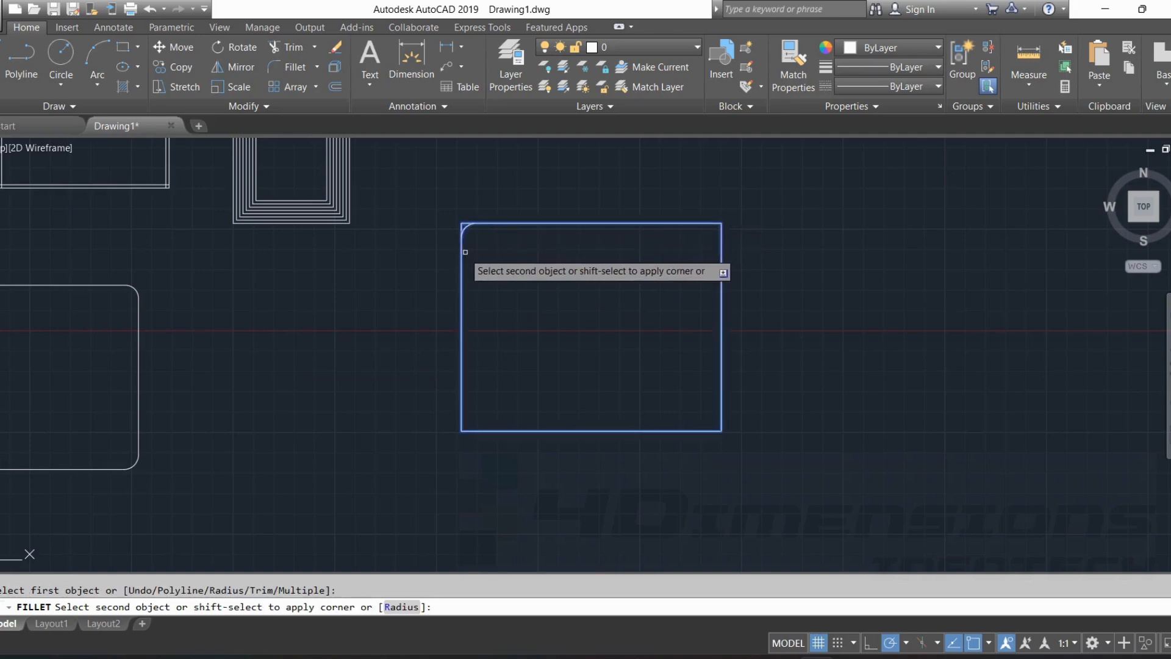
pyautogui.click(463, 243)
pyautogui.scroll(6, 476, 215)
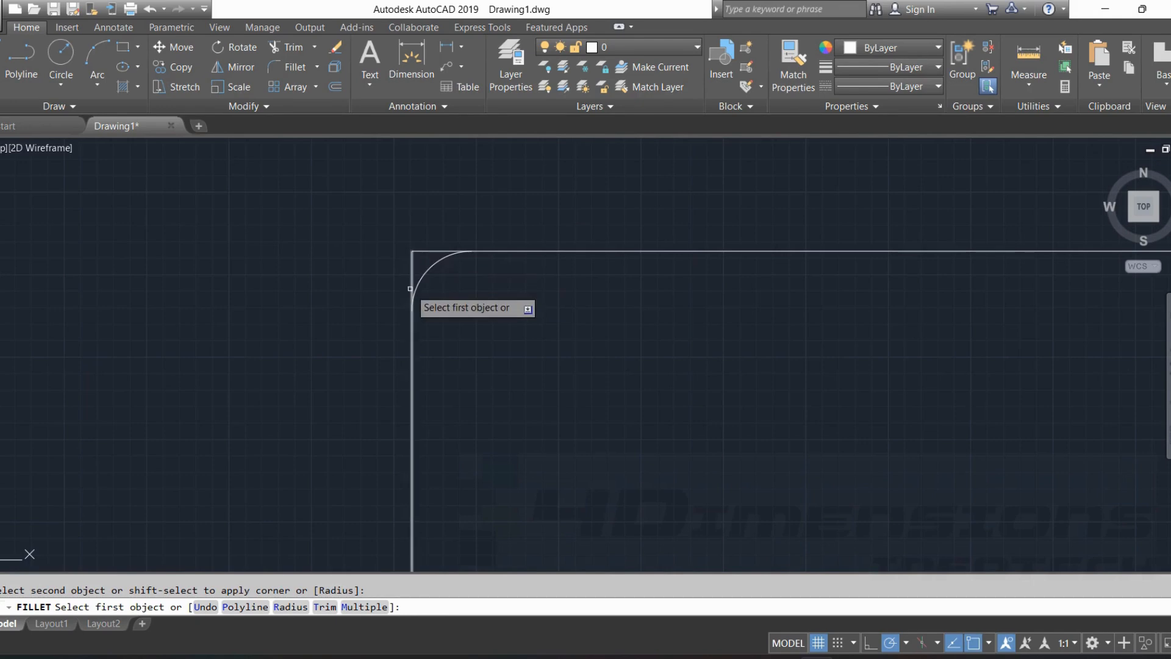
pyautogui.scroll(-4, 448, 292)
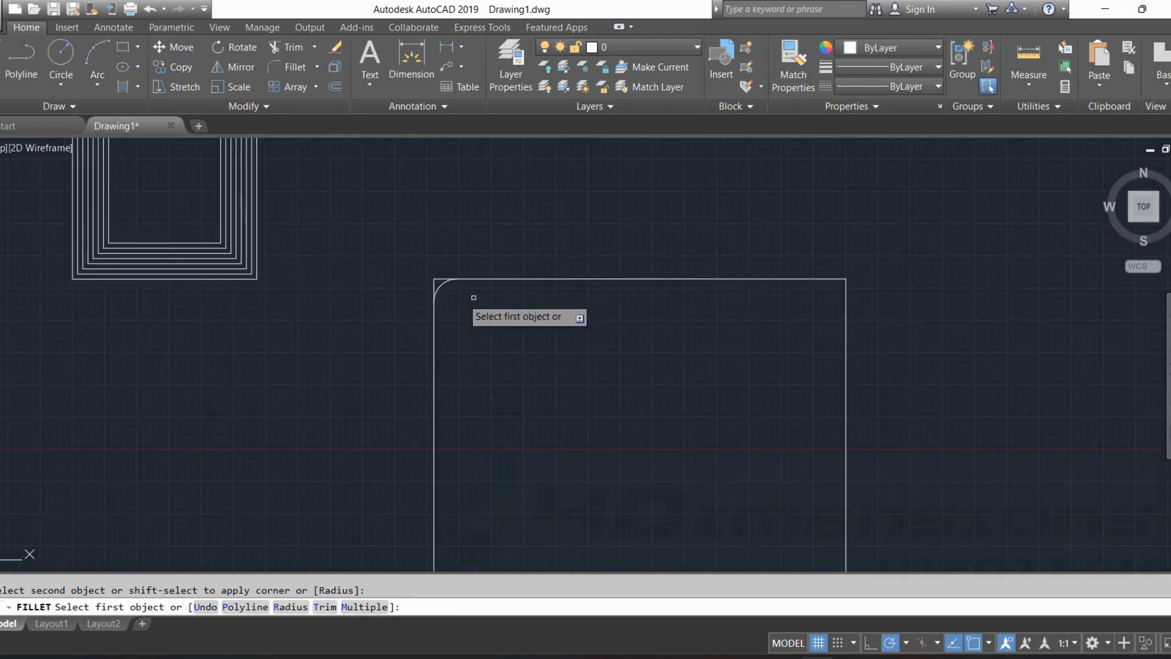
# Switch Fillet back to Trim mode, round the same rectangle's upper-right corner and end the command.
pyautogui.moveTo(478, 300); pyautogui.dragTo(418, 281, button='middle')
pyautogui.moveTo(552, 299)
pyautogui.mouseDown(button='middle')
pyautogui.moveTo(536, 317)
pyautogui.moveTo(531, 304)
pyautogui.moveTo(562, 332)
pyautogui.mouseUp(button='middle')
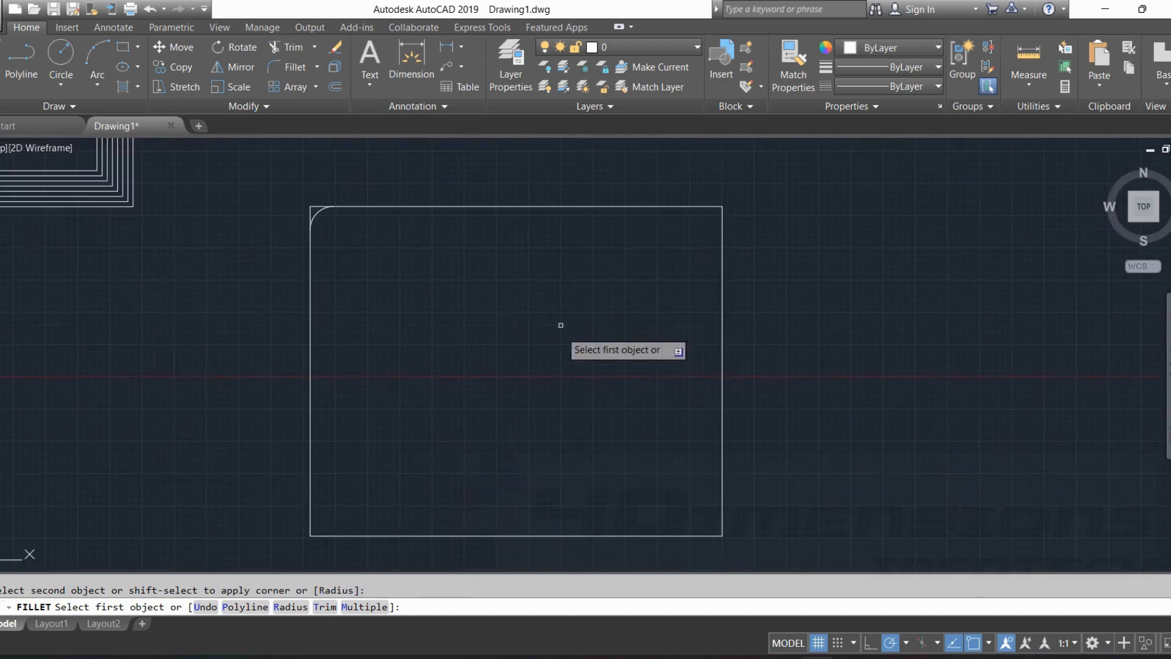
pyautogui.click(325, 607)
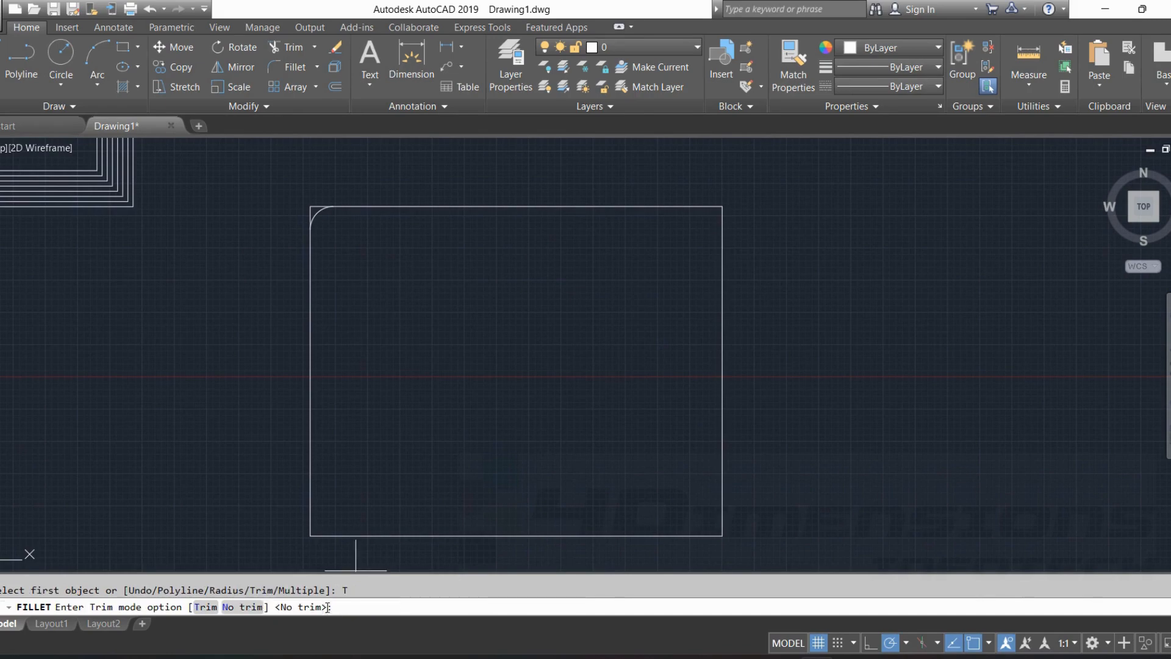
pyautogui.click(205, 607)
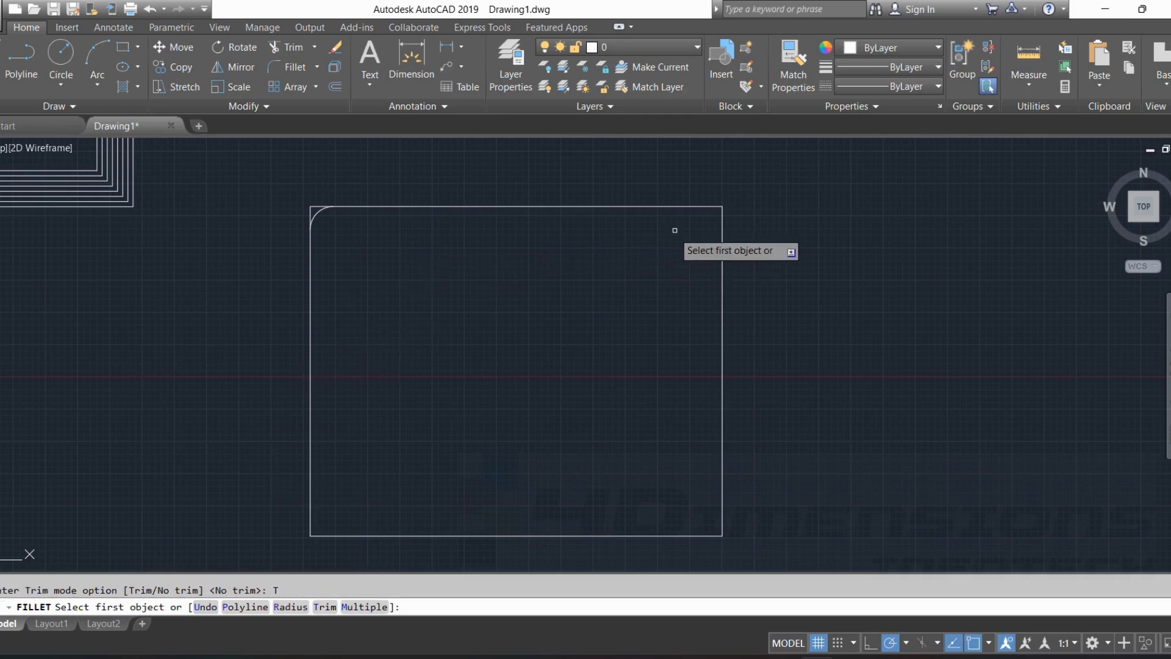
pyautogui.click(686, 208)
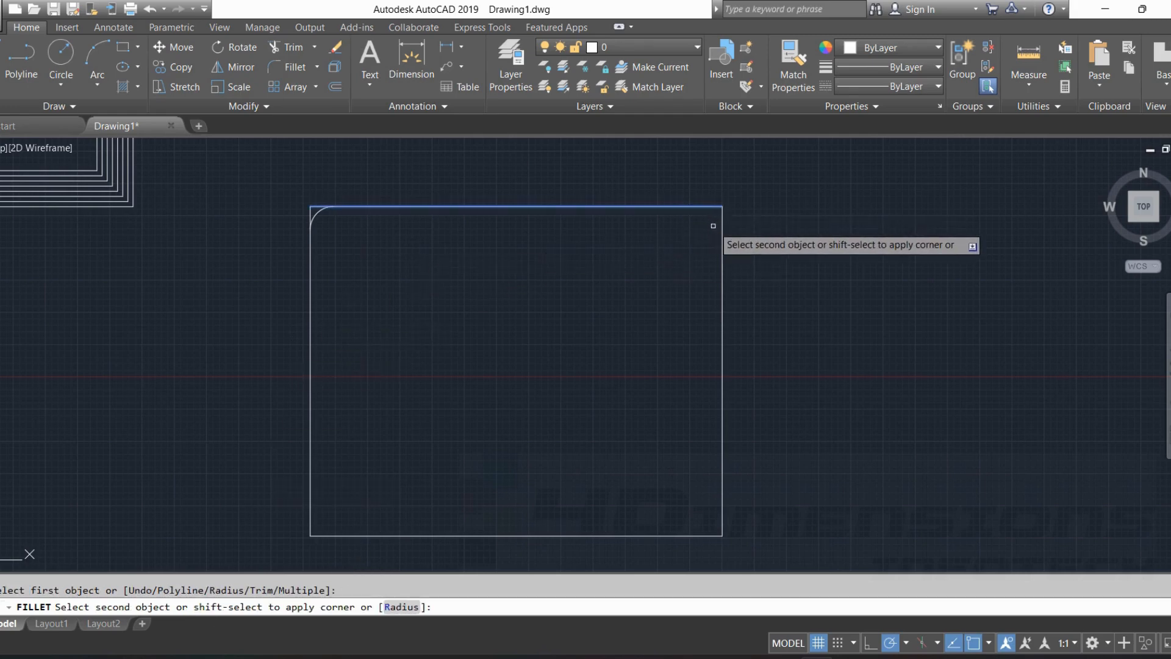
pyautogui.click(725, 224)
pyautogui.scroll(3, 724, 225)
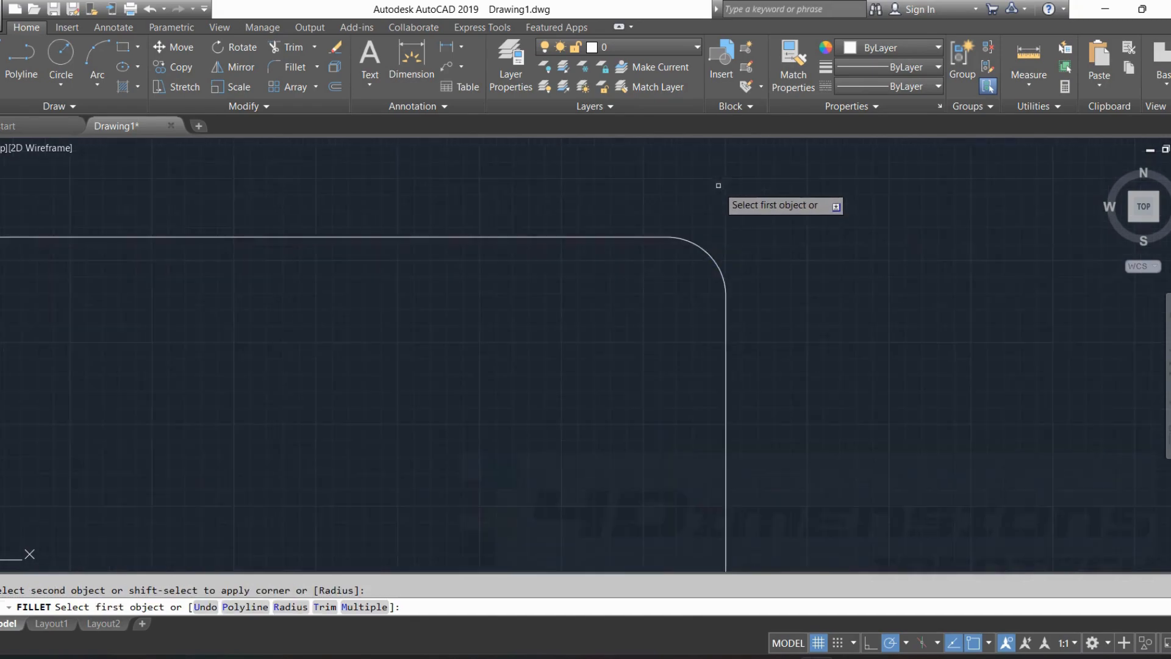
pyautogui.scroll(-4, 721, 272)
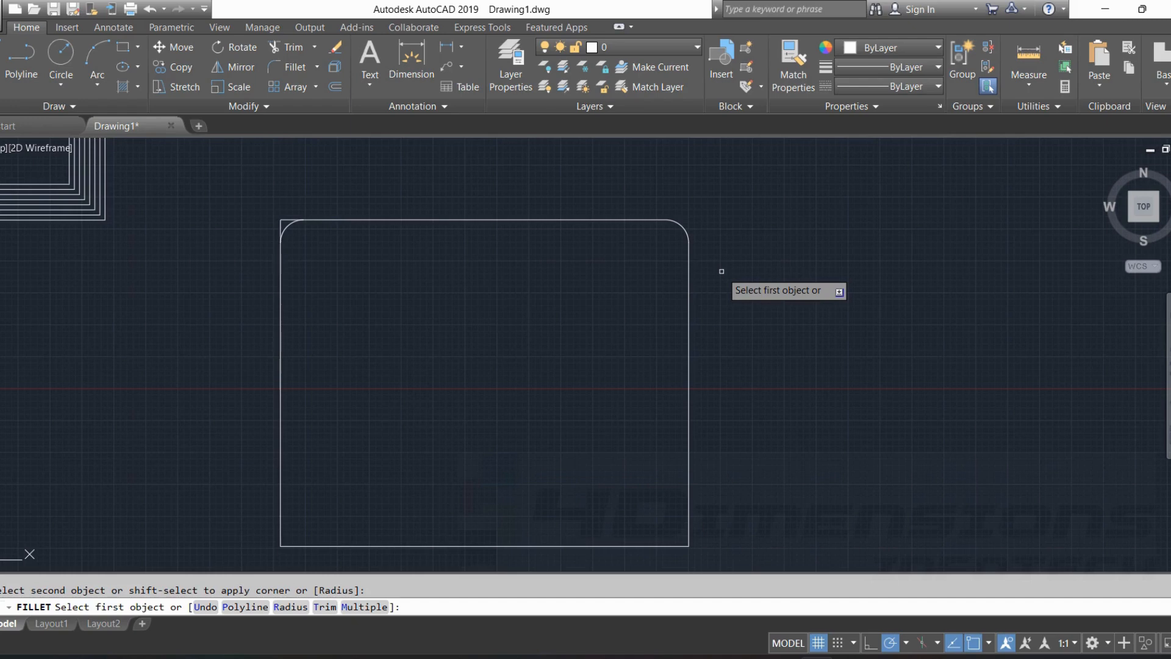
pyautogui.press('Escape')
pyautogui.write('f')
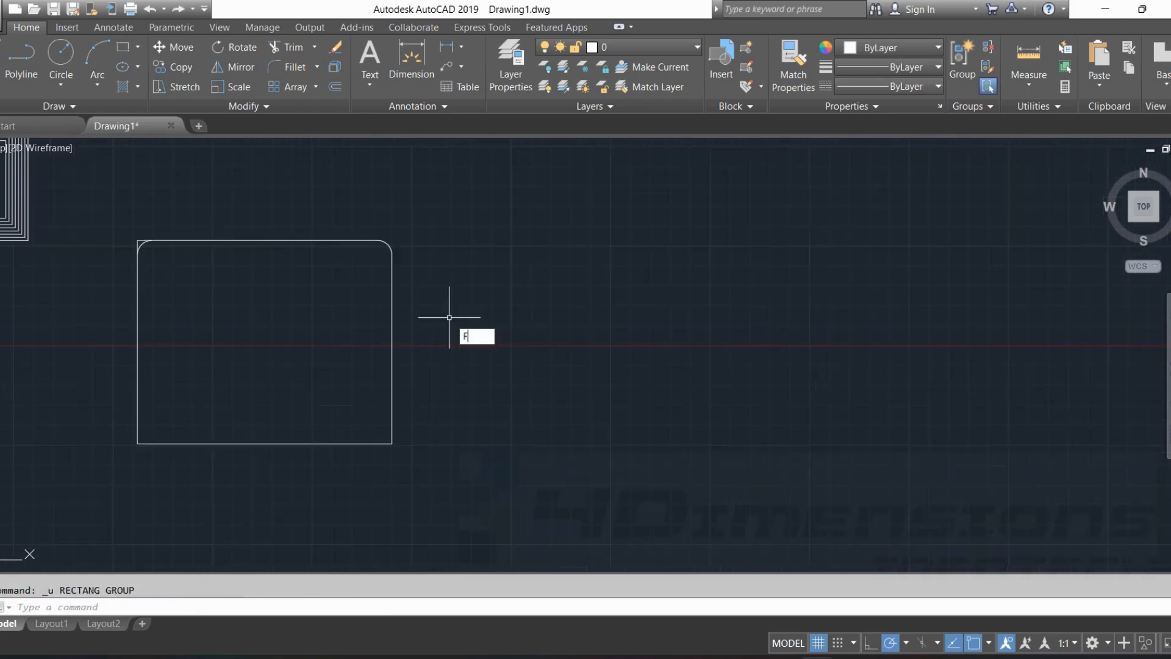
pyautogui.press('Return')
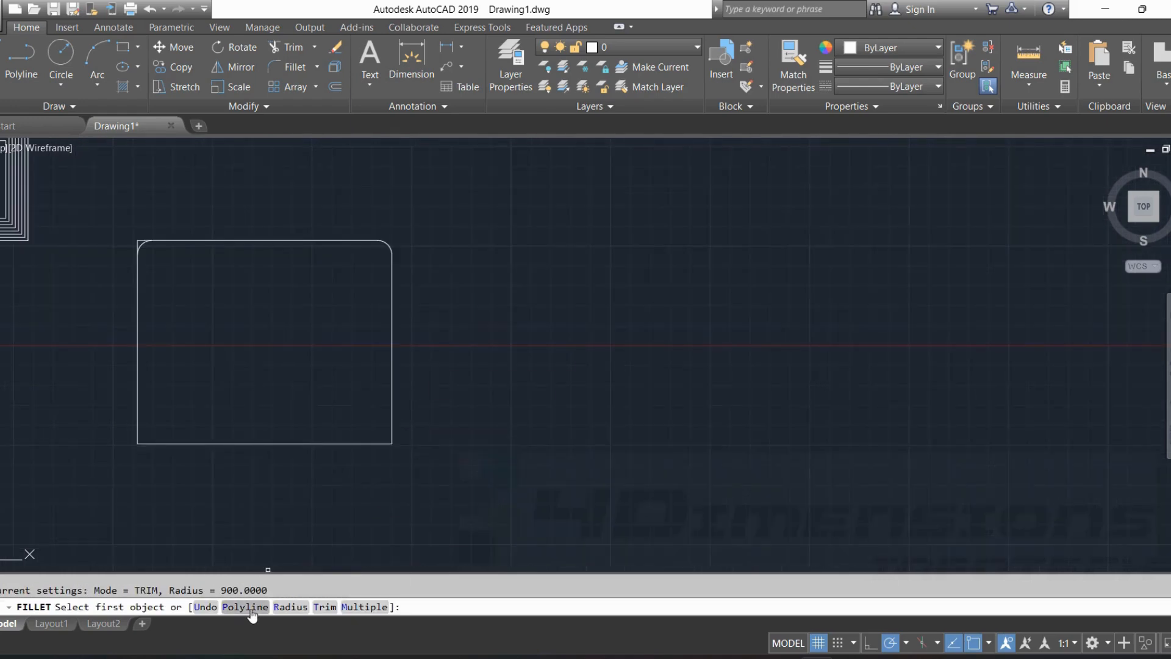
pyautogui.press('Escape')
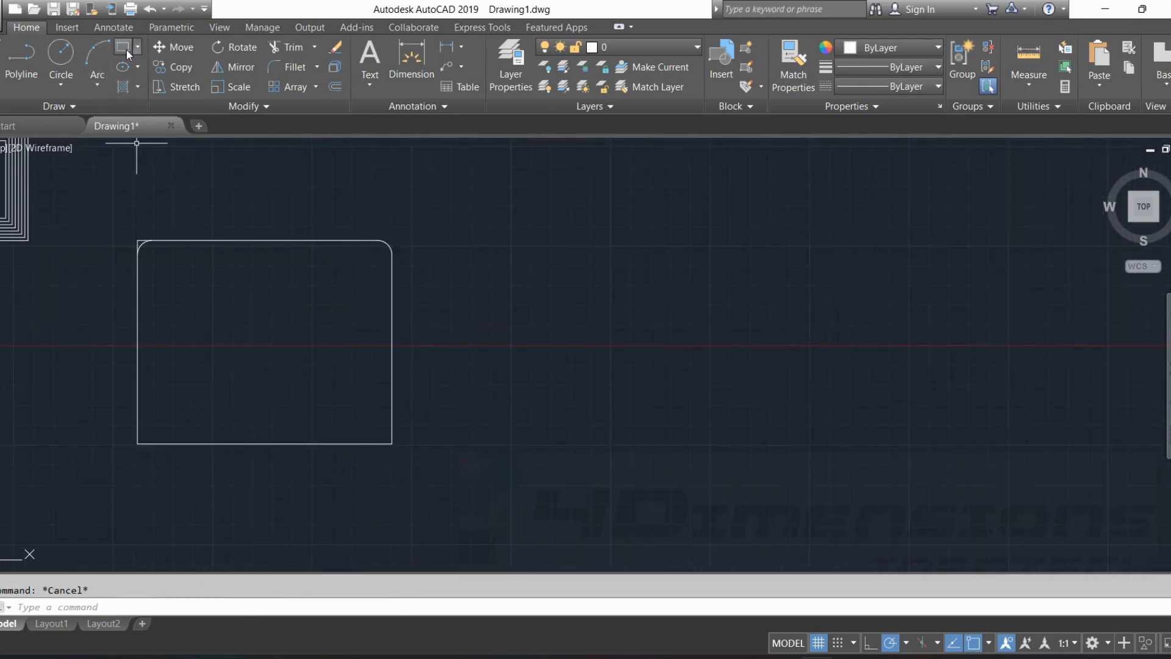
# Draw two separate rectangles side by side in the empty area to the right of the partly filleted rectangle, the second one taller.
pyautogui.click(127, 50)
pyautogui.click(544, 413)
pyautogui.click(827, 203)
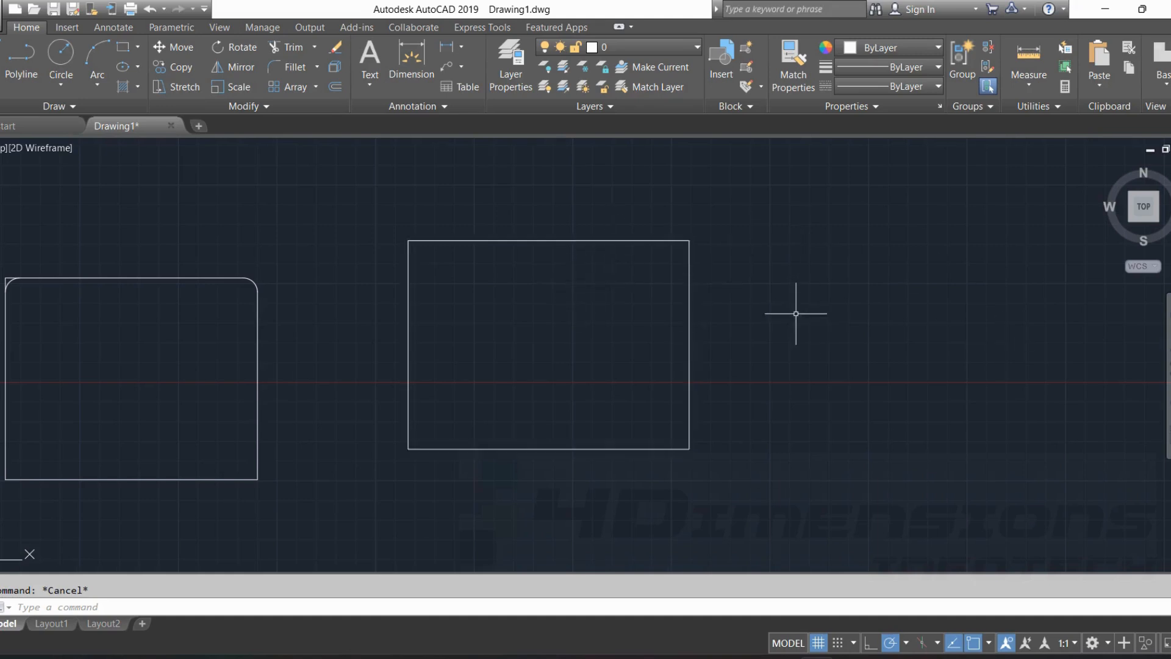
pyautogui.moveTo(795, 314); pyautogui.dragTo(656, 351, button='middle')
pyautogui.click(124, 48)
pyautogui.click(687, 468)
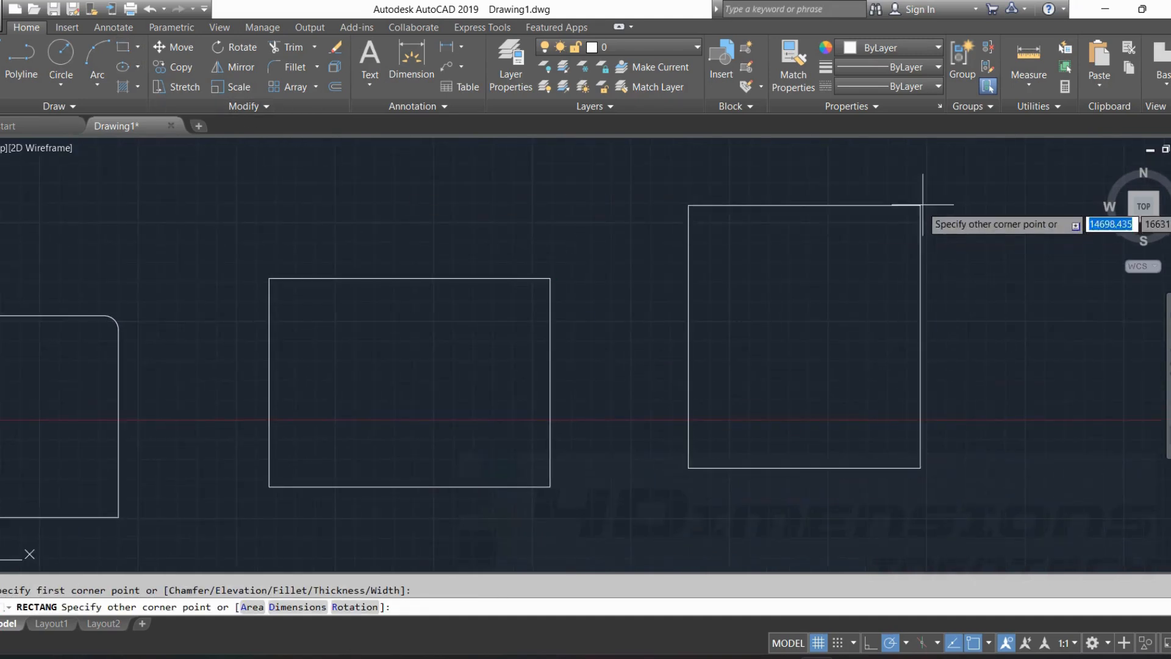
pyautogui.click(950, 198)
# Explode the taller rectangle, then compare its top line with the intact rectangle beside it by selecting each.
pyautogui.click(866, 198)
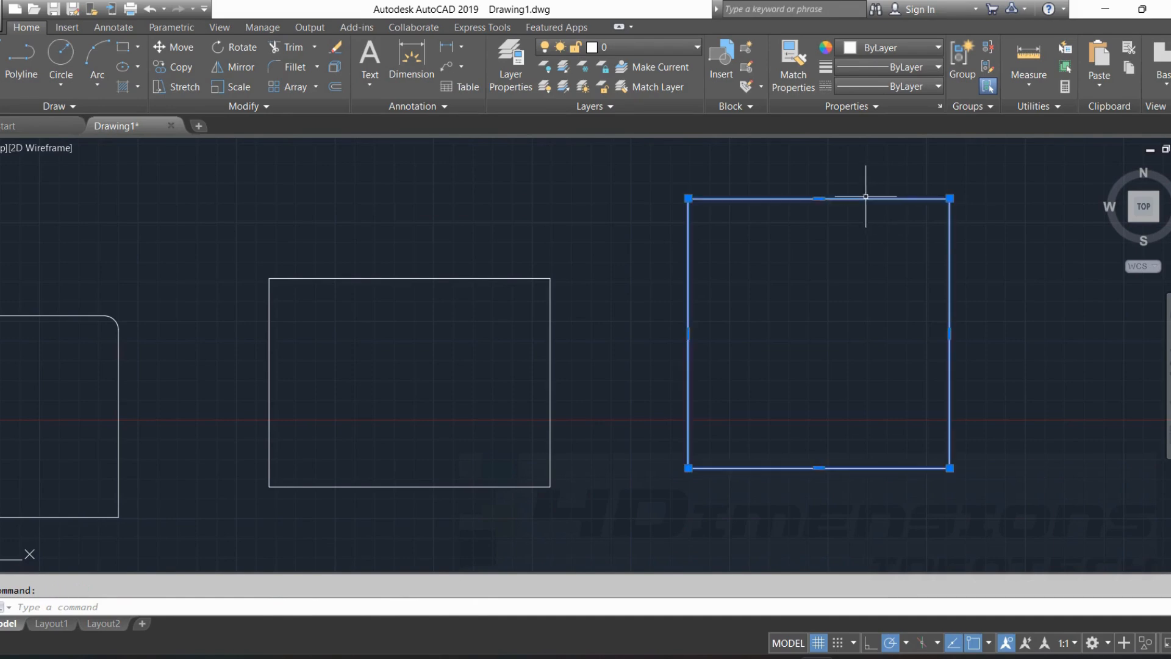
pyautogui.press('Return')
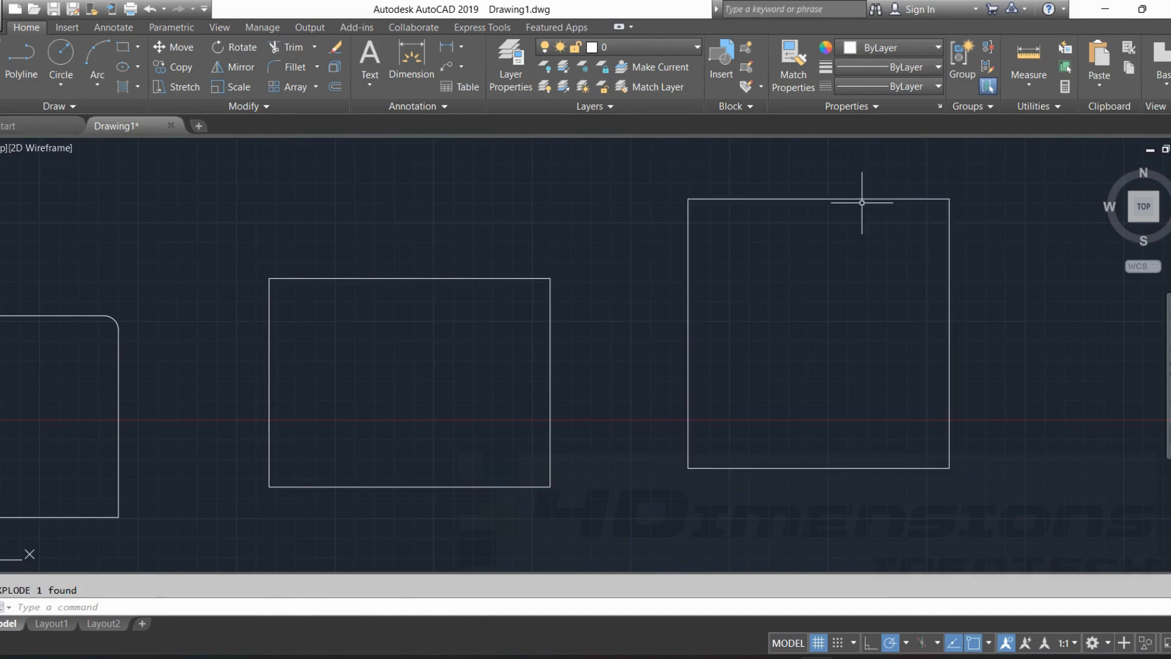
pyautogui.click(854, 198)
pyautogui.press('Escape')
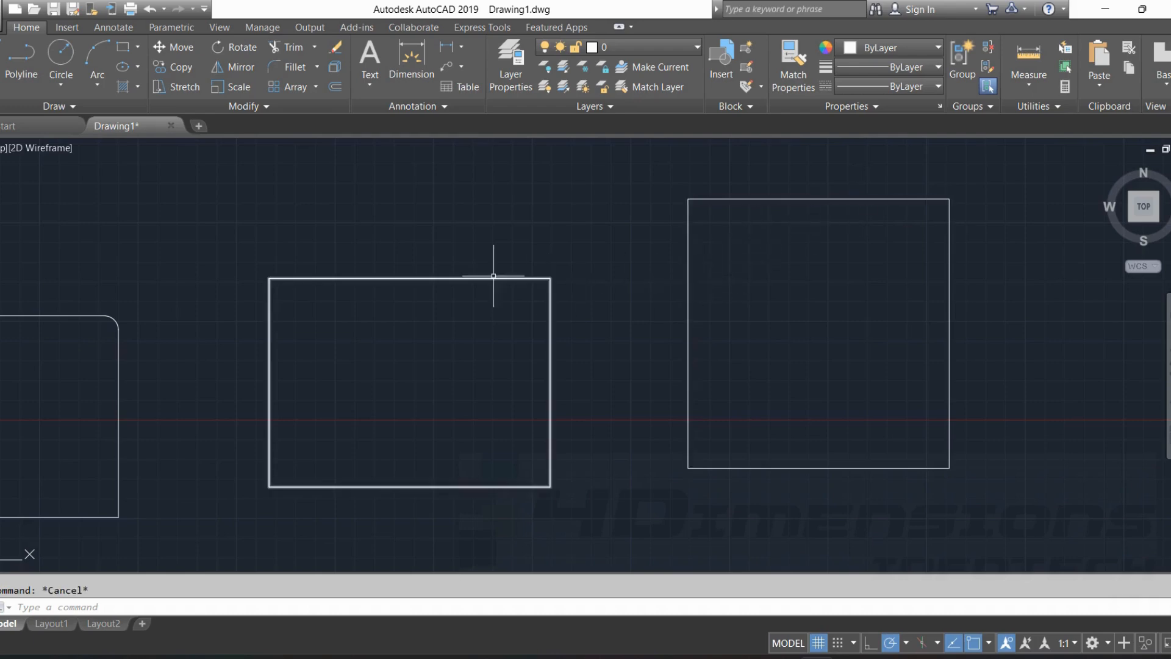
pyautogui.click(492, 277)
pyautogui.press('Escape')
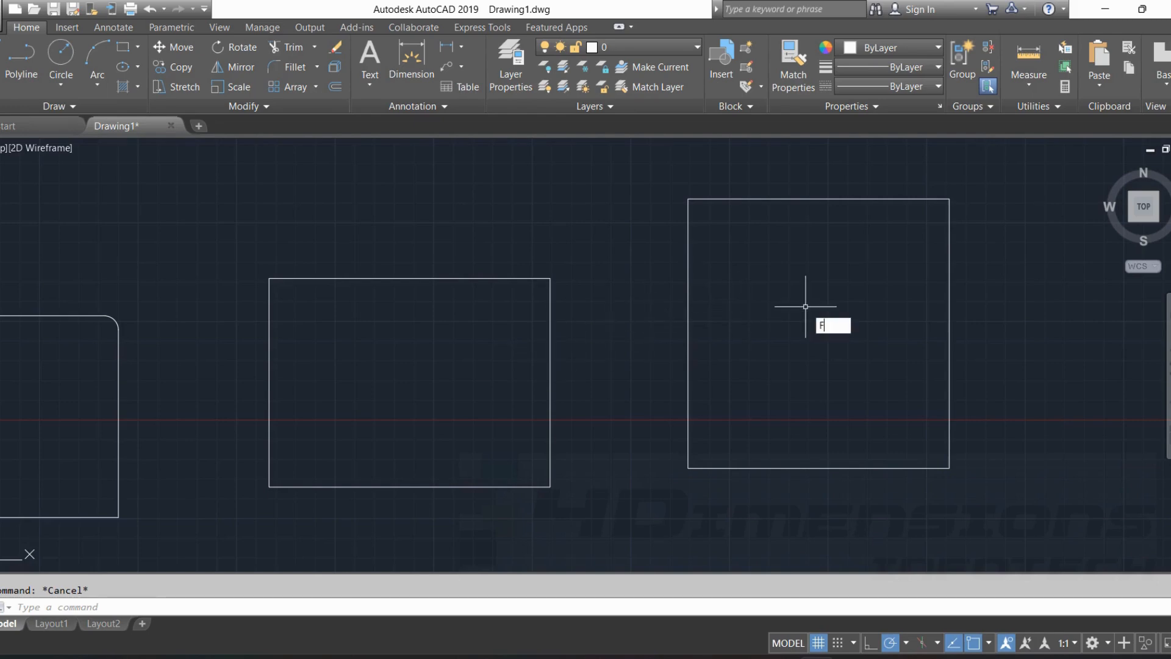
# Fillet all corners of the intact rectangle at once with Fillet's Polyline option and a radius of 1200.
pyautogui.press('Return')
pyautogui.click(244, 607)
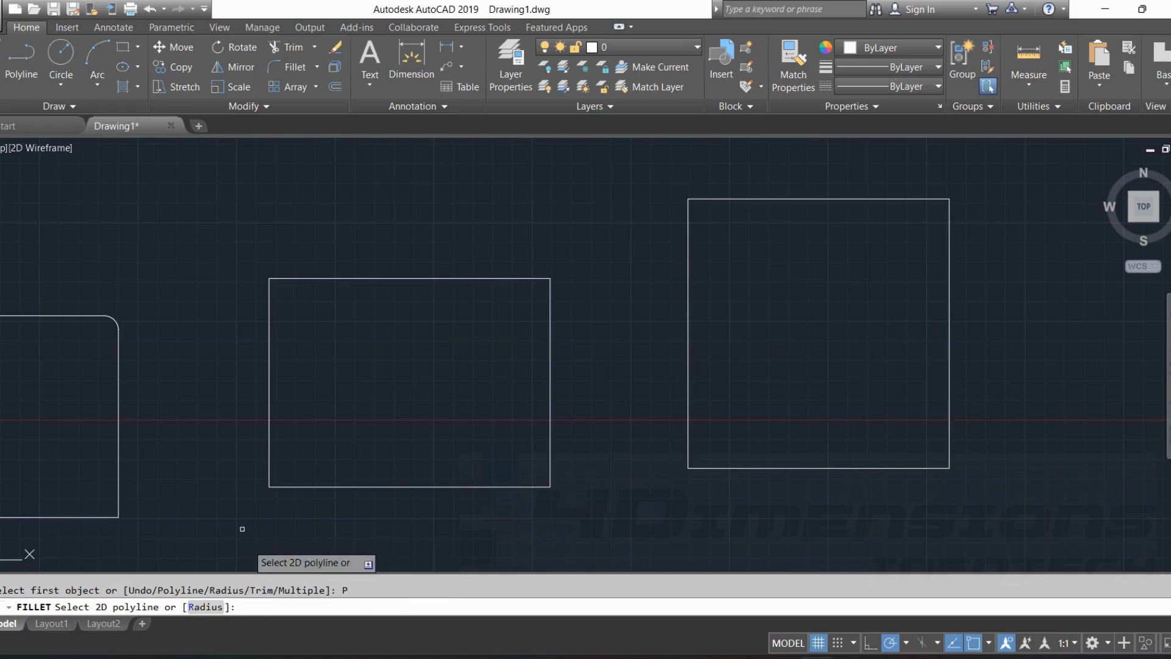
pyautogui.click(206, 607)
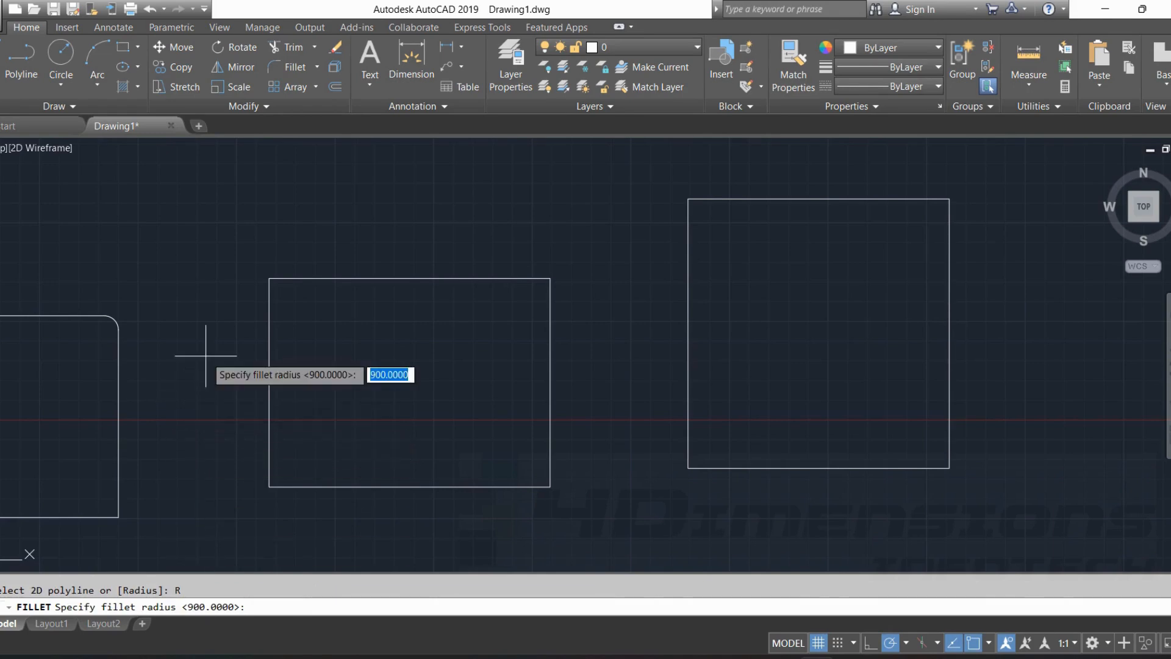
pyautogui.press('Return')
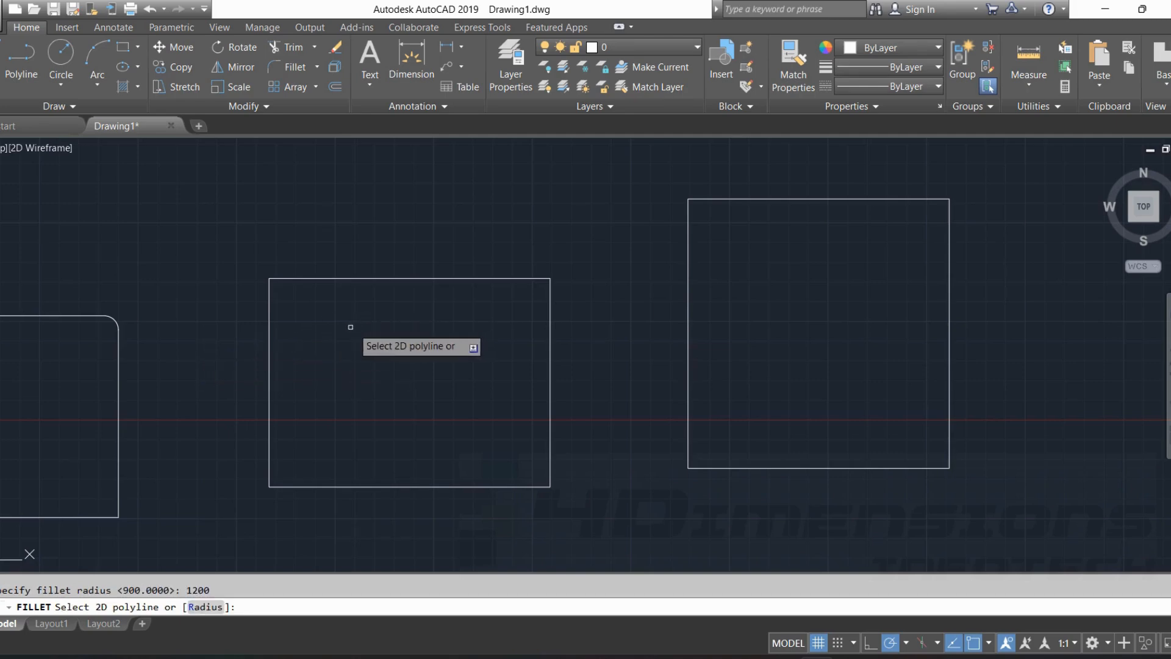
pyautogui.click(281, 304)
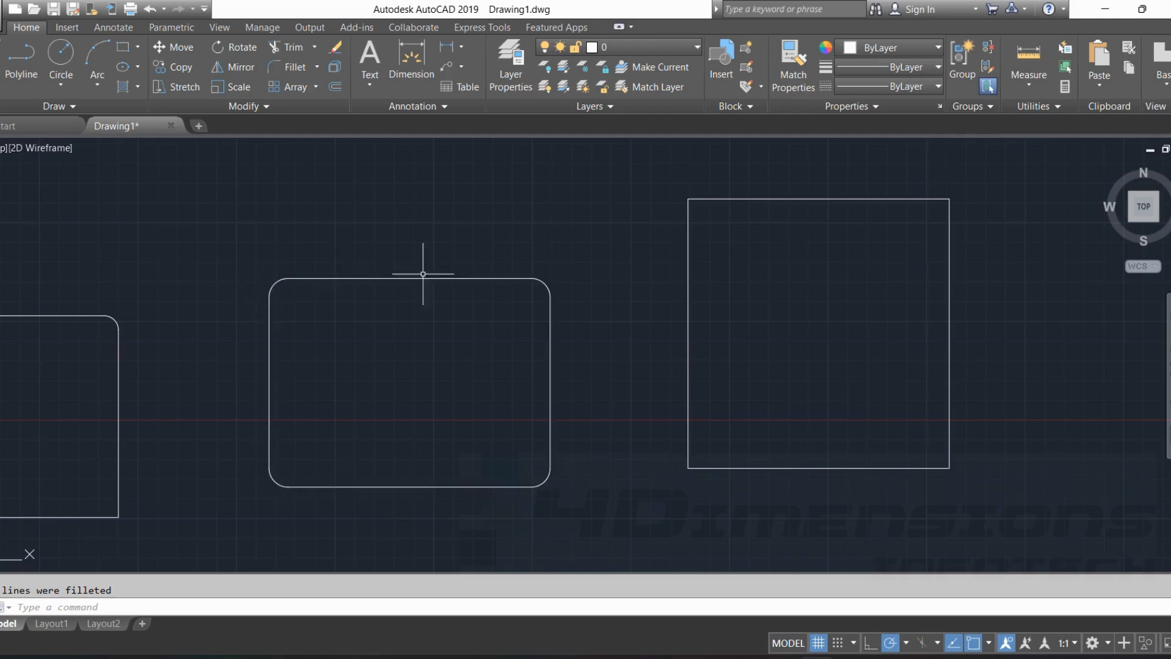
pyautogui.press('Escape')
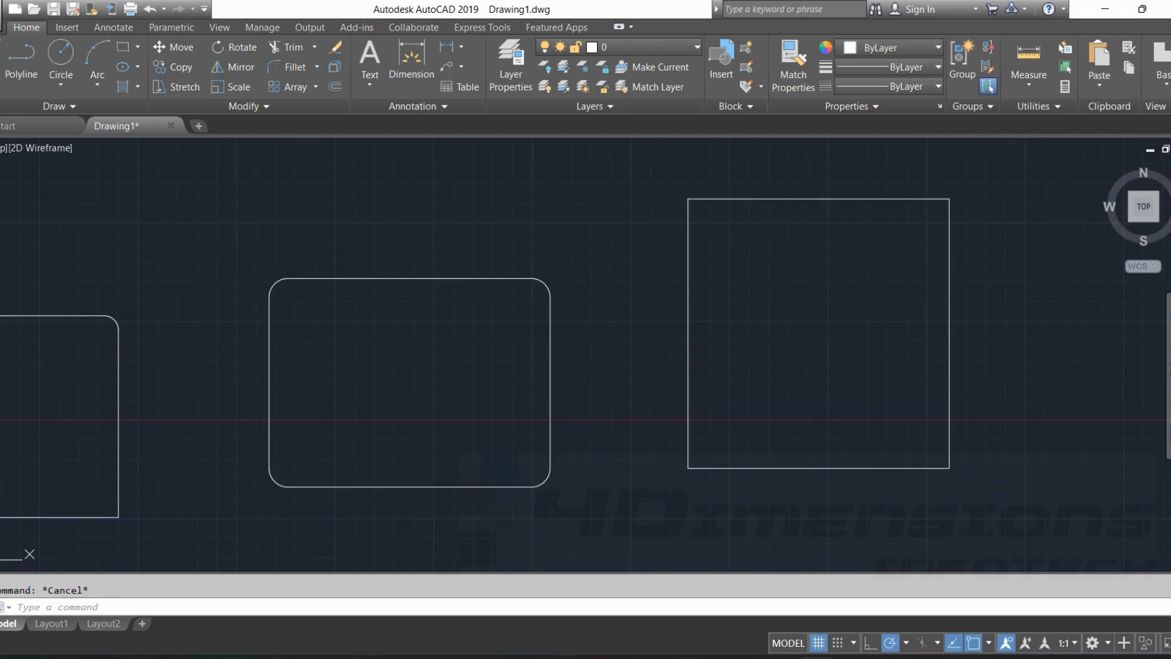
# Check the exploded rectangle's separate top and left lines, then try to fillet it with the Polyline option and a radius of 1200.
pyautogui.click(791, 199)
pyautogui.click(689, 239)
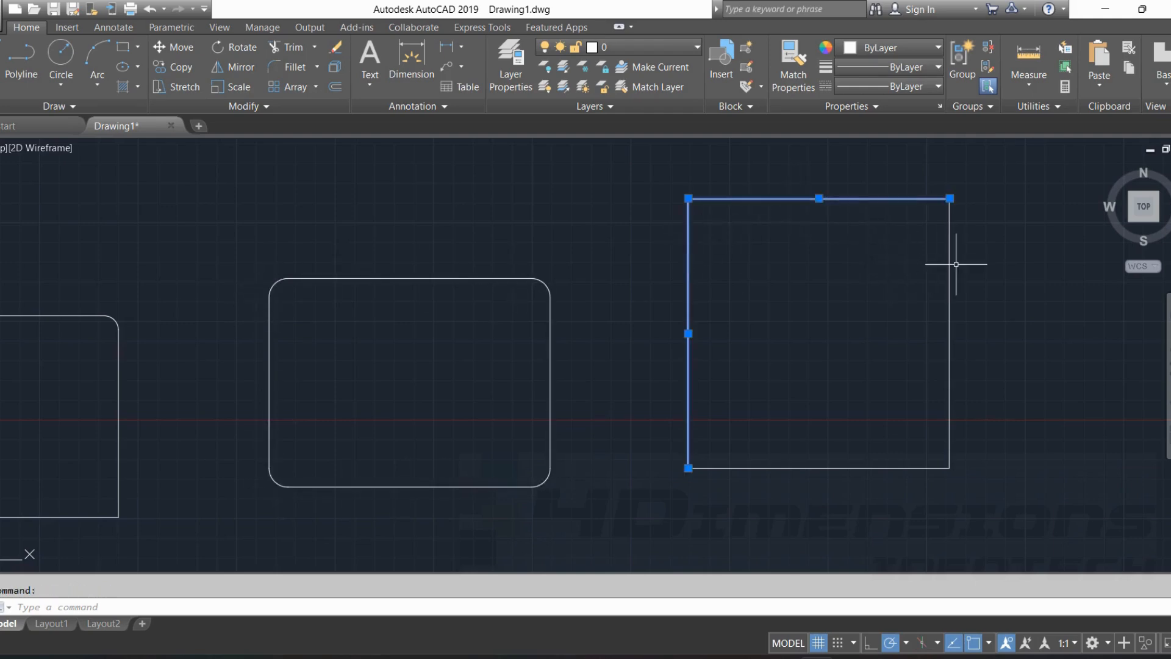
pyautogui.press('Escape')
pyautogui.write('F')
pyautogui.press('Return')
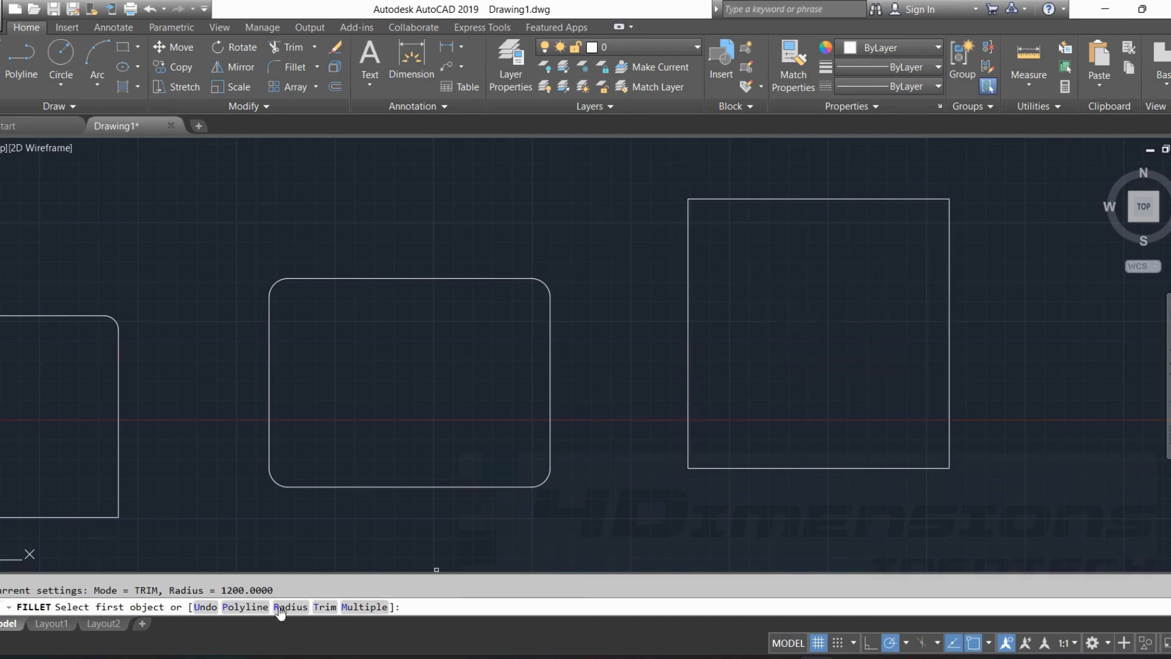
pyautogui.click(250, 607)
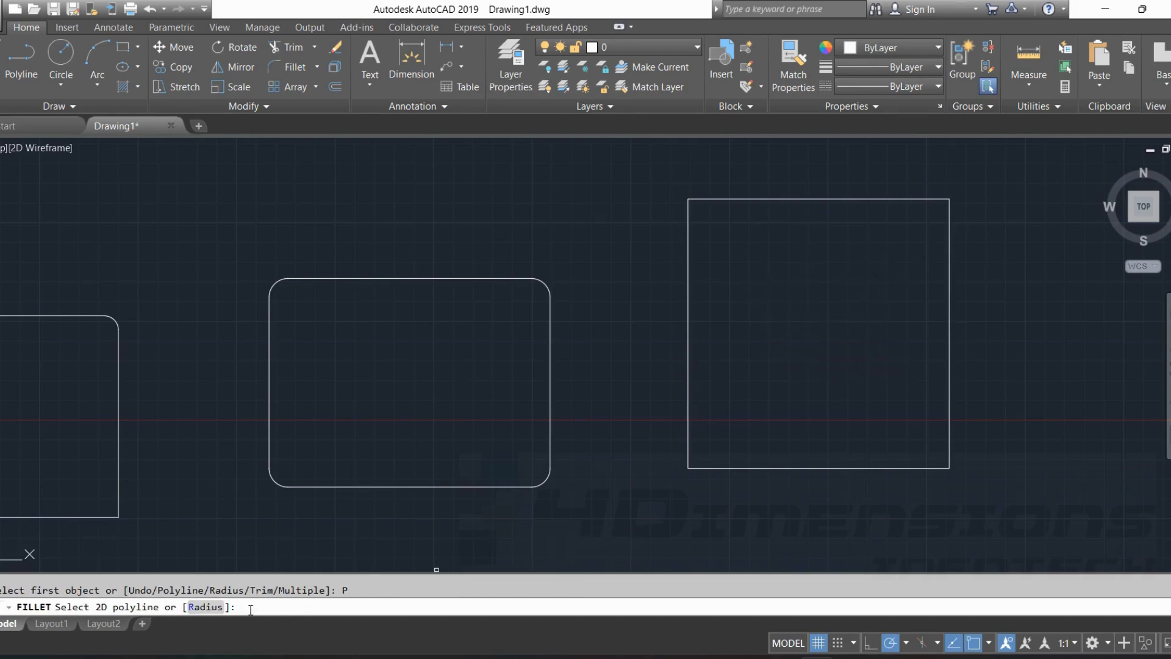
pyautogui.click(206, 607)
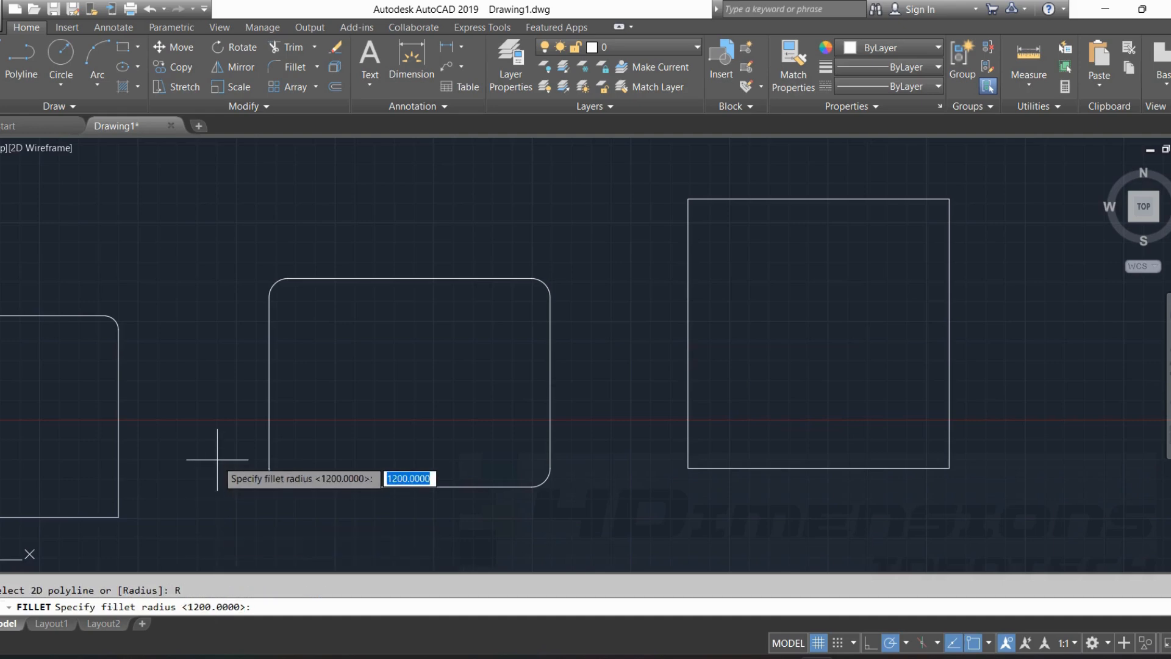
pyautogui.press('Return')
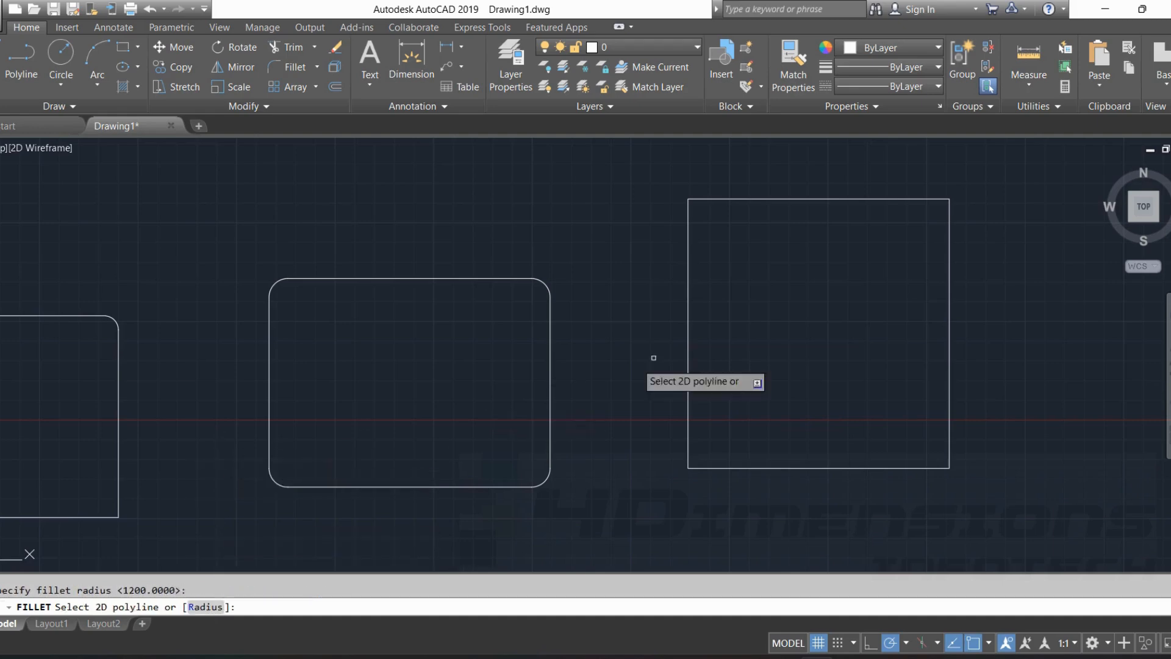
pyautogui.click(688, 255)
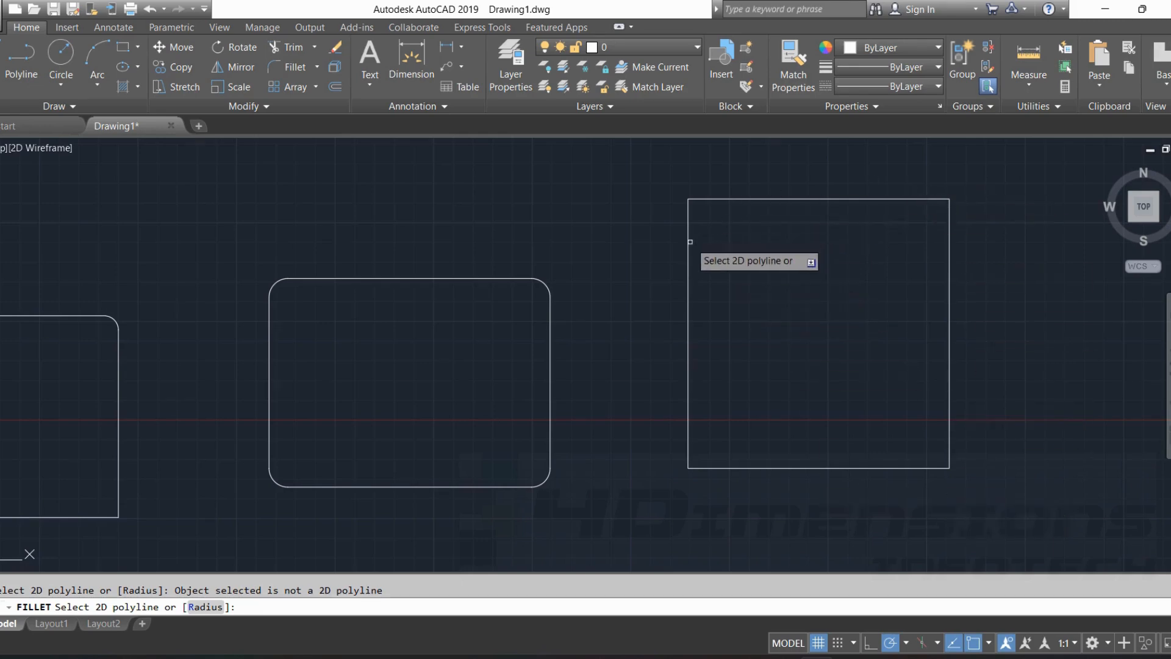
pyautogui.press('Escape')
# Draw a new rectangle in the empty area below the filleted line-and-circle figure near the origin.
pyautogui.scroll(-2, 690, 242)
pyautogui.moveTo(412, 353); pyautogui.dragTo(877, 280, button='middle')
pyautogui.moveTo(570, 308); pyautogui.dragTo(765, 280, button='middle')
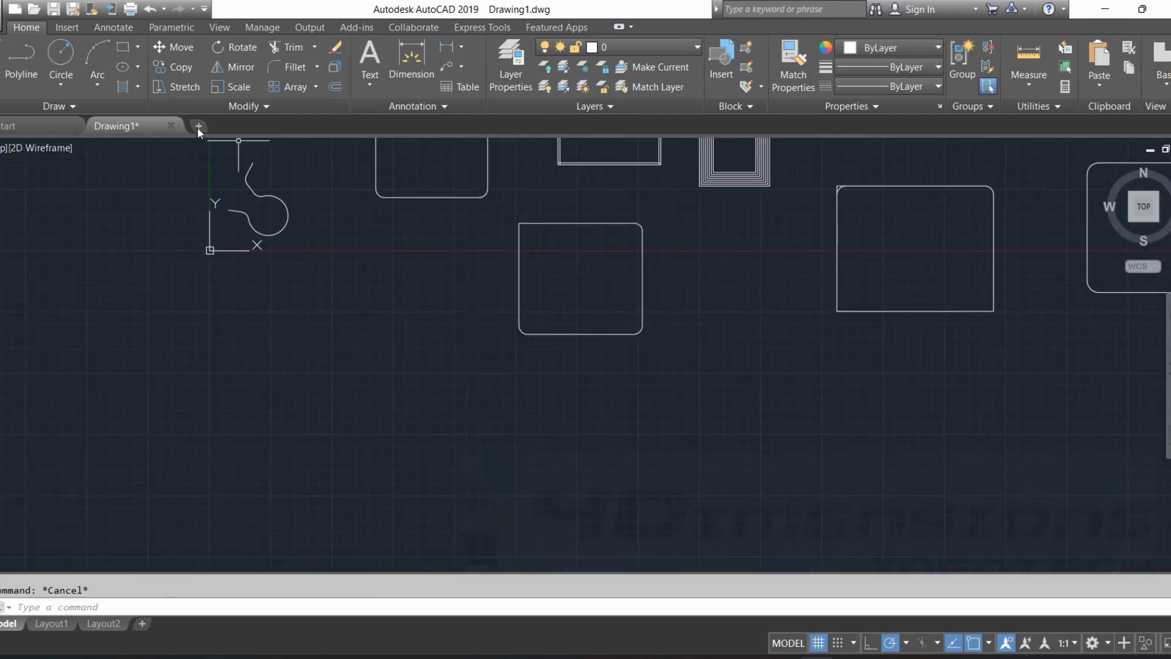
pyautogui.click(122, 48)
pyautogui.click(265, 484)
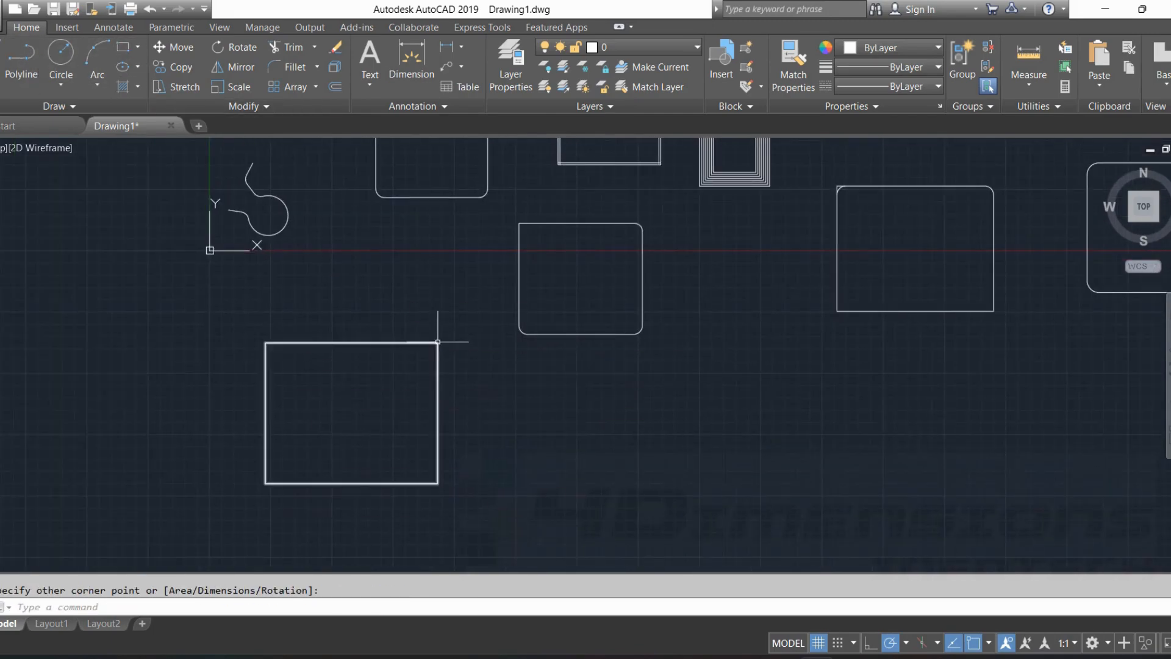
# Fillet all corners of the new rectangle below the line-and-circle figure at once, using Fillet's Polyline option with a radius of 900.
pyautogui.click(438, 342)
pyautogui.press('Escape')
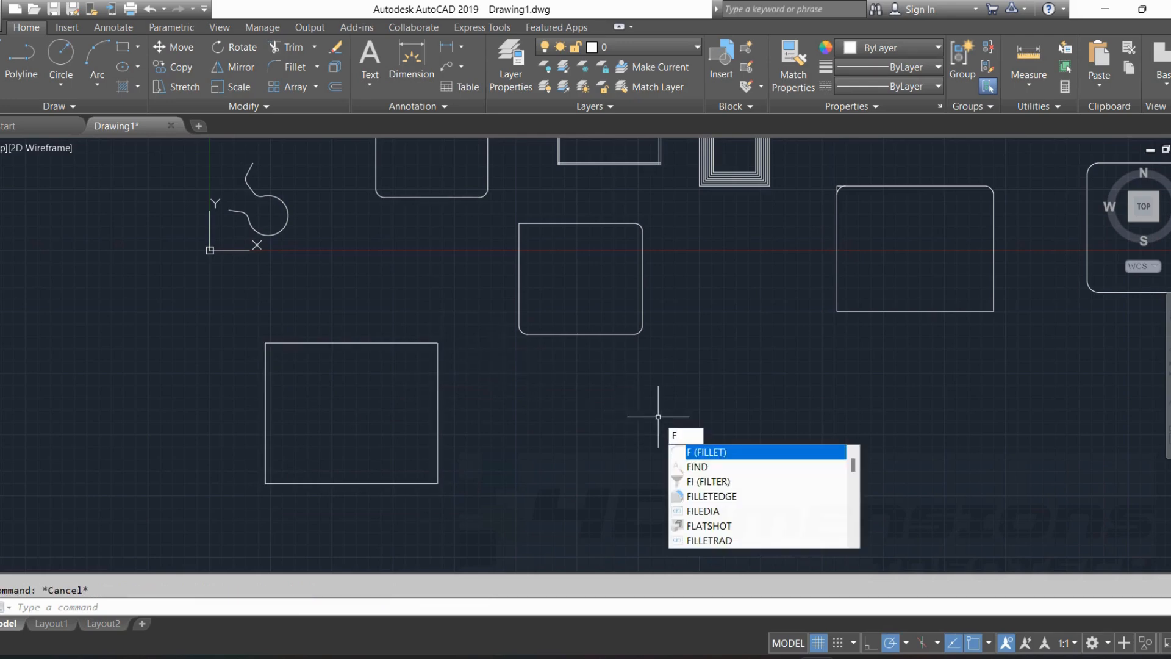
pyautogui.press('Return')
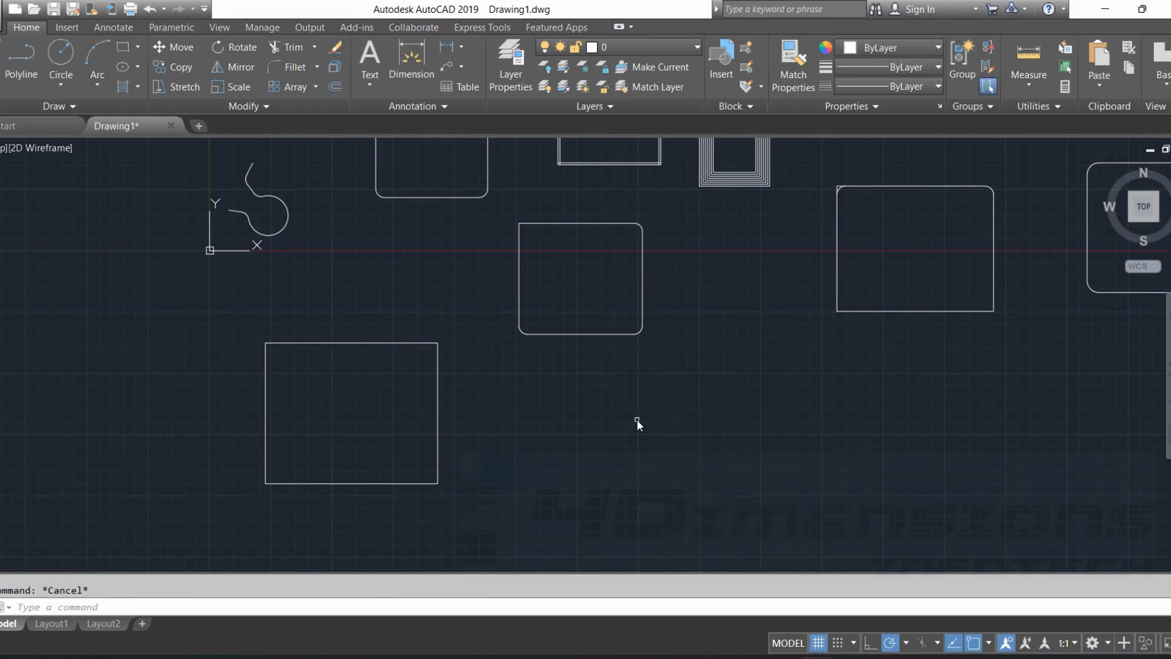
pyautogui.click(238, 607)
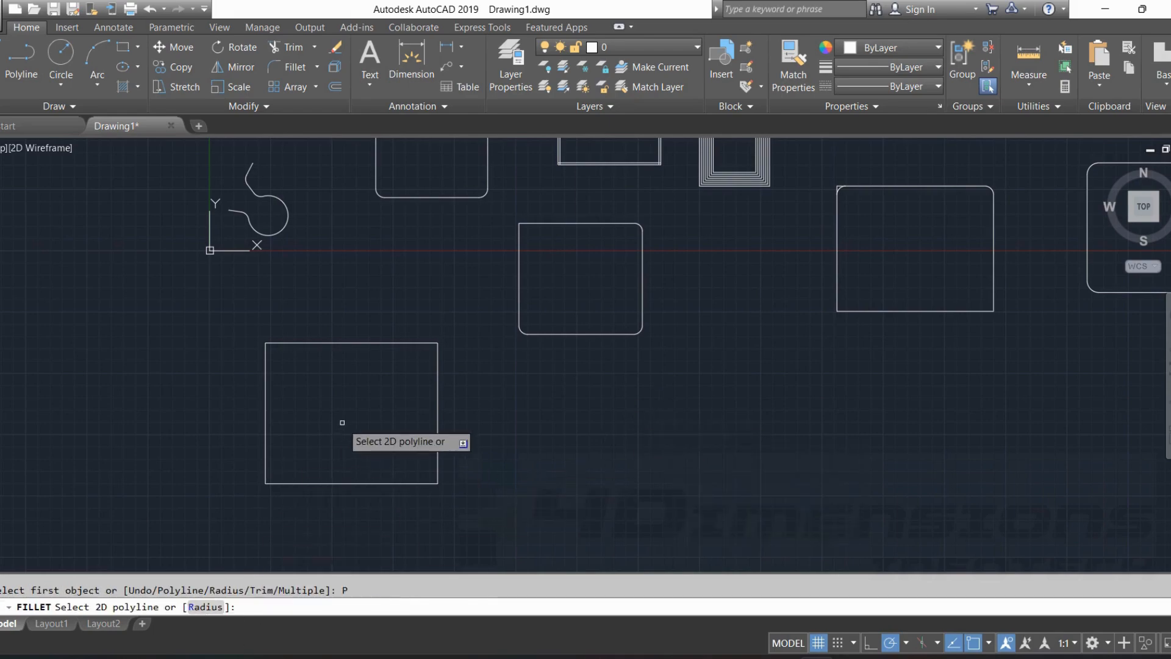
pyautogui.click(206, 607)
pyautogui.write('900')
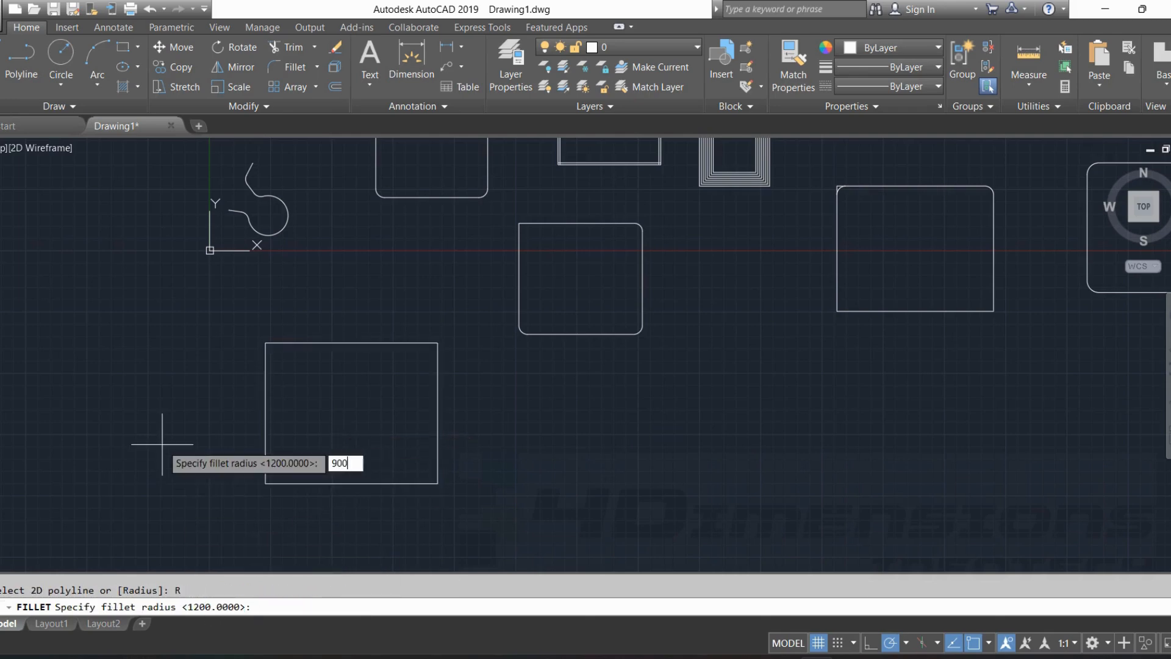
pyautogui.press('Return')
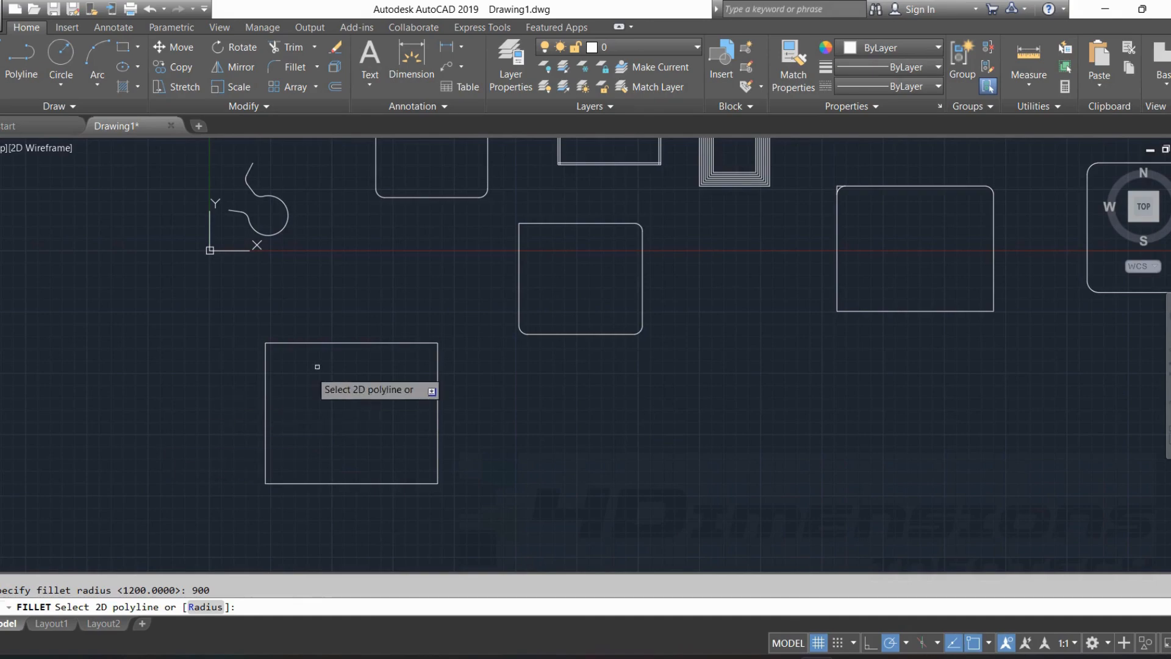
pyautogui.click(354, 344)
pyautogui.scroll(2, 281, 387)
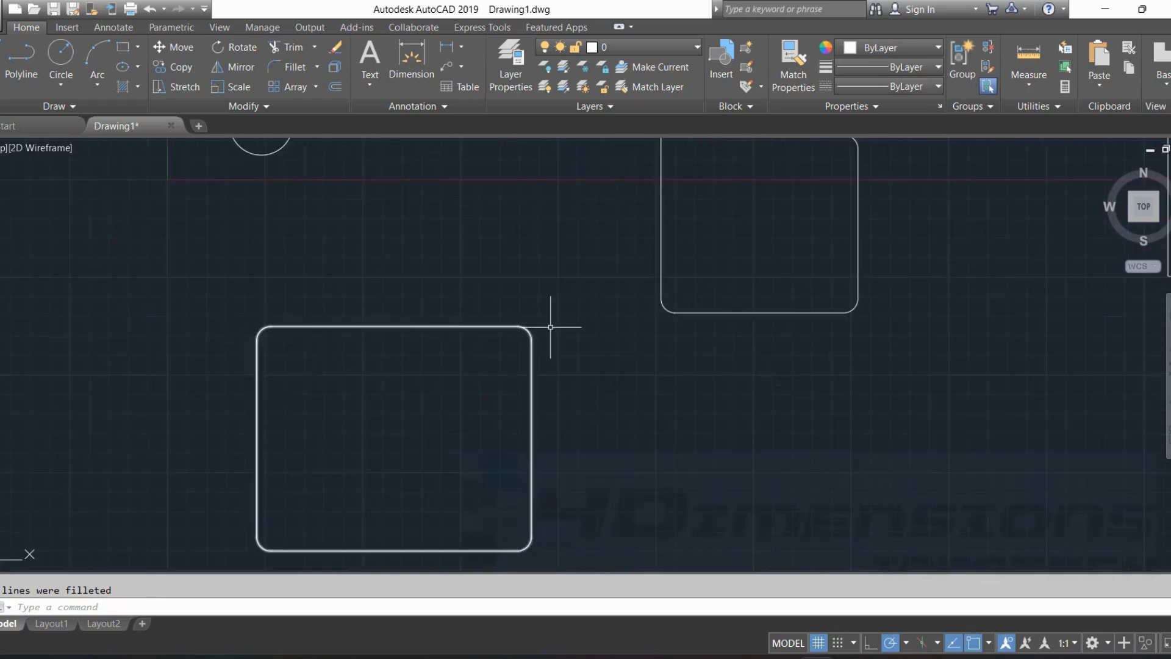
pyautogui.press('Escape')
# Draw a tall rectangle to the right of the exploded rectangle, and a smaller upright rectangle farther right and slightly lower.
pyautogui.scroll(-5, 373, 327)
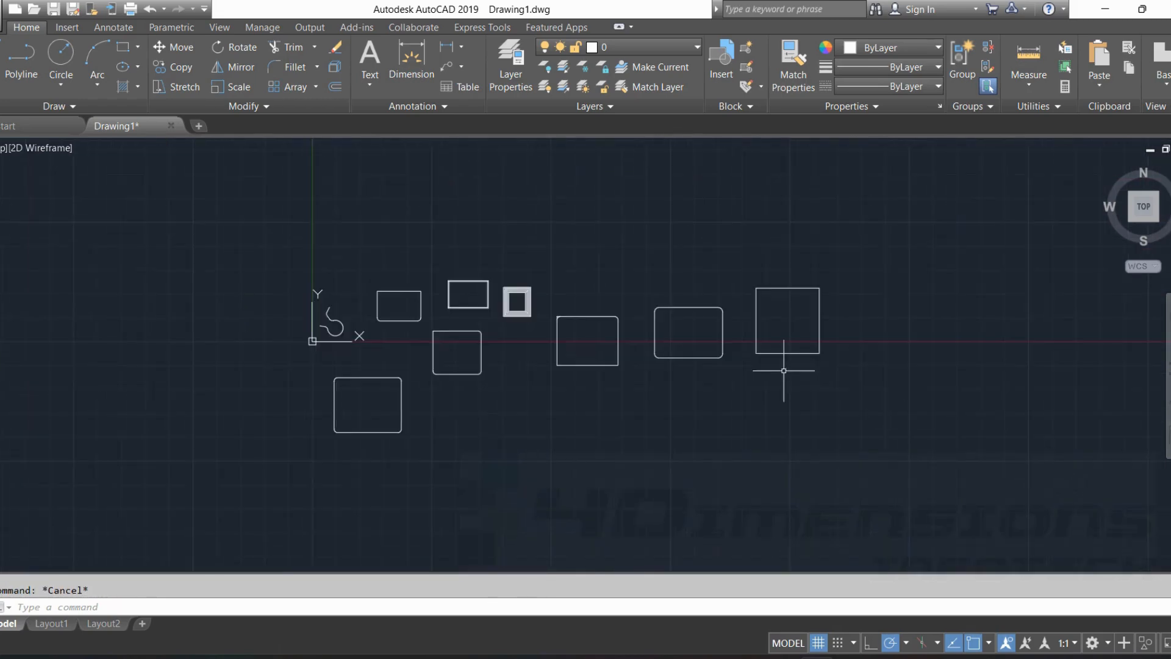
pyautogui.scroll(4, 659, 375)
pyautogui.moveTo(647, 380); pyautogui.dragTo(512, 387, button='middle')
pyautogui.moveTo(844, 286); pyautogui.dragTo(612, 350, button='middle')
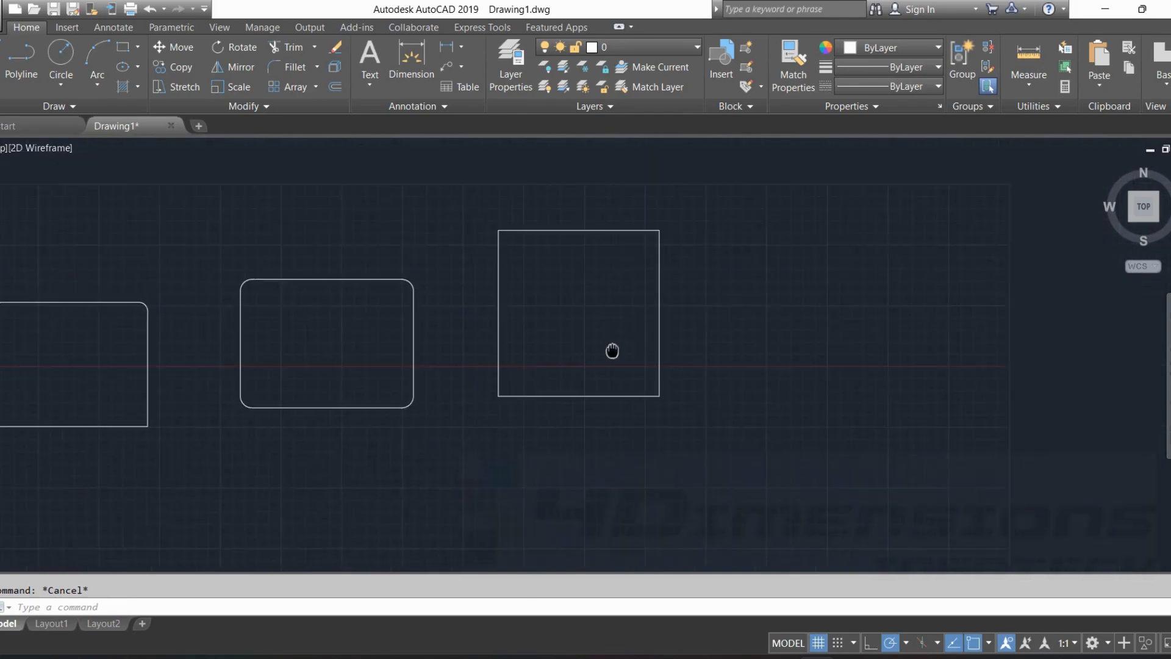
pyautogui.moveTo(762, 303); pyautogui.dragTo(585, 305, button='middle')
pyautogui.click(123, 47)
pyautogui.click(638, 414)
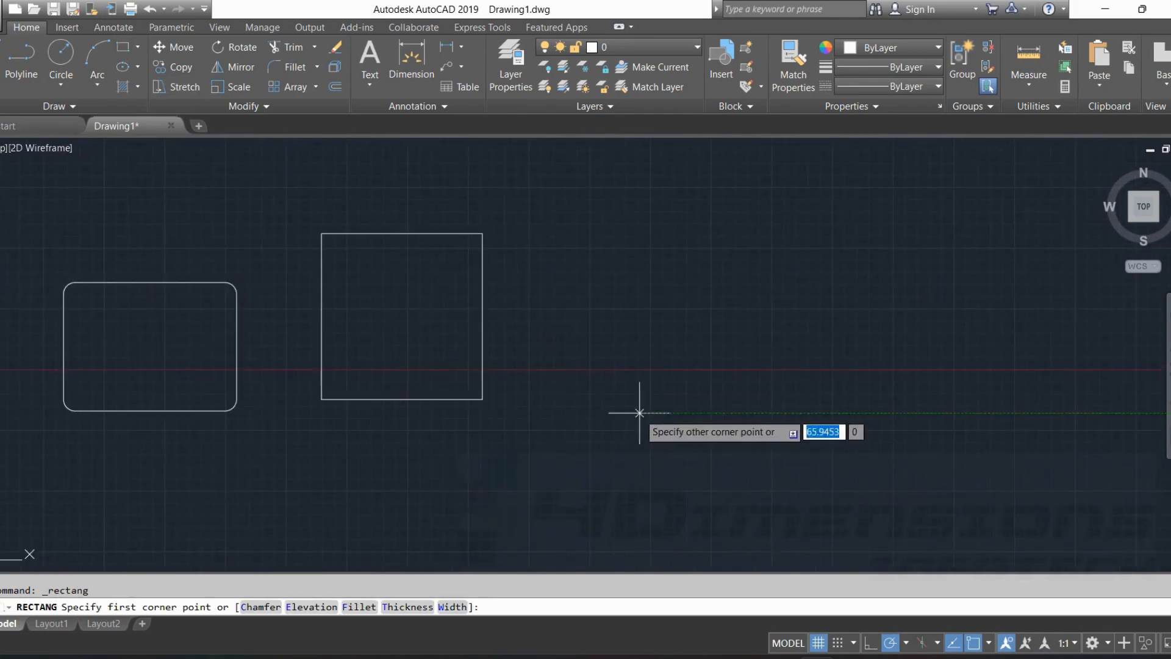
pyautogui.click(780, 203)
pyautogui.click(123, 47)
pyautogui.scroll(2, 792, 502)
pyautogui.moveTo(821, 481); pyautogui.dragTo(435, 465, button='middle')
pyautogui.moveTo(569, 317); pyautogui.dragTo(587, 326, button='middle')
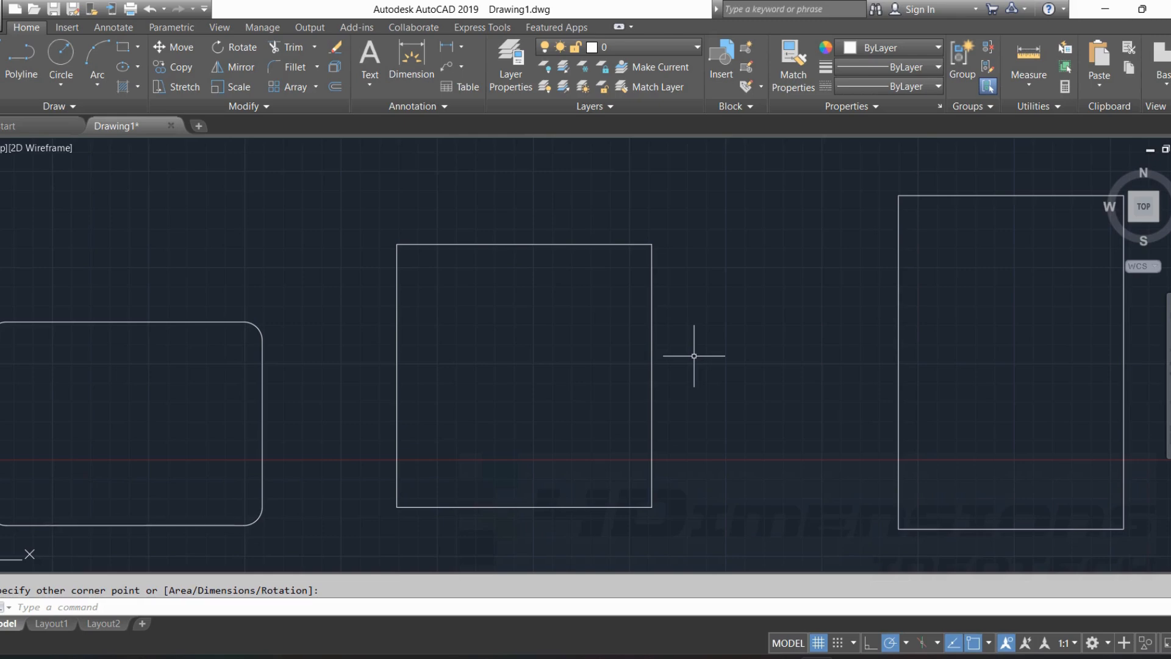
# Chamfer the tall rectangle's upper-left corner using the Distance option, with 900 along its left side and 1500 along its top edge.
pyautogui.scroll(-5, 693, 353)
pyautogui.scroll(4, 536, 340)
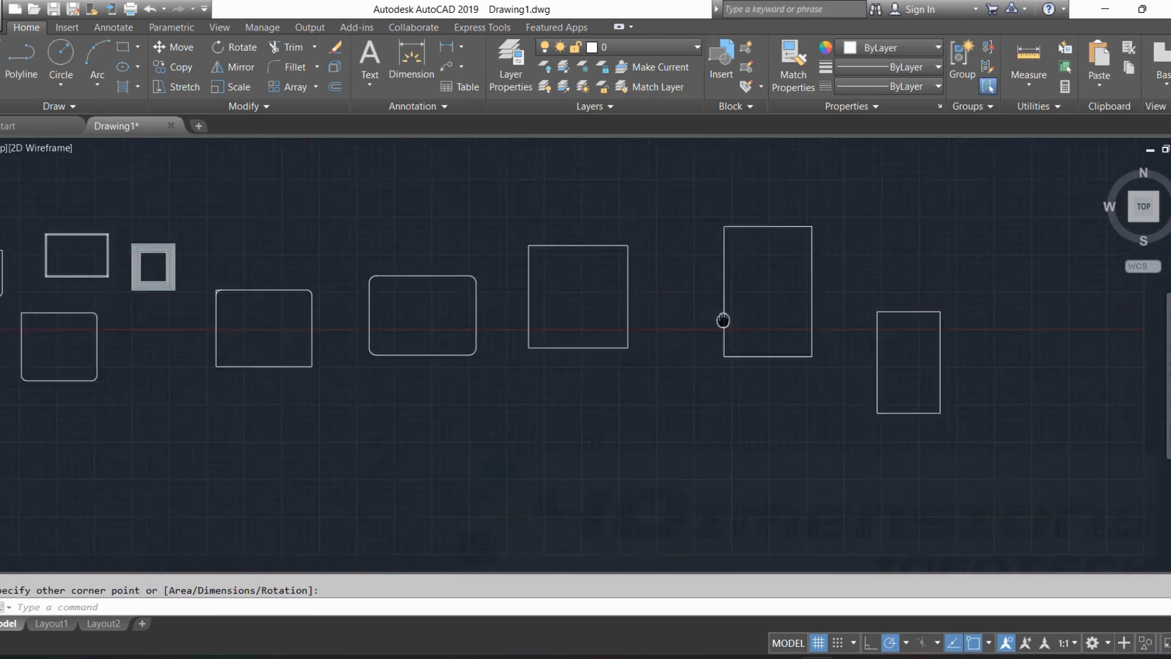
pyautogui.write('cha')
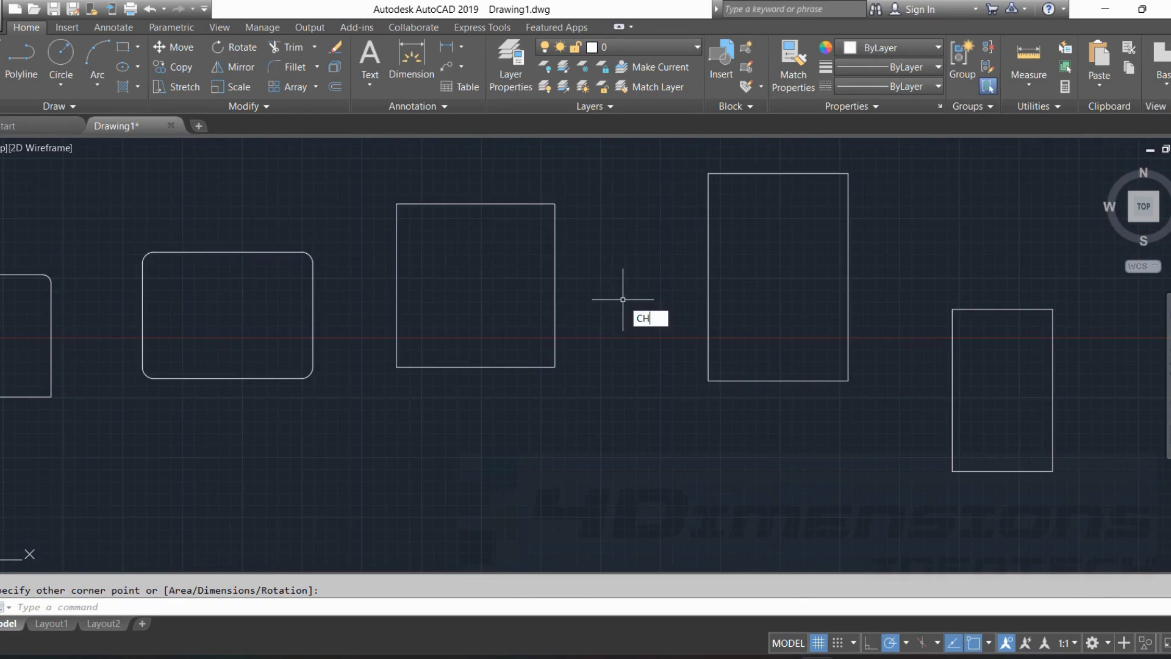
pyautogui.press('Return')
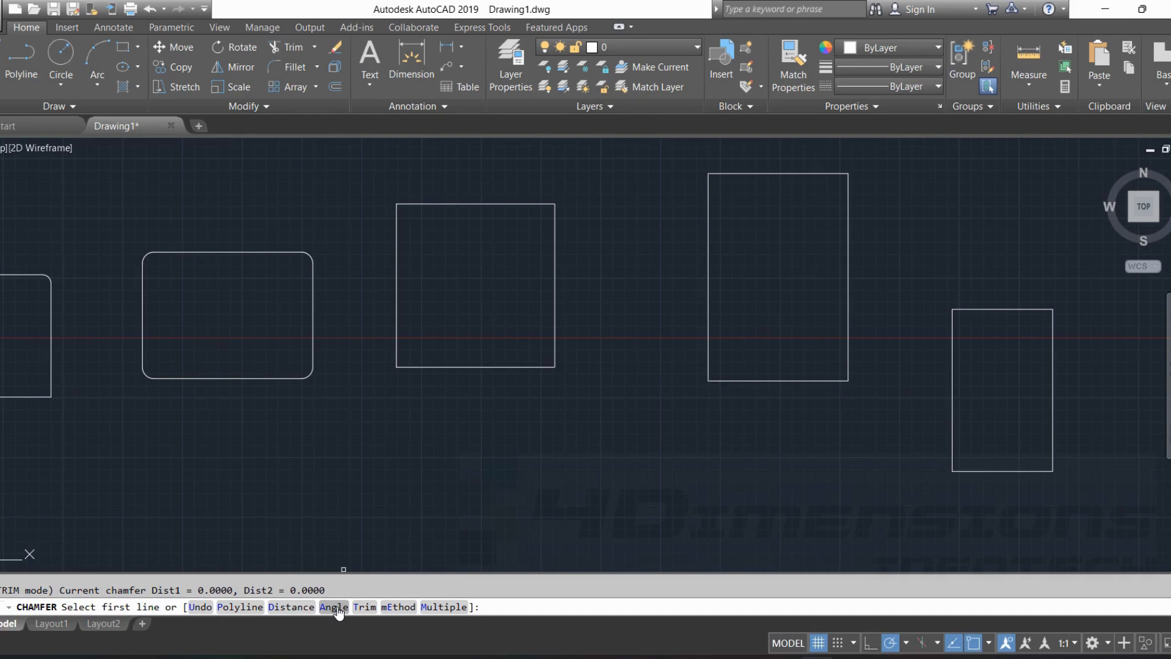
pyautogui.click(291, 607)
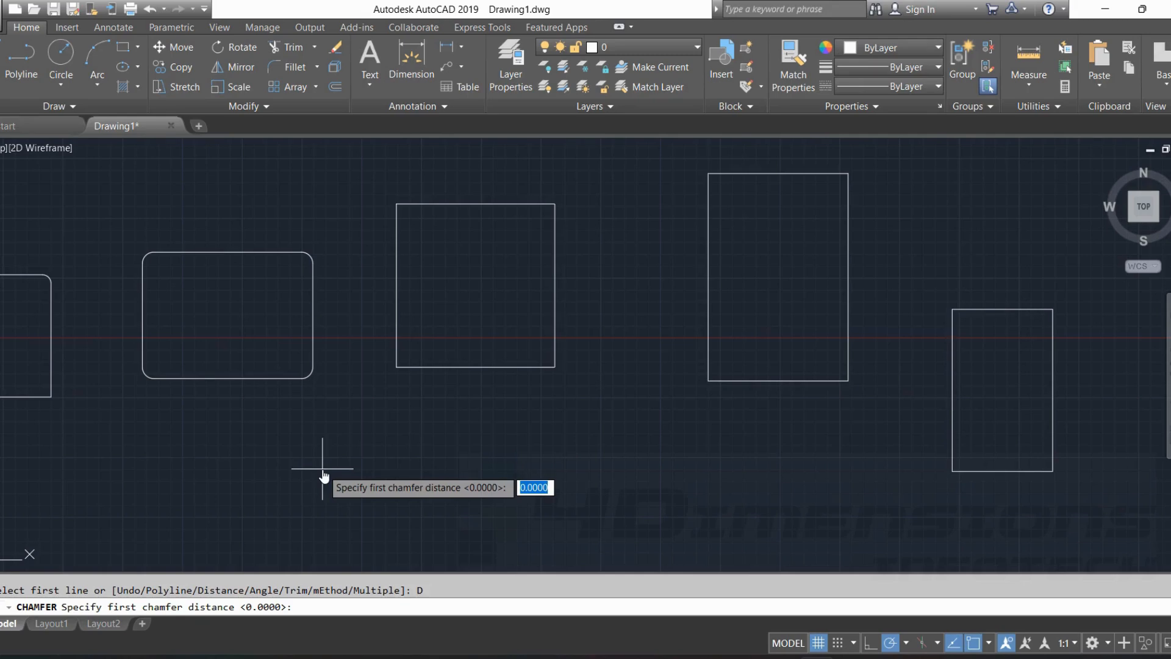
pyautogui.write('900')
pyautogui.press('Return')
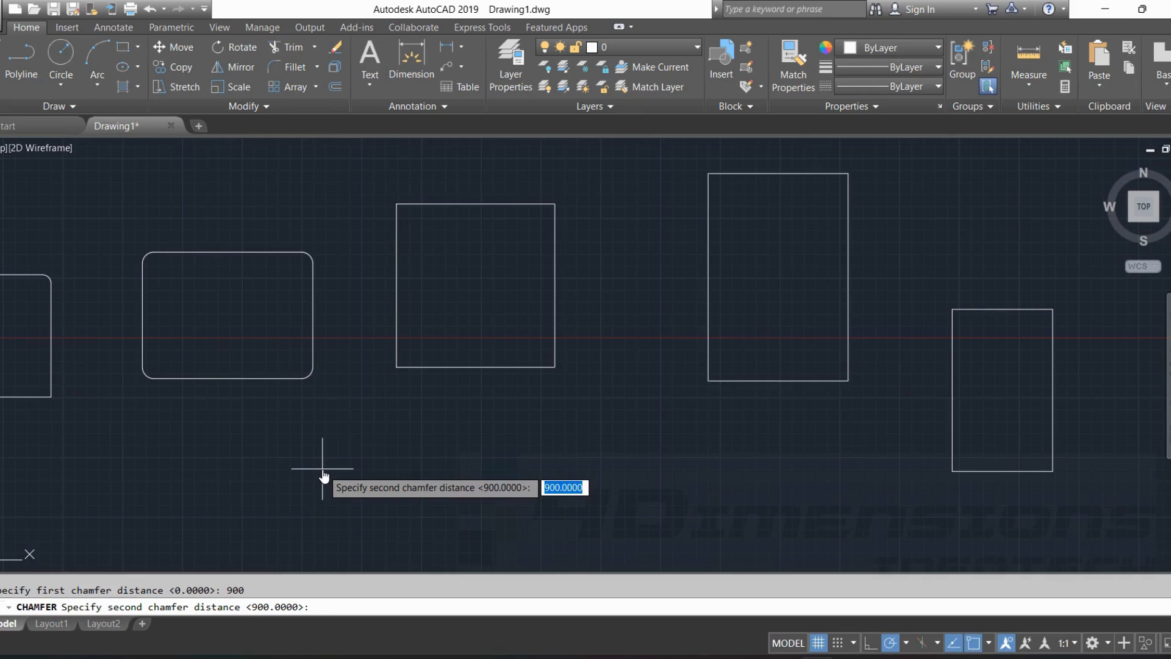
pyautogui.write('1500')
pyautogui.press('Return')
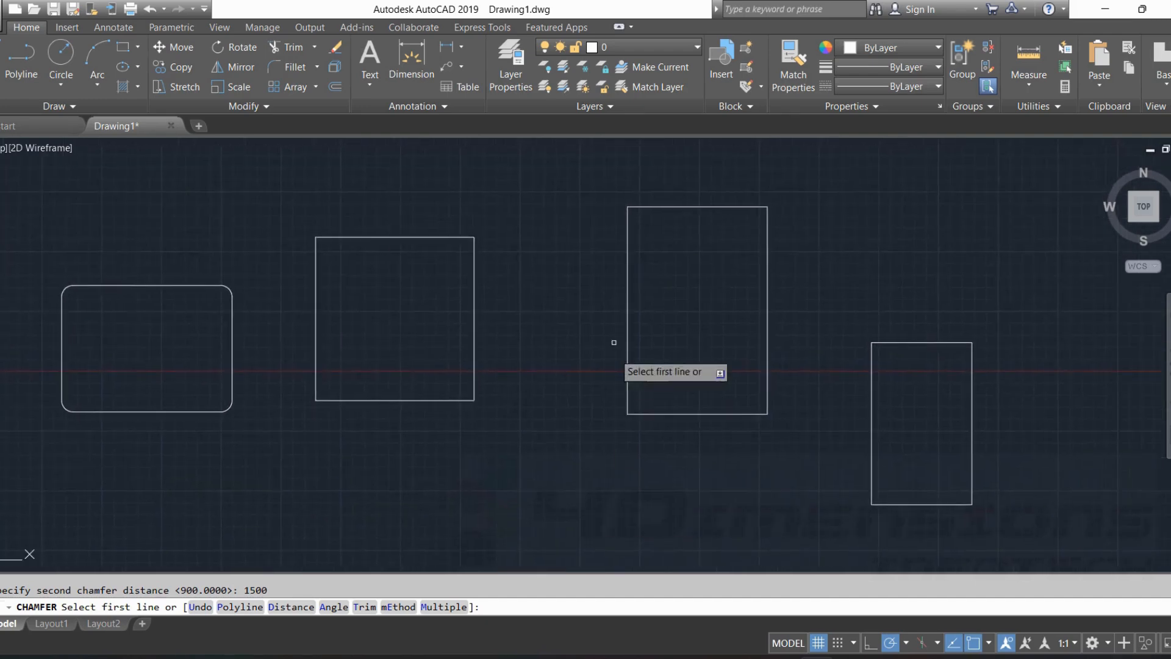
pyautogui.scroll(4, 523, 314)
pyautogui.moveTo(633, 274); pyautogui.dragTo(607, 322, button='middle')
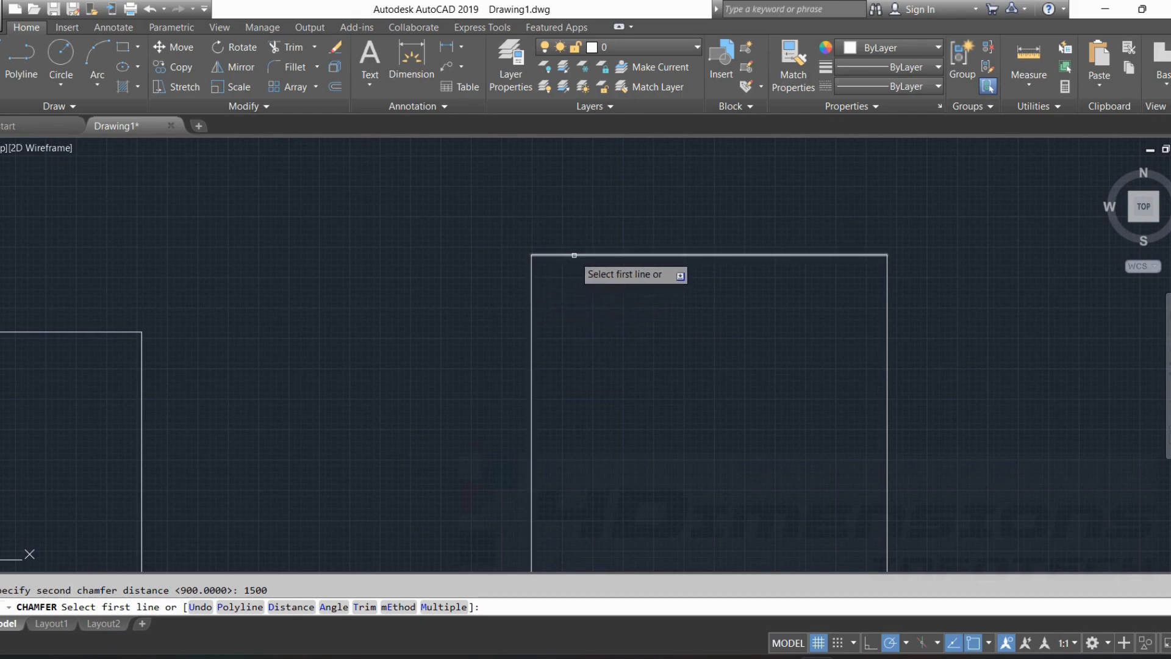
pyautogui.click(533, 303)
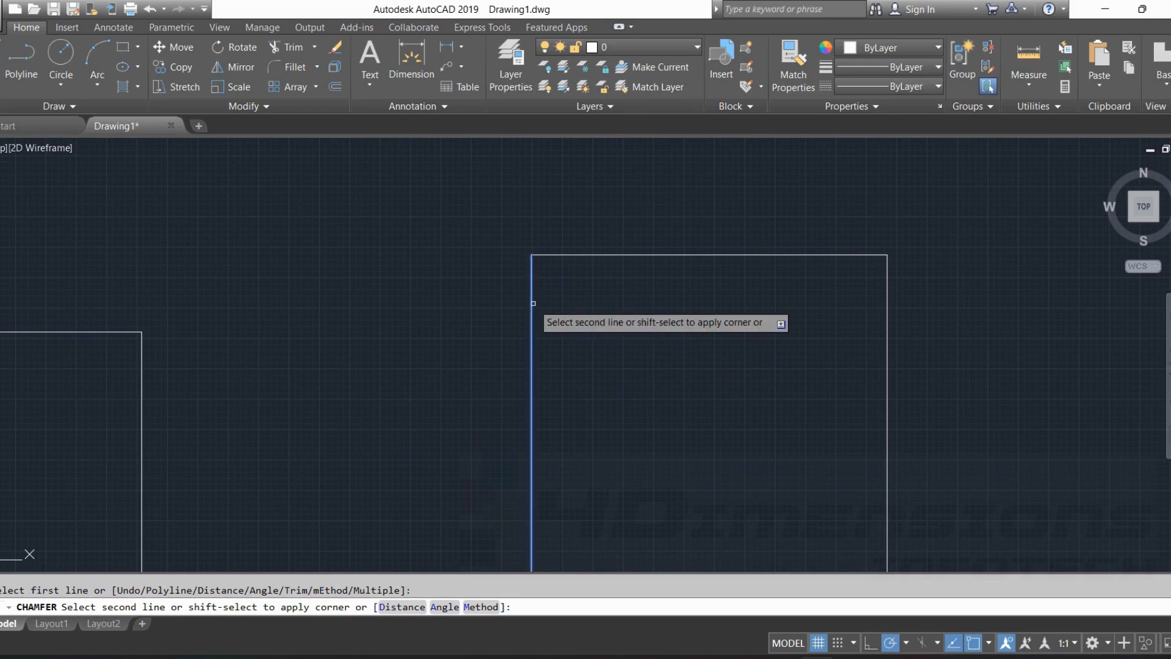
pyautogui.click(590, 252)
pyautogui.scroll(6, 577, 247)
pyautogui.press('Escape')
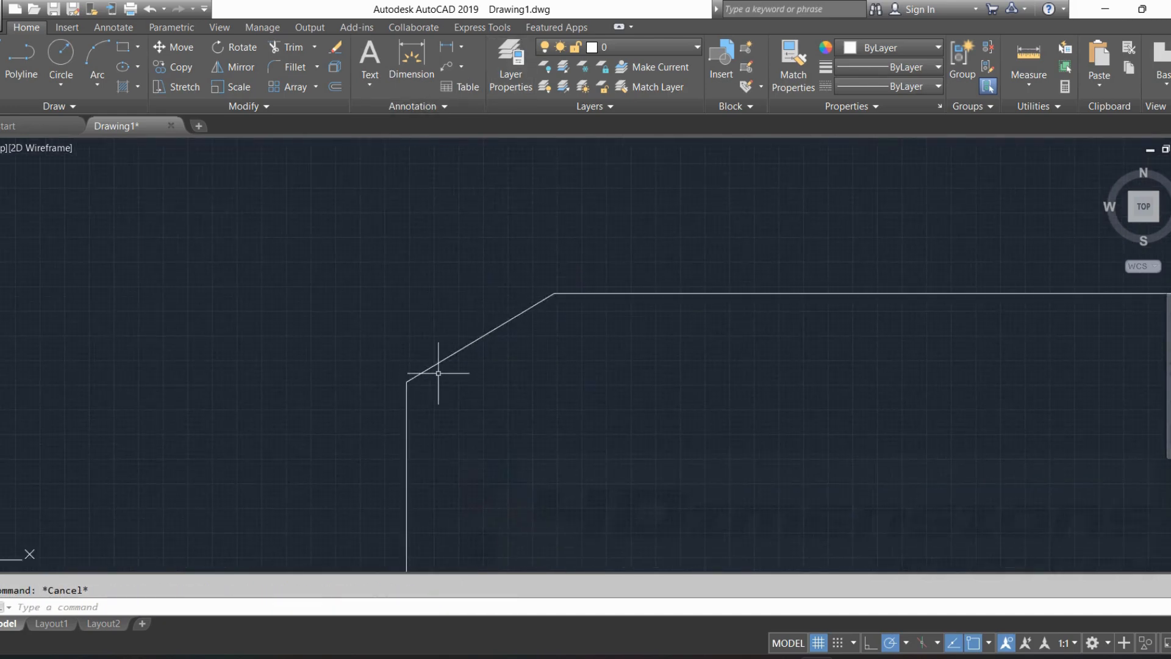
# Measure the length of the tall rectangle's chamfered edge with DIST, from its lower endpoint to its upper endpoint.
pyautogui.write('dist')
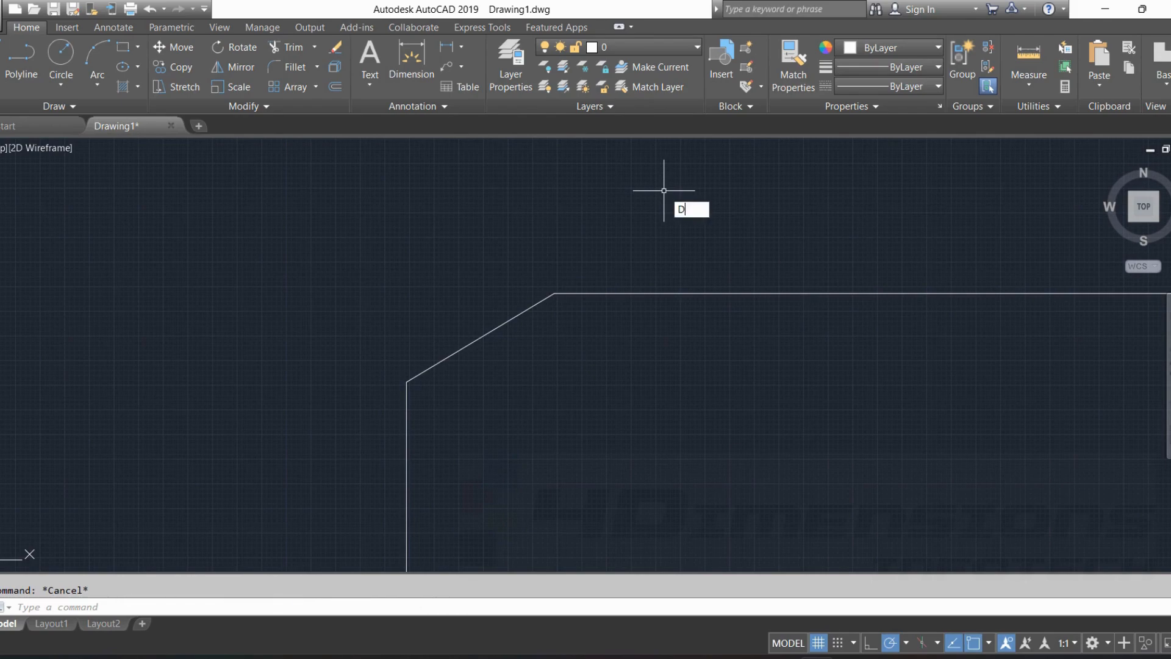
pyautogui.press('Return')
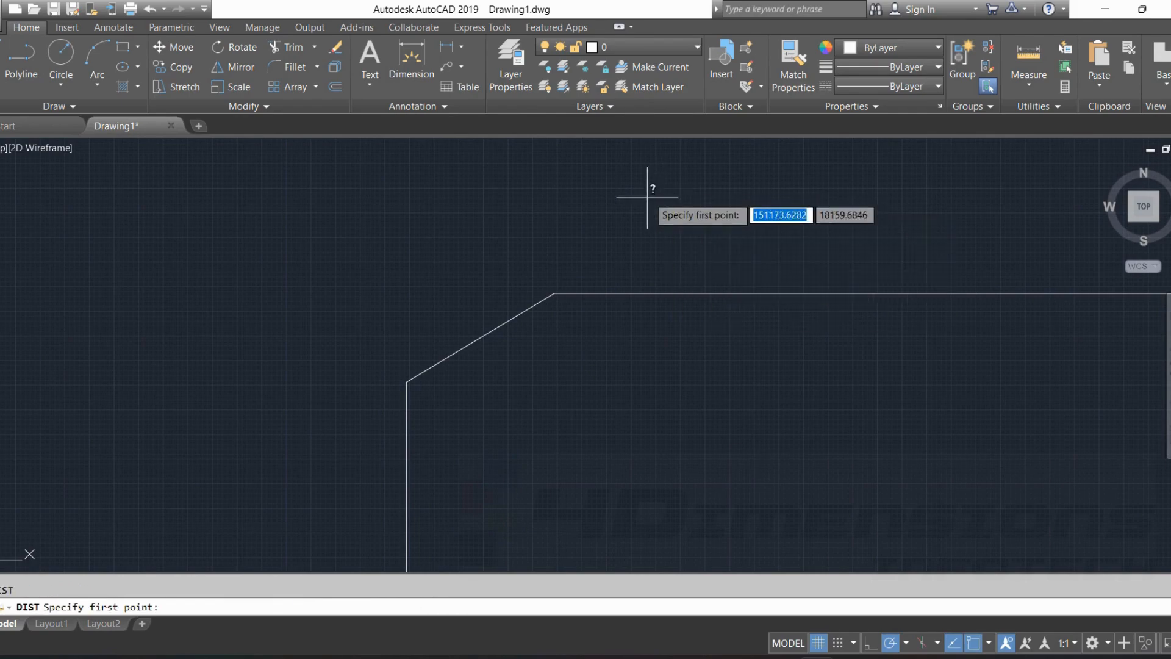
pyautogui.click(407, 382)
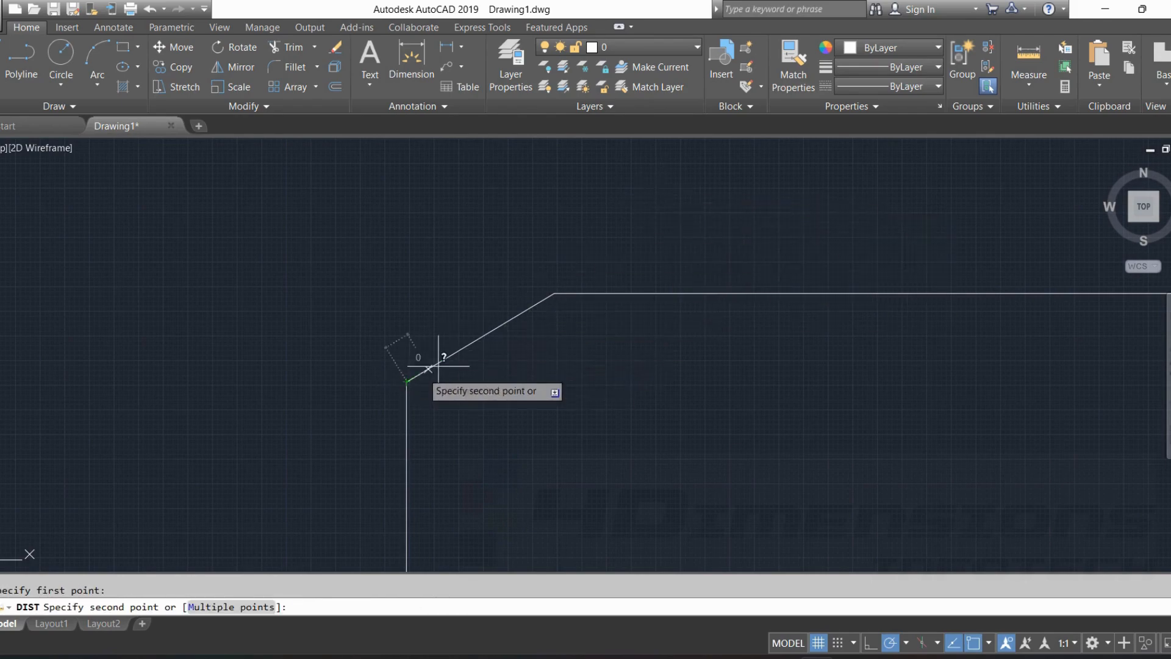
pyautogui.click(554, 293)
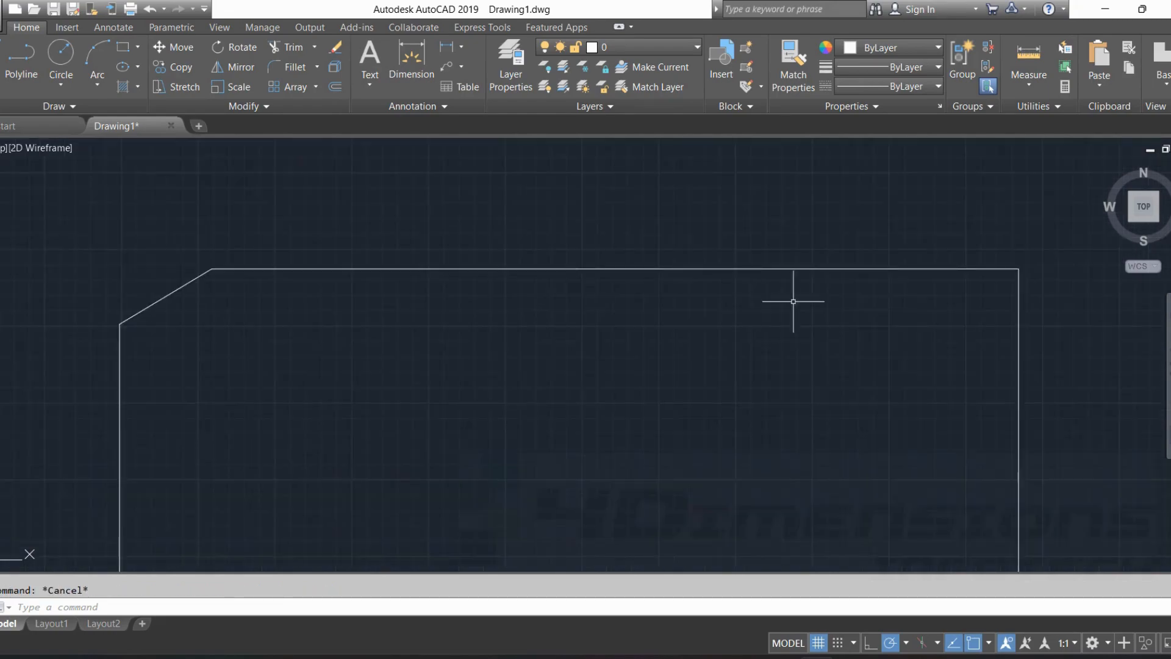
# Chamfer the tall rectangle's upper-right corner, keeping distances 900 and 1500 and picking the top edge first and the right side second.
pyautogui.moveTo(922, 322); pyautogui.dragTo(870, 337, button='middle')
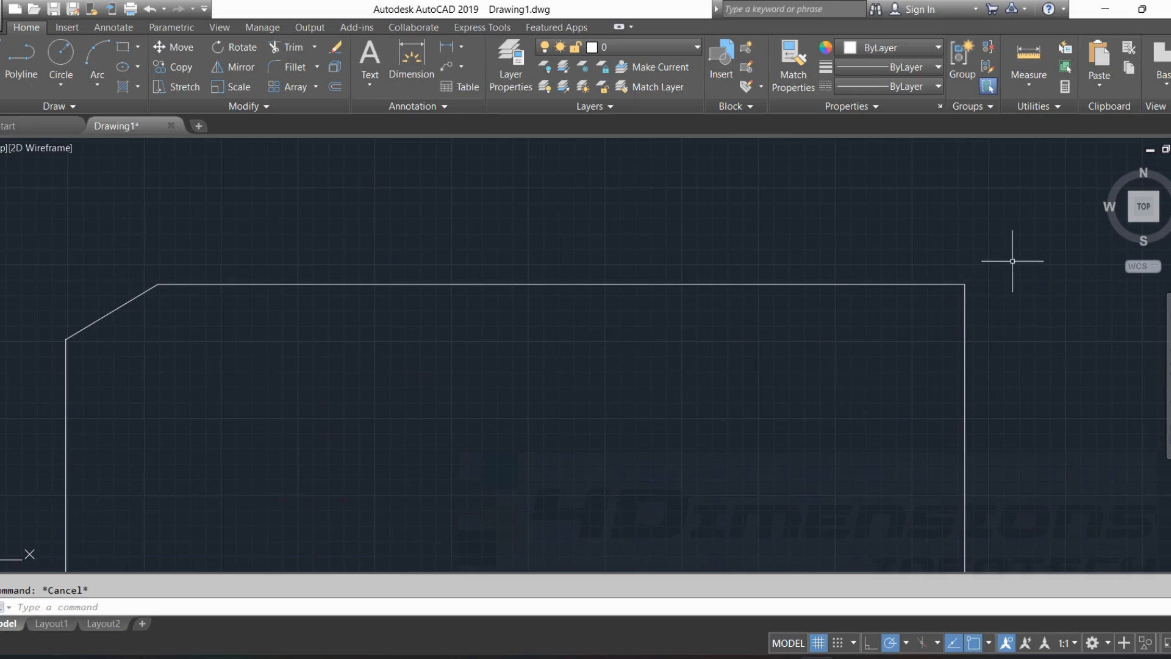
pyautogui.write('cha')
pyautogui.press('Return')
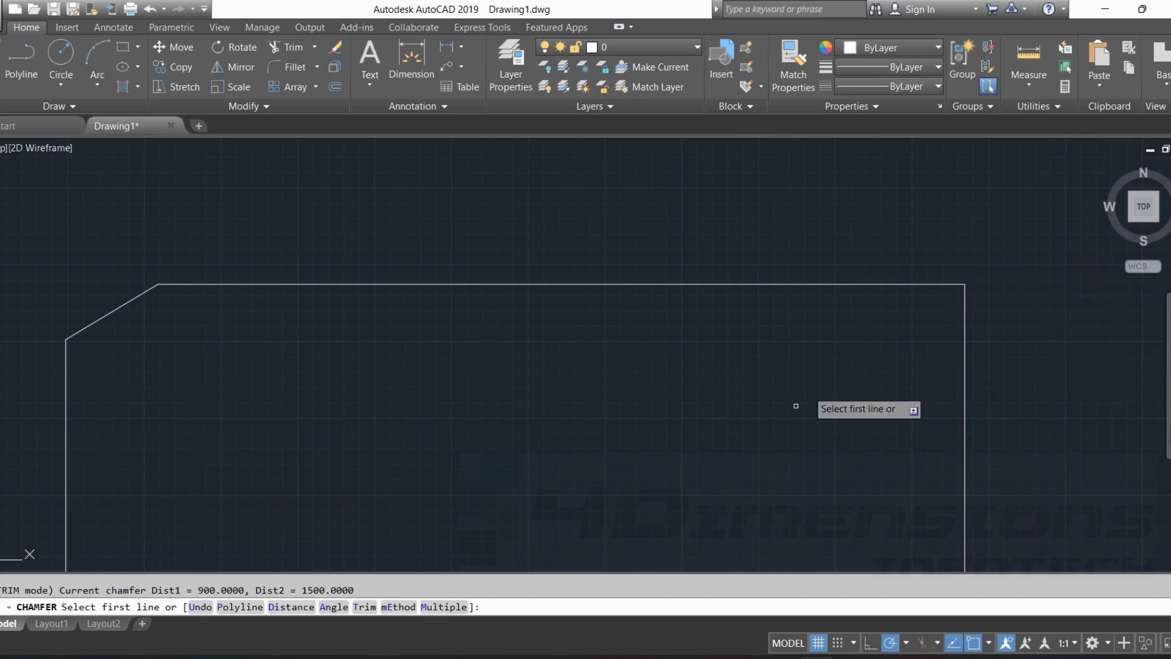
pyautogui.click(291, 606)
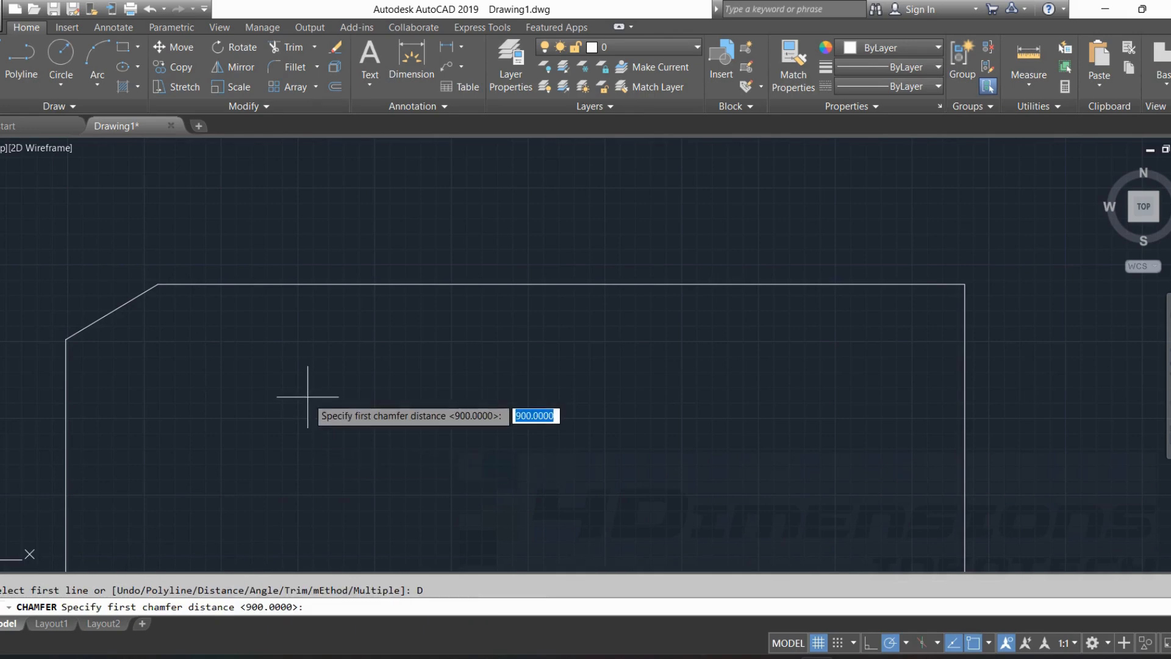
pyautogui.press('Return')
pyautogui.press('Return')
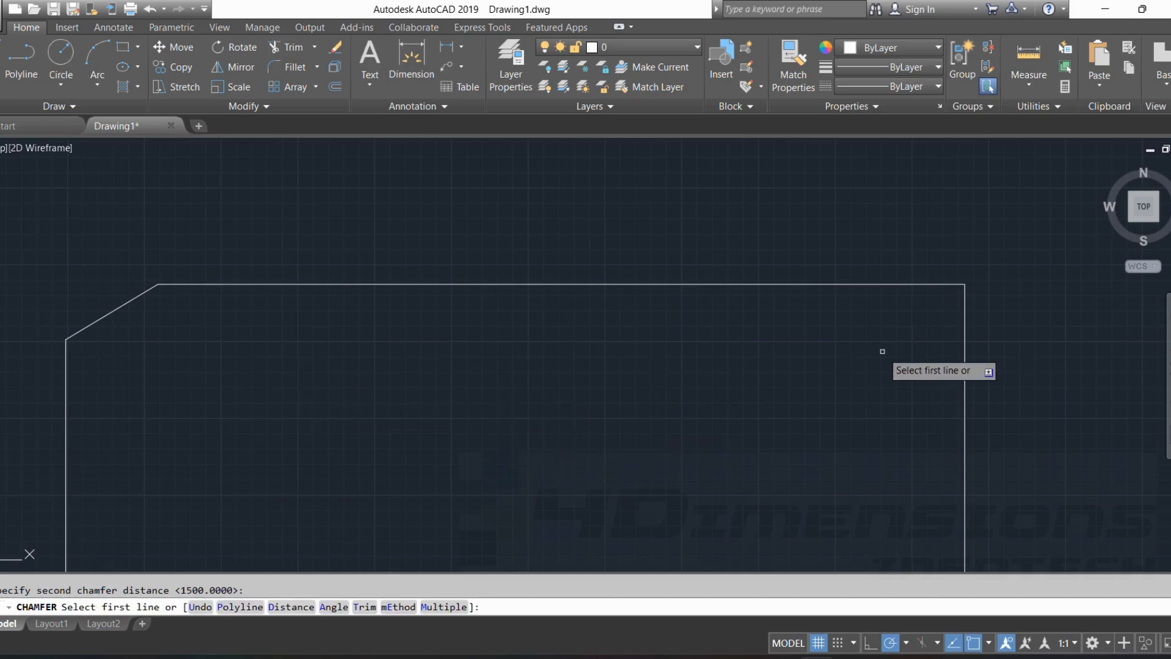
pyautogui.click(885, 284)
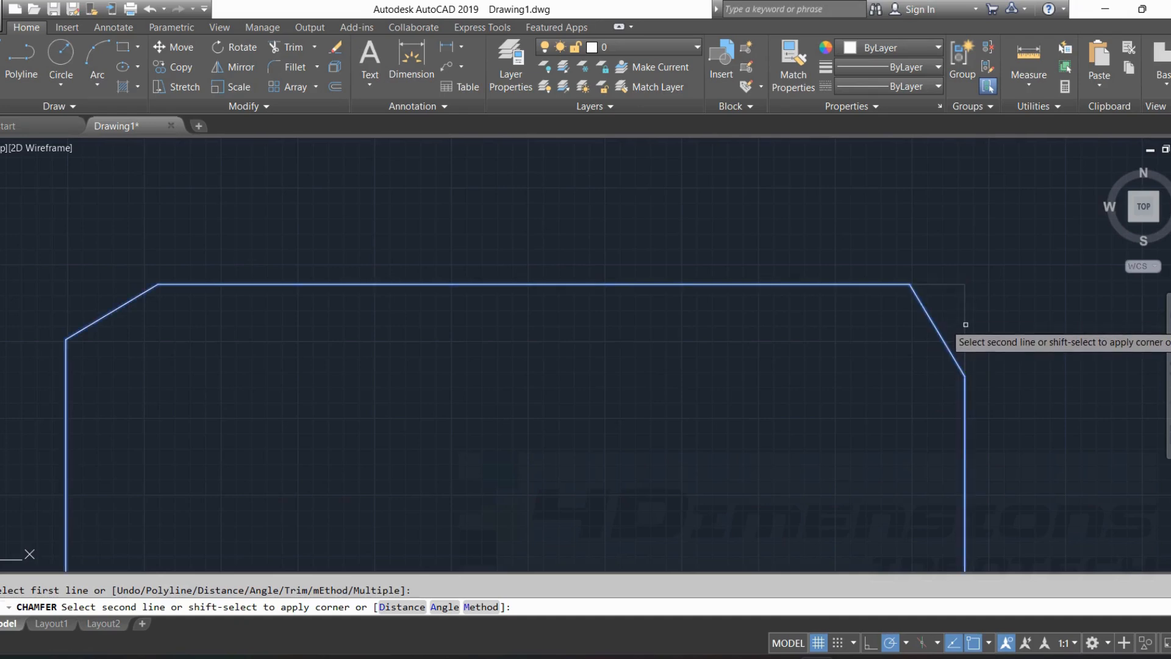
pyautogui.click(965, 357)
# Chamfer the tall rectangle's lower-left corner using the Angle option, with length 1600 and angle 25, picking the bottom edge first and the left side second.
pyautogui.scroll(-2, 771, 365)
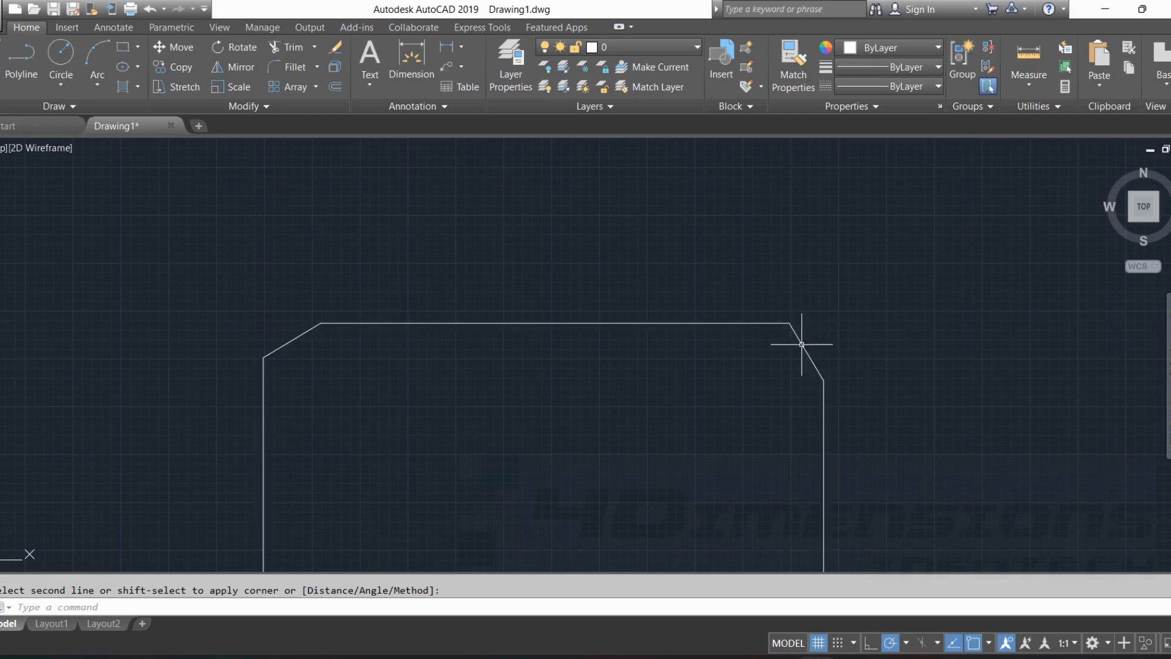
pyautogui.moveTo(748, 383); pyautogui.dragTo(722, 326, button='middle')
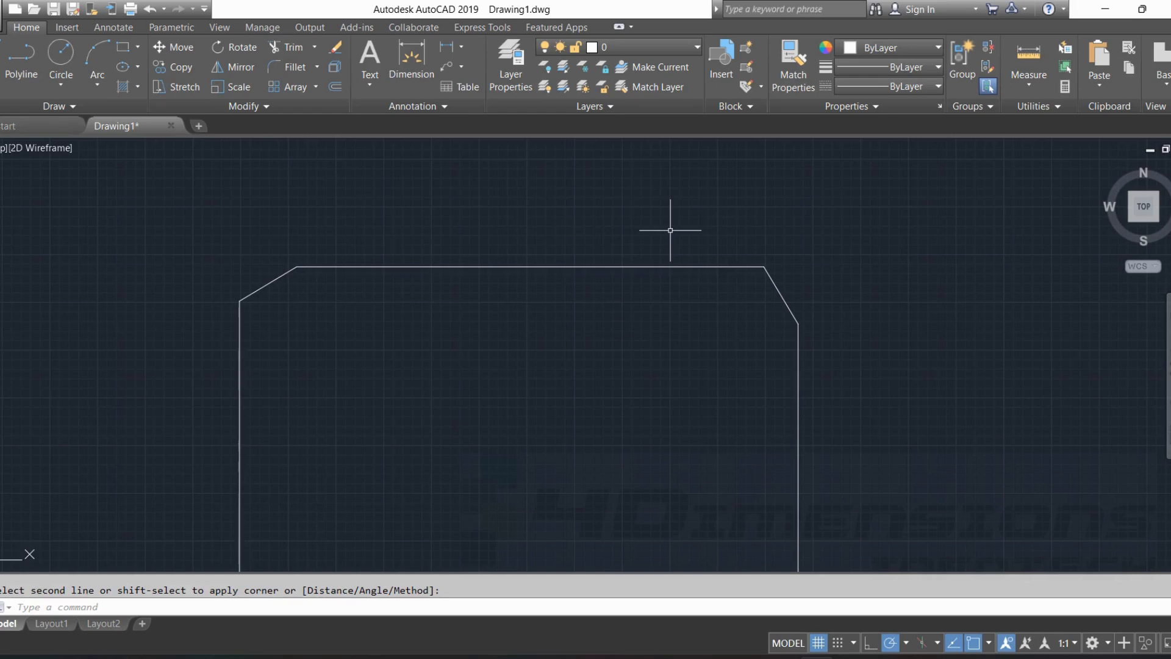
pyautogui.scroll(-3, 678, 280)
pyautogui.moveTo(664, 332); pyautogui.dragTo(561, 182, button='middle')
pyautogui.moveTo(606, 337); pyautogui.dragTo(615, 272, button='middle')
pyautogui.press('Escape')
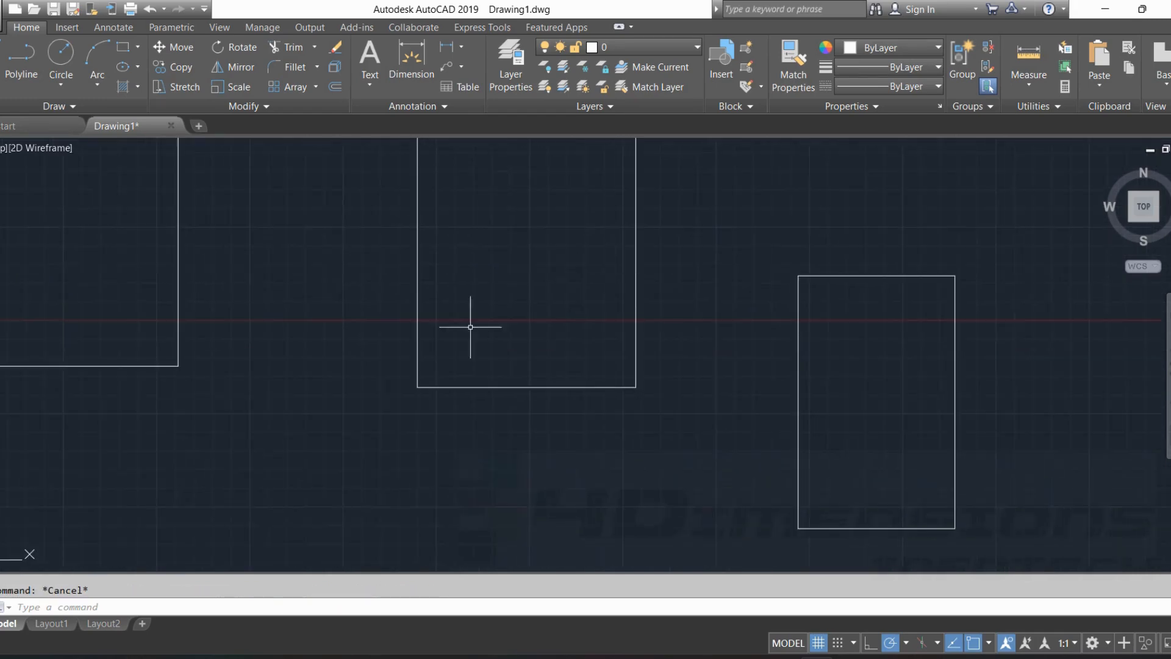
pyautogui.rightClick(301, 269)
pyautogui.click(366, 281)
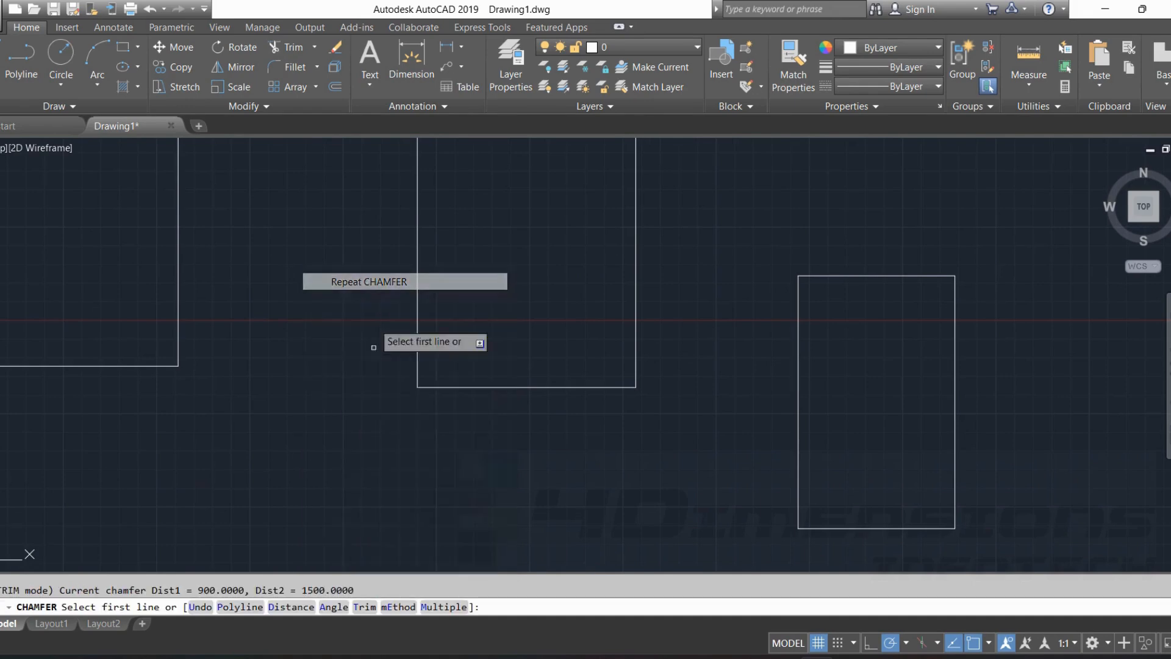
pyautogui.click(333, 610)
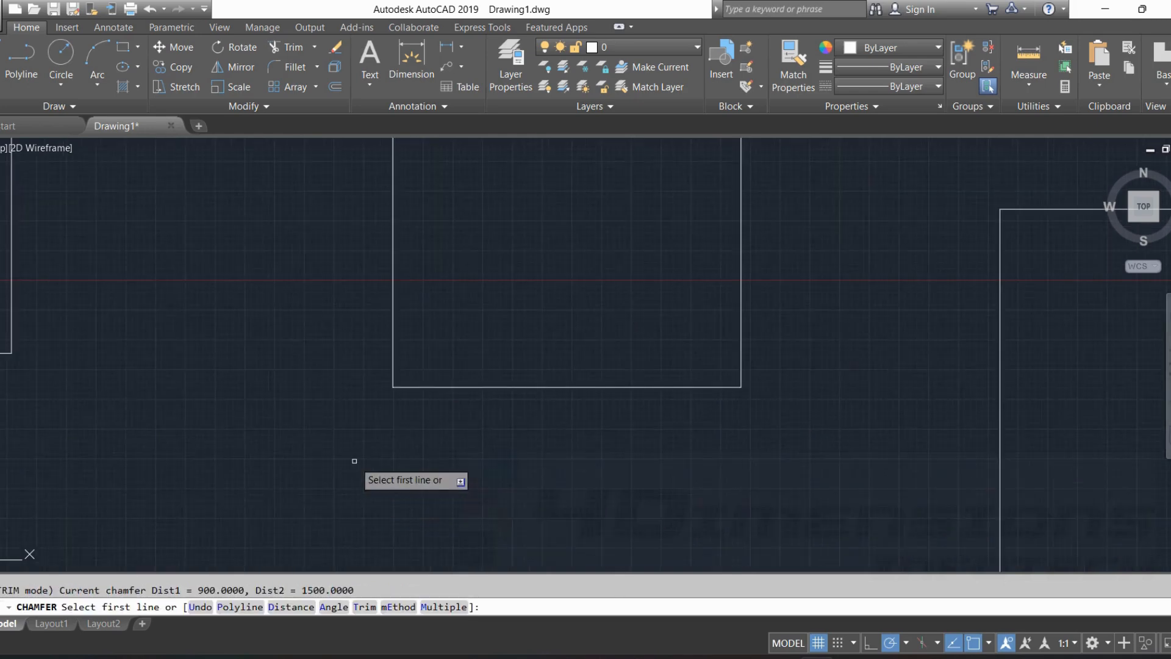
pyautogui.click(331, 607)
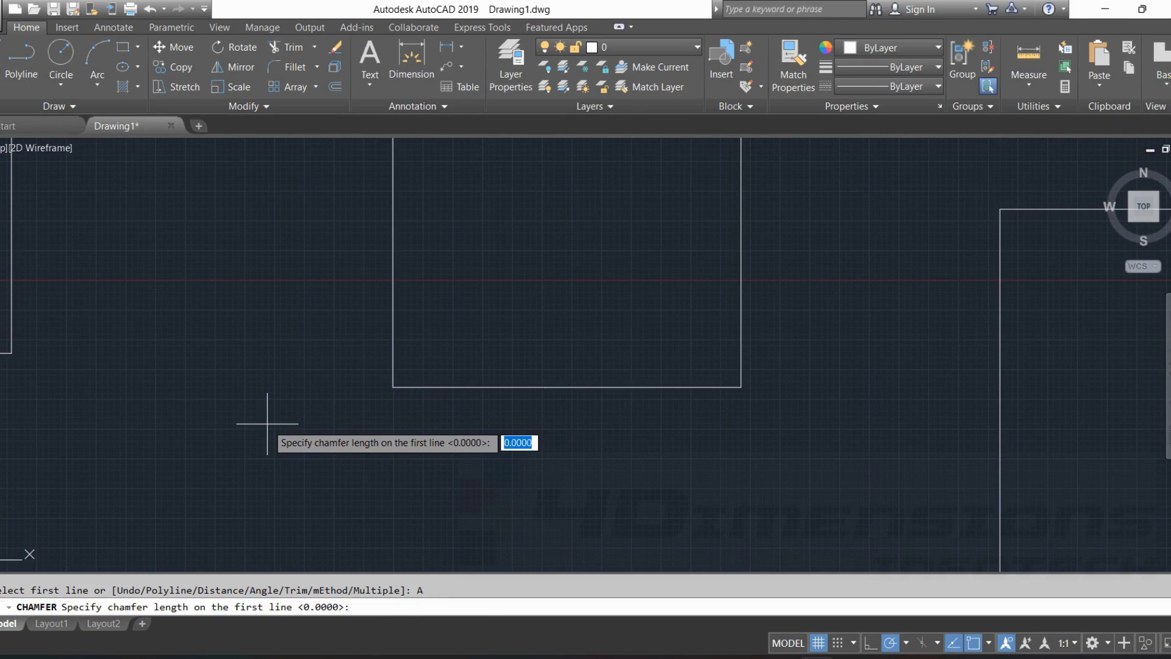
pyautogui.write('1600')
pyautogui.press('Return')
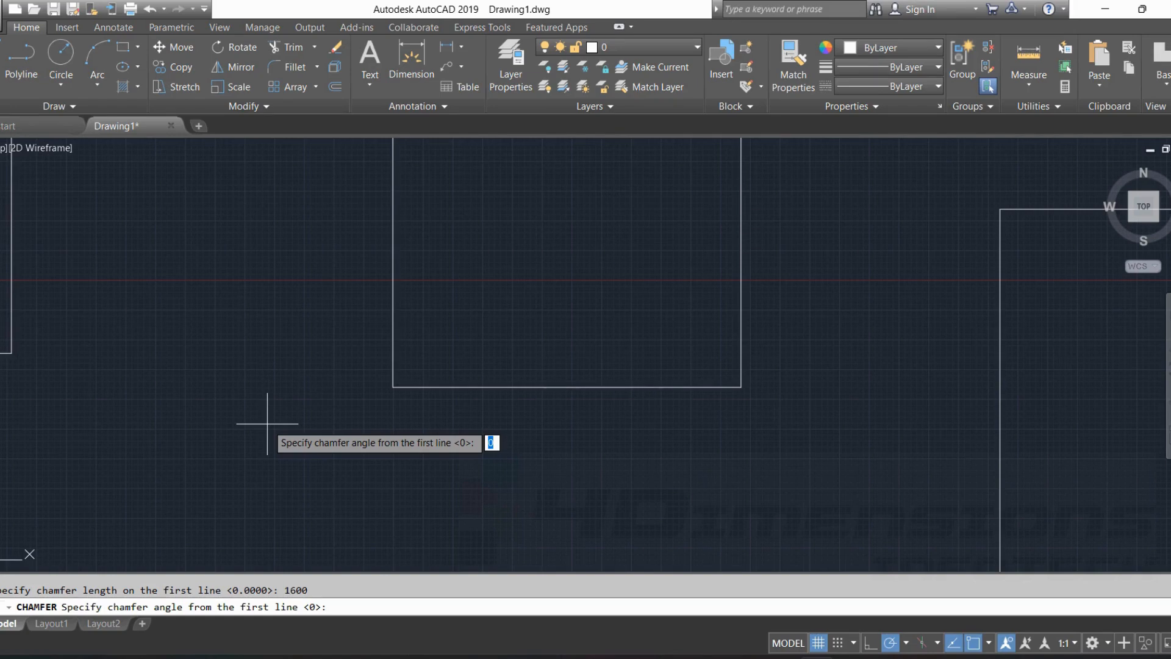
pyautogui.write('25')
pyautogui.press('Return')
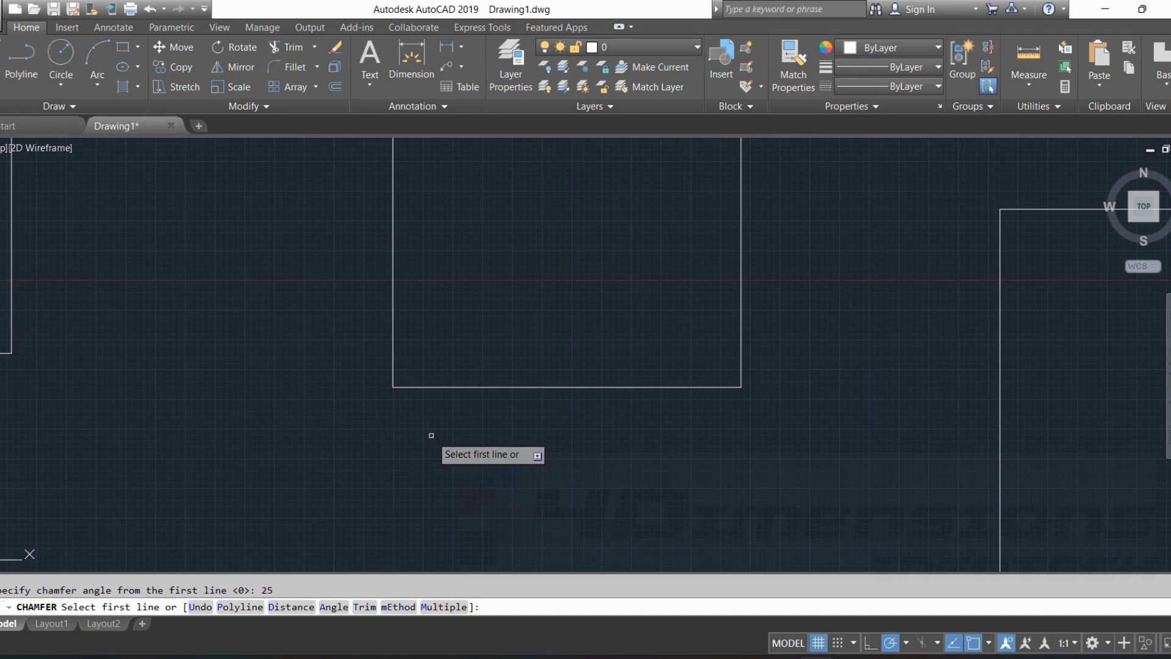
pyautogui.click(447, 387)
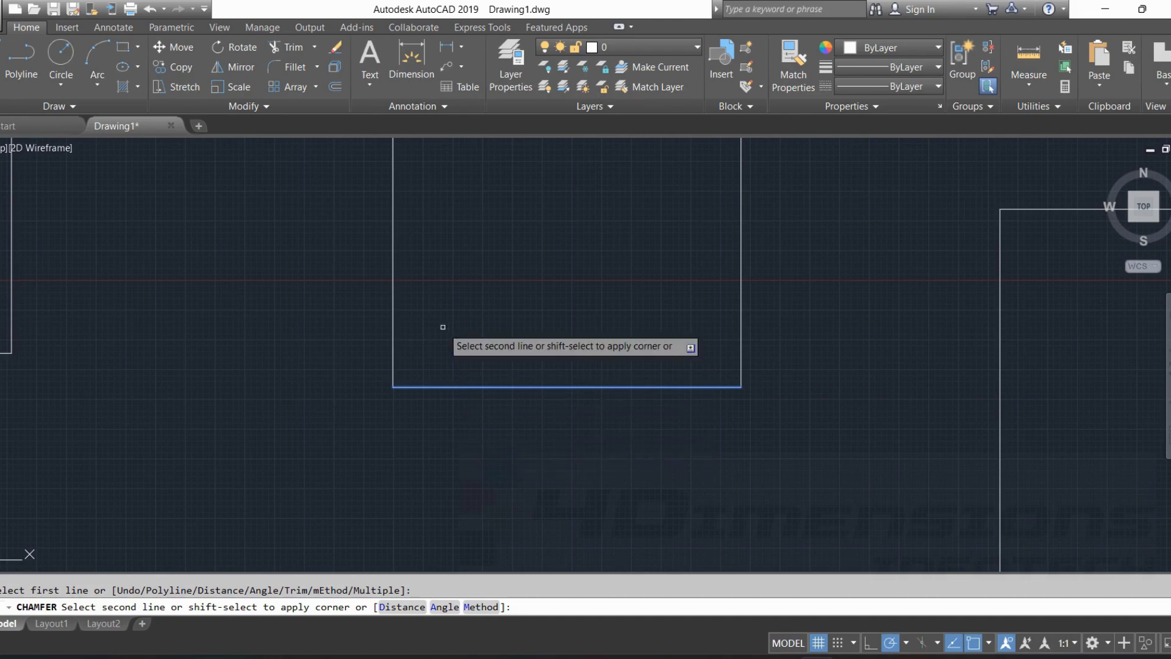
pyautogui.click(393, 312)
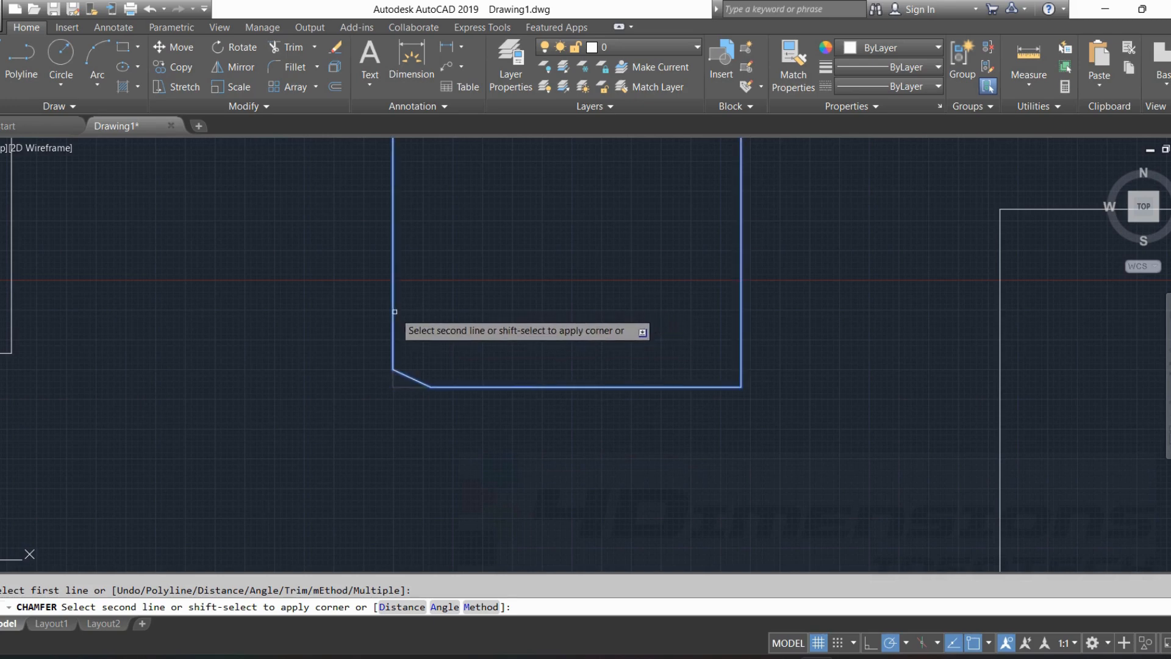
pyautogui.click(393, 313)
pyautogui.scroll(4, 466, 432)
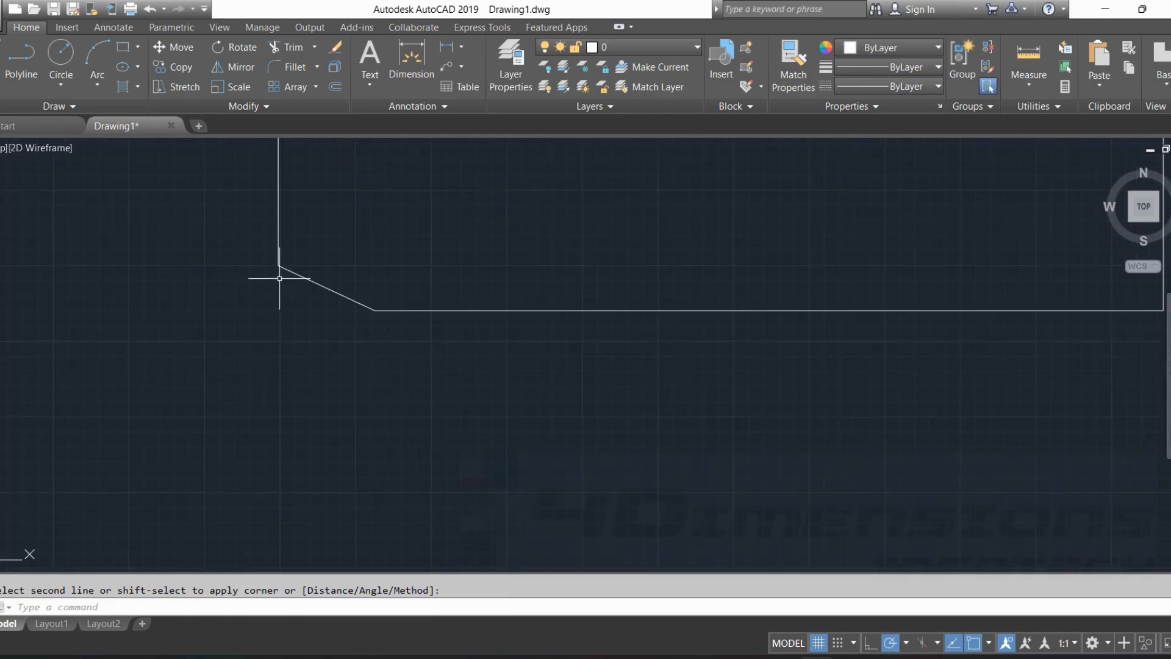
pyautogui.press('Escape')
# Measure the lower-left chamfered edge with DIST, from its lower endpoint to its upper endpoint.
pyautogui.scroll(2, 615, 177)
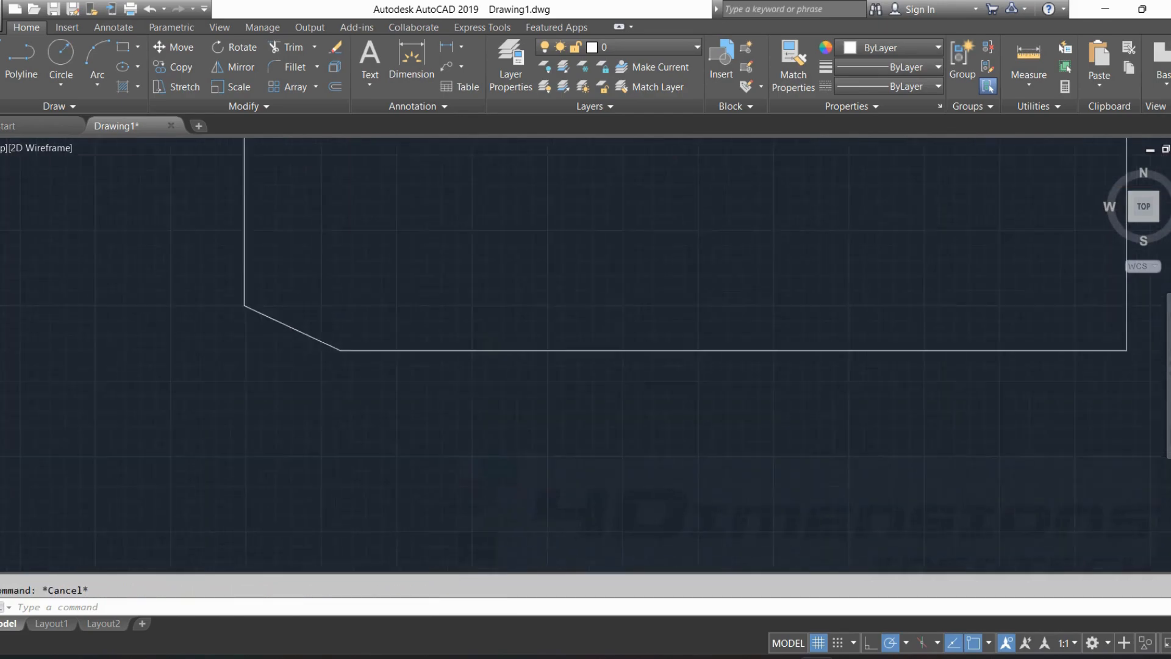
pyautogui.write('di')
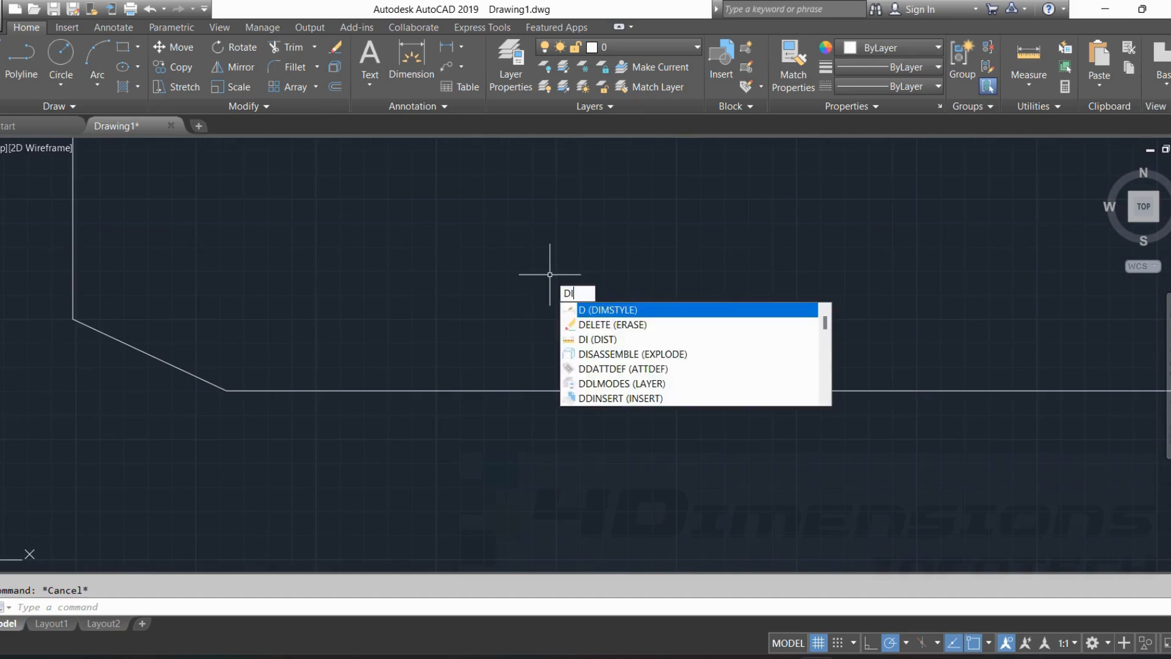
pyautogui.press('Return')
pyautogui.click(227, 391)
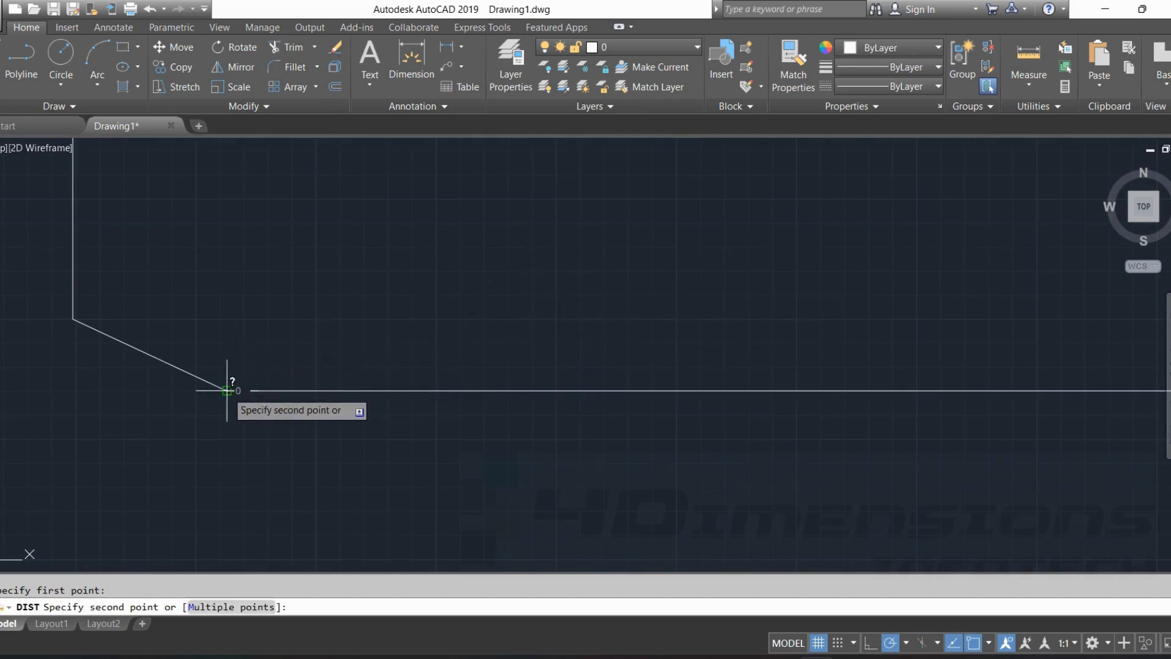
pyautogui.click(72, 320)
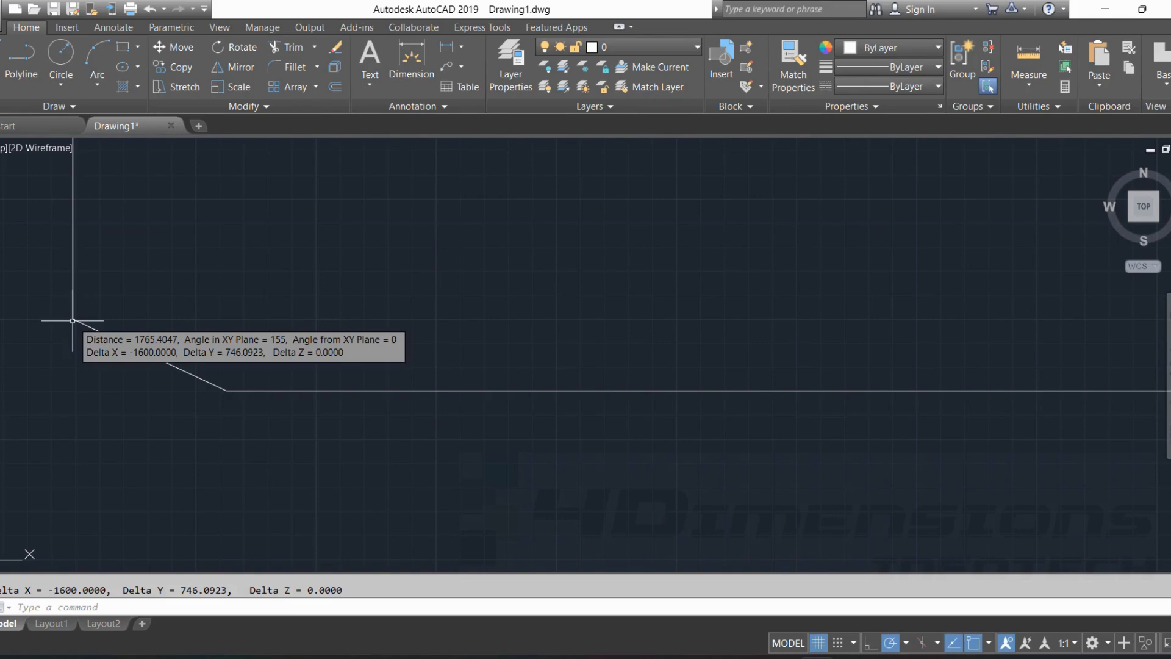
pyautogui.press('Escape')
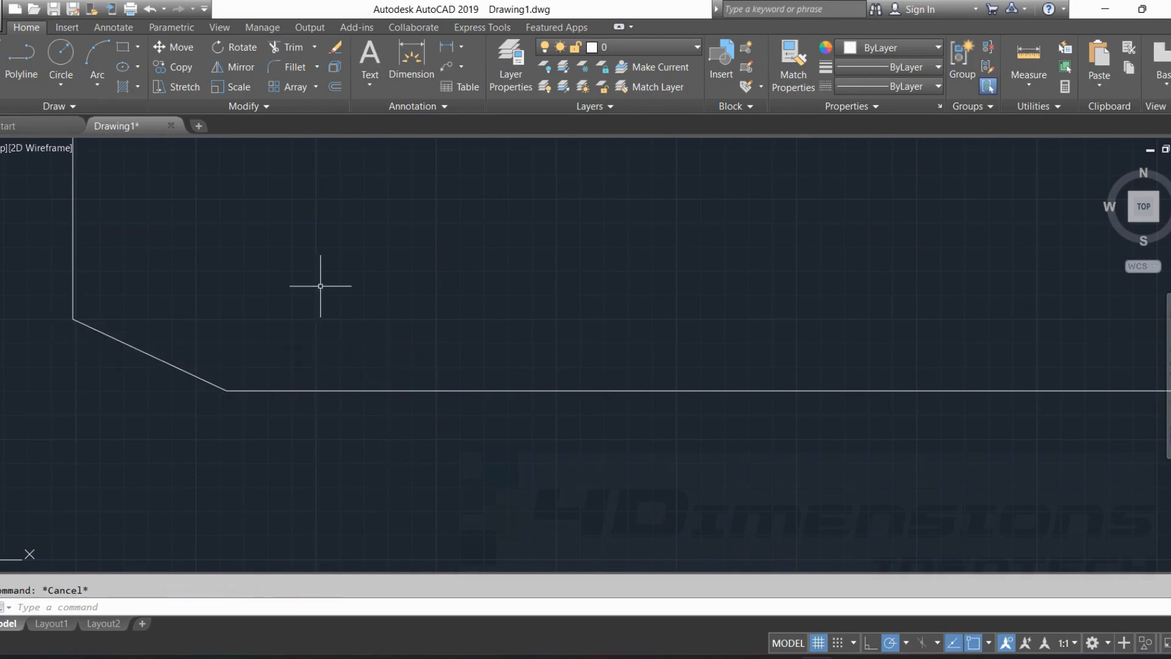
# Measure the lower-left chamfered edge again with DIST in the opposite direction, from its upper endpoint to its lower endpoint.
pyautogui.write('di')
pyautogui.press('Return')
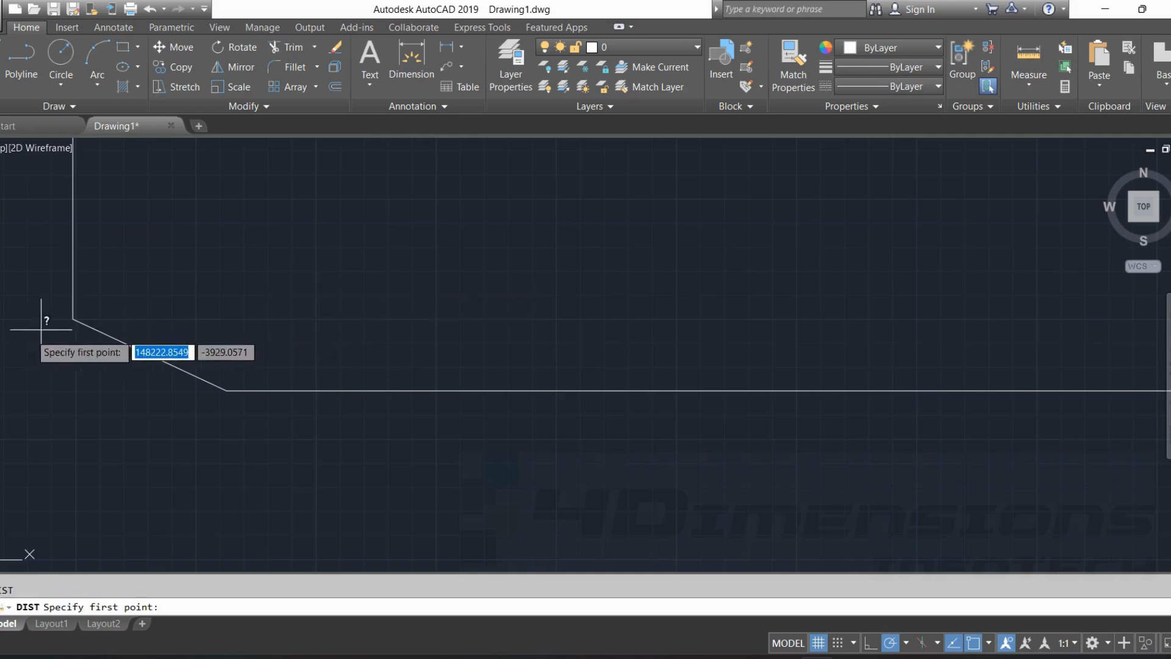
pyautogui.click(74, 320)
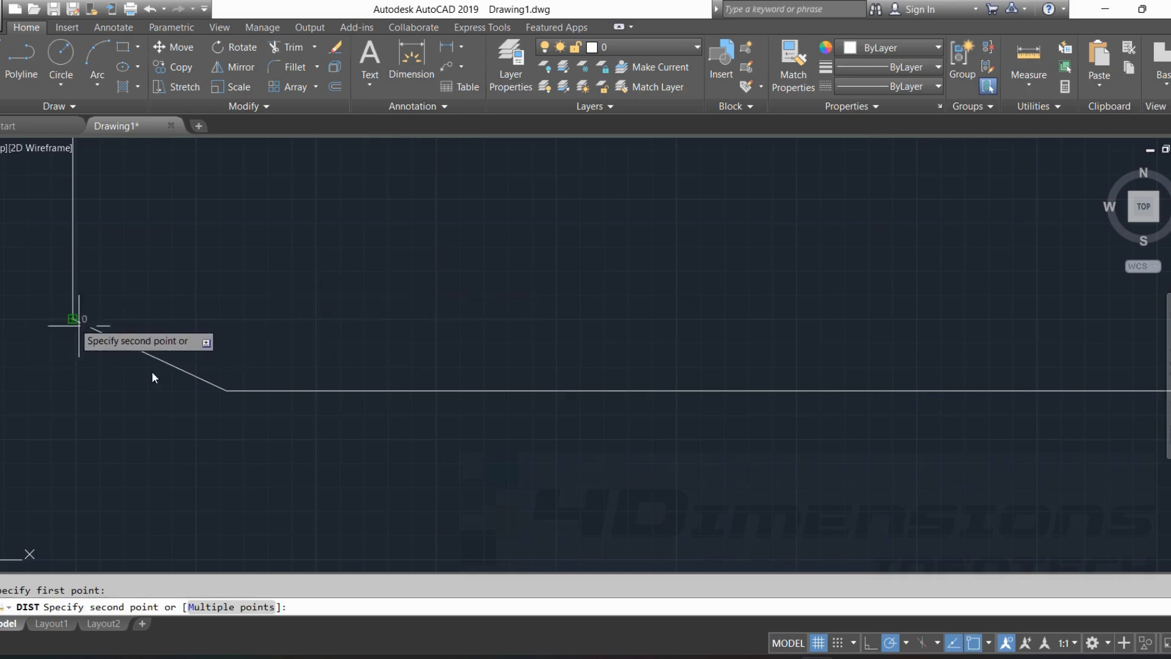
pyautogui.click(224, 388)
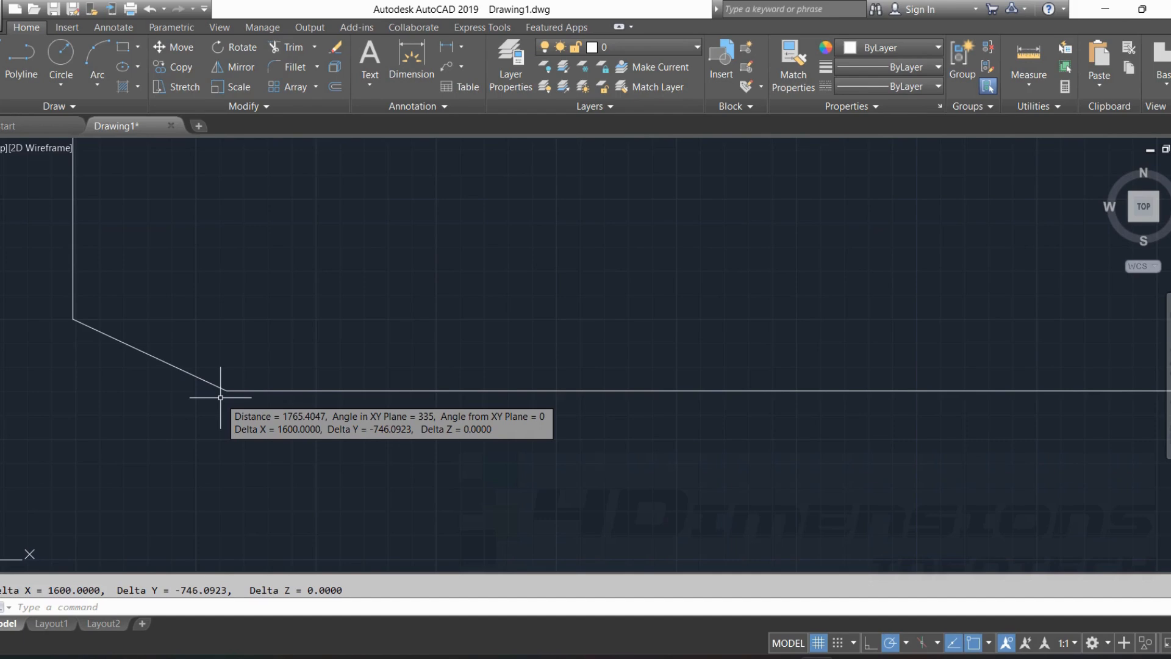
pyautogui.press('Escape')
# Chamfer the tall rectangle's lower-right corner with the Angle option, accepting length 1600 and angle 25, picking the right side first and the bottom edge second.
pyautogui.scroll(-2, 480, 353)
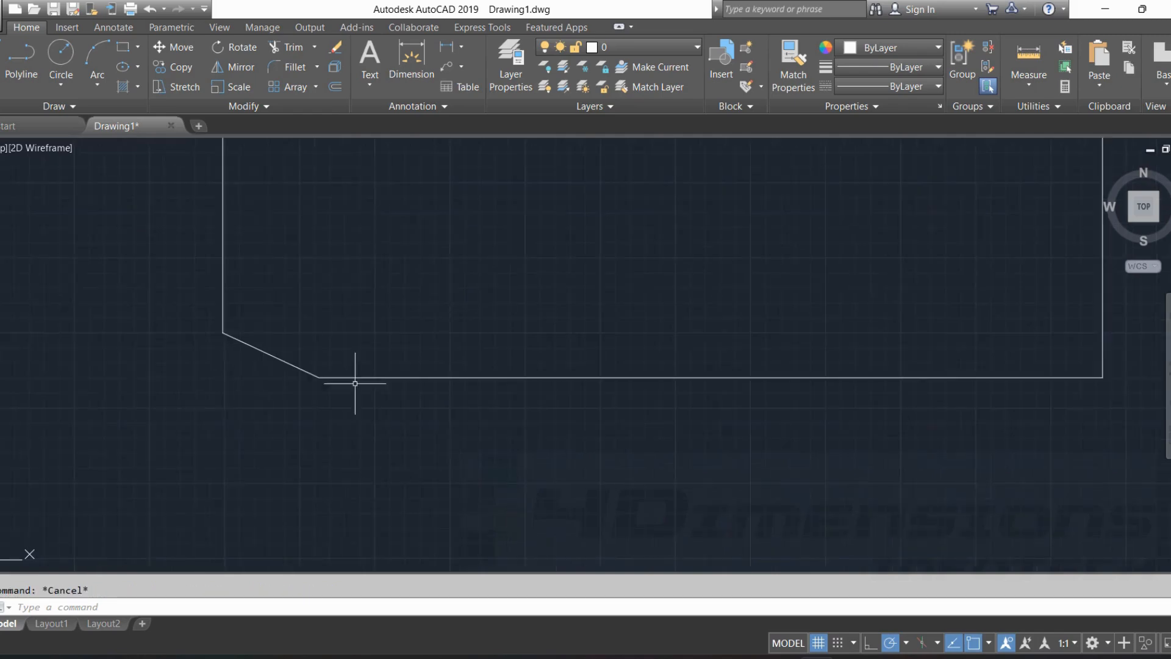
pyautogui.moveTo(487, 374); pyautogui.dragTo(171, 379, button='middle')
pyautogui.scroll(-4, 514, 306)
pyautogui.moveTo(572, 318); pyautogui.dragTo(483, 336, button='middle')
pyautogui.scroll(4, 482, 336)
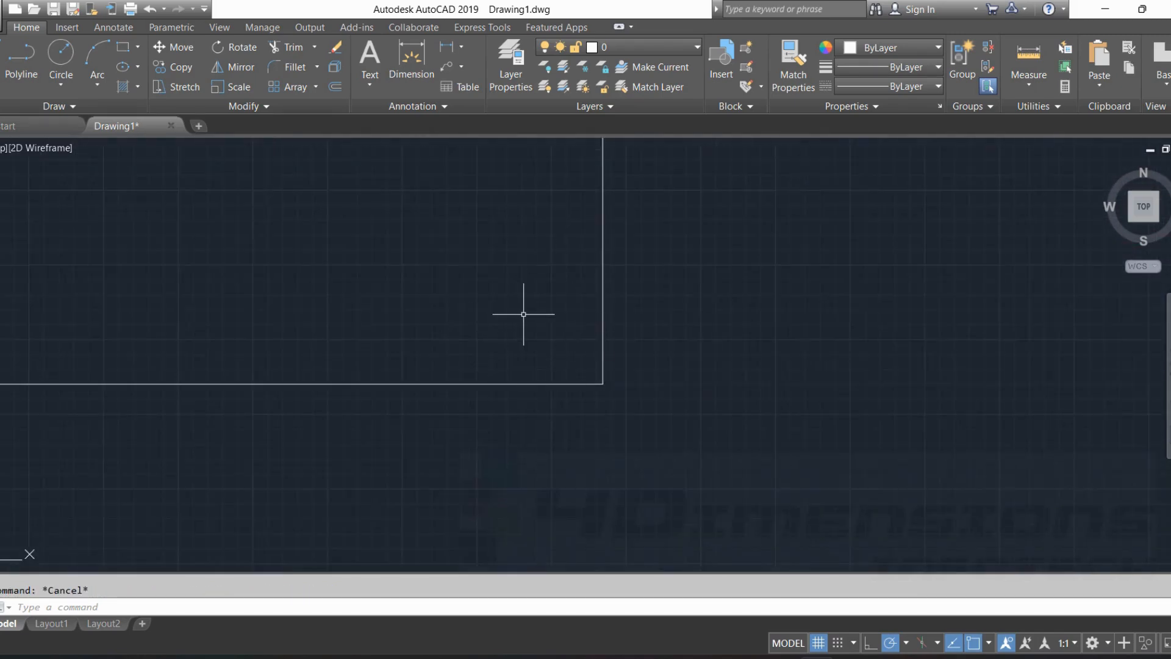
pyautogui.write('CHA')
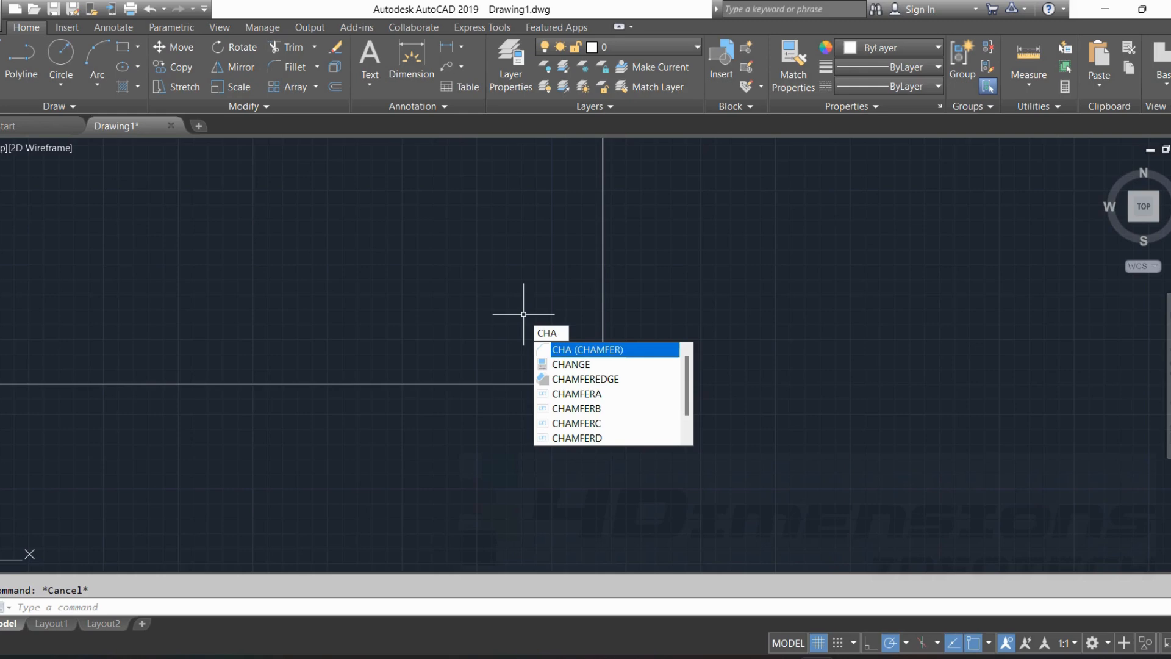
pyautogui.press('Return')
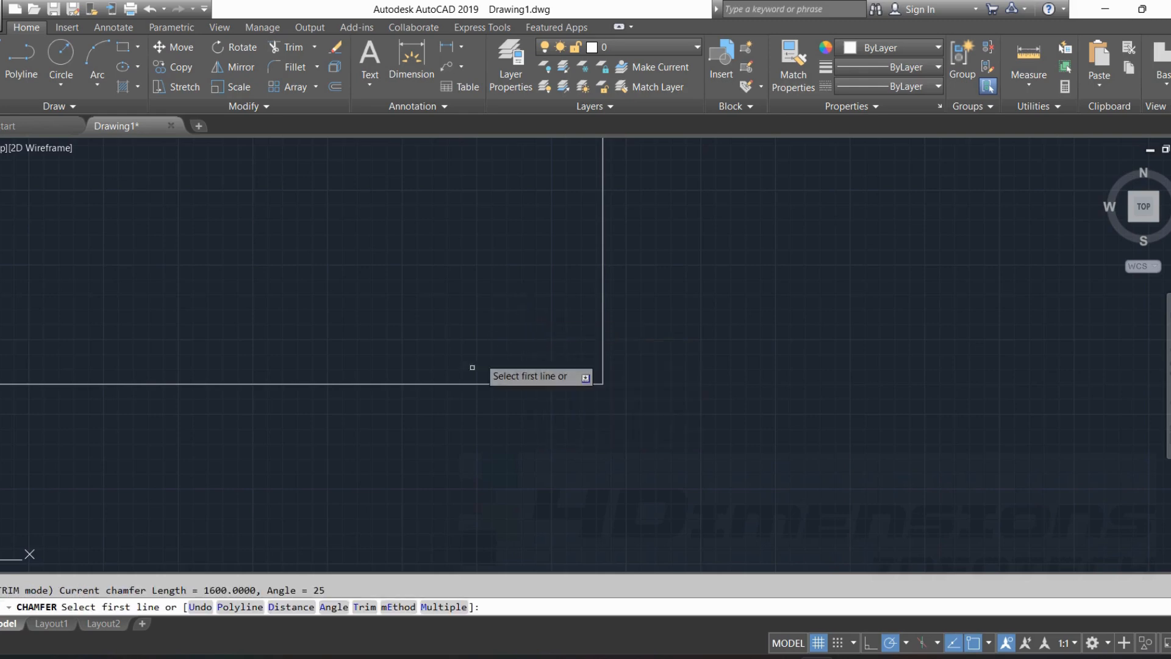
pyautogui.click(333, 608)
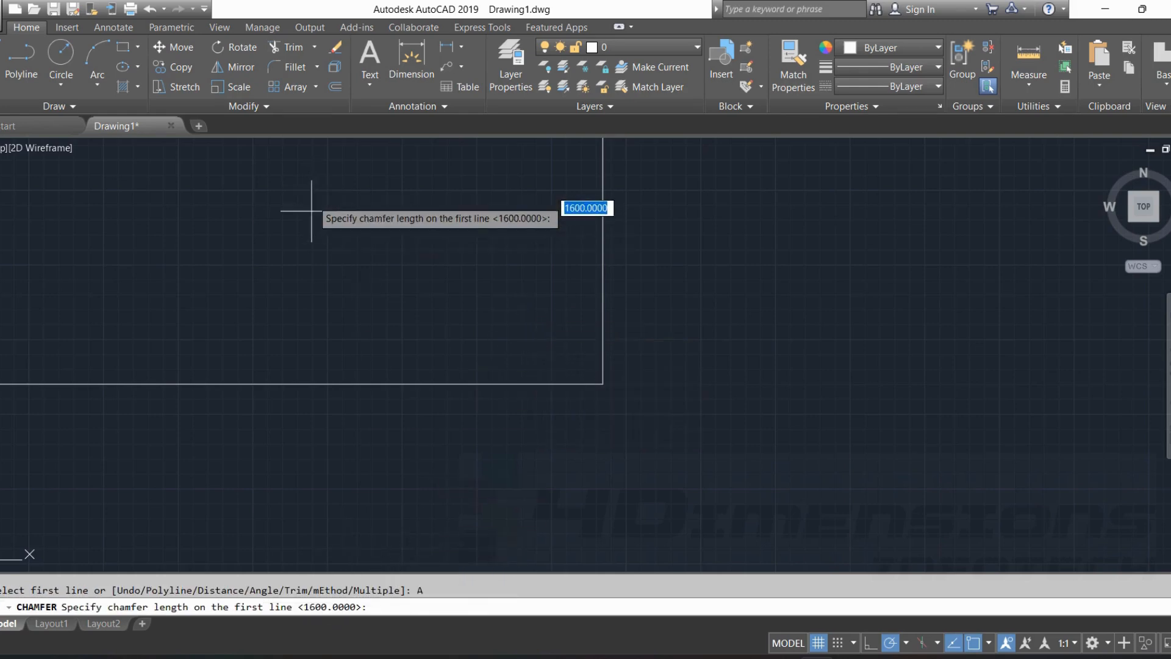
pyautogui.press('Return')
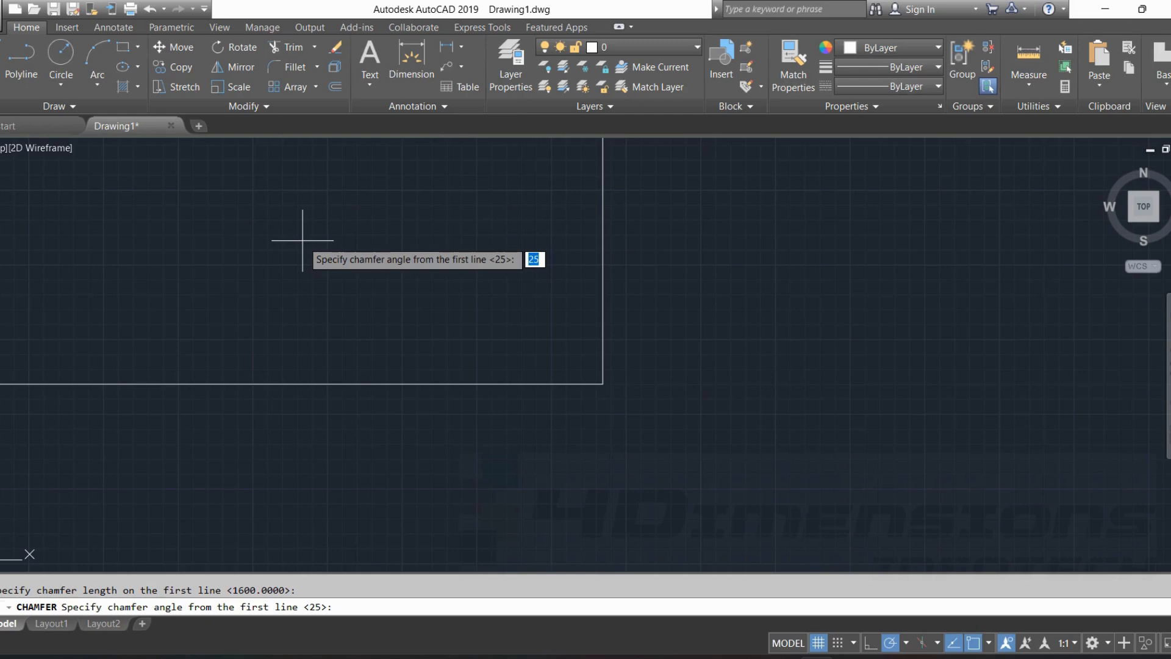
pyautogui.press('Return')
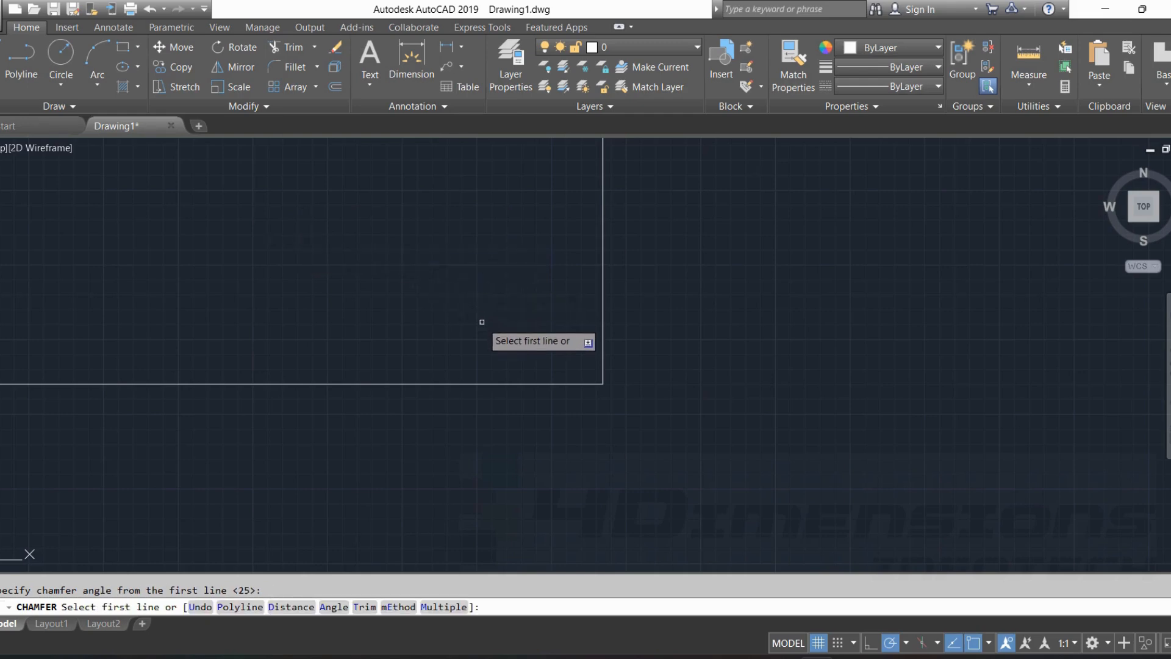
pyautogui.click(602, 322)
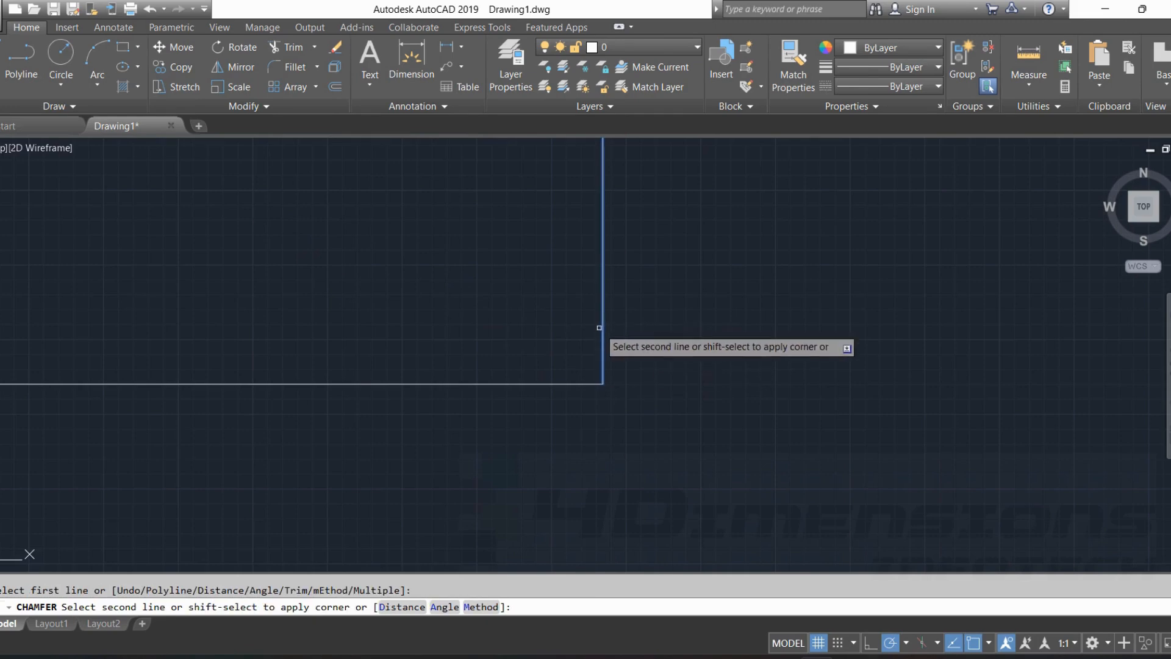
pyautogui.click(555, 384)
pyautogui.scroll(-2, 639, 364)
pyautogui.scroll(4, 651, 364)
pyautogui.moveTo(390, 369); pyautogui.dragTo(461, 358, button='middle')
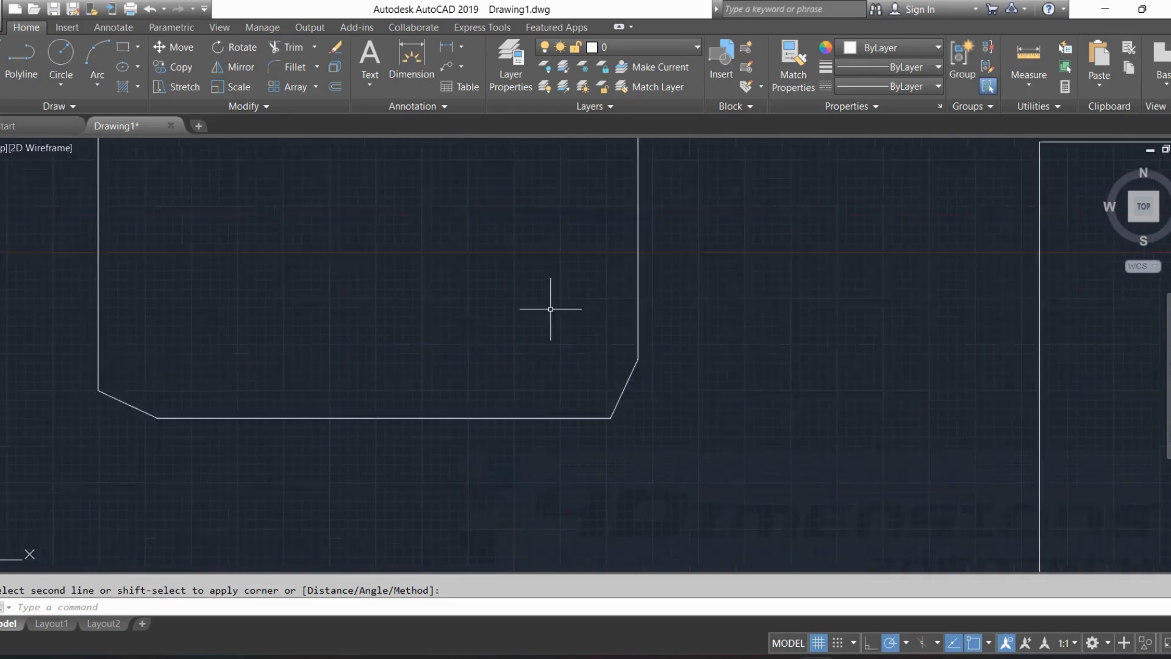
pyautogui.press('Escape')
# Chamfer the small rectangle's lower-left corner using the Multiple and Angle options, length 1600 and angle 30, picking the bottom edge first and left side second.
pyautogui.scroll(-5, 549, 309)
pyautogui.moveTo(551, 313); pyautogui.dragTo(544, 401, button='middle')
pyautogui.scroll(-2, 544, 400)
pyautogui.scroll(2, 568, 326)
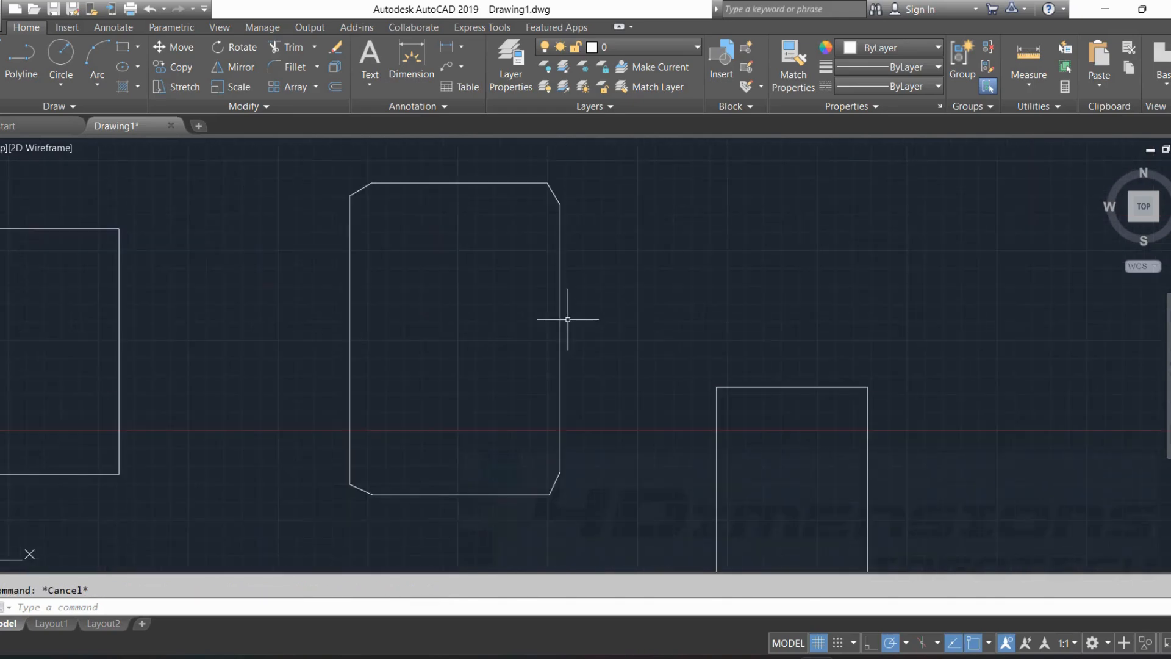
pyautogui.moveTo(567, 319); pyautogui.dragTo(462, 272, button='middle')
pyautogui.scroll(2, 476, 270)
pyautogui.moveTo(684, 335); pyautogui.dragTo(552, 165, button='middle')
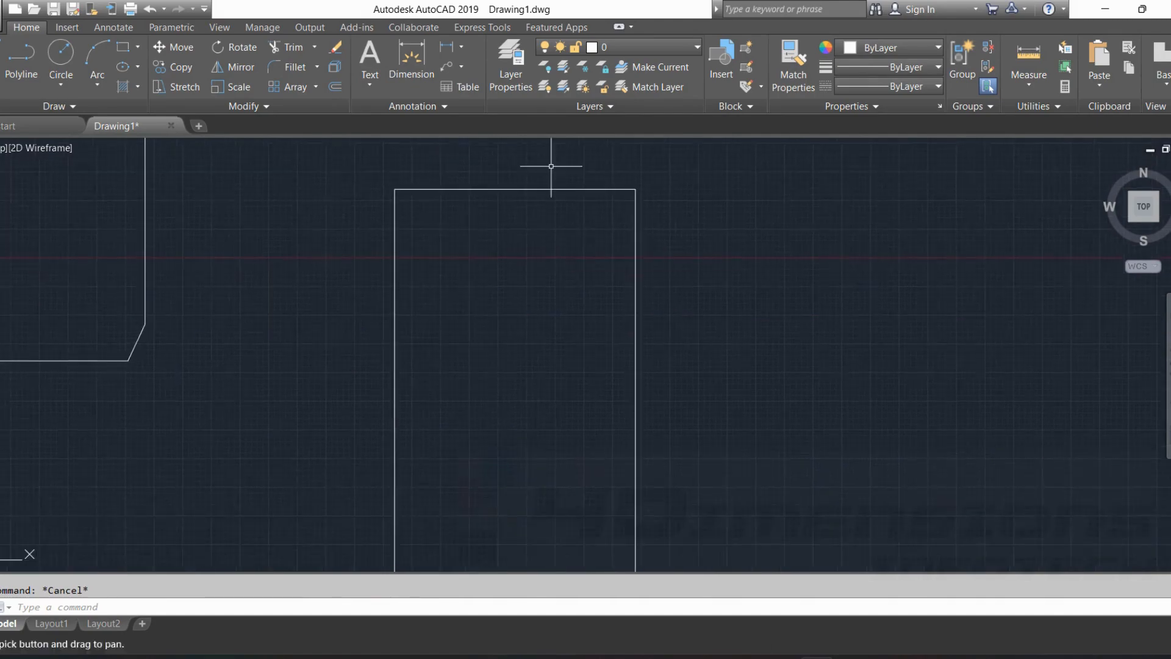
pyautogui.scroll(-4, 605, 201)
pyautogui.moveTo(636, 199); pyautogui.dragTo(557, 224, button='middle')
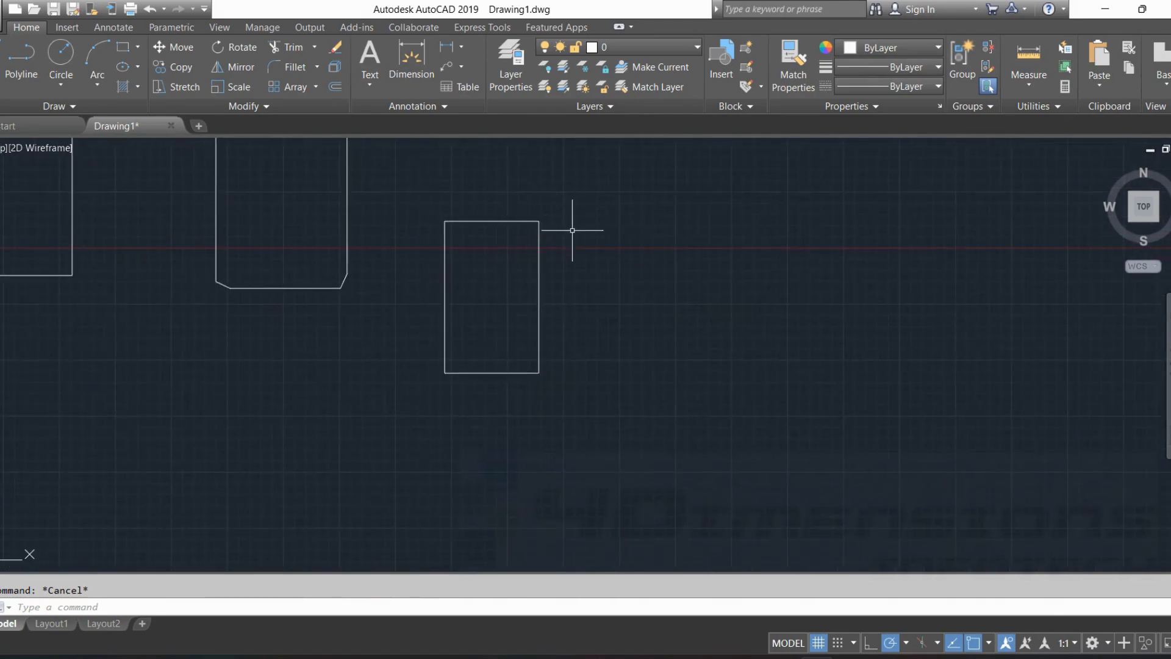
pyautogui.rightClick(629, 224)
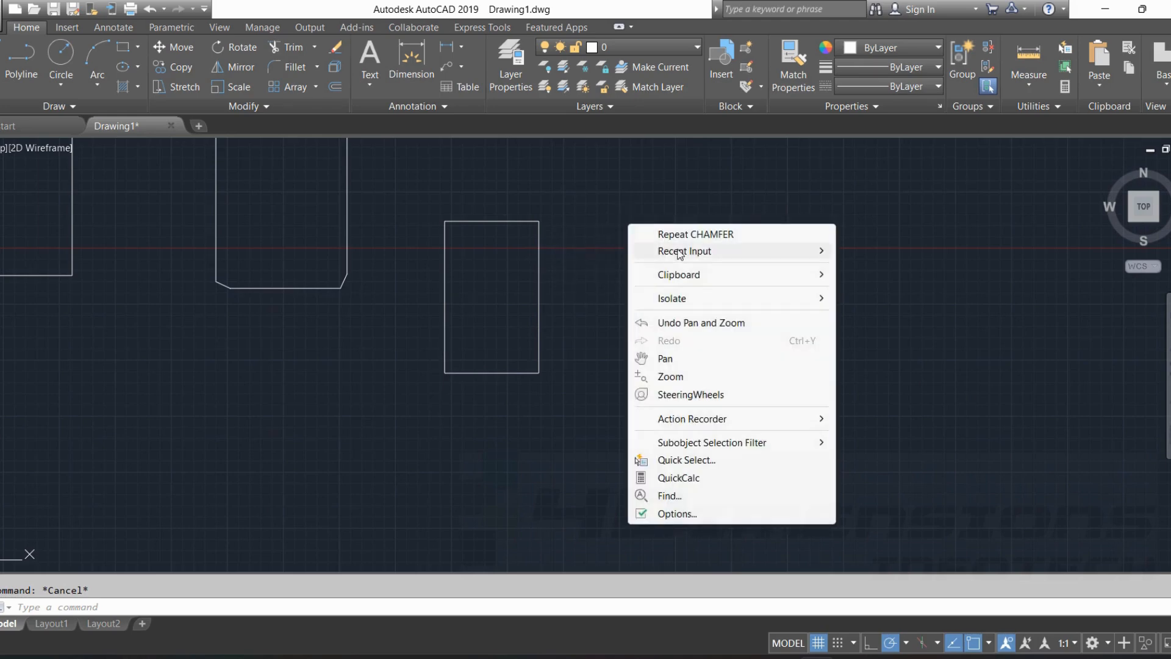
pyautogui.click(704, 237)
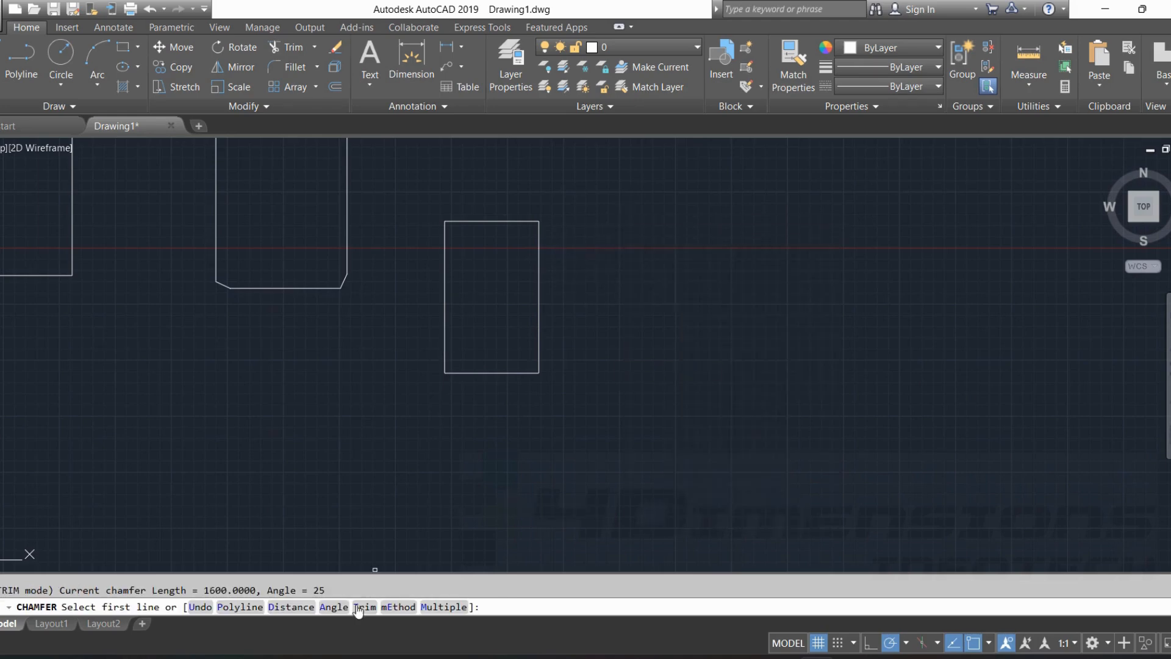
pyautogui.click(430, 607)
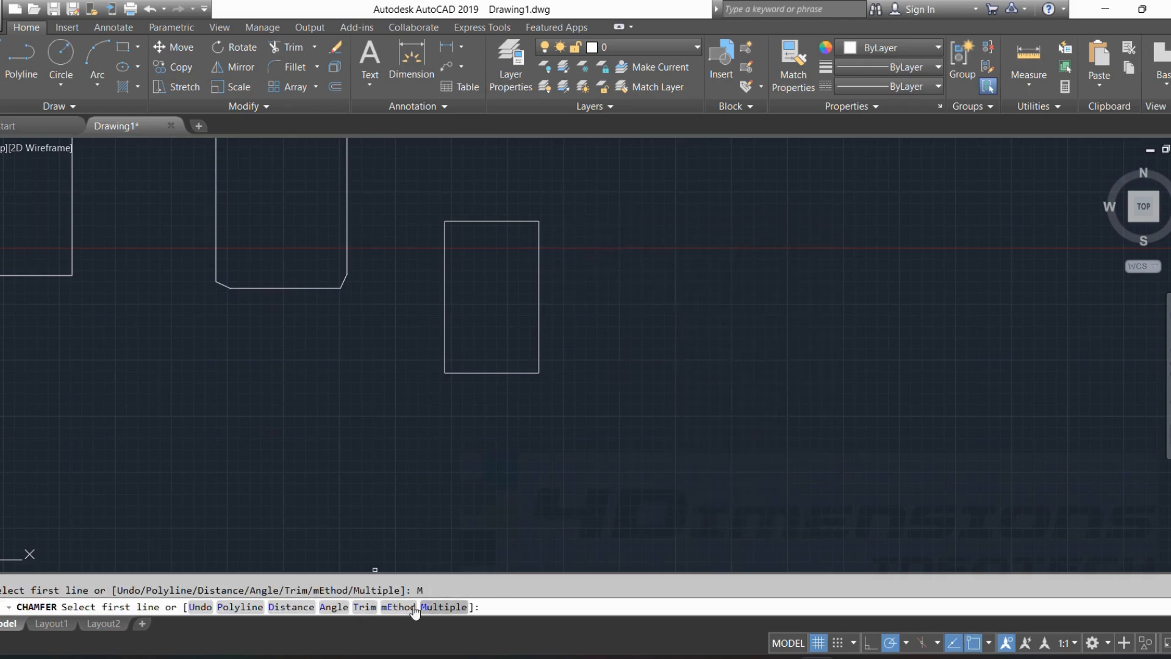
pyautogui.click(334, 607)
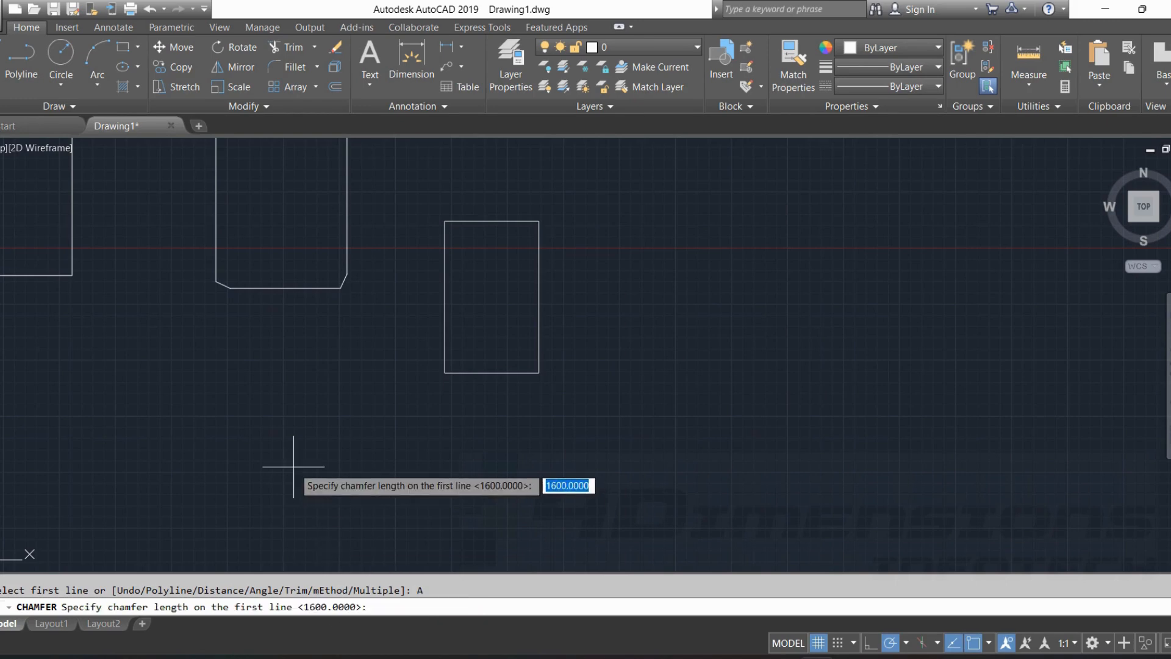
pyautogui.press('Return')
pyautogui.write('30')
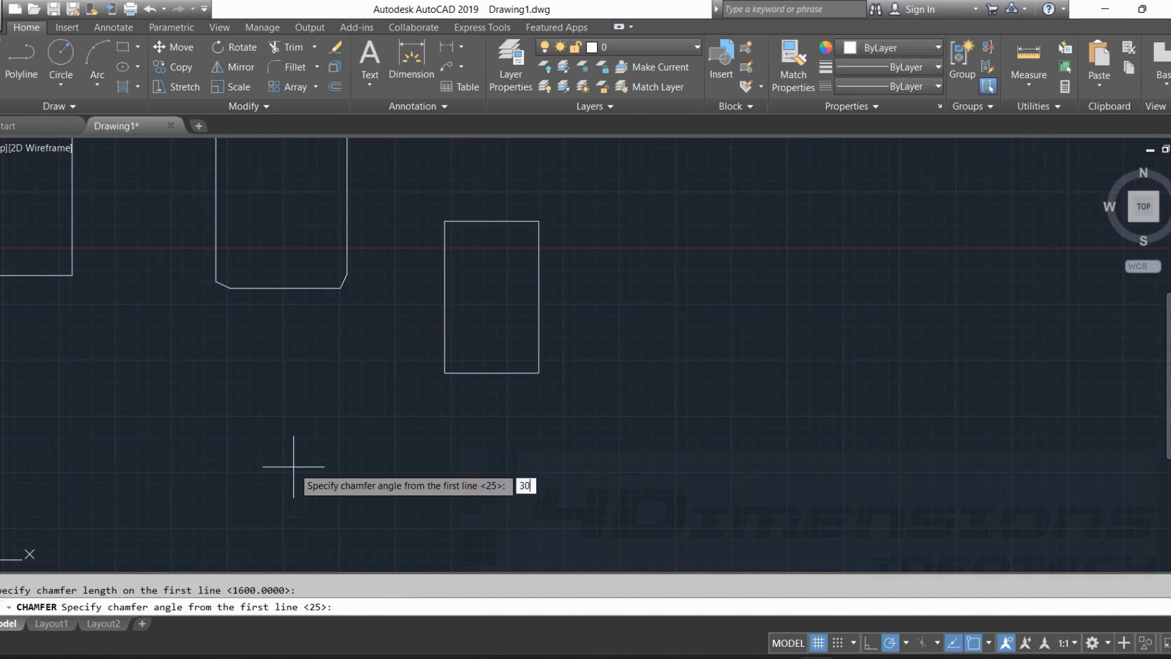
pyautogui.press('Return')
pyautogui.scroll(2, 470, 387)
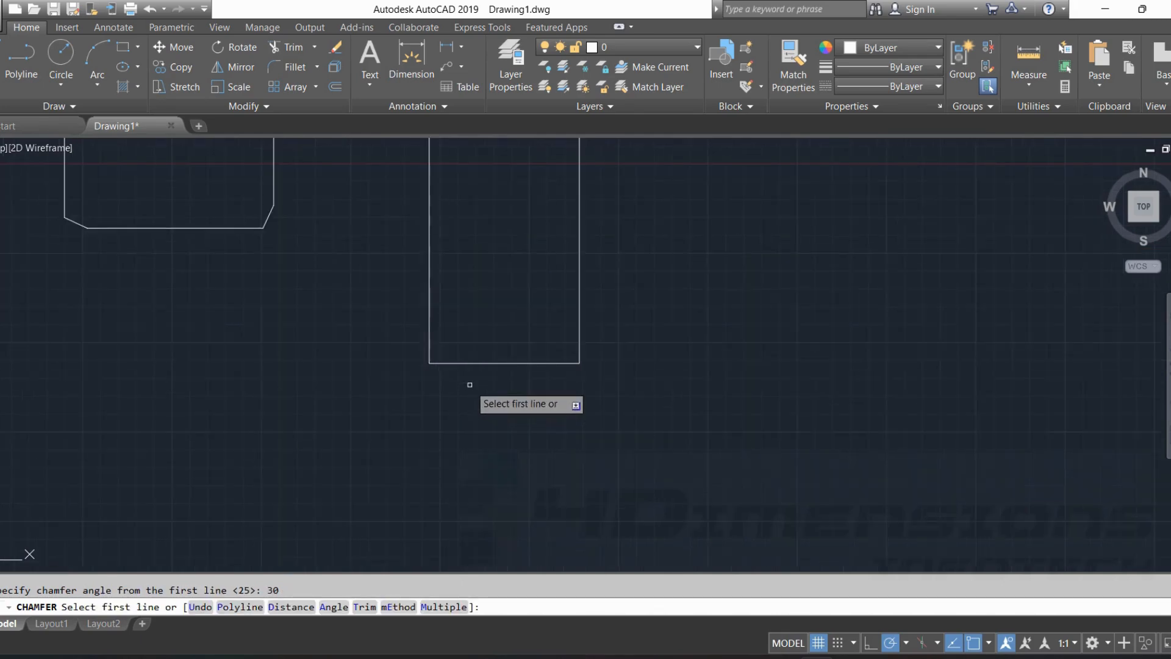
pyautogui.click(452, 364)
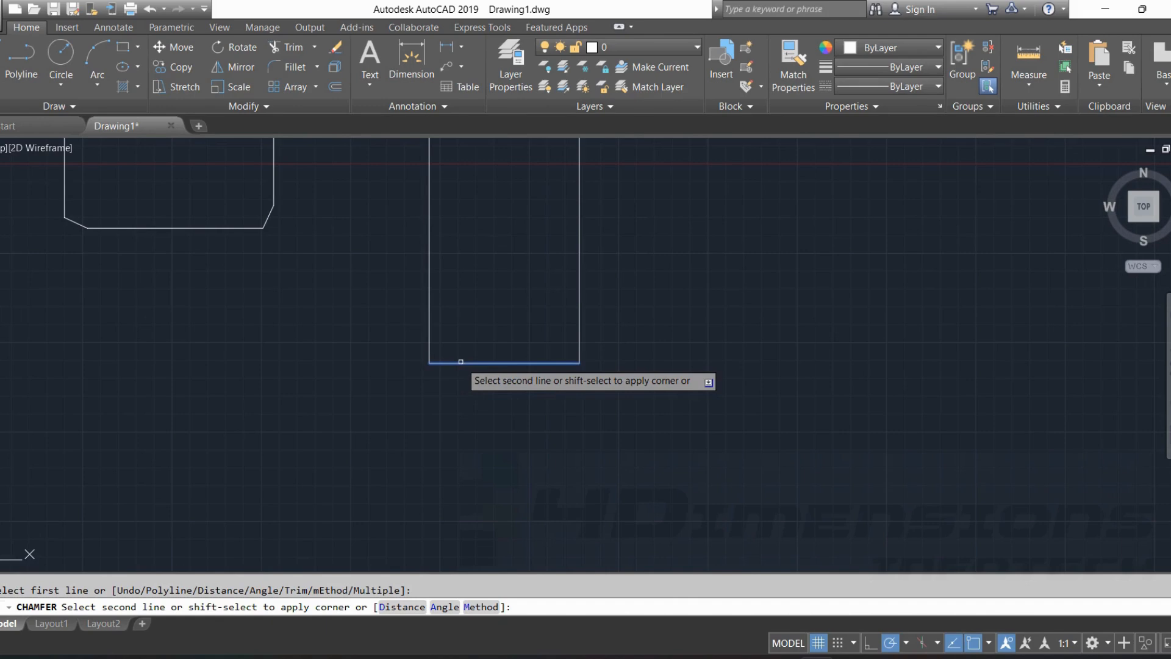
pyautogui.click(432, 319)
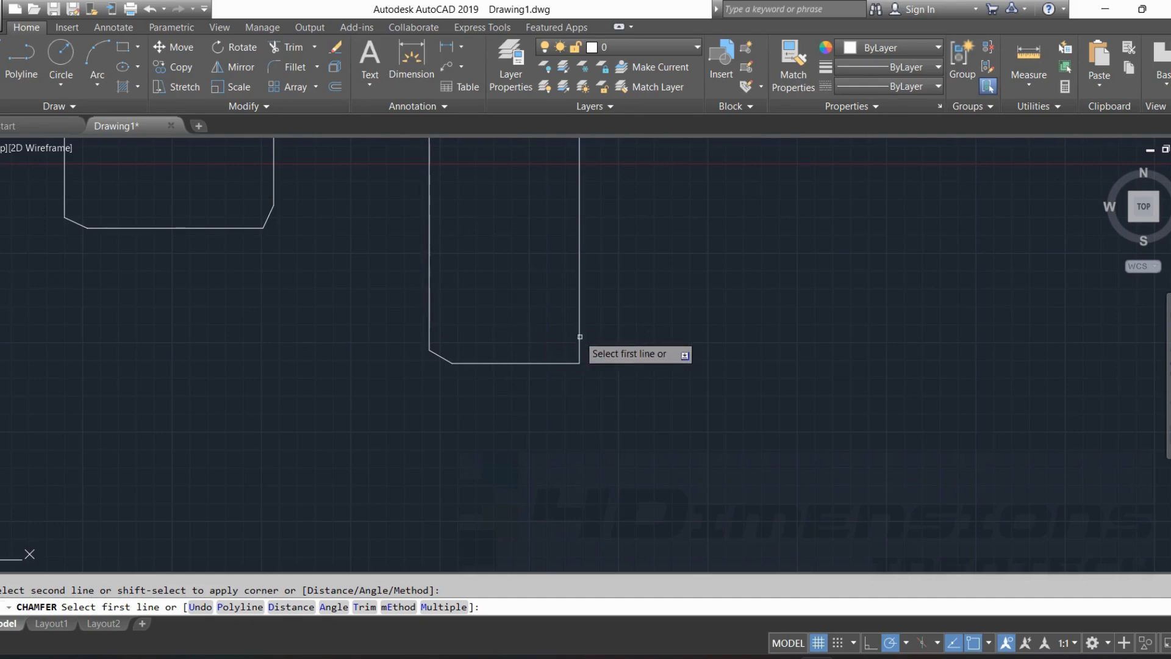
# Chamfer the small rectangle's lower-right corner with the same settings, picking the bottom edge first and the right side second.
pyautogui.click(550, 363)
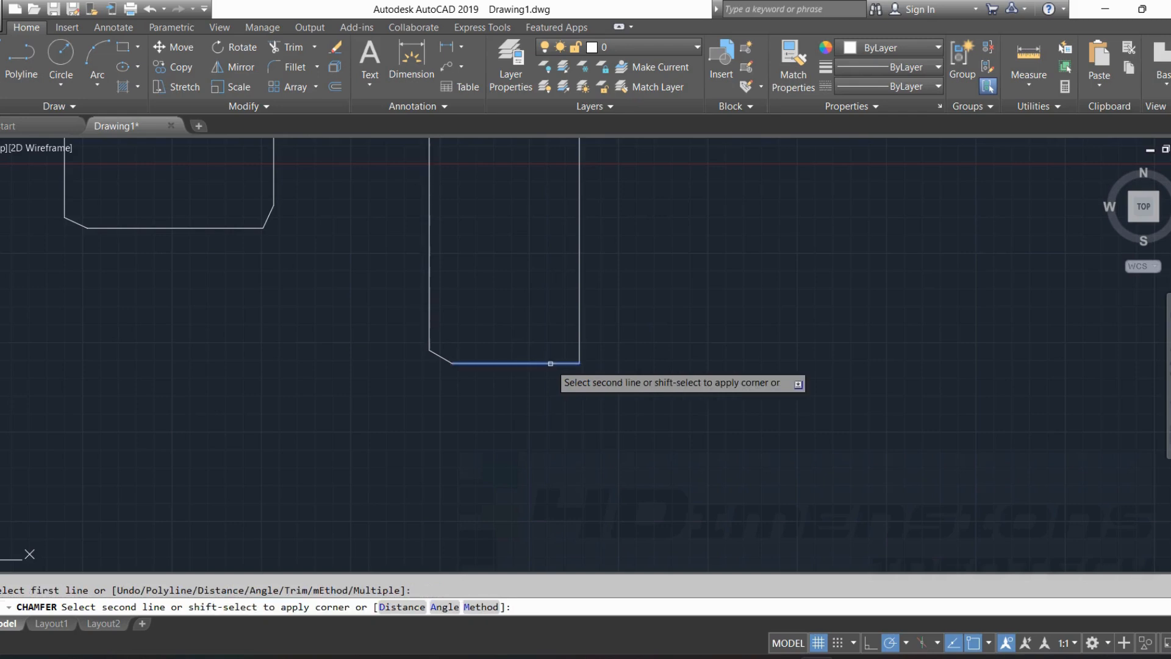
pyautogui.click(580, 325)
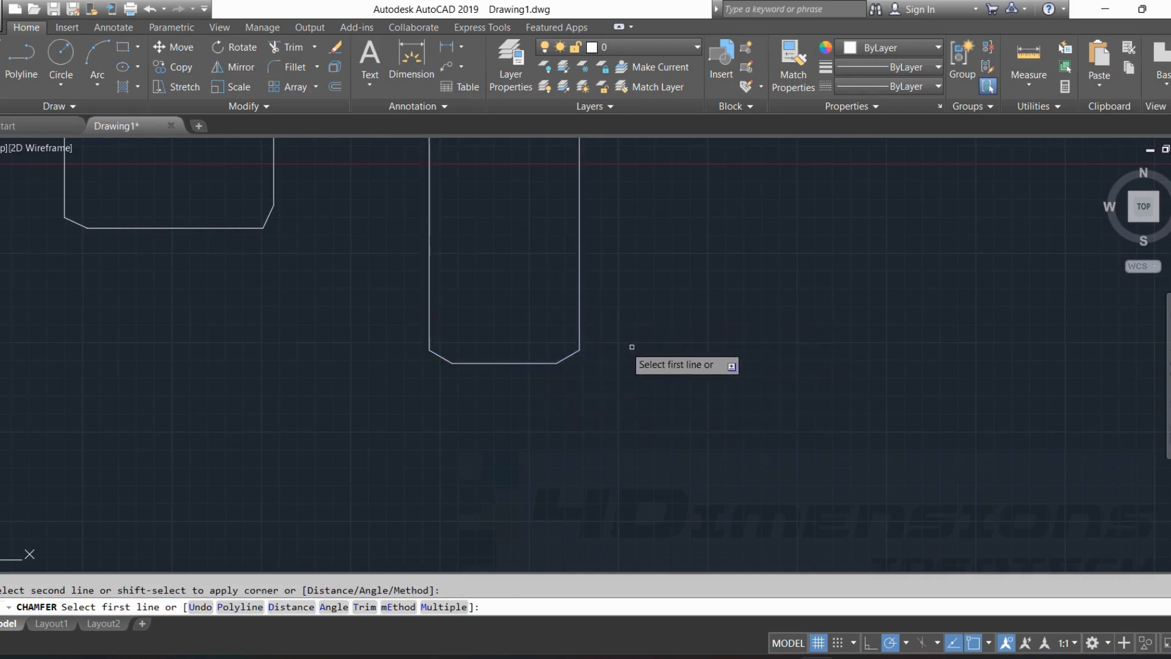
pyautogui.scroll(2, 526, 375)
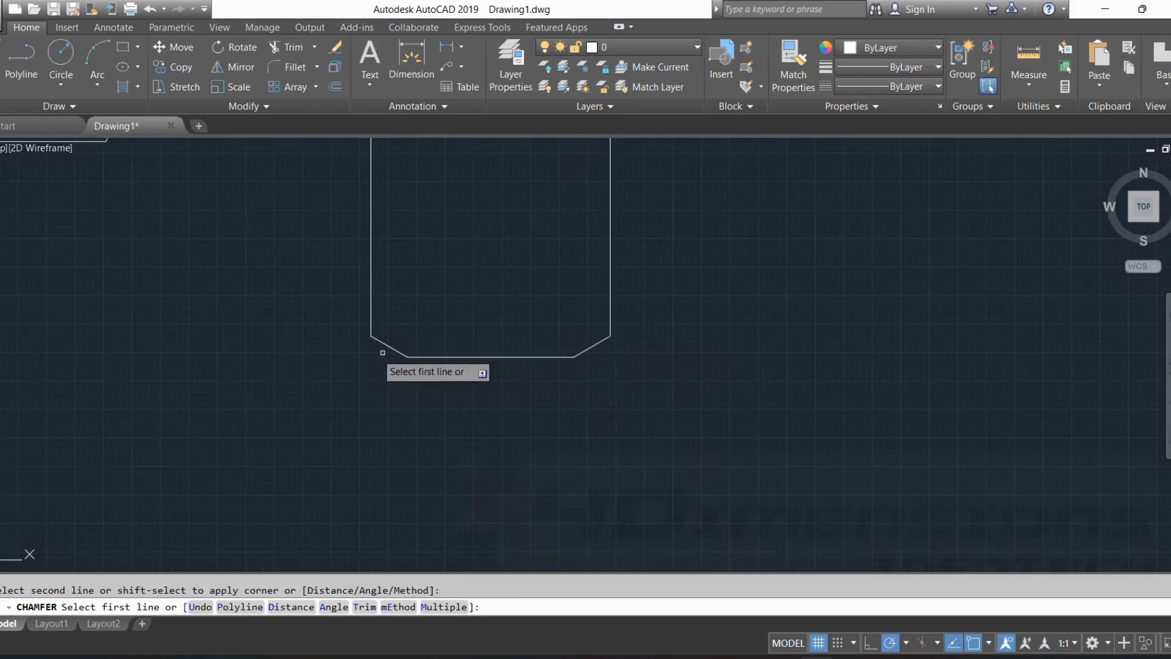
# Chamfer the small rectangle's upper-right corner in Trim mode with distances 800 and 1500, picking the right side first and the top edge second.
pyautogui.rightClick(417, 376)
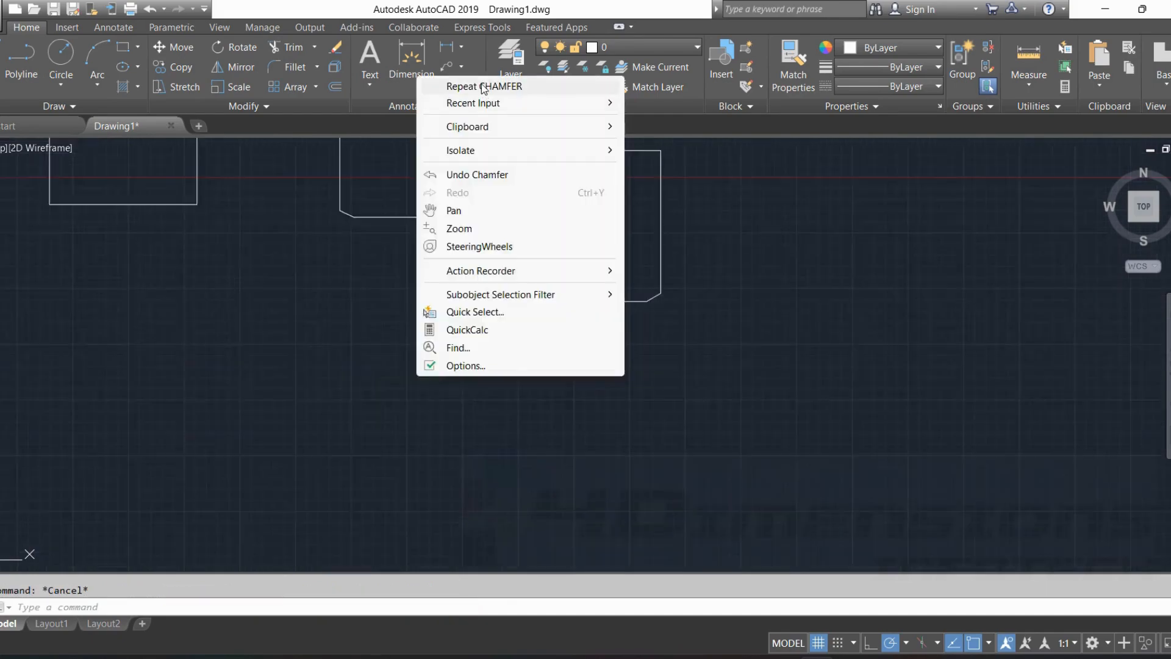
pyautogui.click(484, 87)
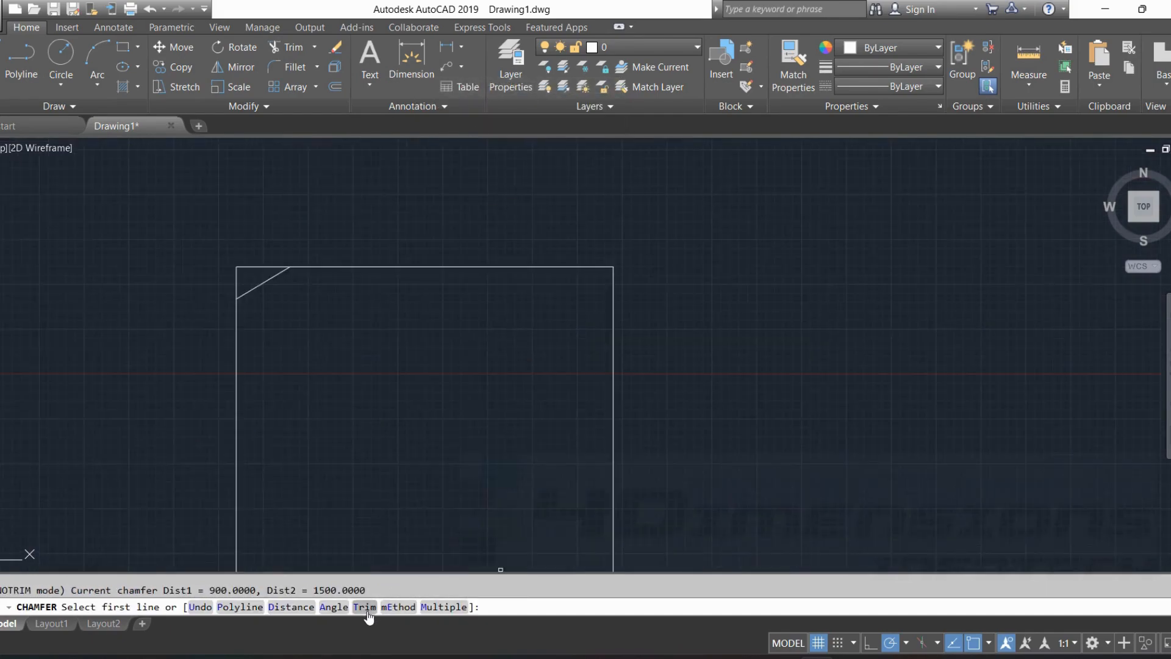
pyautogui.click(364, 606)
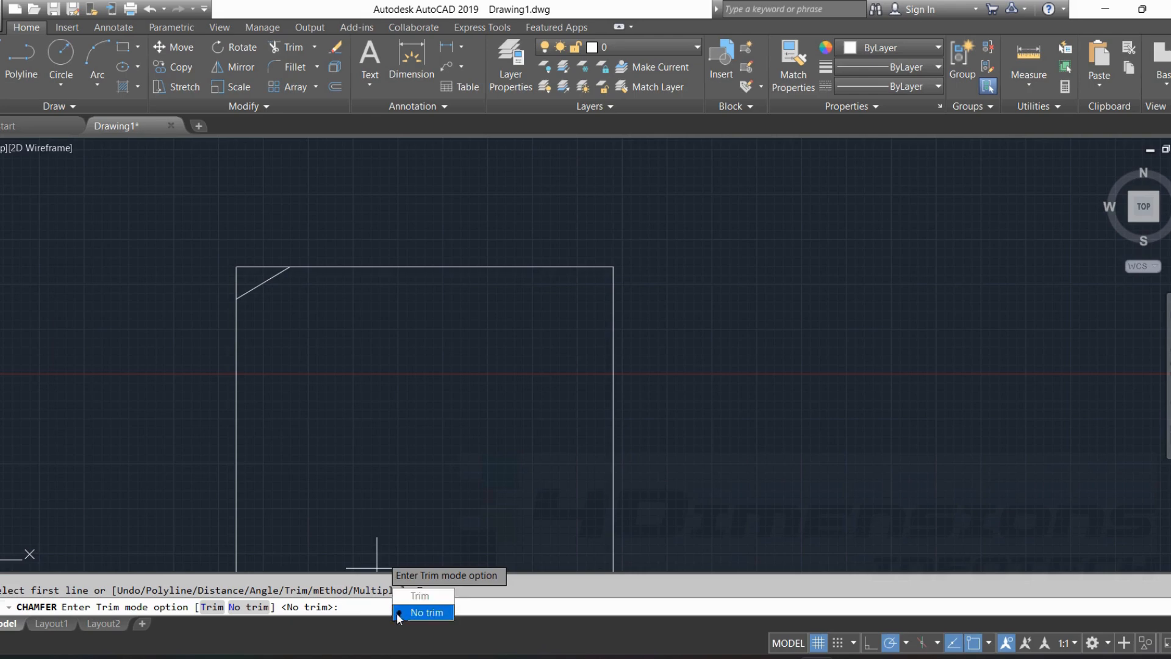
pyautogui.click(420, 595)
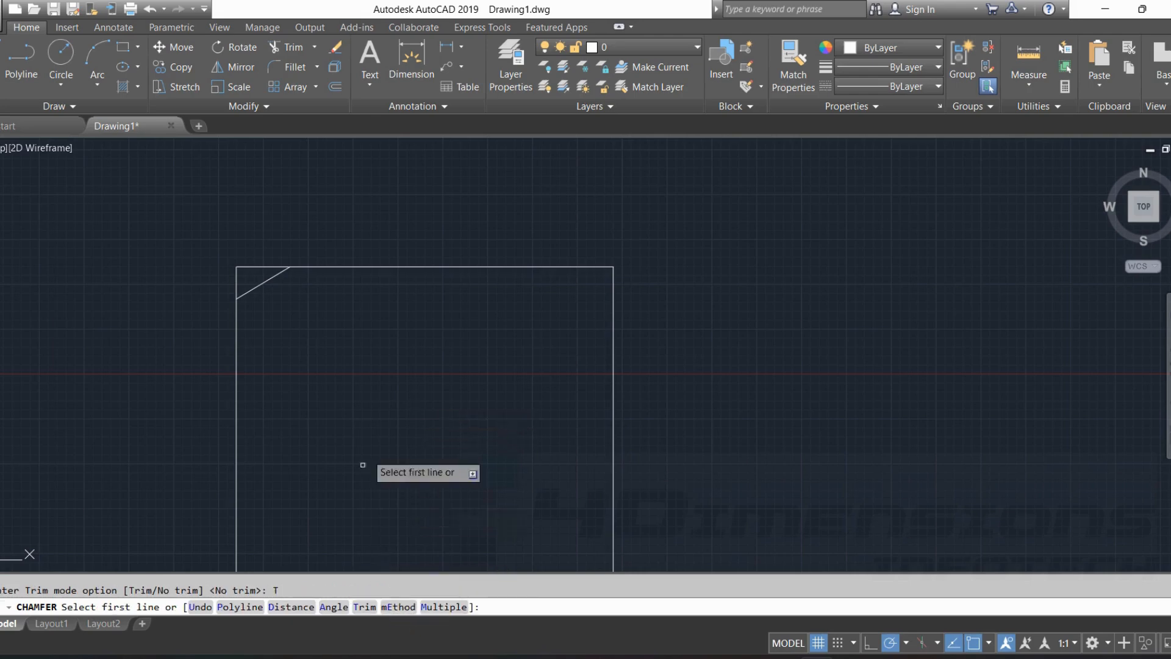
pyautogui.click(291, 608)
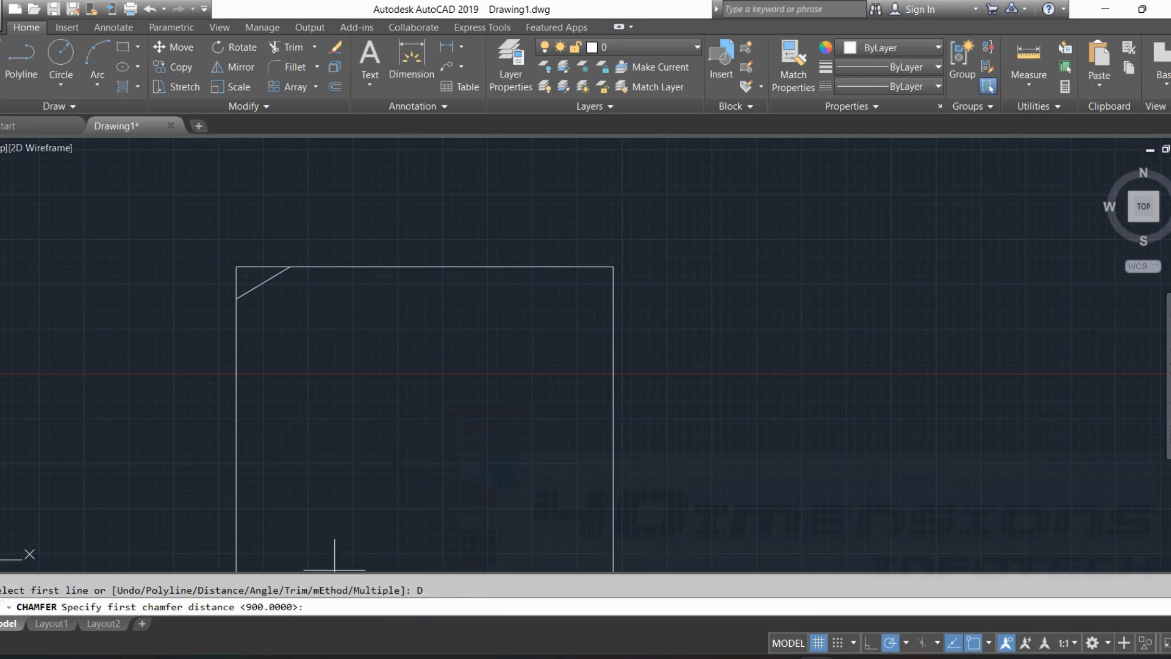
pyautogui.write('800')
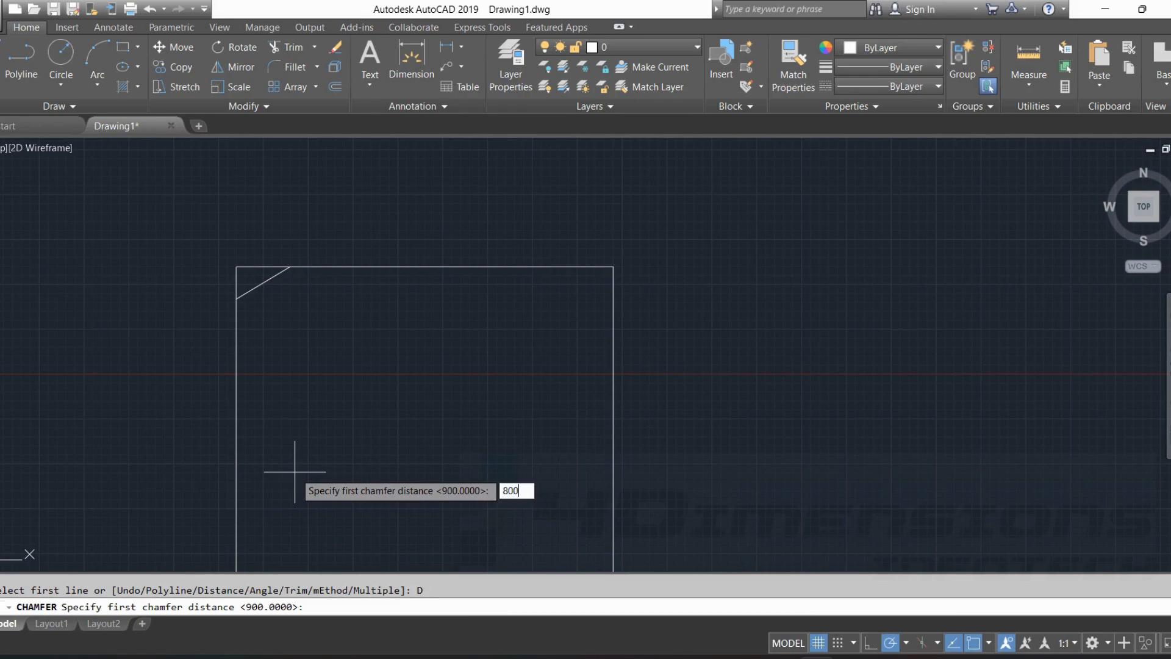
pyautogui.press('Return')
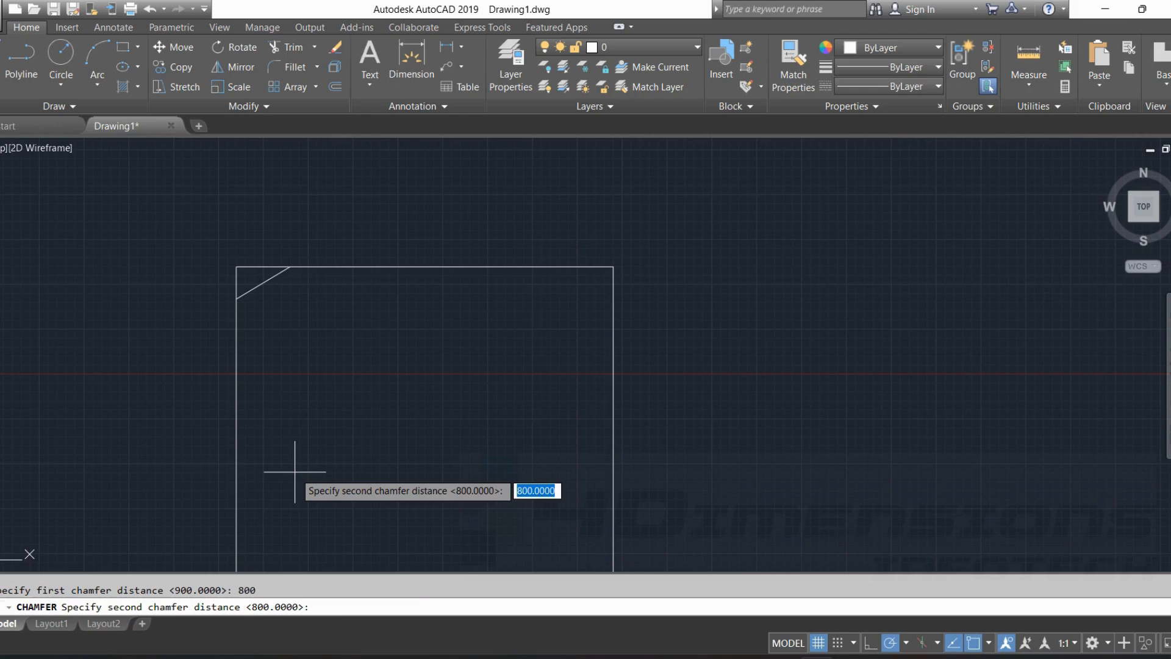
pyautogui.write('1500')
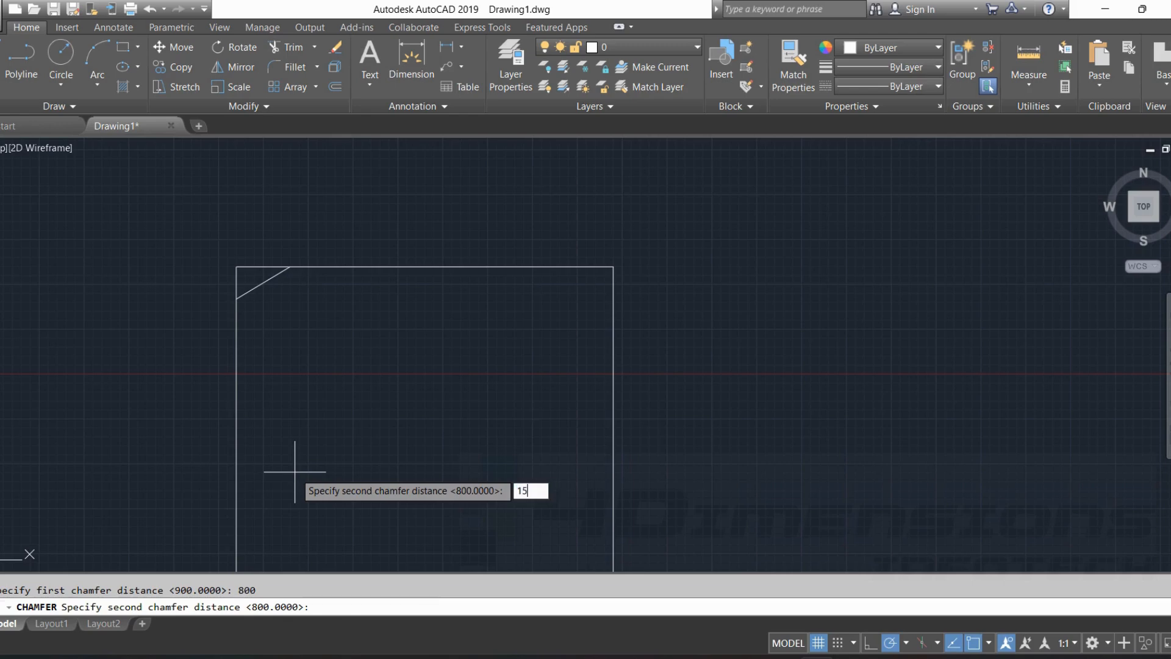
pyautogui.press('Return')
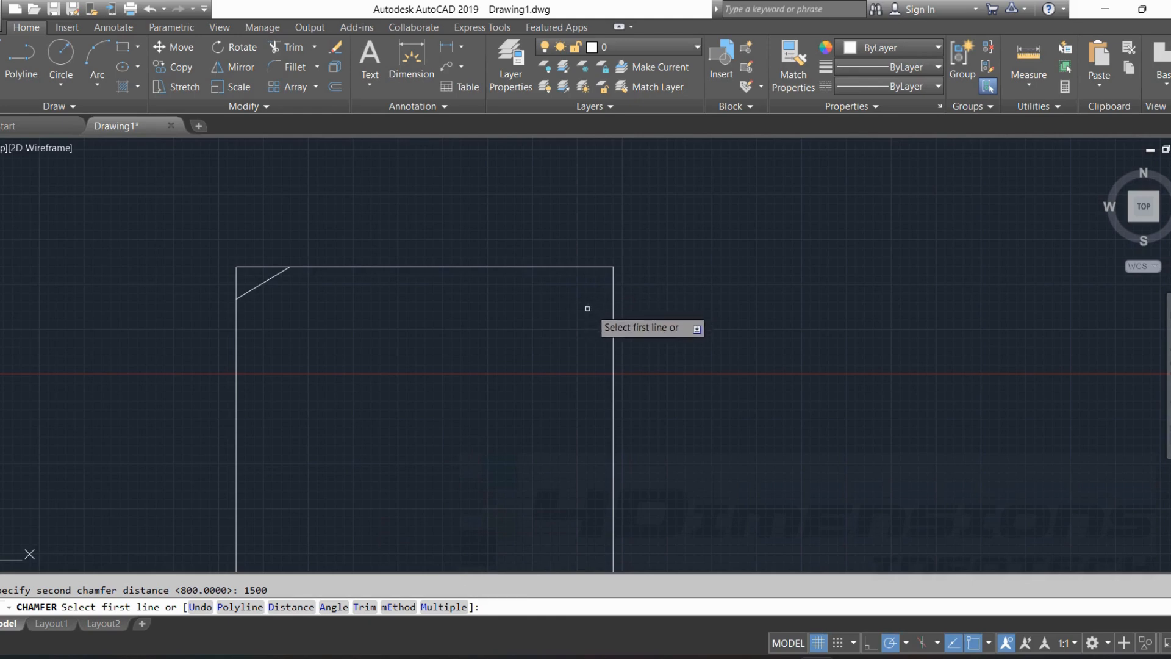
pyautogui.click(614, 300)
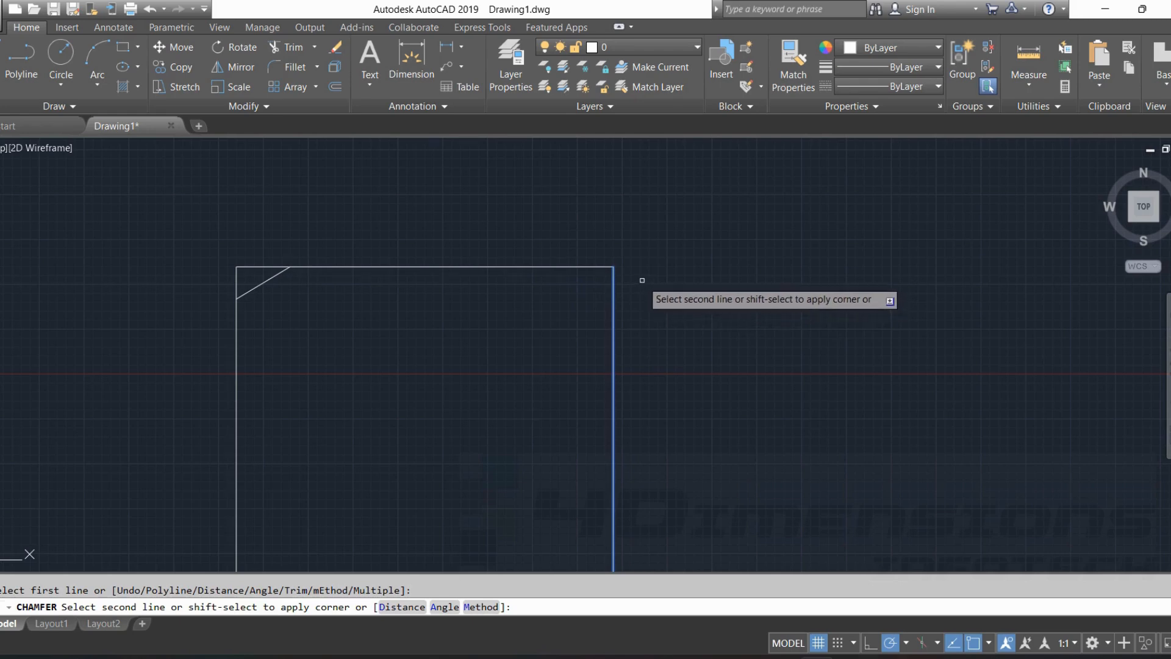
pyautogui.click(544, 266)
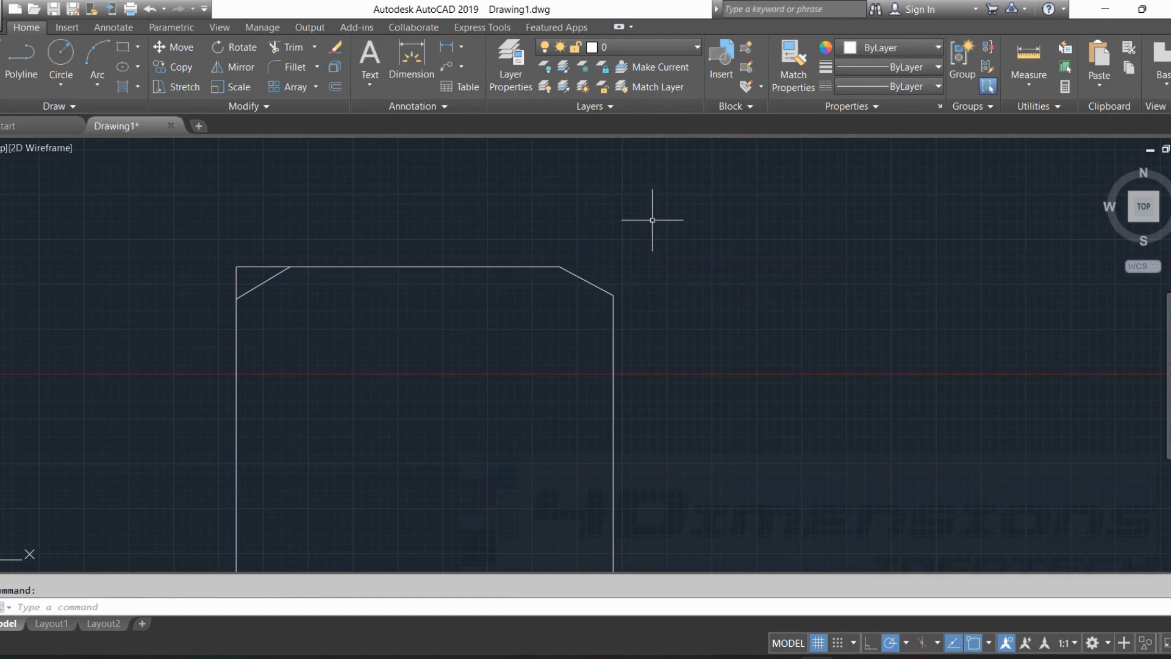
pyautogui.press('Escape')
# Chamfer all corners of the wide rectangle at once using the Polyline and Angle options, with length 1600 and angle 45.
pyautogui.scroll(-4, 652, 220)
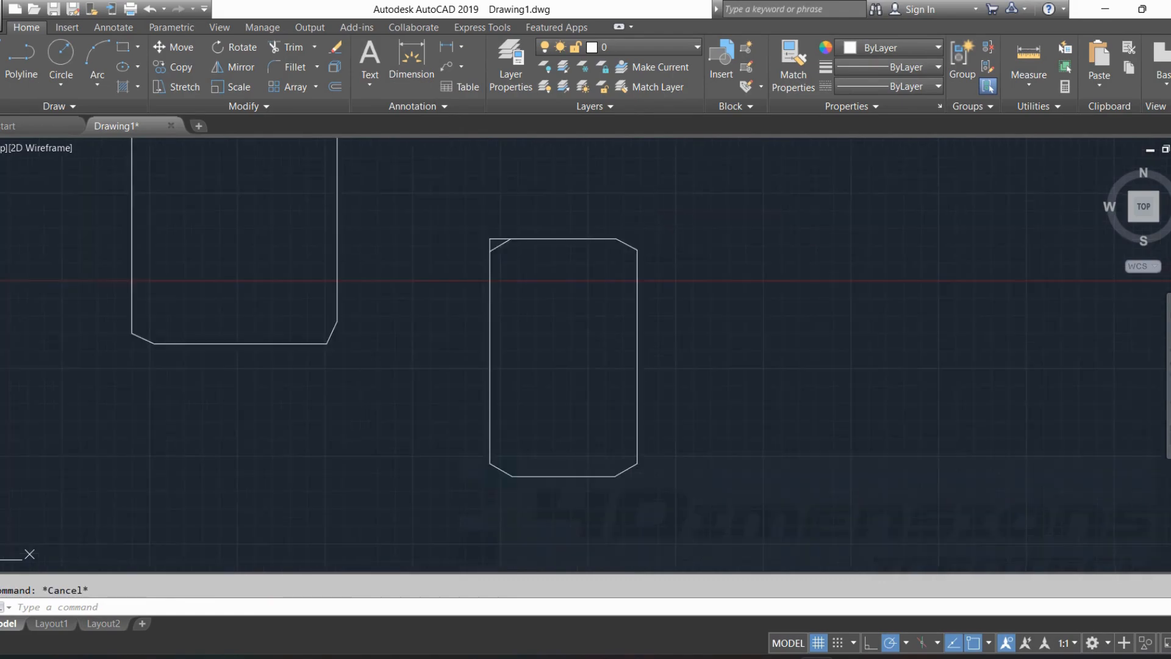
pyautogui.moveTo(653, 219)
pyautogui.mouseDown(button='middle')
pyautogui.moveTo(680, 249)
pyautogui.moveTo(742, 278)
pyautogui.mouseUp(button='middle')
pyautogui.scroll(-4, 742, 274)
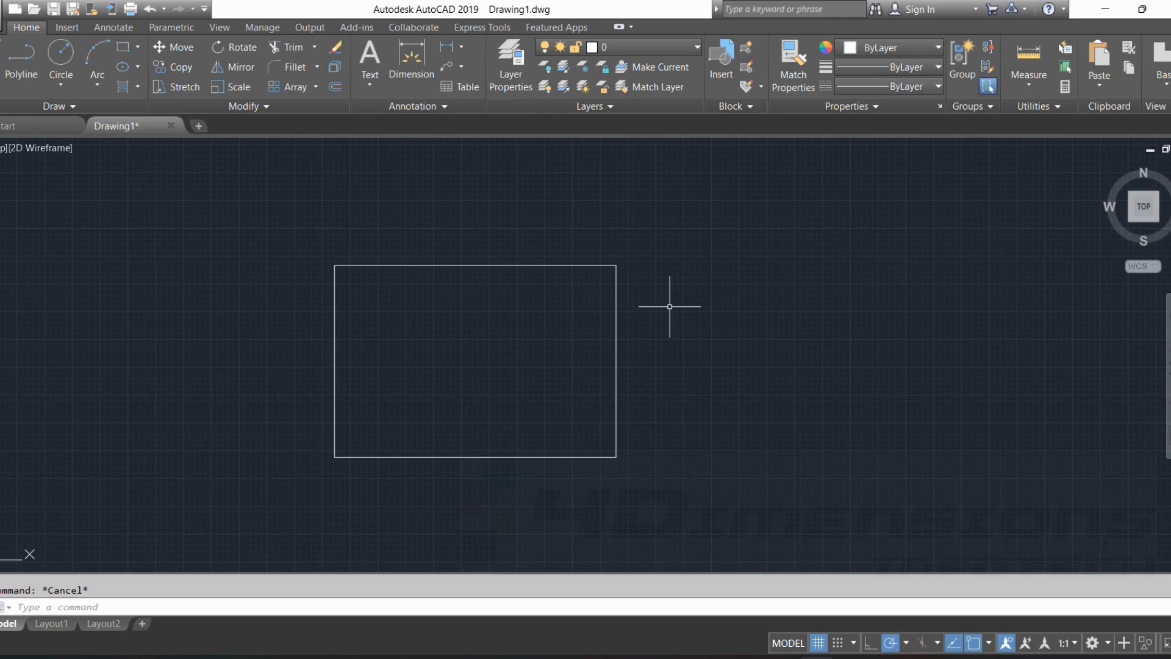
pyautogui.write('cha')
pyautogui.press('Escape')
pyautogui.write('cha')
pyautogui.press('Return')
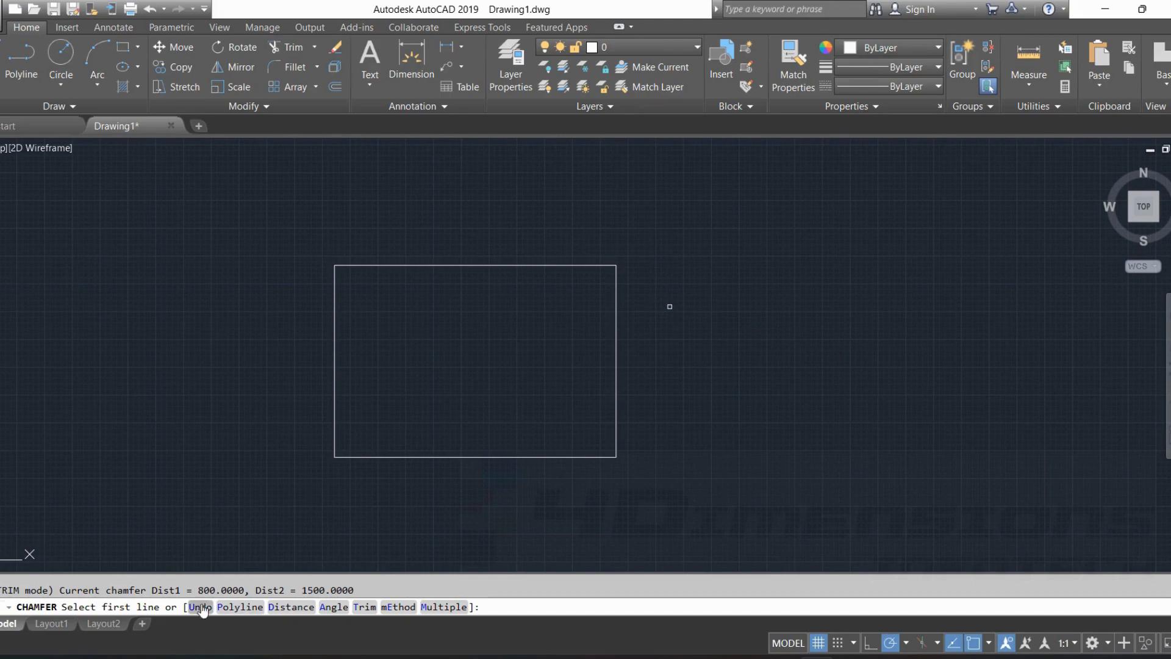
pyautogui.click(291, 606)
pyautogui.click(260, 607)
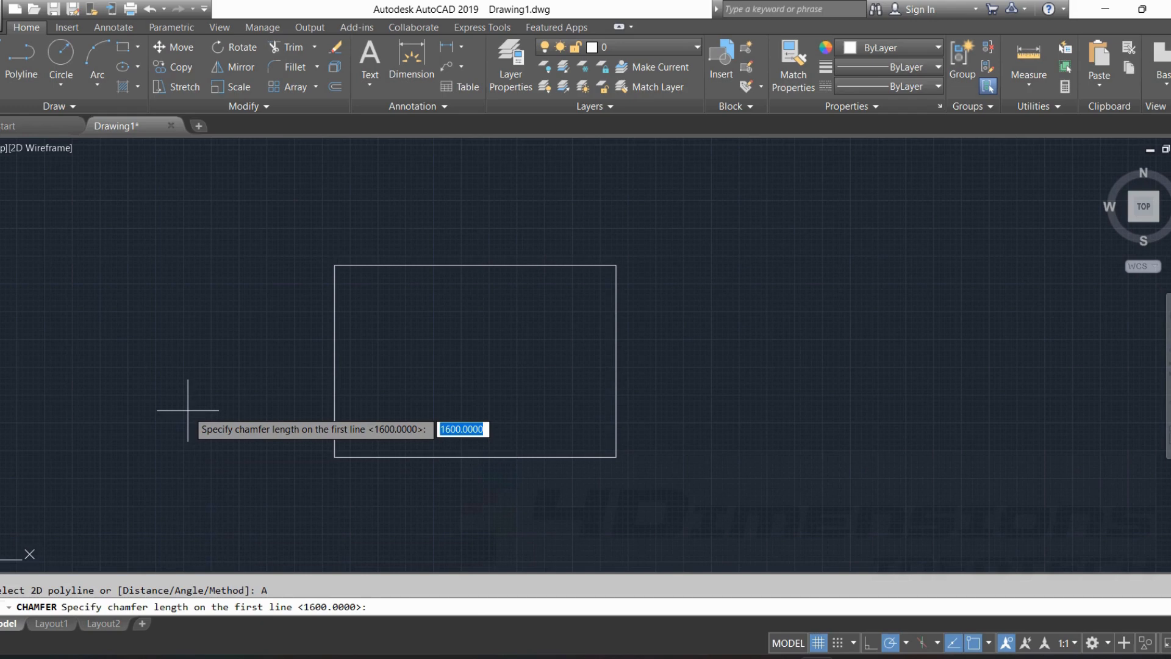
pyautogui.press('Return')
pyautogui.write('45')
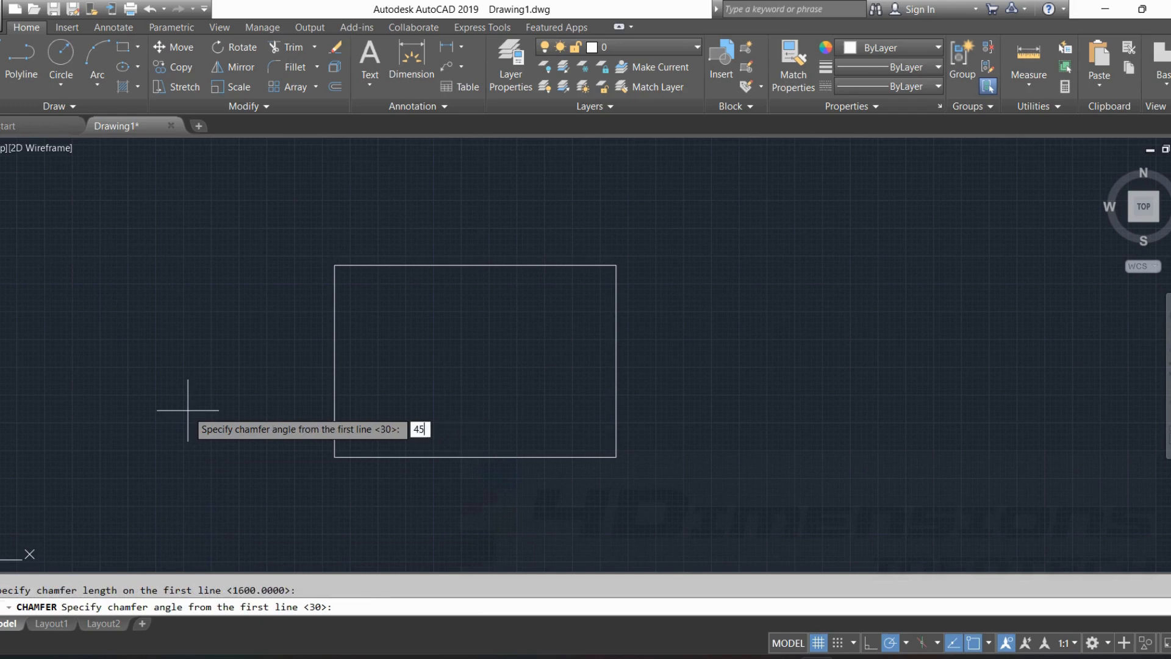
pyautogui.press('Return')
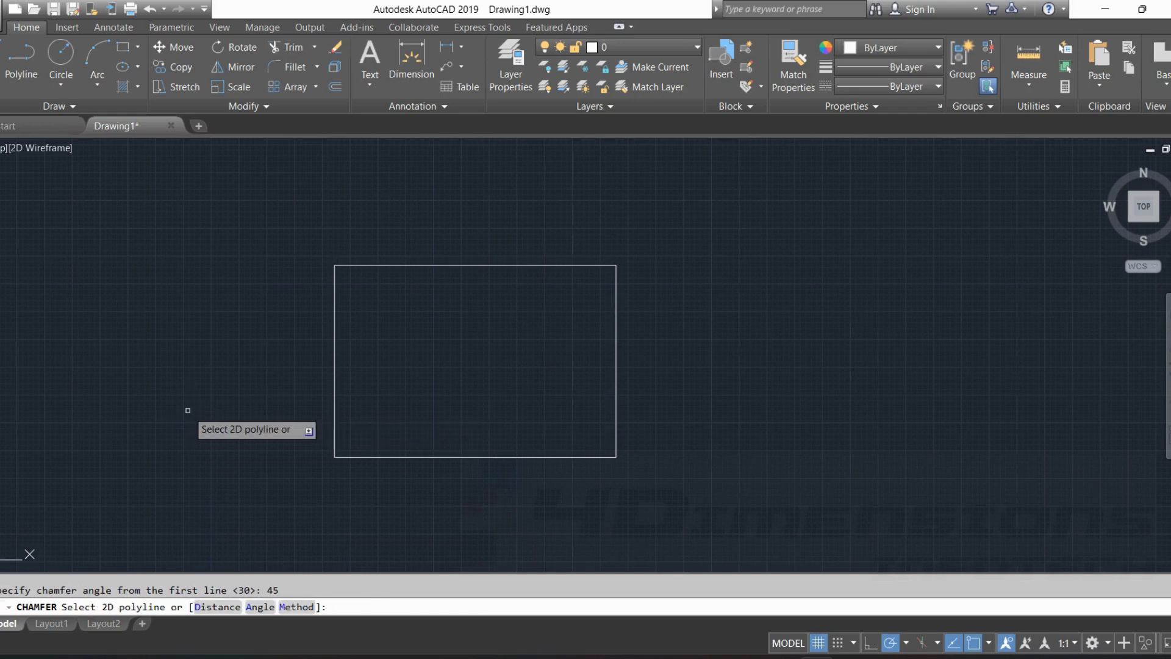
pyautogui.click(489, 263)
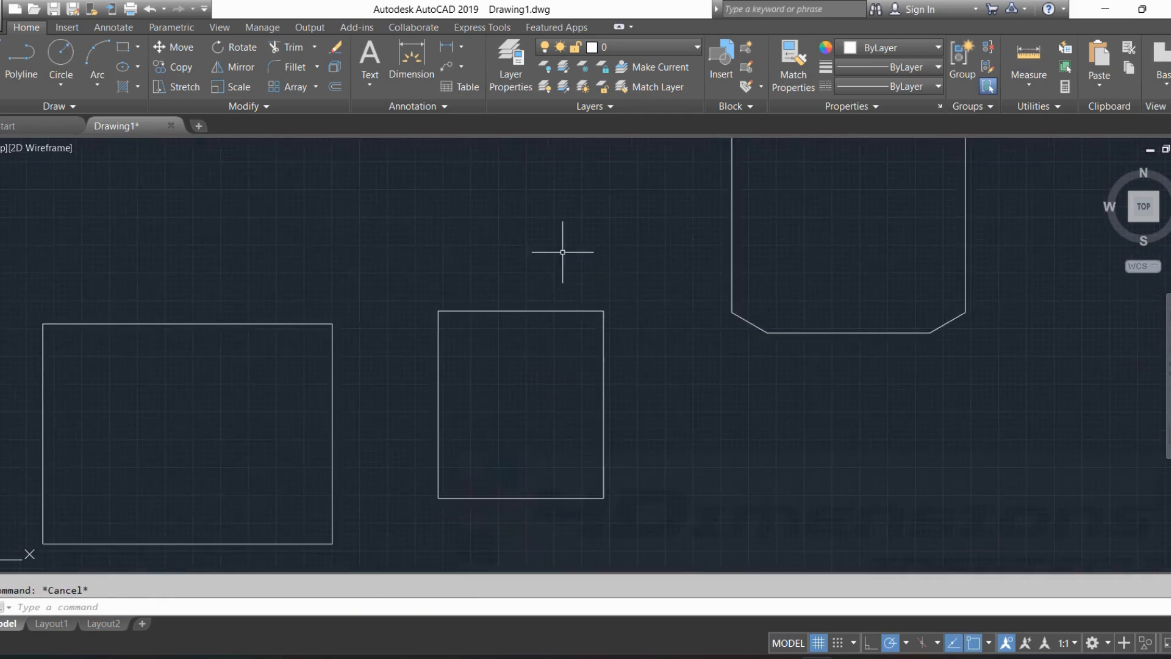
# Chamfer all corners of the unchamfered rectangle in the middle using the Polyline and Angle options, accepting length 1600 and angle 30.
pyautogui.write('cha')
pyautogui.press('Return')
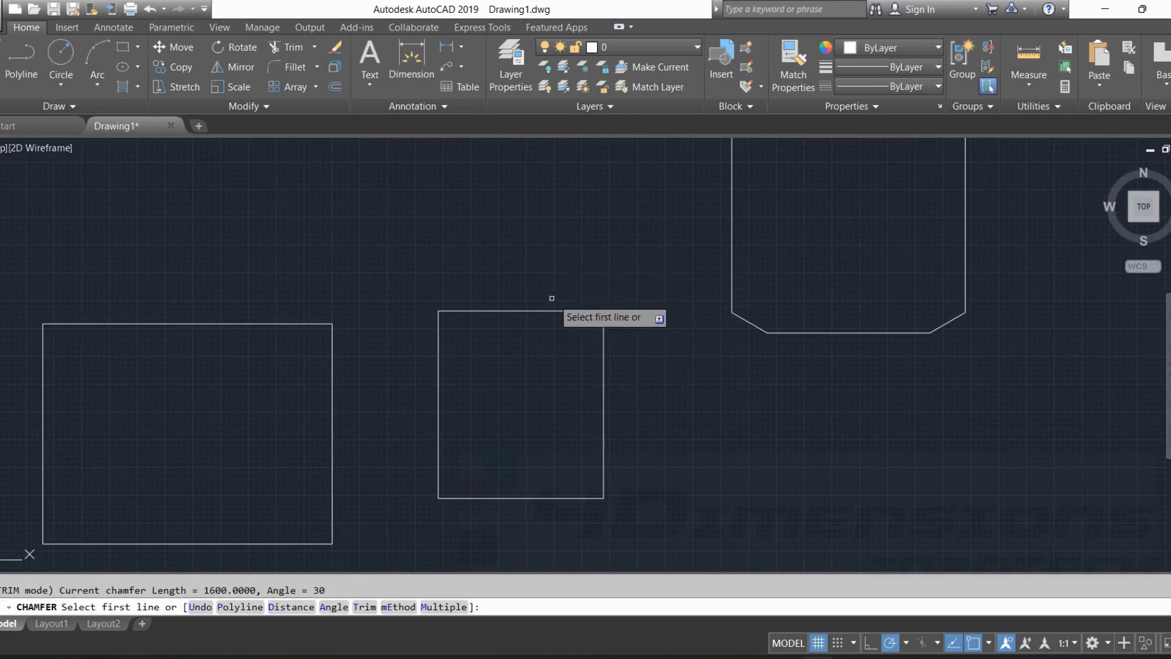
pyautogui.click(239, 607)
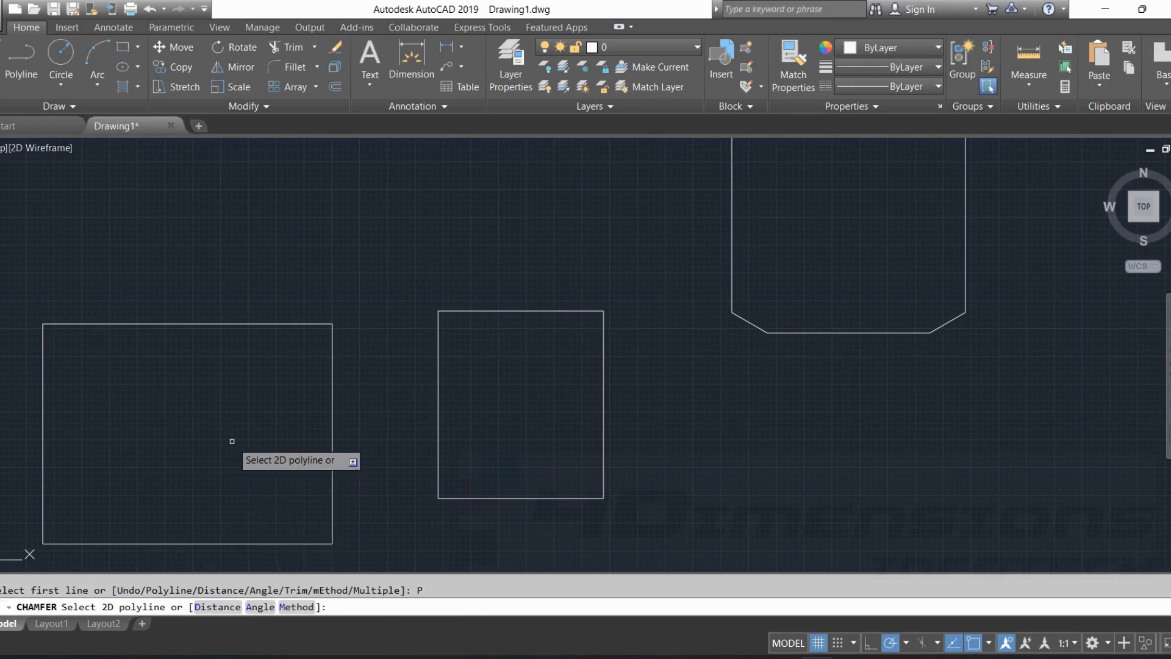
pyautogui.write('A')
pyautogui.press('Return')
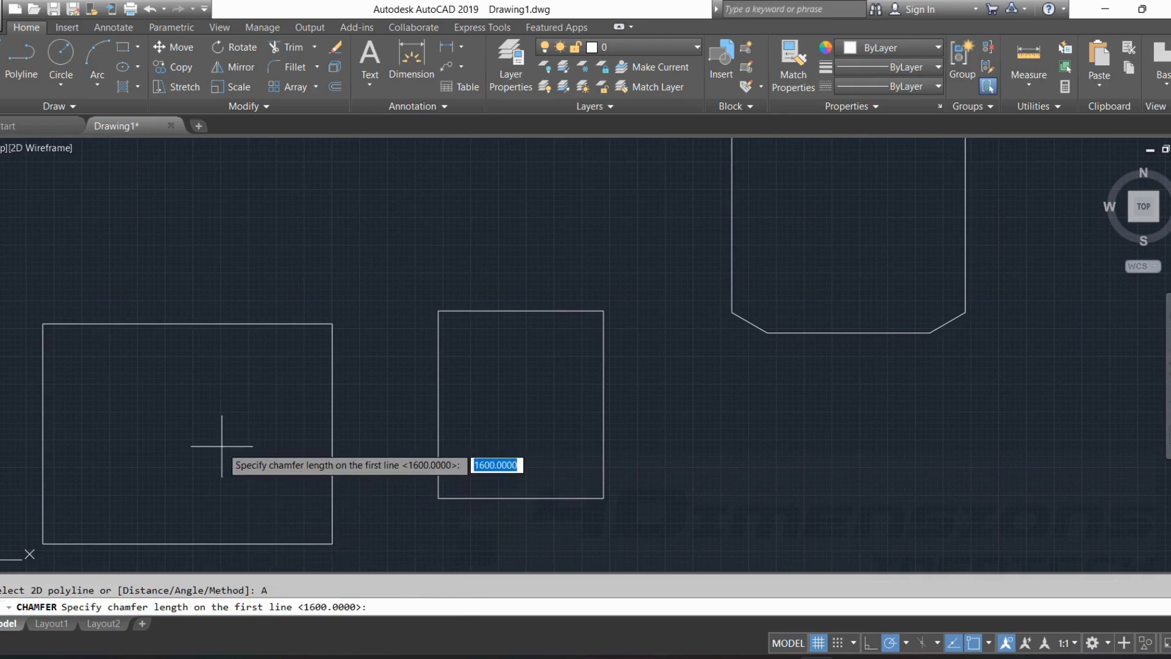
pyautogui.press('Return')
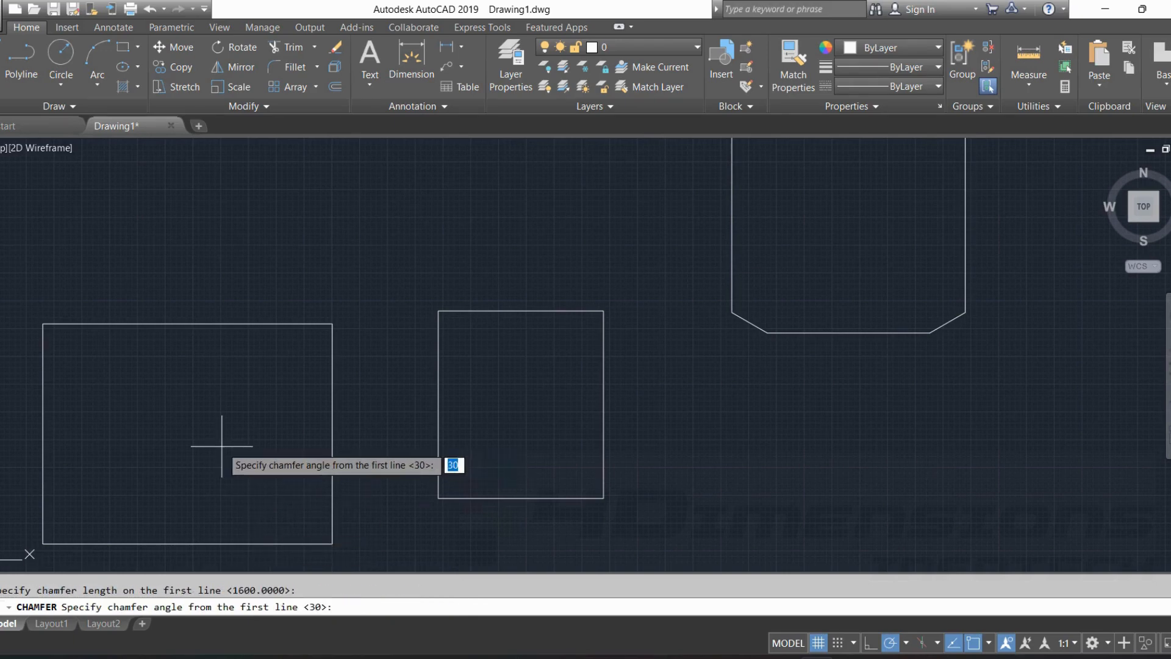
pyautogui.press('Return')
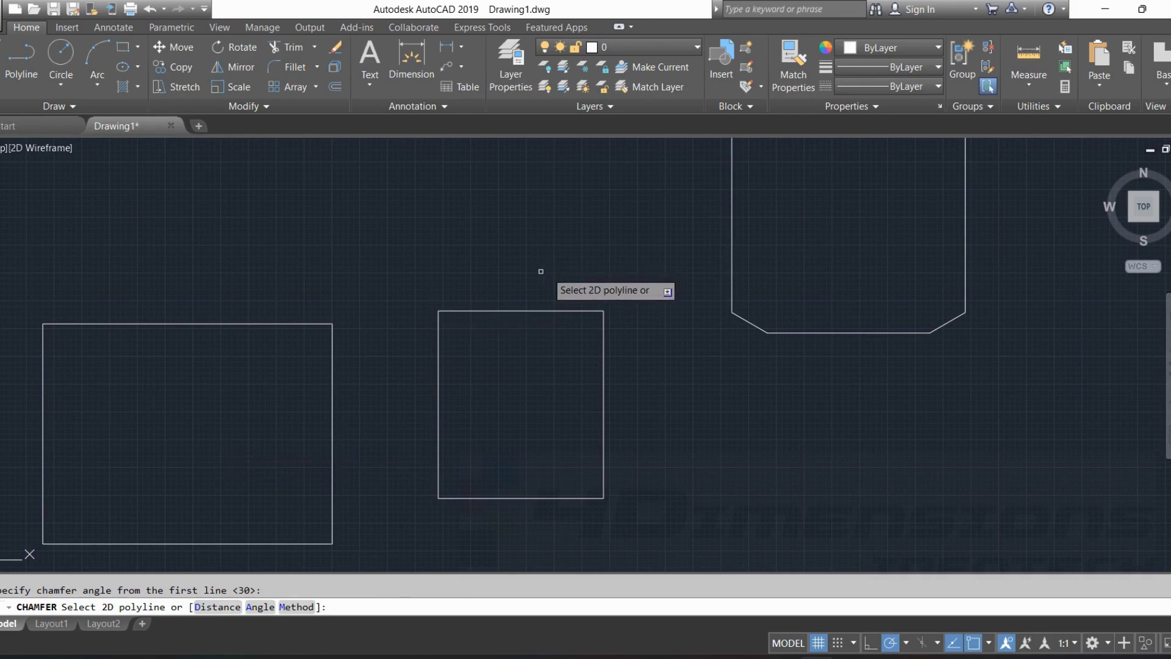
pyautogui.click(522, 312)
pyautogui.press('Escape')
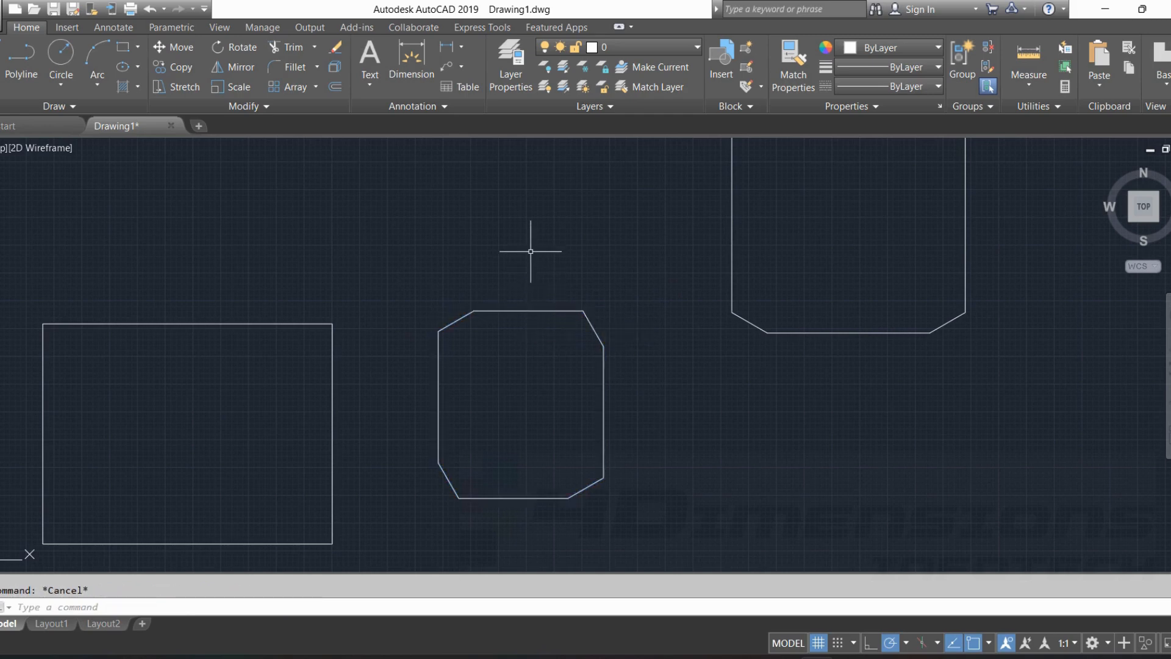